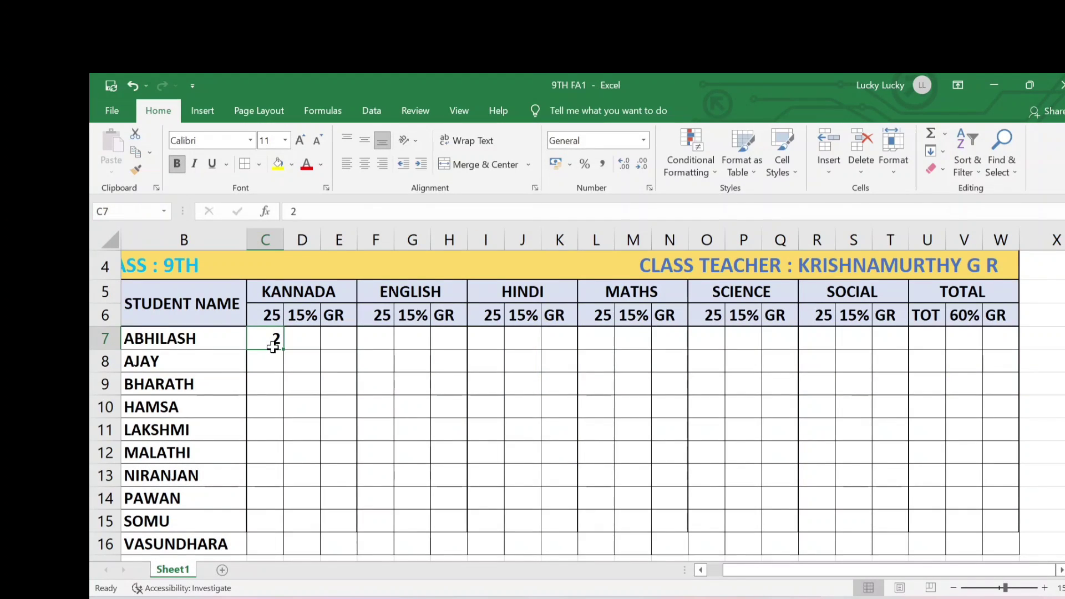
# - Enter the Kannada marks 25, 22, 23, 20 and 25 for the first five students in C7:C11
pyautogui.write('25')
pyautogui.press('Return')
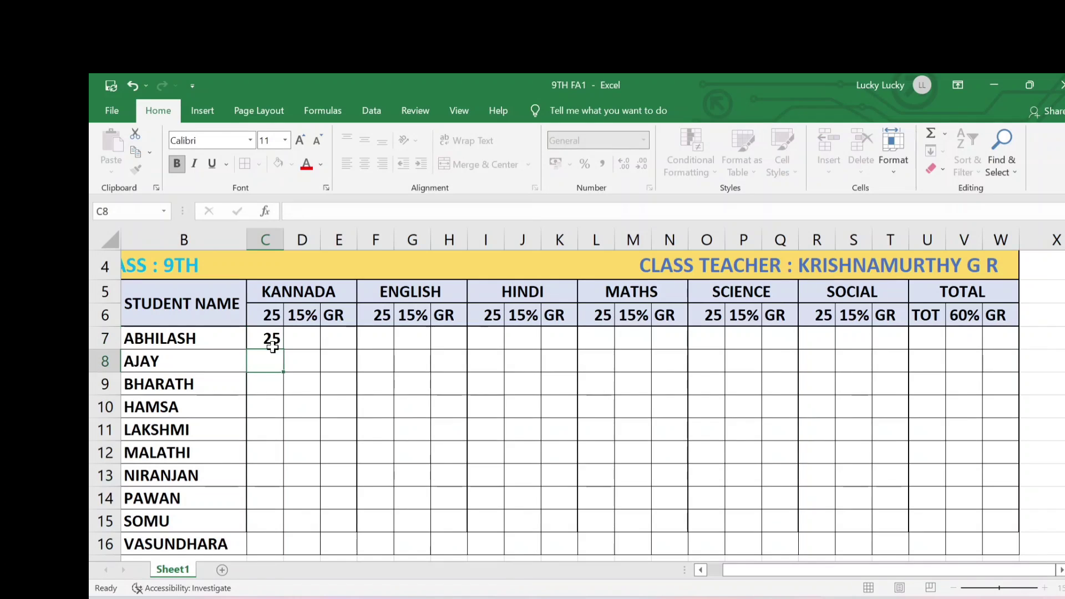
pyautogui.write('22')
pyautogui.press('Return')
pyautogui.write('23')
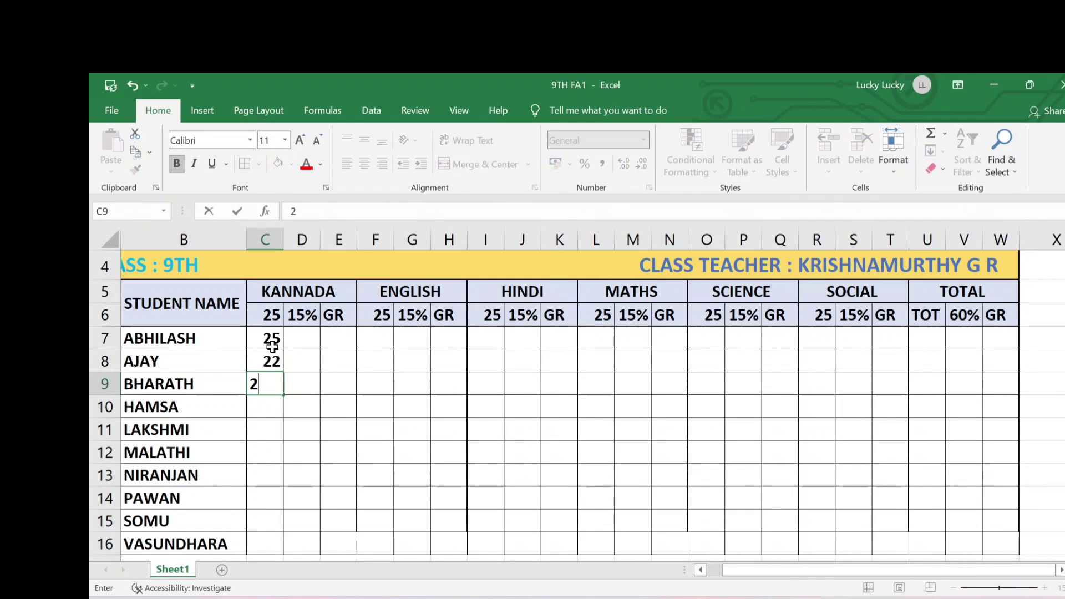
pyautogui.press('Return')
pyautogui.write('20')
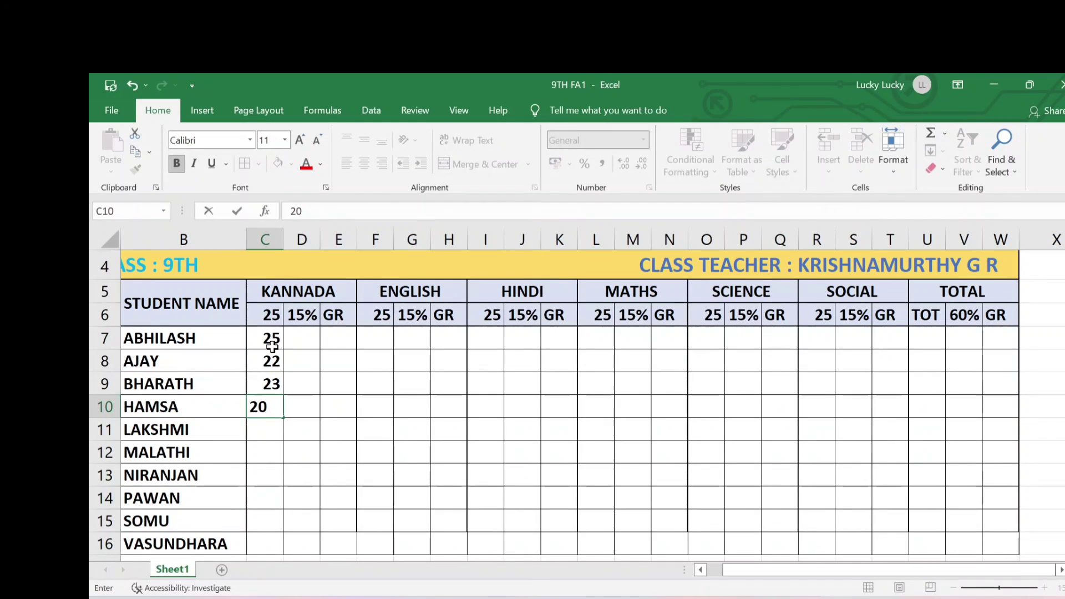
pyautogui.press('Return')
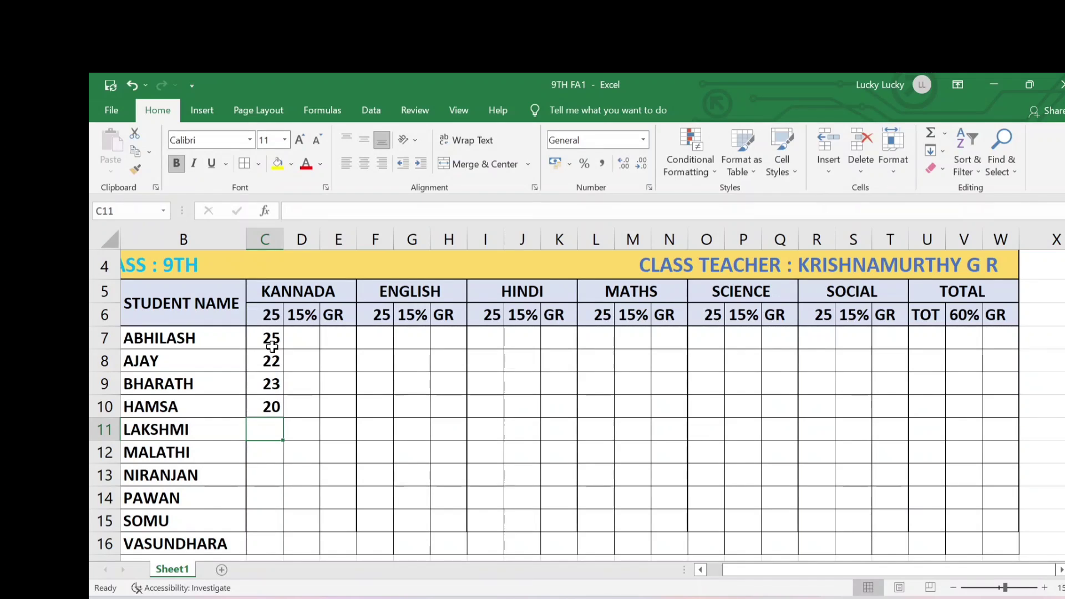
pyautogui.write('25')
pyautogui.press('Return')
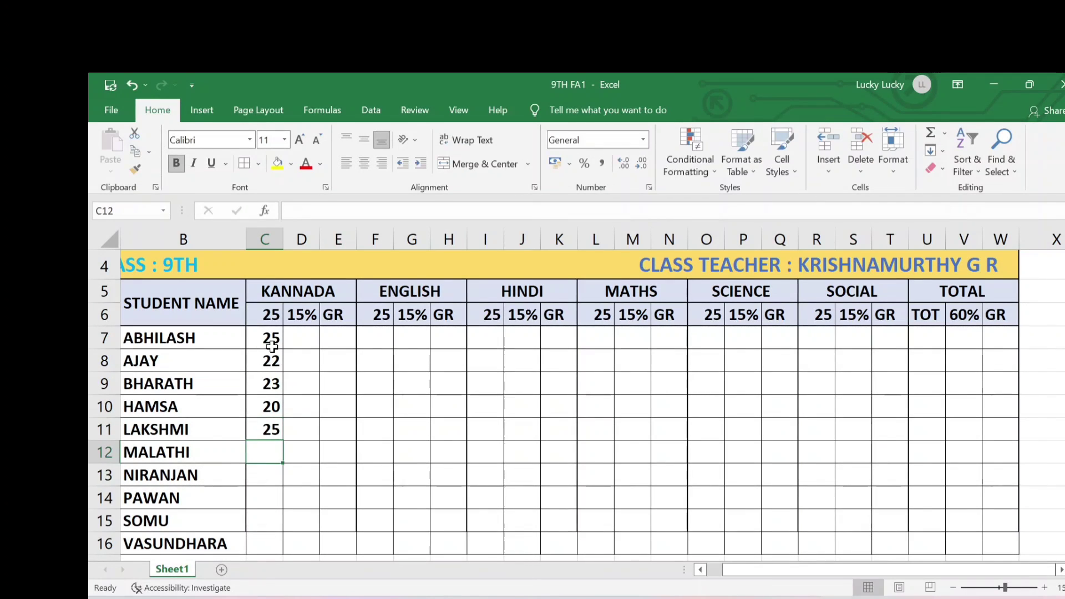
# - Fill in the remaining Kannada marks in C12:C16 with 21, 19, 20, 18 and 22
pyautogui.write('21')
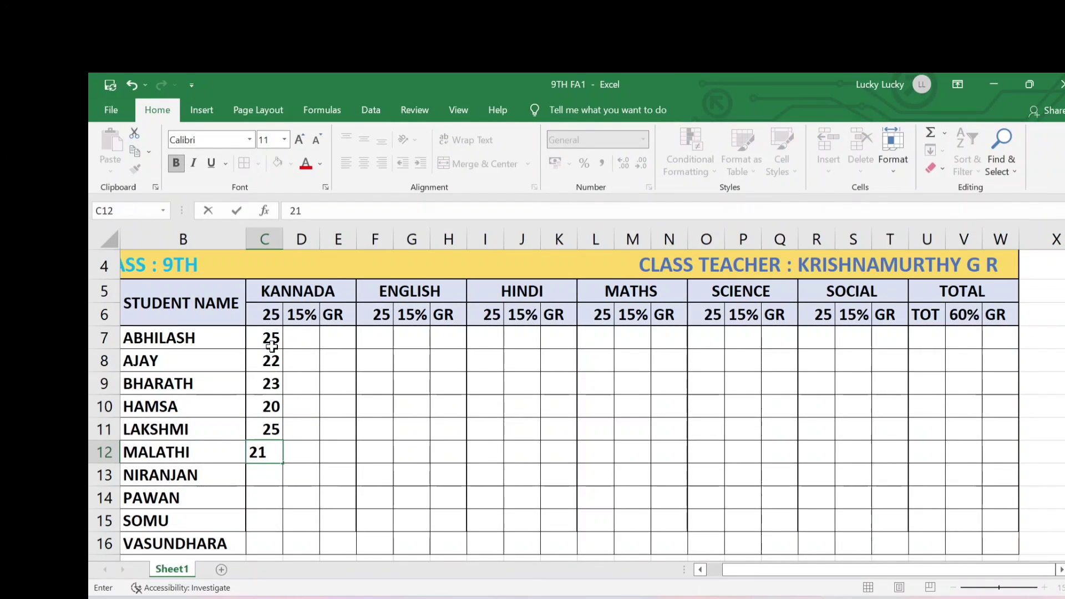
pyautogui.press('Return')
pyautogui.write('19')
pyautogui.press('Return')
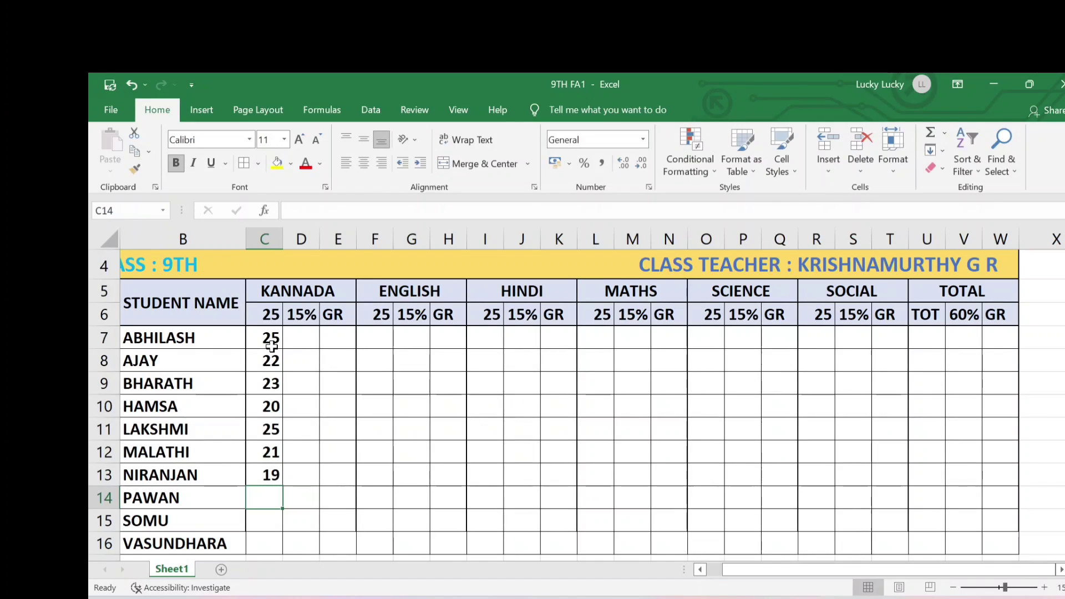
pyautogui.write('20')
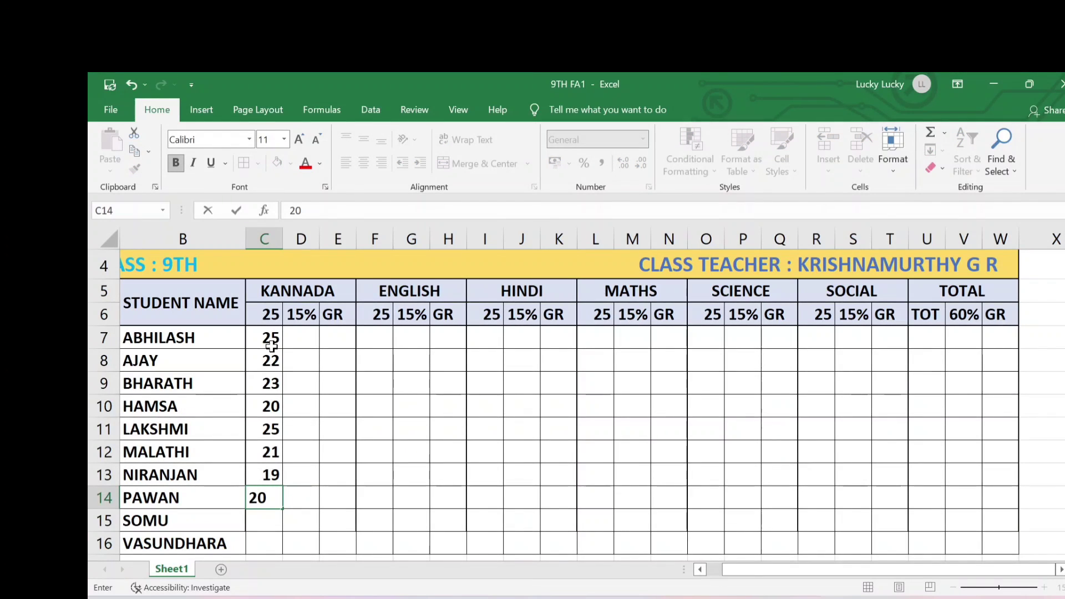
pyautogui.press('Return')
pyautogui.write('18')
pyautogui.press('Return')
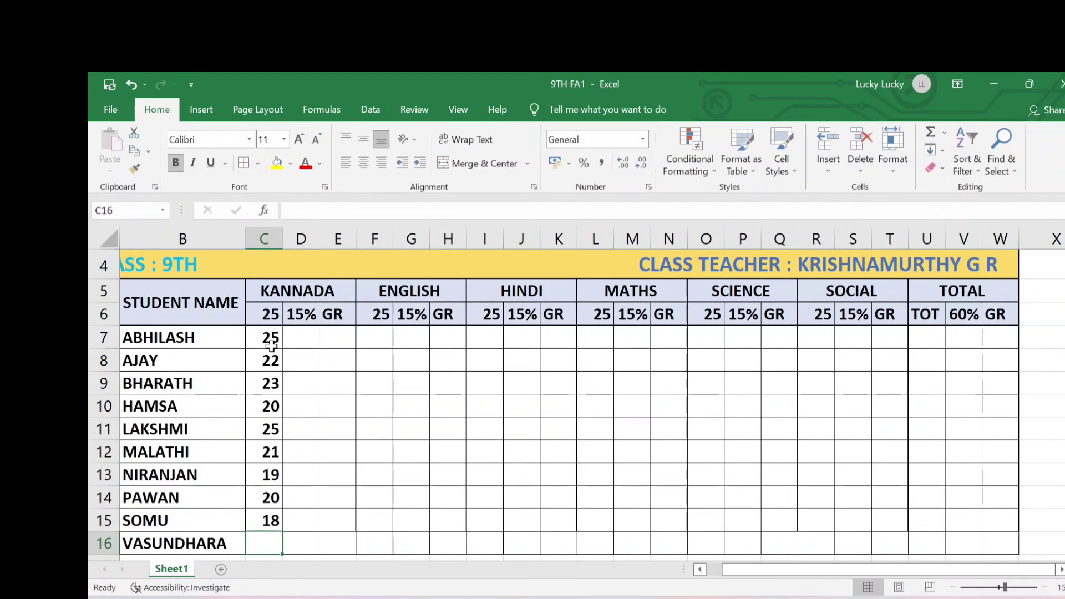
pyautogui.write('22')
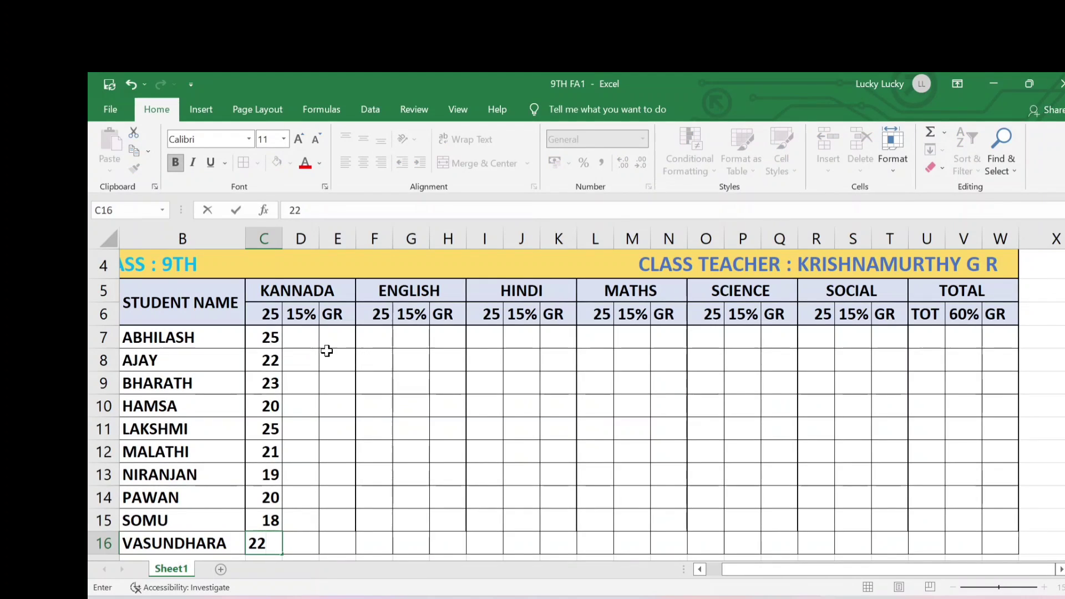
# - Enter the English marks 25, 23, 22, 25 and 17 for the first five students in F7:F11
pyautogui.click(381, 341)
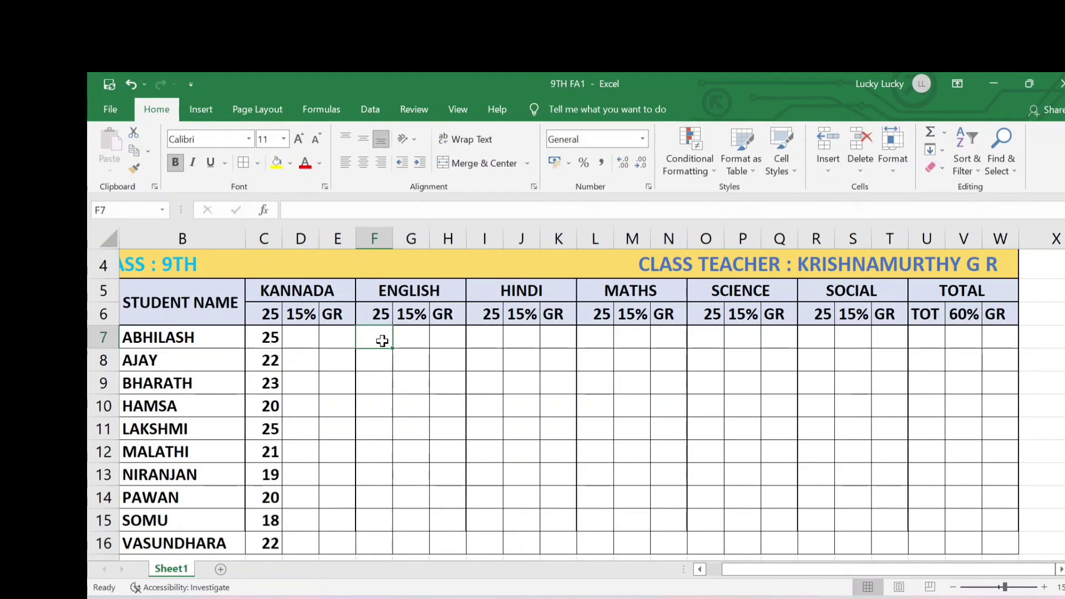
pyautogui.write('25')
pyautogui.press('Return')
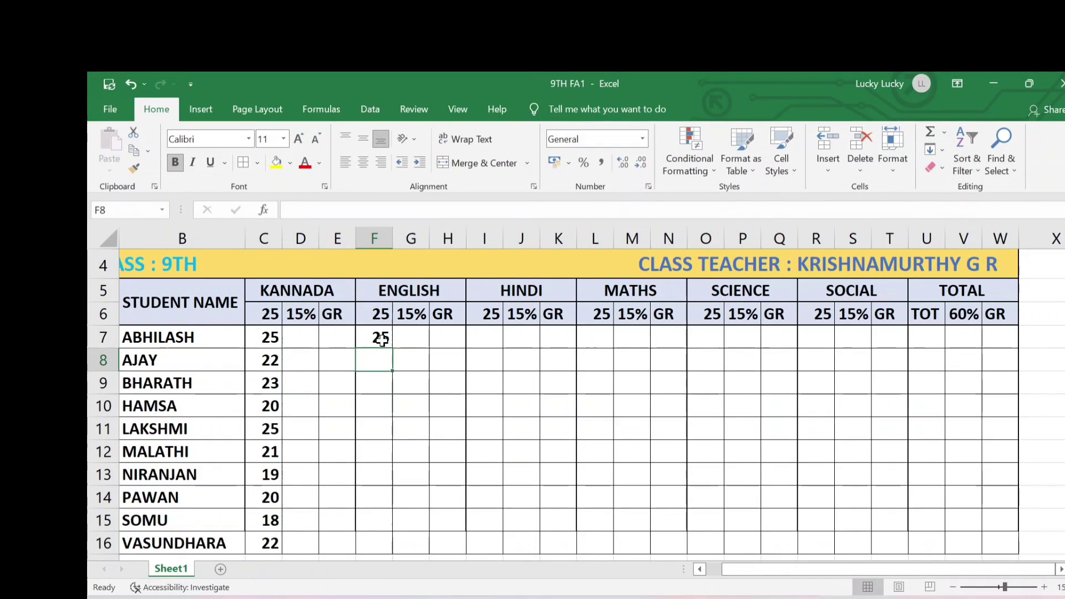
pyautogui.write('23')
pyautogui.press('Return')
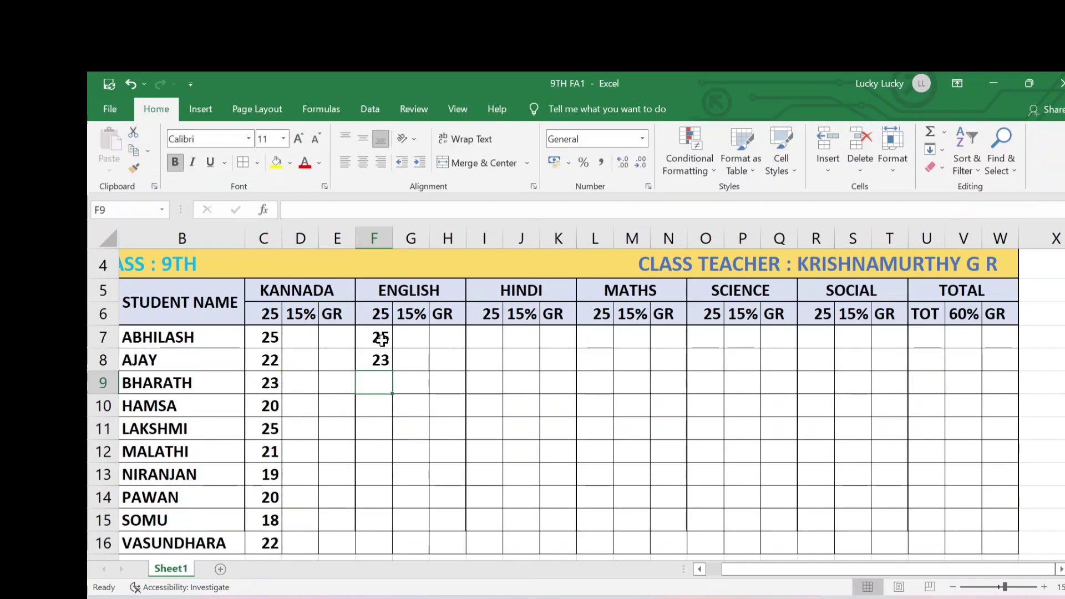
pyautogui.write('22')
pyautogui.press('Return')
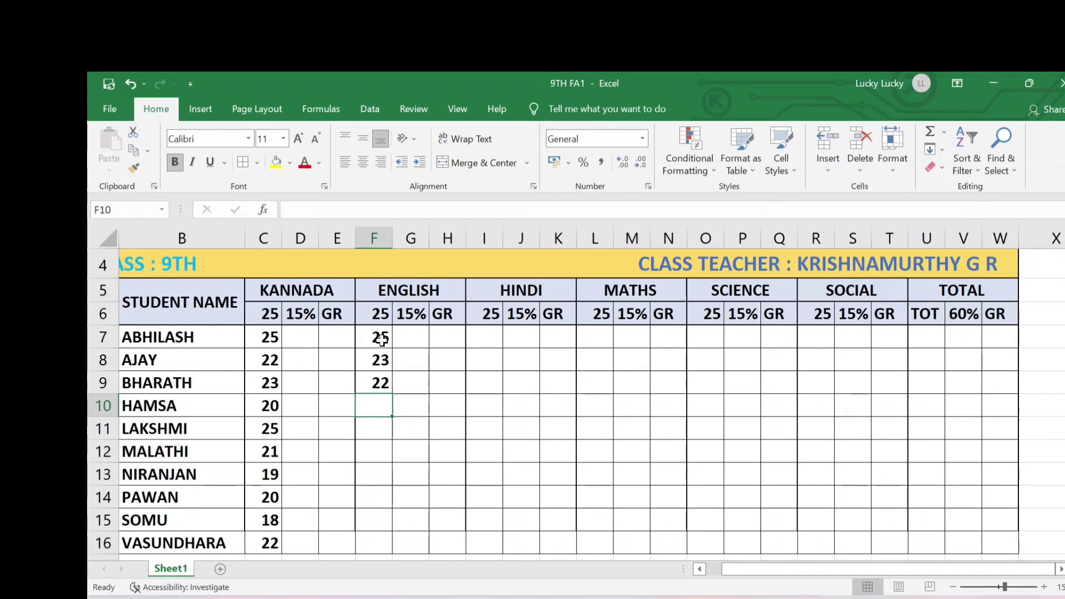
pyautogui.write('25')
pyautogui.press('Return')
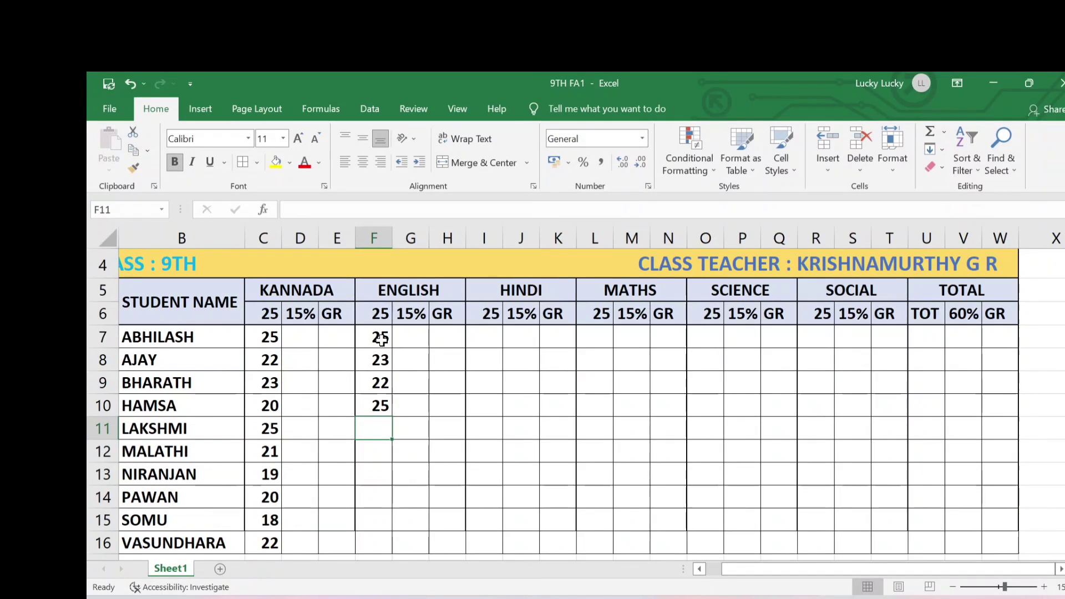
pyautogui.write('17')
pyautogui.press('Return')
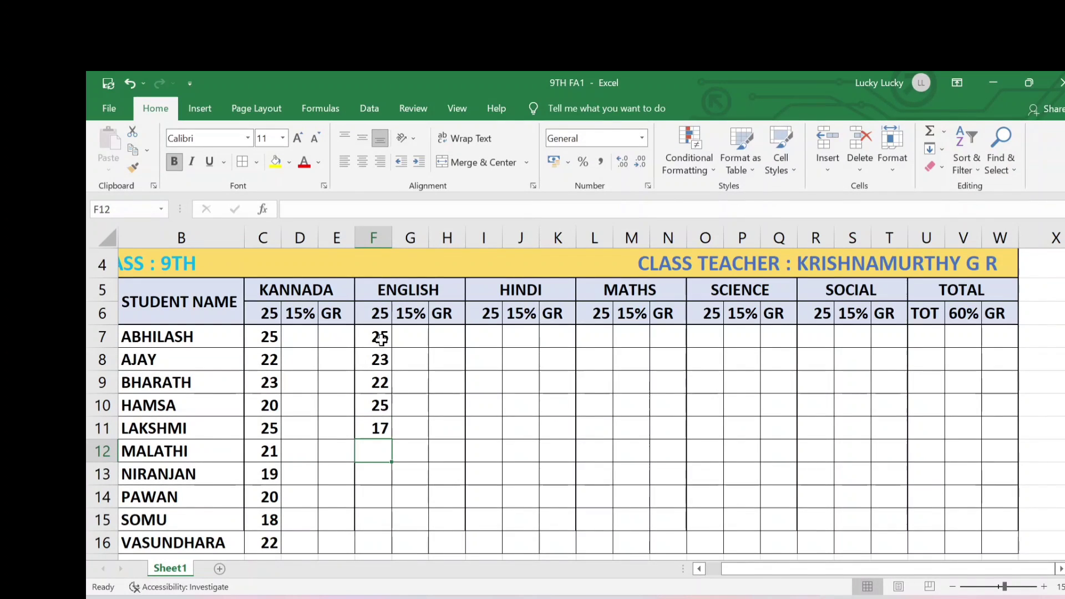
# - Fill in the remaining English marks in F12:F16 with 20, 22, 23, 23 and 25
pyautogui.write('20')
pyautogui.press('Return')
pyautogui.write('2')
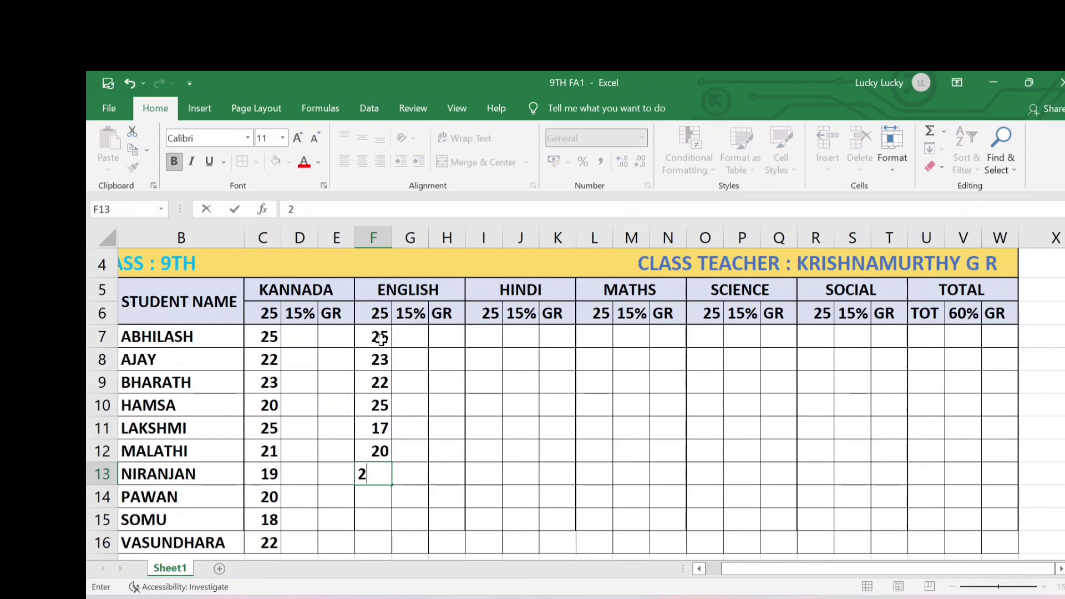
pyautogui.write('2')
pyautogui.press('Return')
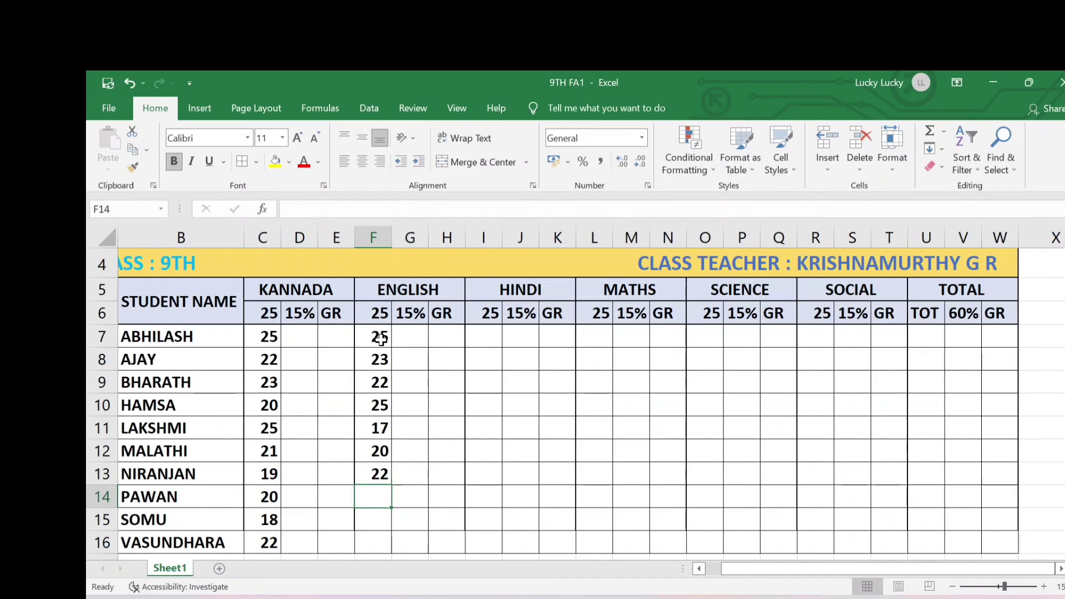
pyautogui.write('23')
pyautogui.press('Return')
pyautogui.write('23')
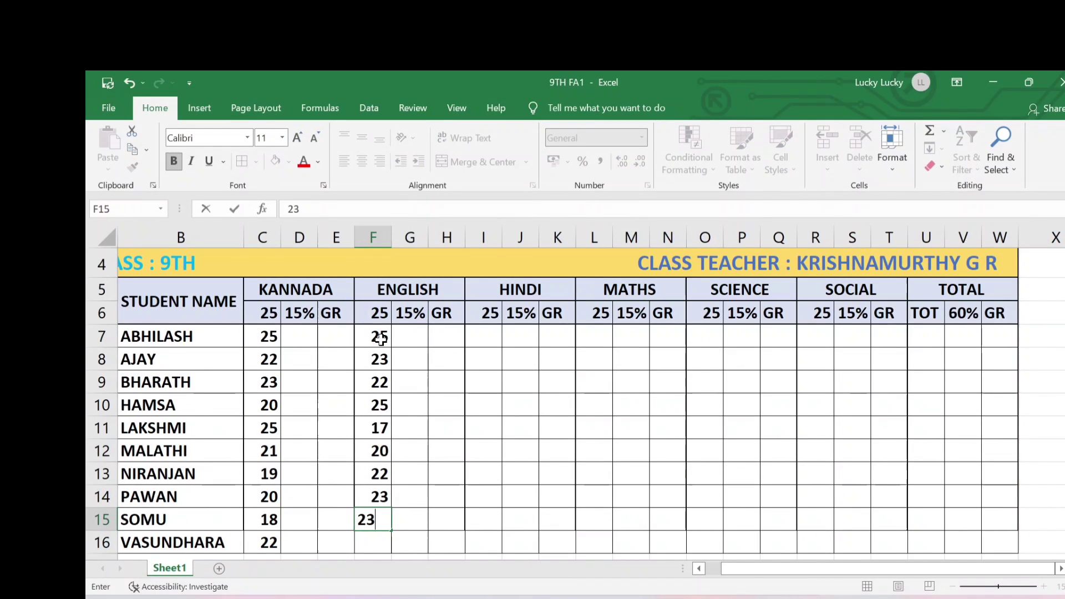
pyautogui.press('Return')
pyautogui.write('25')
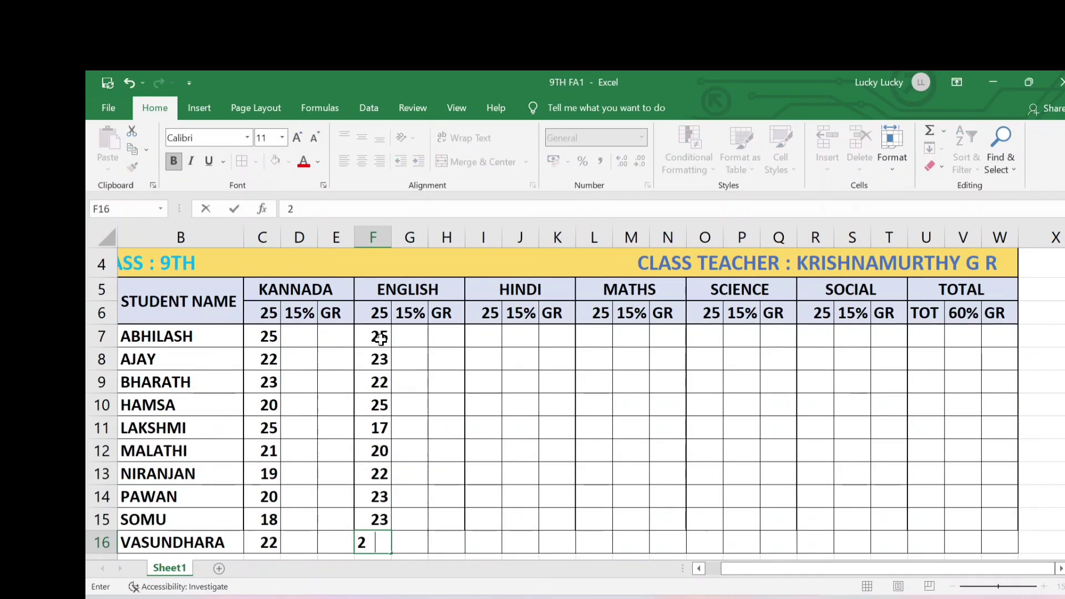
pyautogui.press('Return')
# - Enter the Hindi marks 20, 23, 25, 24 and 19 for the first five students in I7:I11
pyautogui.click(478, 304)
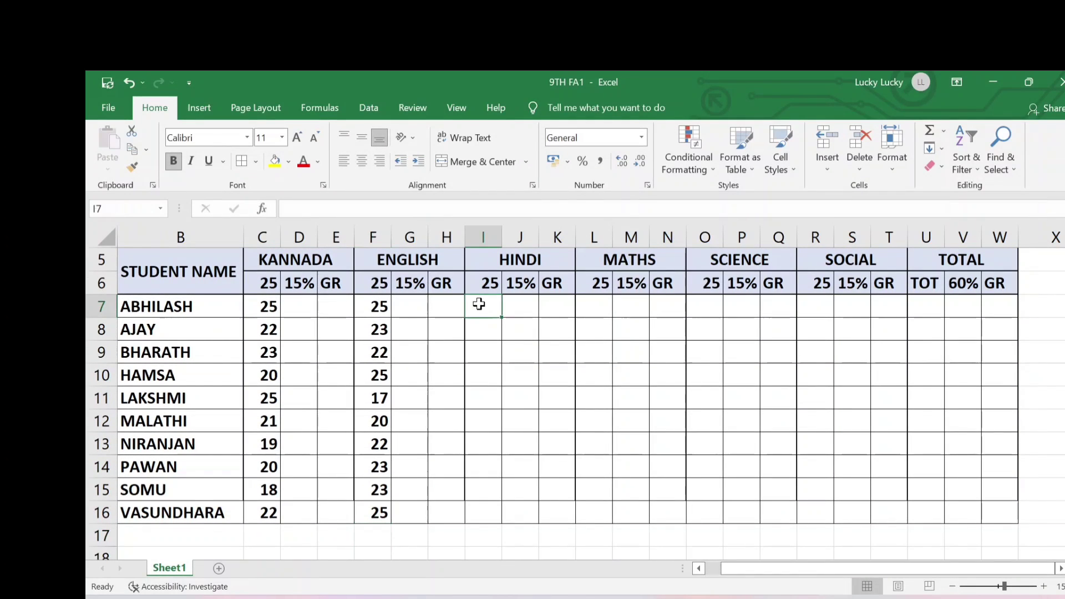
pyautogui.write('20')
pyautogui.press('Return')
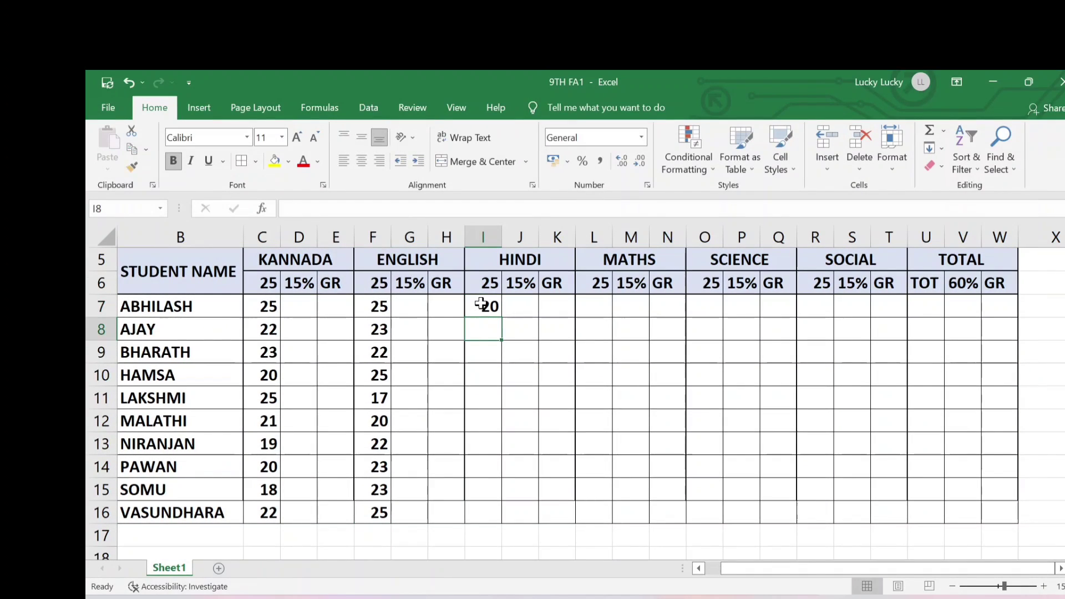
pyautogui.write('23')
pyautogui.press('Return')
pyautogui.write('25')
pyautogui.press('Return')
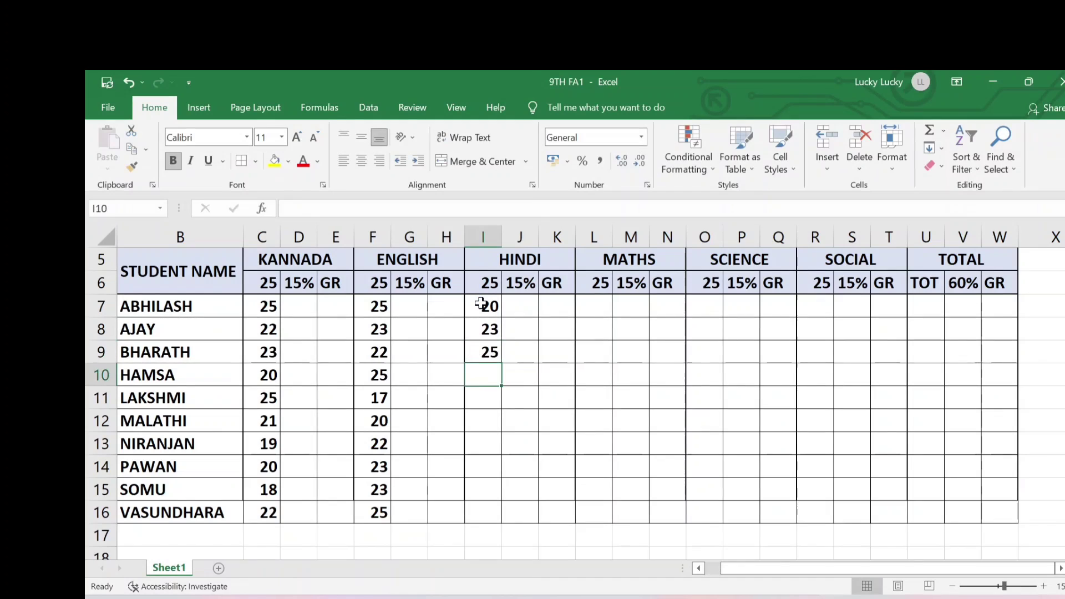
pyautogui.write('26')
pyautogui.press('BackSpace')
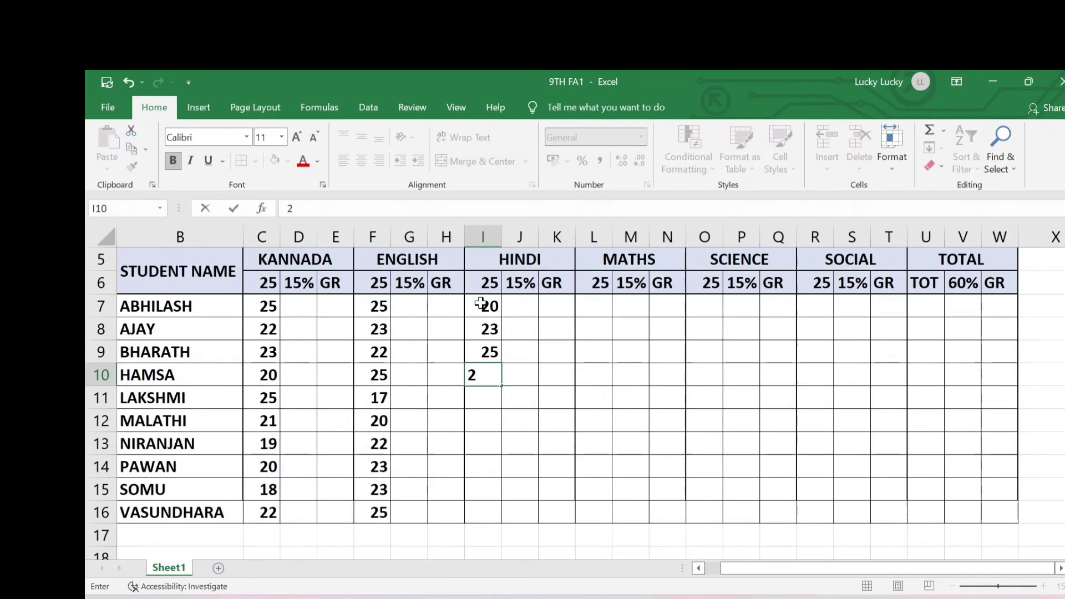
pyautogui.write('4')
pyautogui.press('Return')
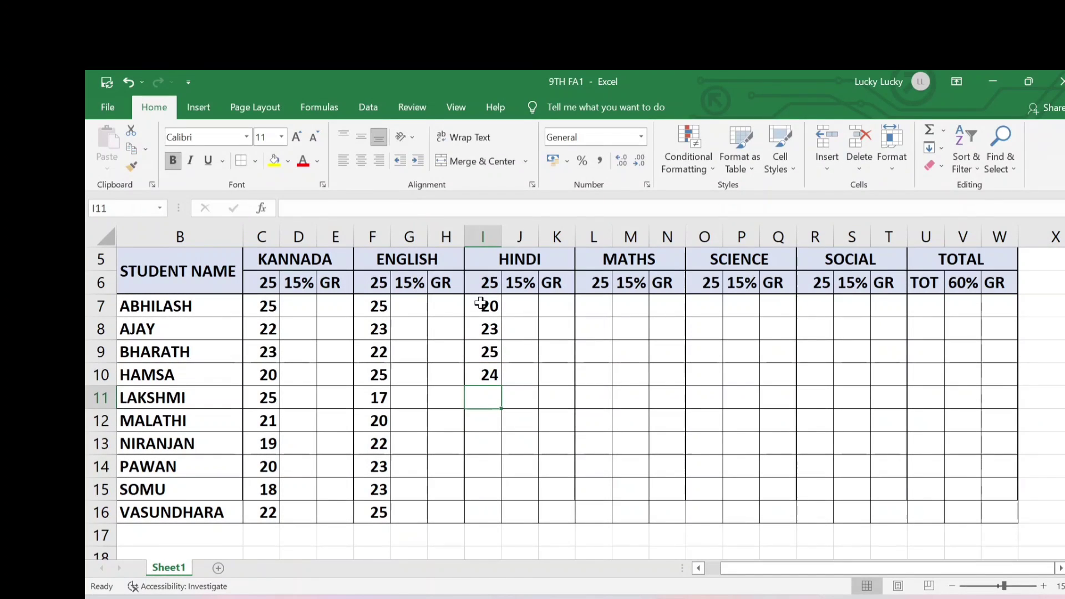
pyautogui.write('19')
pyautogui.press('Return')
# - Fill in the remaining Hindi marks in I12:I16 with 12, 13, 18, 25 and 23
pyautogui.write('12')
pyautogui.press('Return')
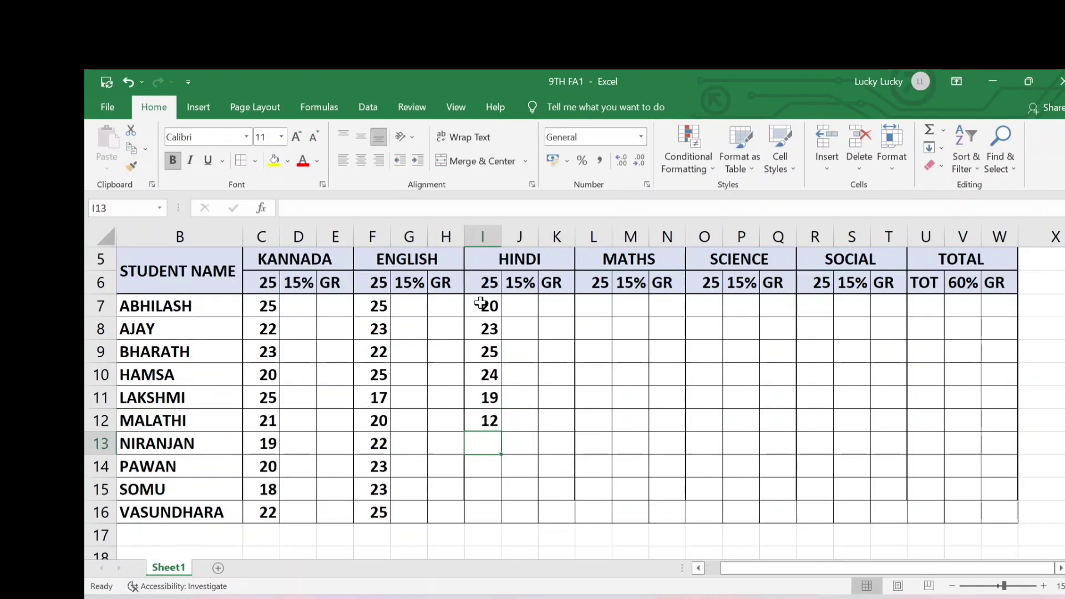
pyautogui.write('13')
pyautogui.press('Return')
pyautogui.write('18')
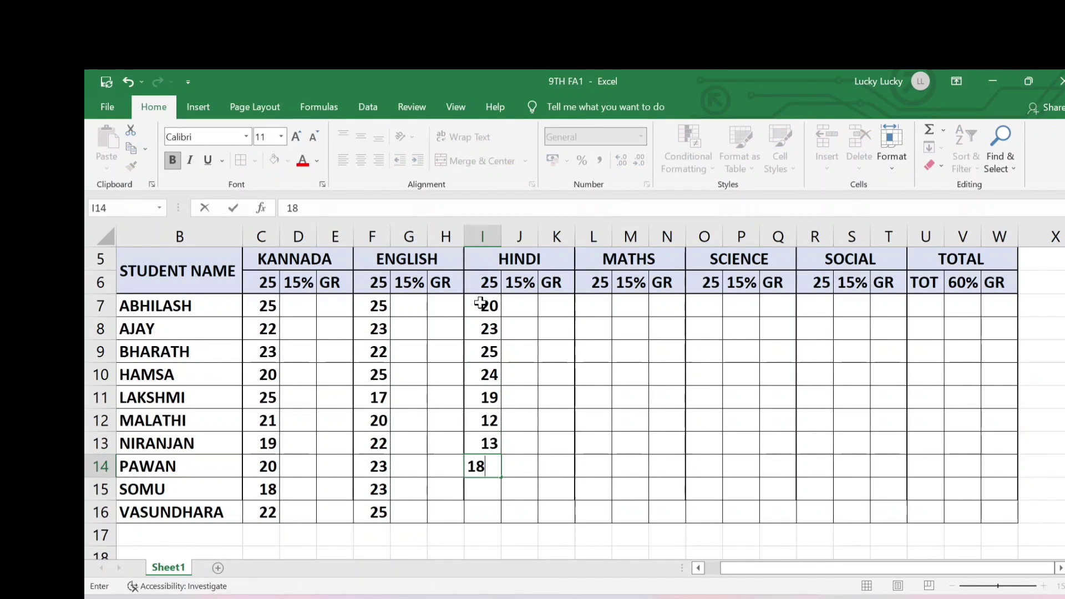
pyautogui.press('Return')
pyautogui.write('25')
pyautogui.press('Return')
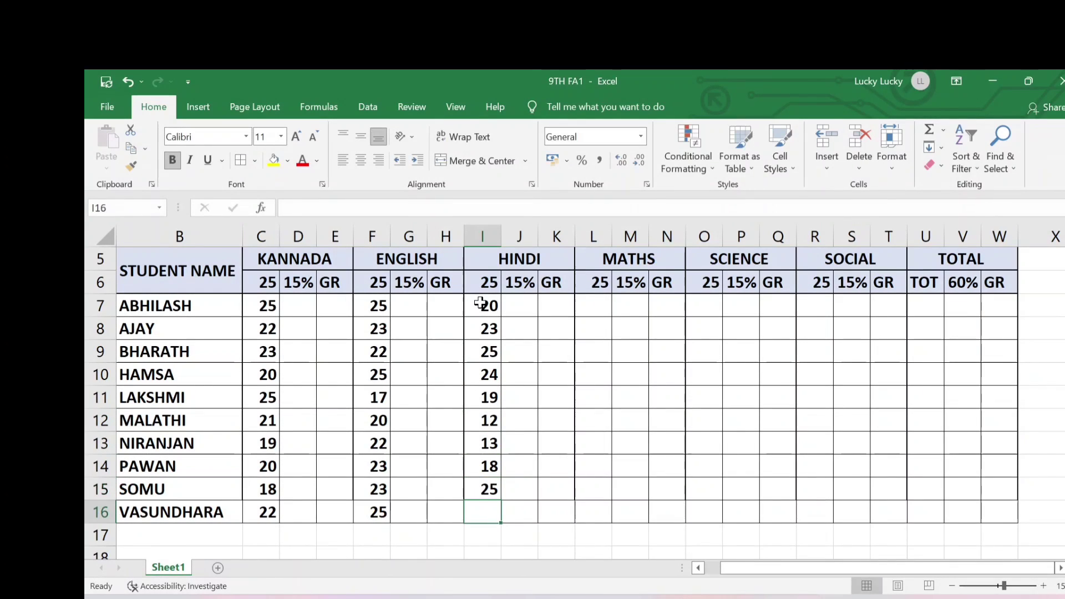
pyautogui.write('23')
pyautogui.press('Return')
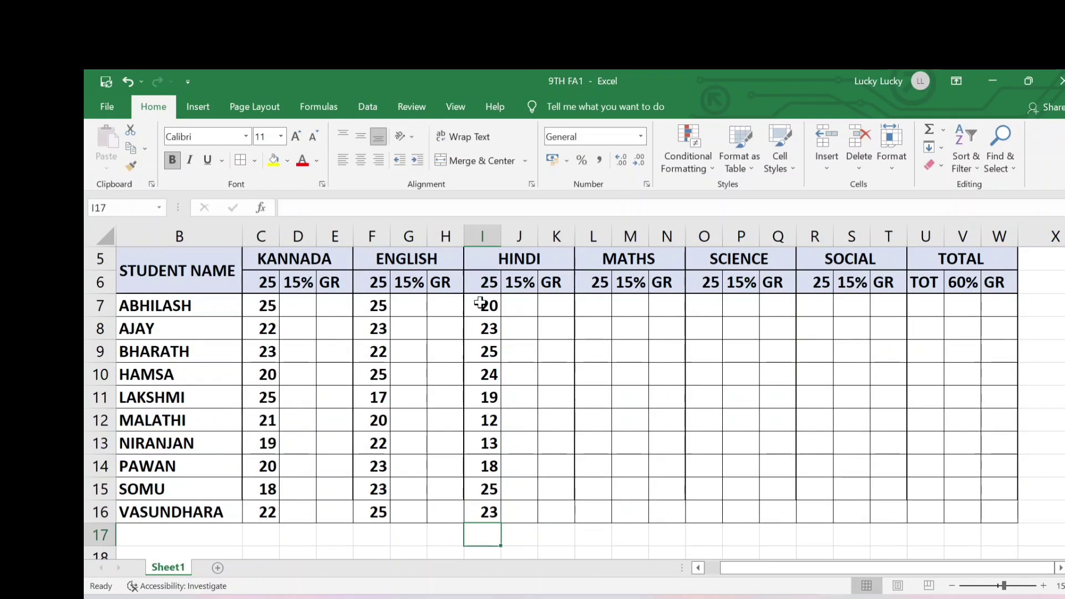
# - Enter the Maths marks 14, 25, 20, 25 and 23 for the first five students in L7:L11
pyautogui.click(596, 307)
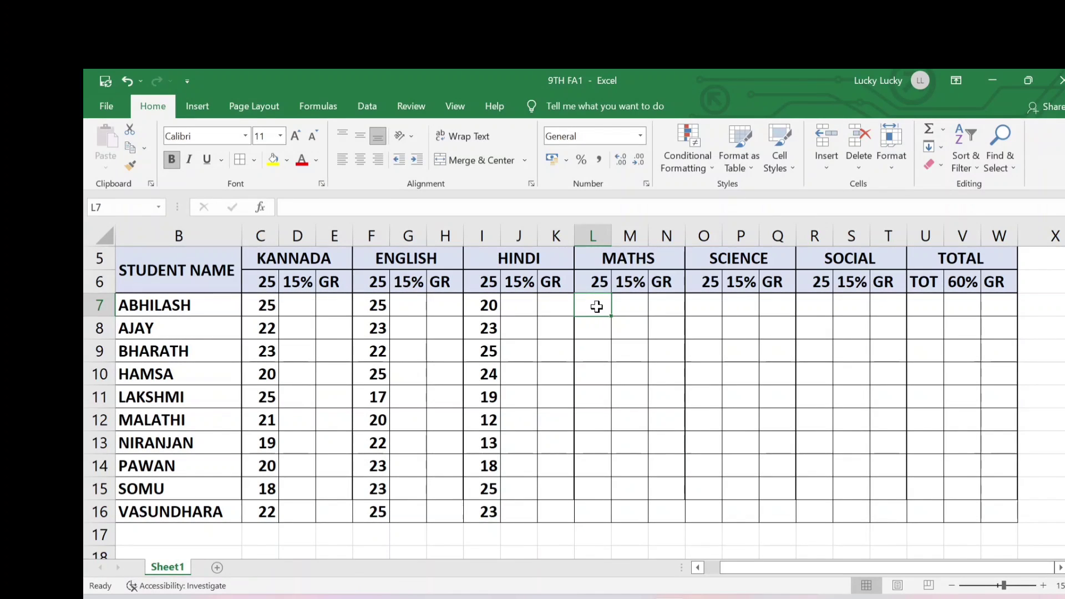
pyautogui.write('14')
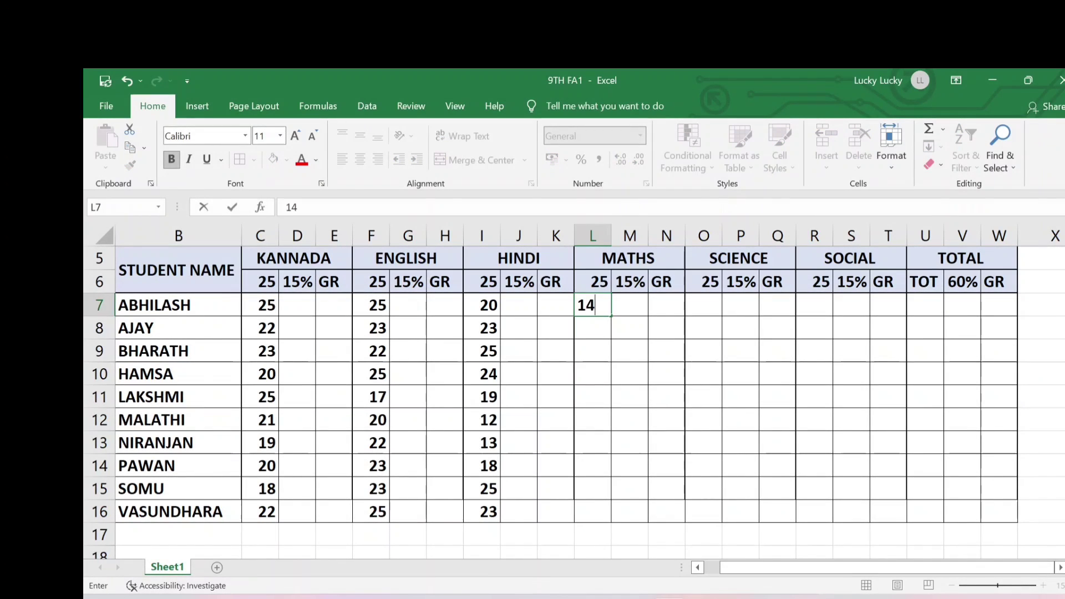
pyautogui.press('Return')
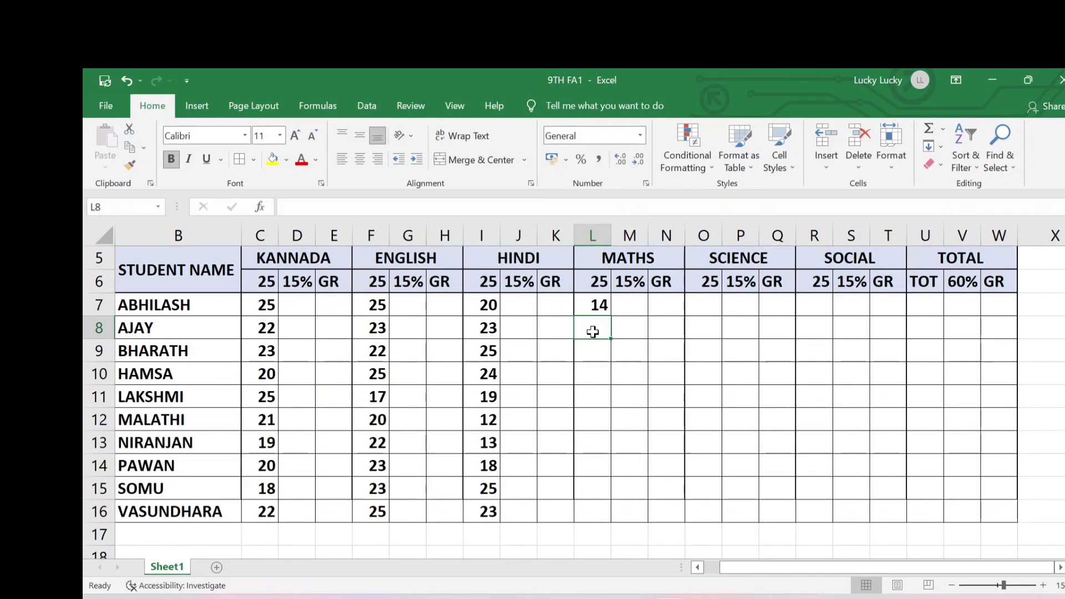
pyautogui.write('25')
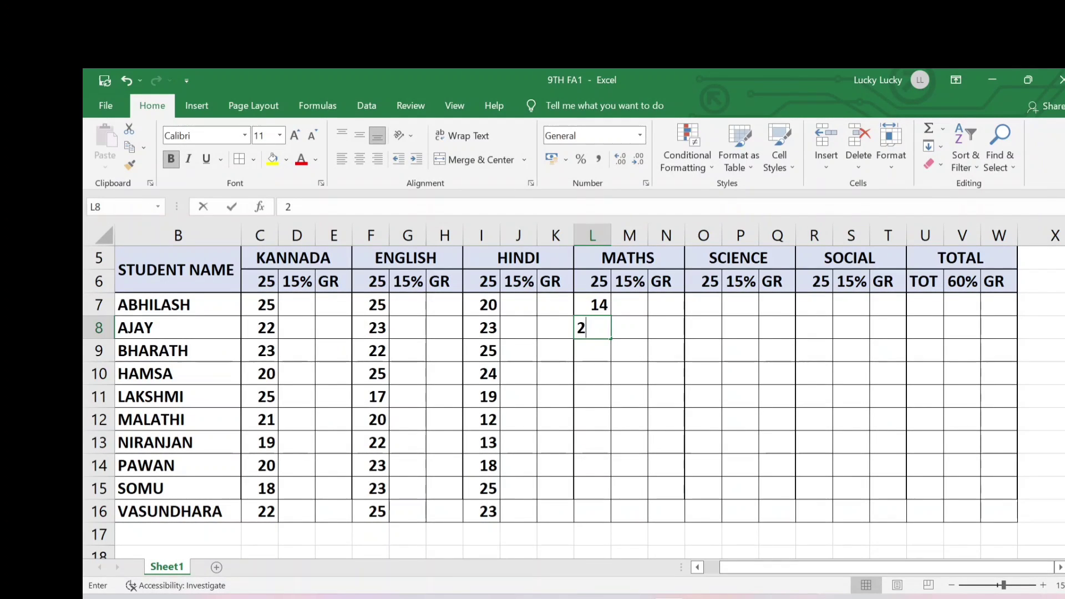
pyautogui.press('Return')
pyautogui.write('20')
pyautogui.press('Return')
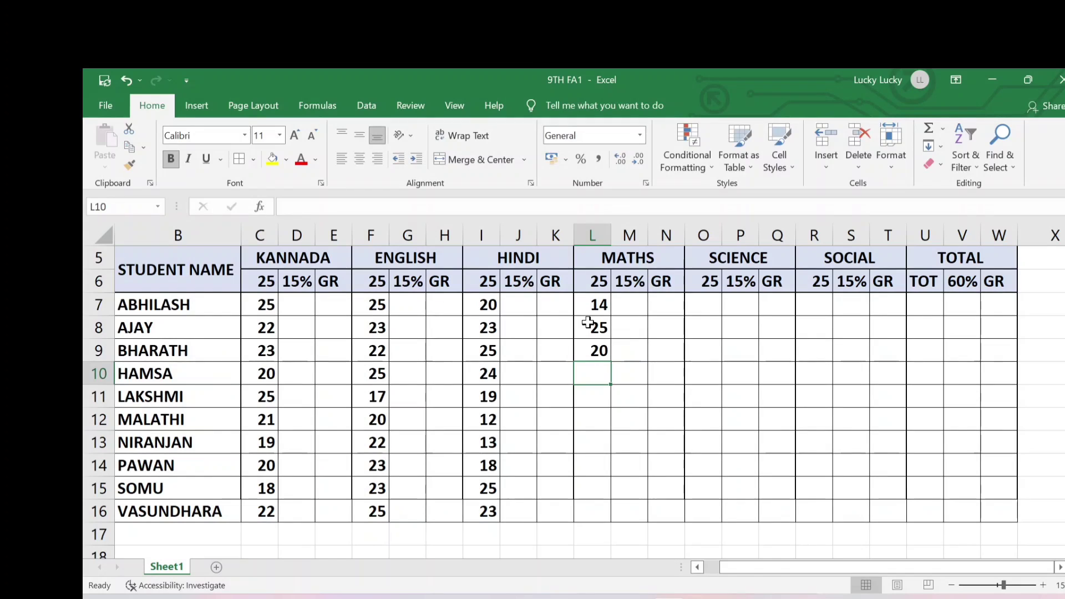
pyautogui.write('25')
pyautogui.press('Return')
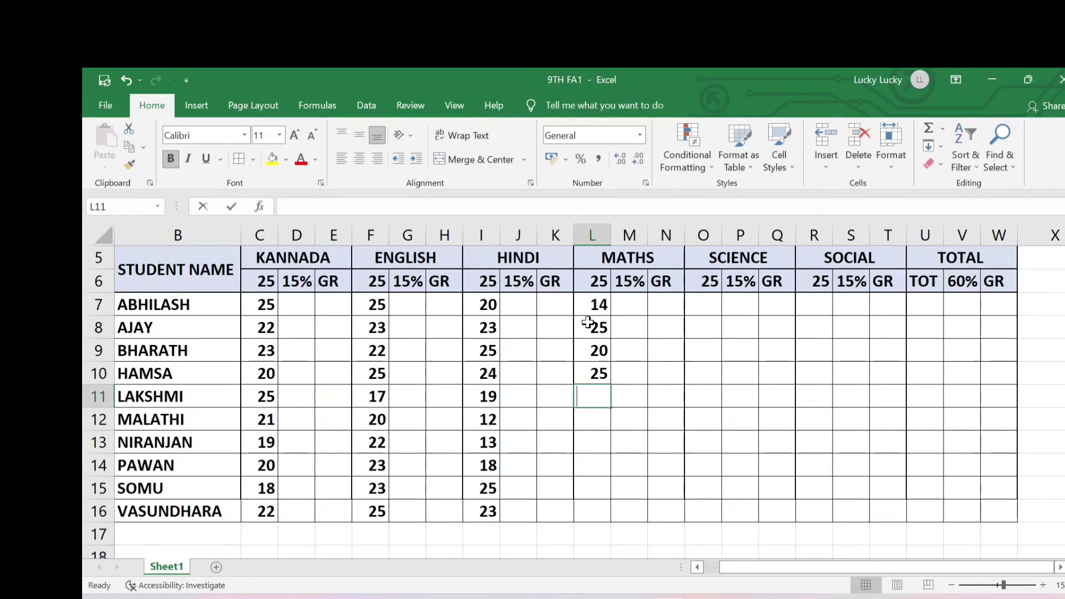
pyautogui.write('23')
pyautogui.press('Return')
# - Fill in the remaining Maths marks in L12:L16 with 24, 23, 24, 25 and 21
pyautogui.write('24')
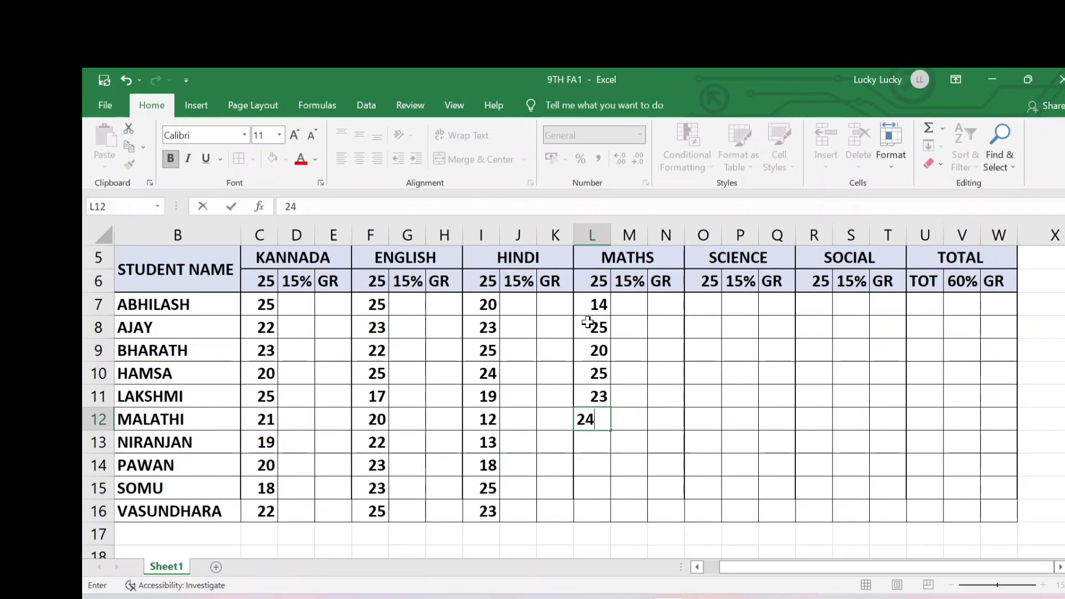
pyautogui.press('Return')
pyautogui.write('23')
pyautogui.press('Return')
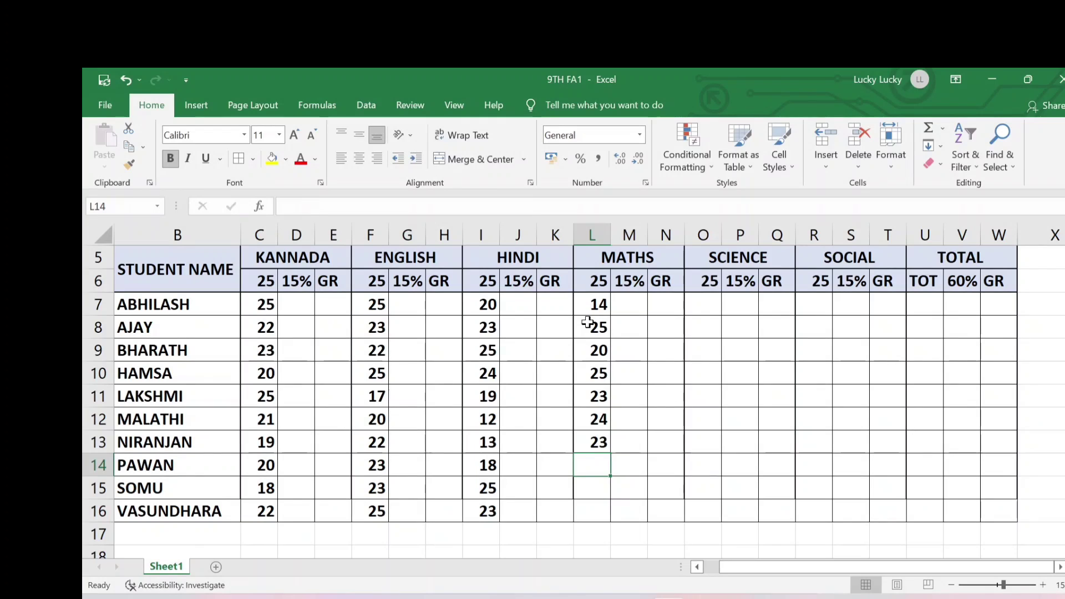
pyautogui.write('24')
pyautogui.press('Return')
pyautogui.write('25')
pyautogui.press('Return')
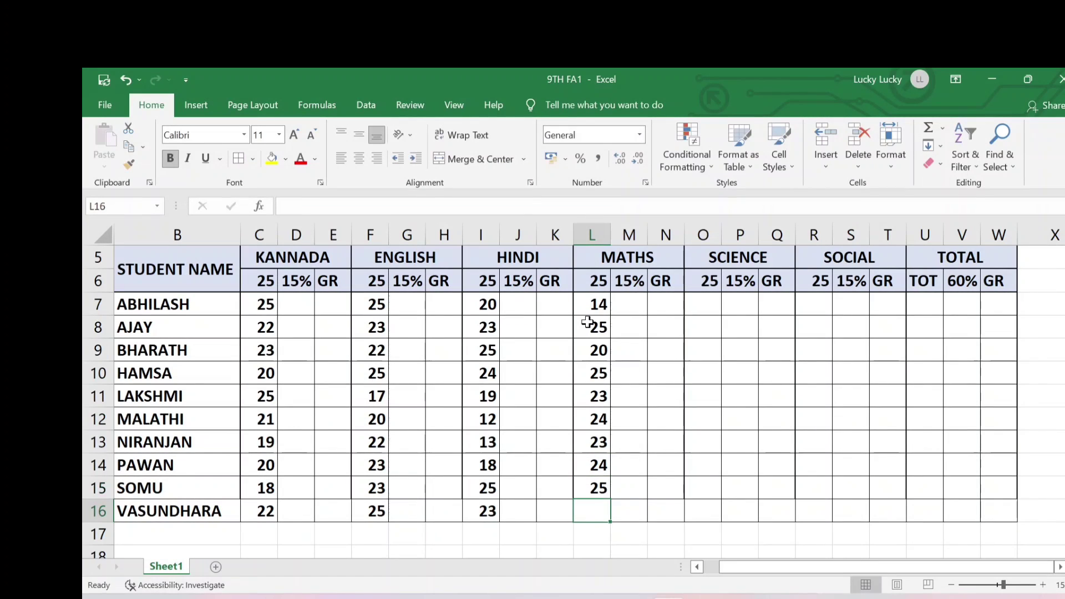
pyautogui.write('21')
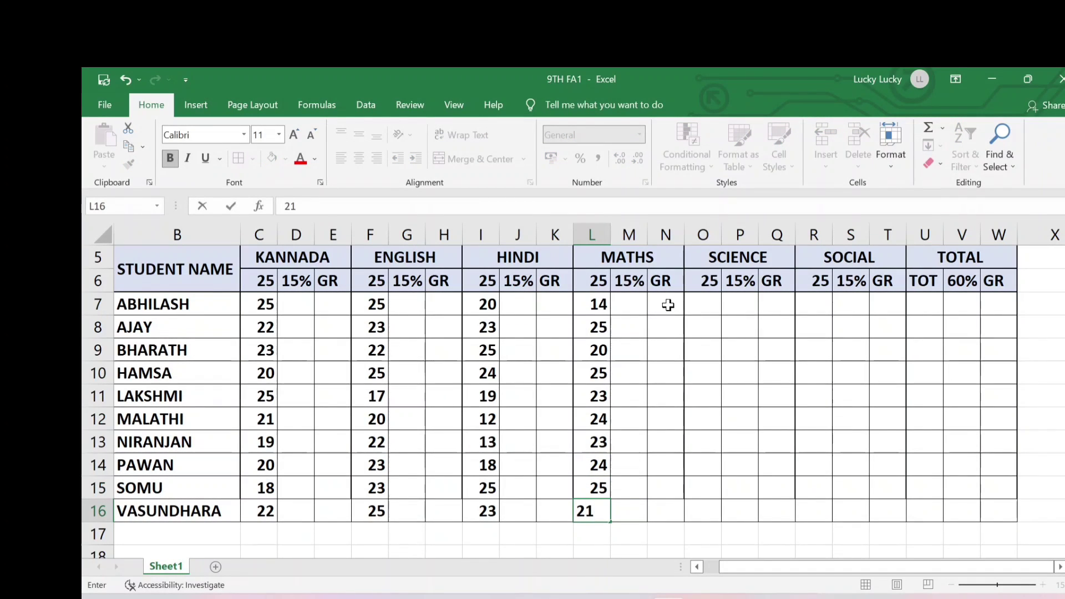
# - Enter the Science marks 20, 25, 24, 21 and 20 for the first five students in O7:O11
pyautogui.click(713, 303)
pyautogui.write('2')
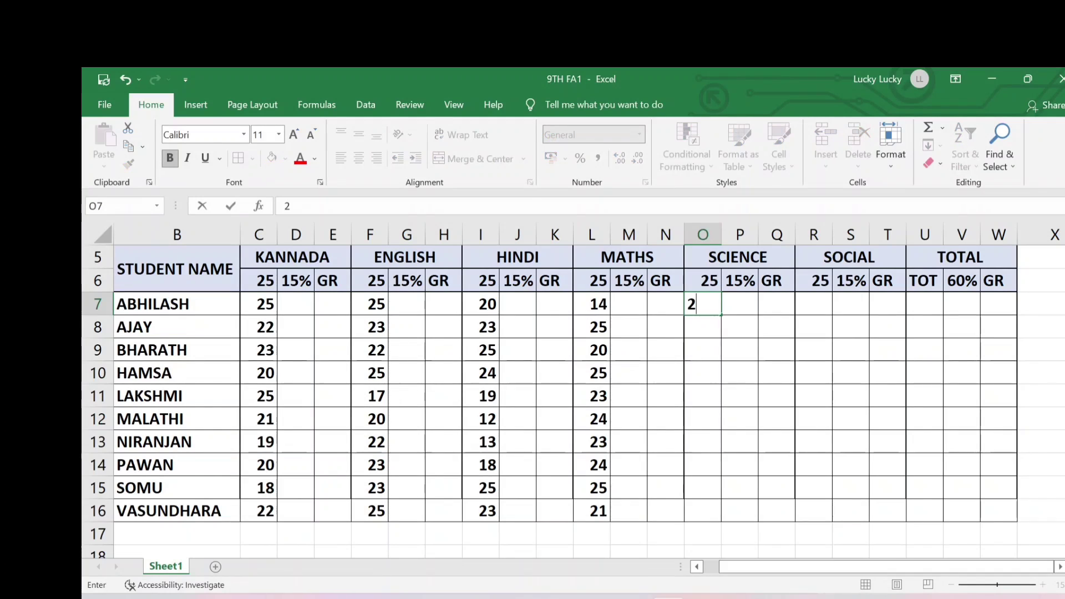
pyautogui.write('0')
pyautogui.press('Return')
pyautogui.write('25')
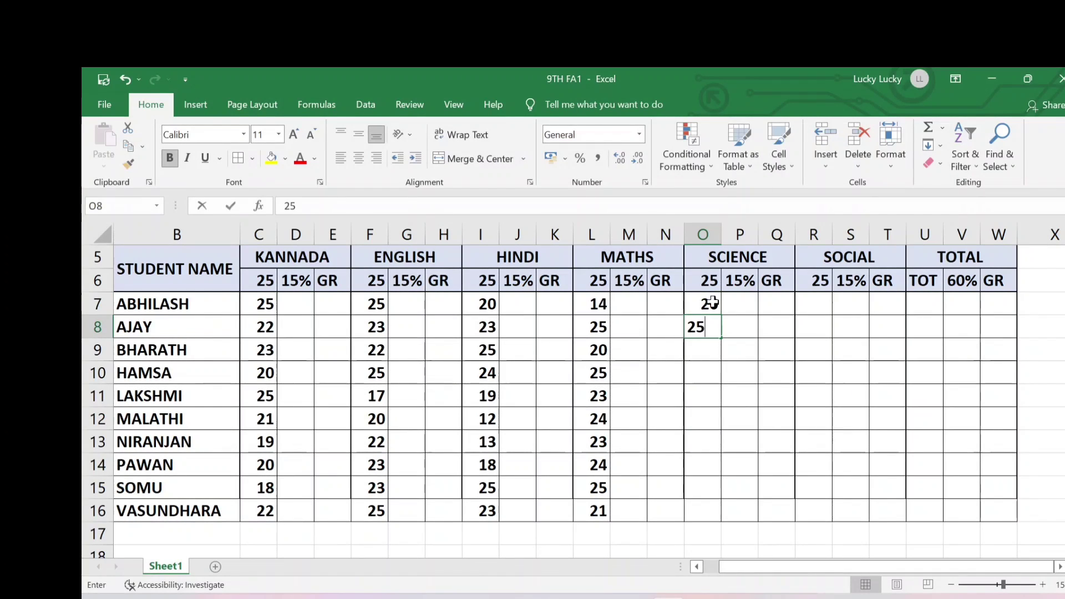
pyautogui.press('Return')
pyautogui.write('24')
pyautogui.press('Return')
pyautogui.write('2')
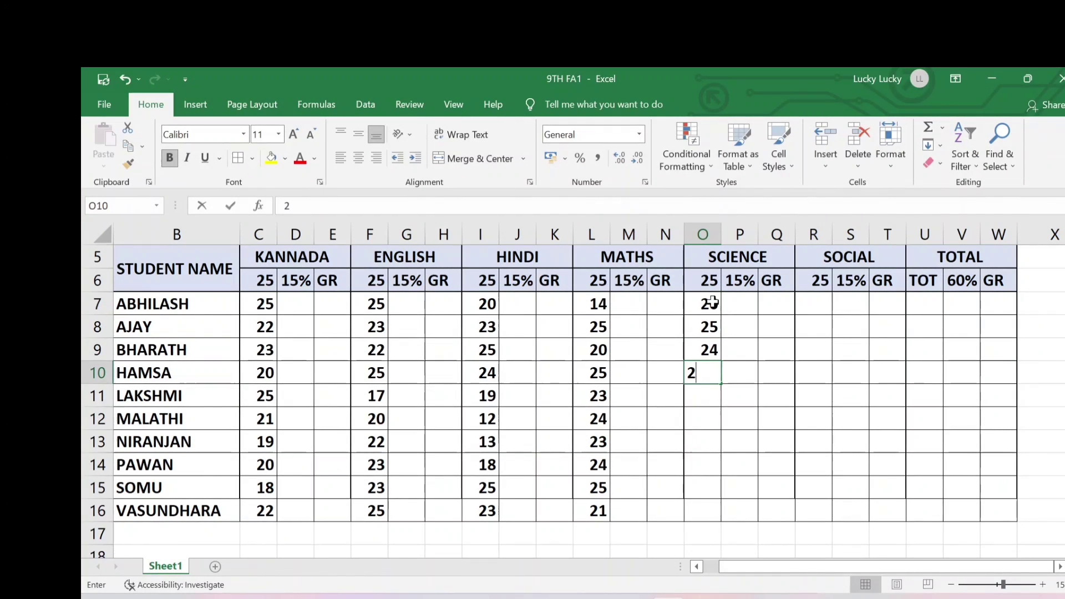
pyautogui.write('1')
pyautogui.press('Return')
pyautogui.write('20')
pyautogui.press('Return')
# - Fill in the remaining Science marks in O12:O16 with 23, 24, 19, 20 and 25
pyautogui.write('2')
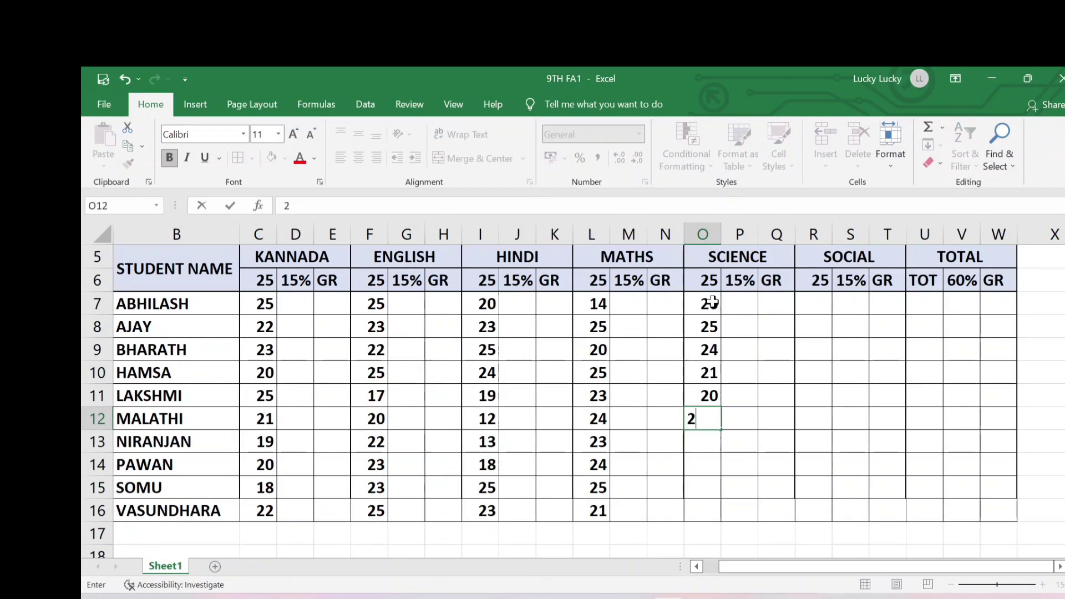
pyautogui.write('3')
pyautogui.press('Return')
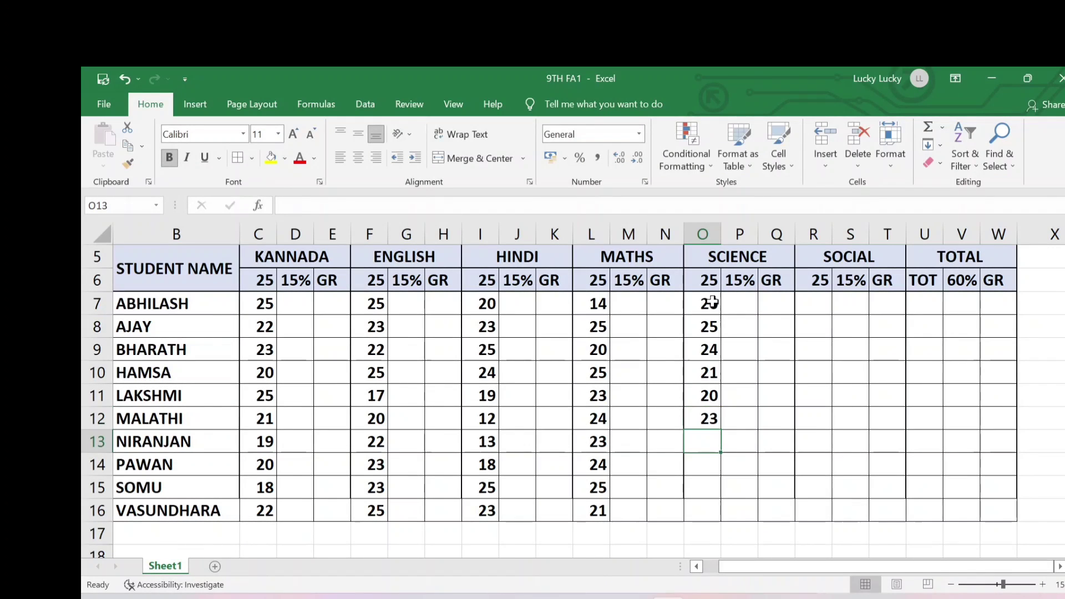
pyautogui.write('24')
pyautogui.press('Return')
pyautogui.write('19')
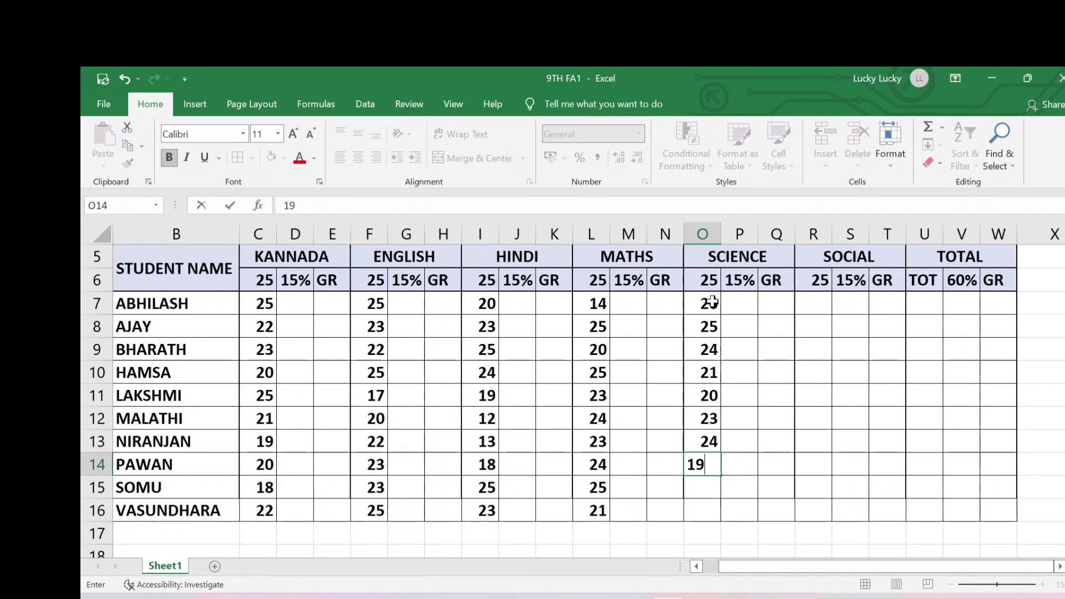
pyautogui.press('Return')
pyautogui.write('20')
pyautogui.press('Return')
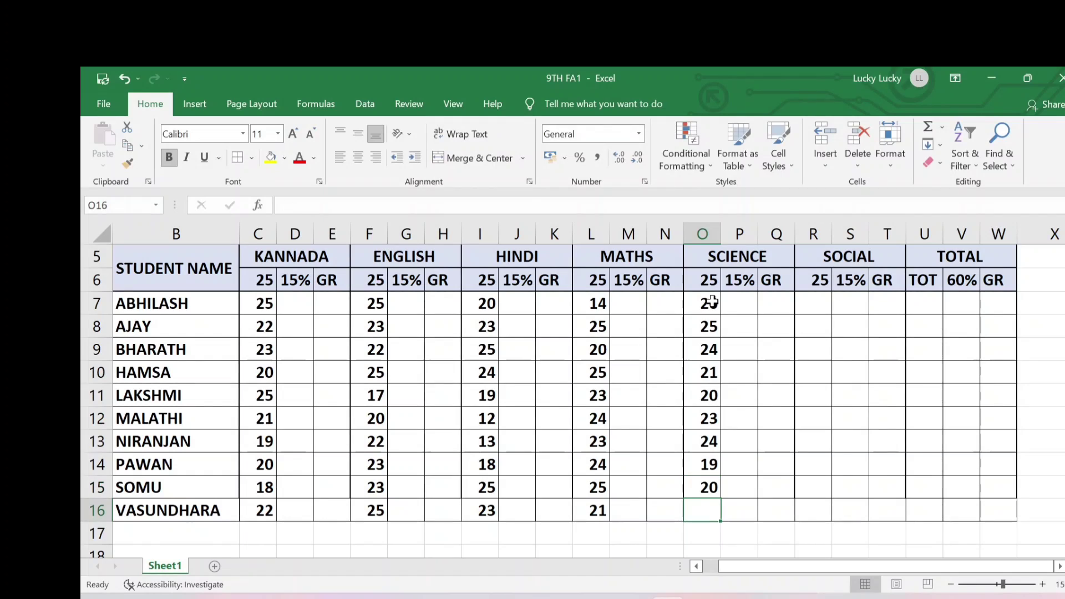
pyautogui.write('25')
pyautogui.press('Return')
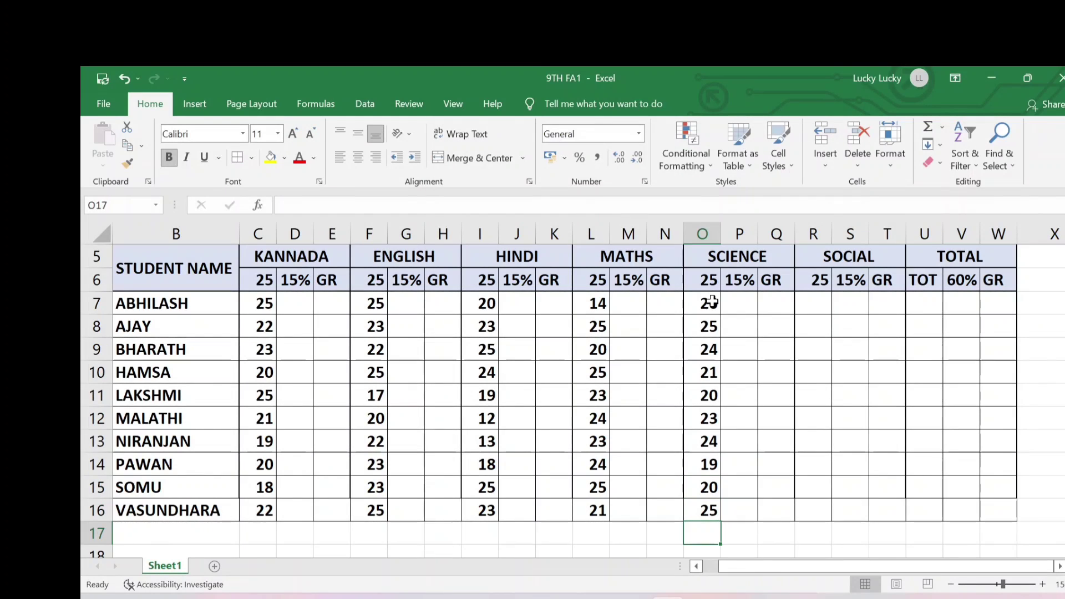
# - Enter the Social marks 19, 20, 18, 23 and 25 for the first five students in R7:R11
pyautogui.click(814, 303)
pyautogui.write('19')
pyautogui.press('Return')
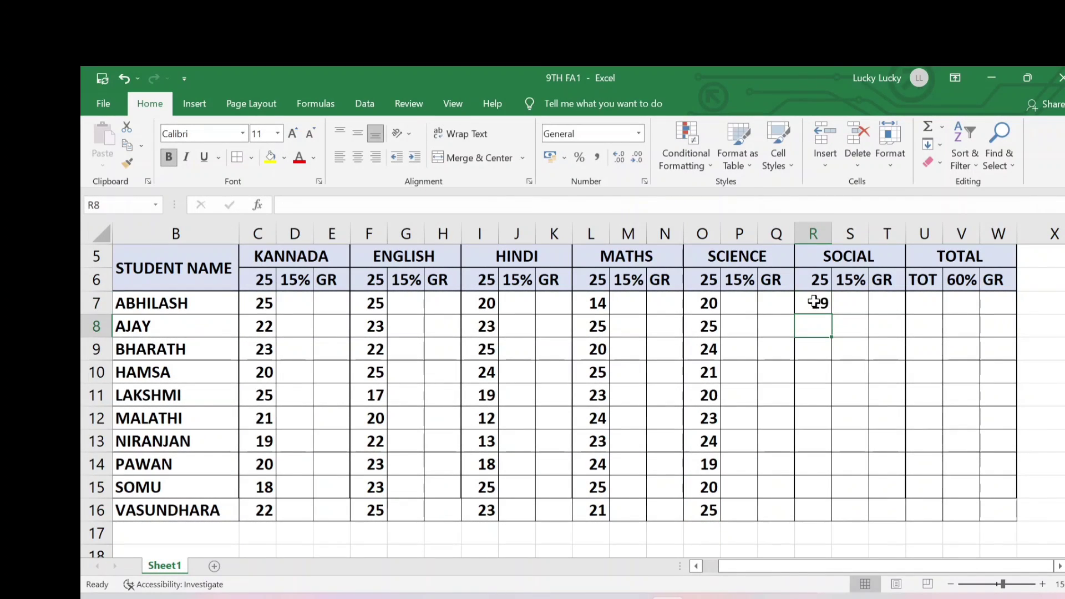
pyautogui.write('20')
pyautogui.press('Return')
pyautogui.write('18')
pyautogui.press('Return')
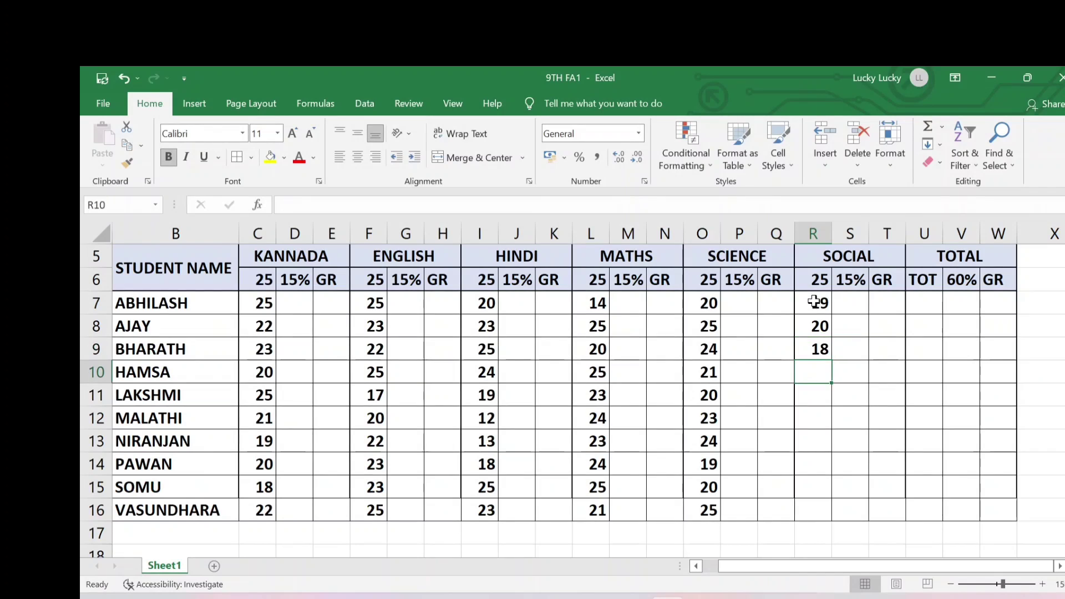
pyautogui.write('23')
pyautogui.press('Return')
pyautogui.write('25')
pyautogui.press('Return')
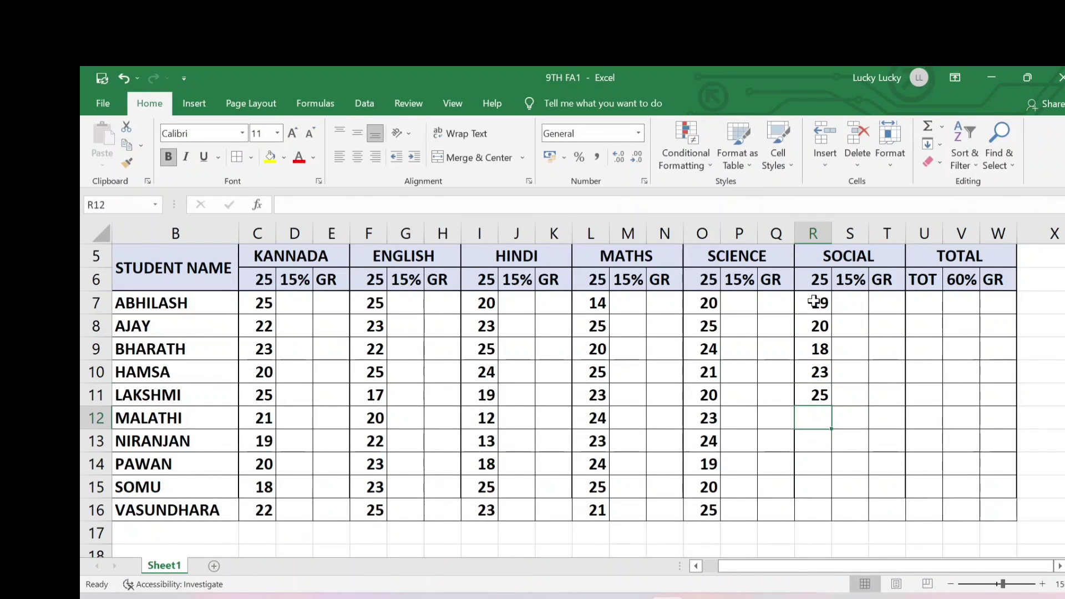
# - Fill in the remaining Social marks in R12:R16 with 24, 13, 15, 8 and 9
pyautogui.write('24')
pyautogui.press('Return')
pyautogui.write('3')
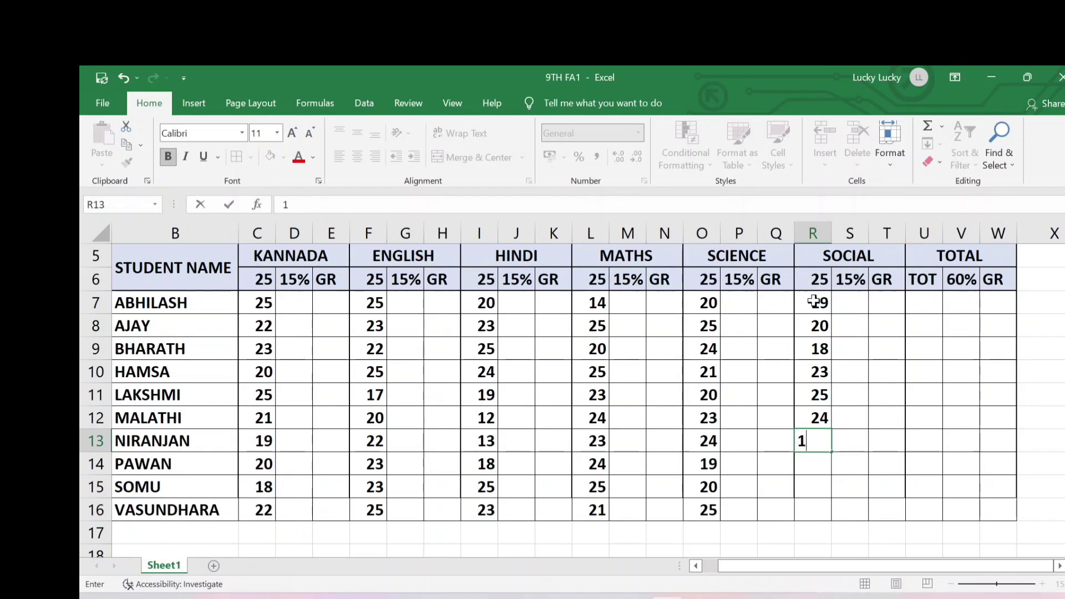
pyautogui.press('Return')
pyautogui.write('15')
pyautogui.press('Return')
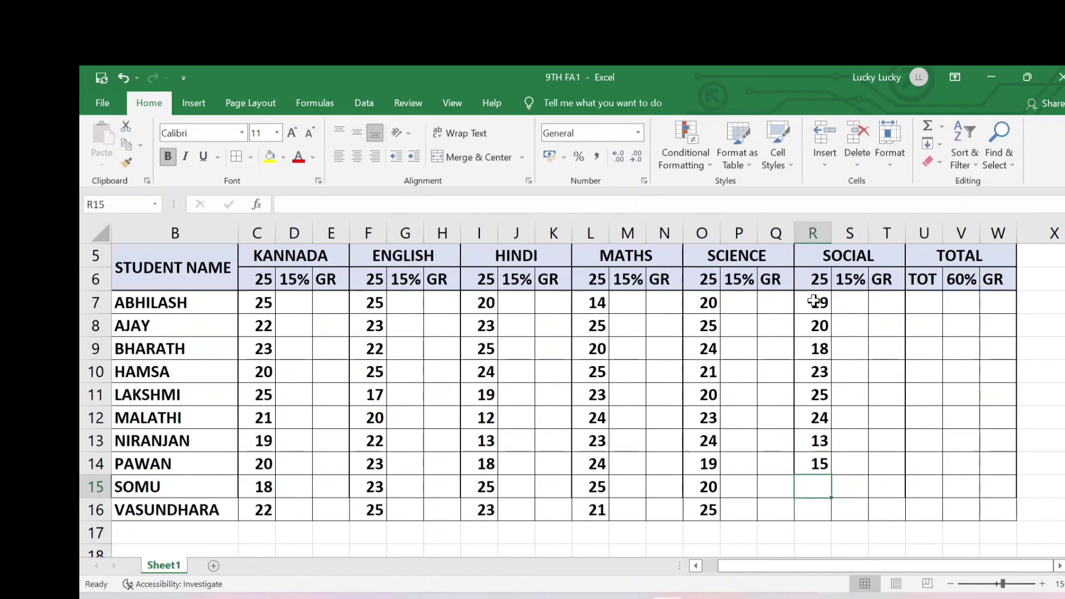
pyautogui.write('8')
pyautogui.press('Return')
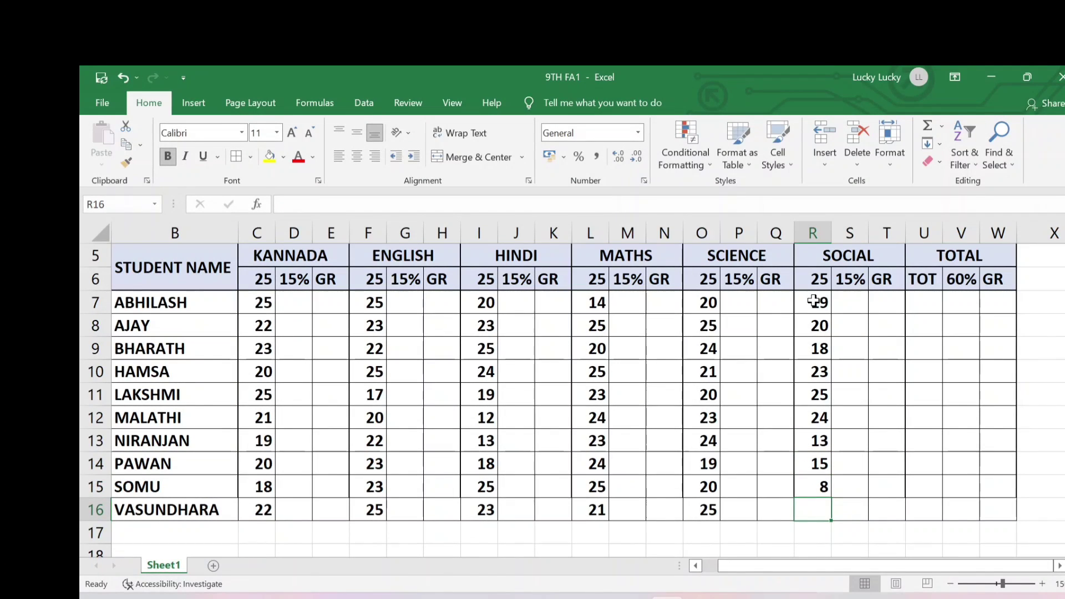
pyautogui.write('9')
pyautogui.press('Return')
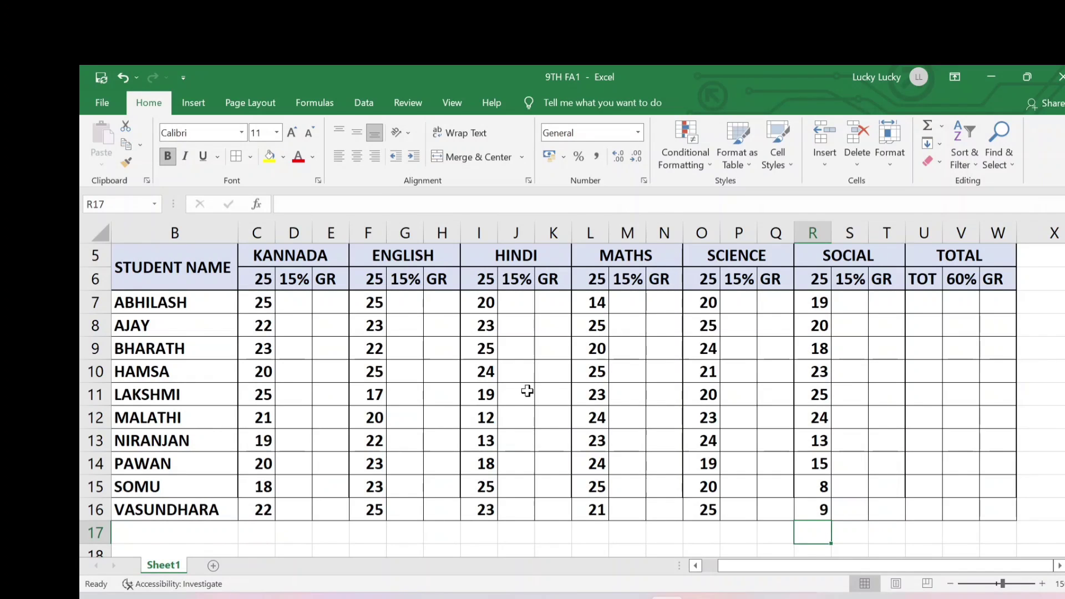
# - Calculate the first student's Kannada 15% mark in D7 with the formula =C7*15/25
pyautogui.scroll(1, 748, 395)
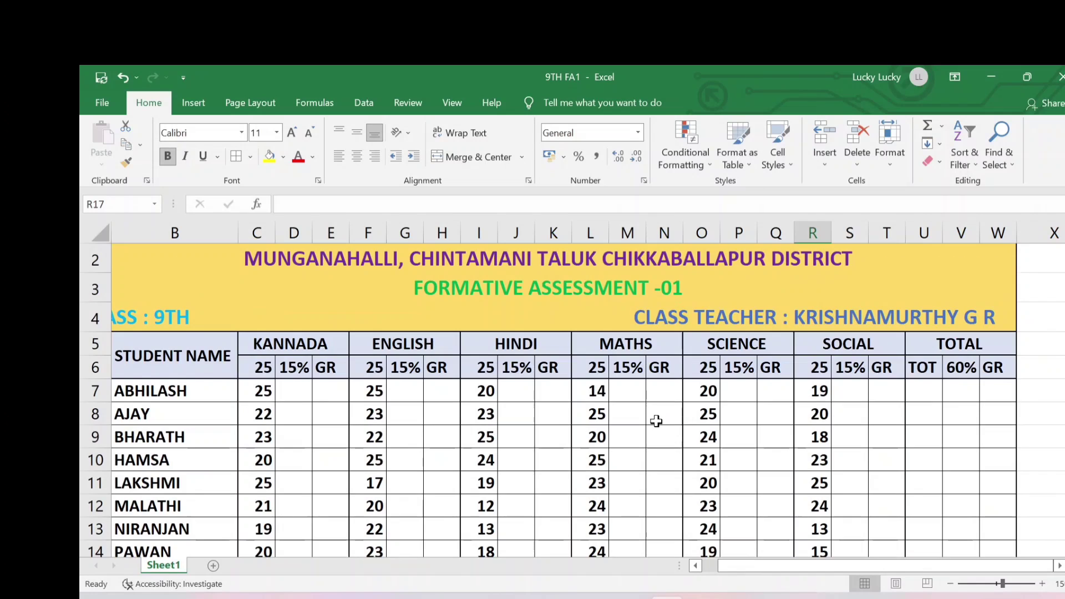
pyautogui.scroll(-1, 656, 421)
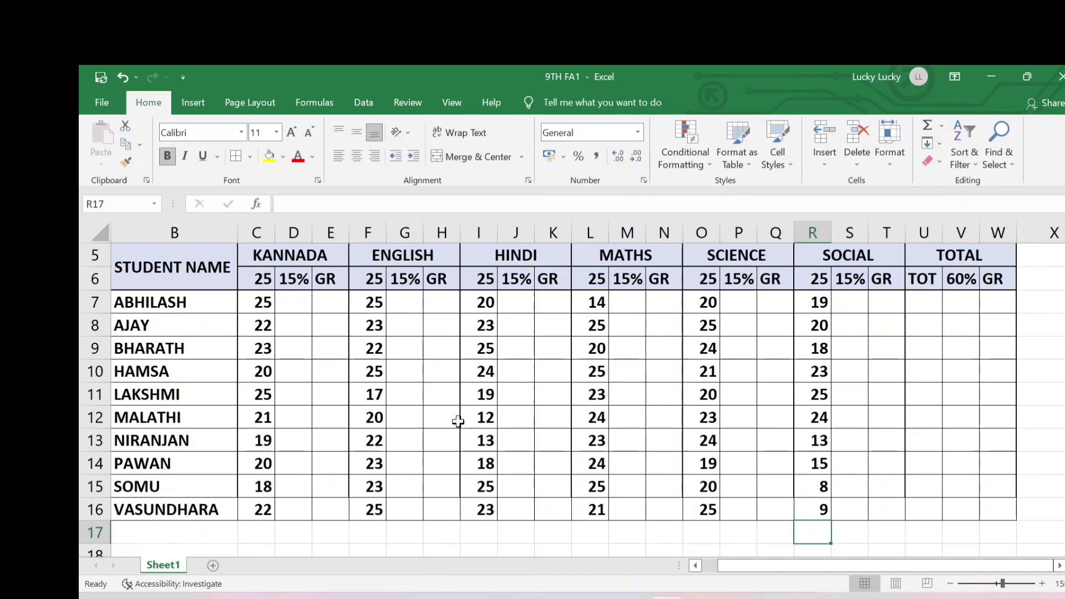
pyautogui.click(288, 304)
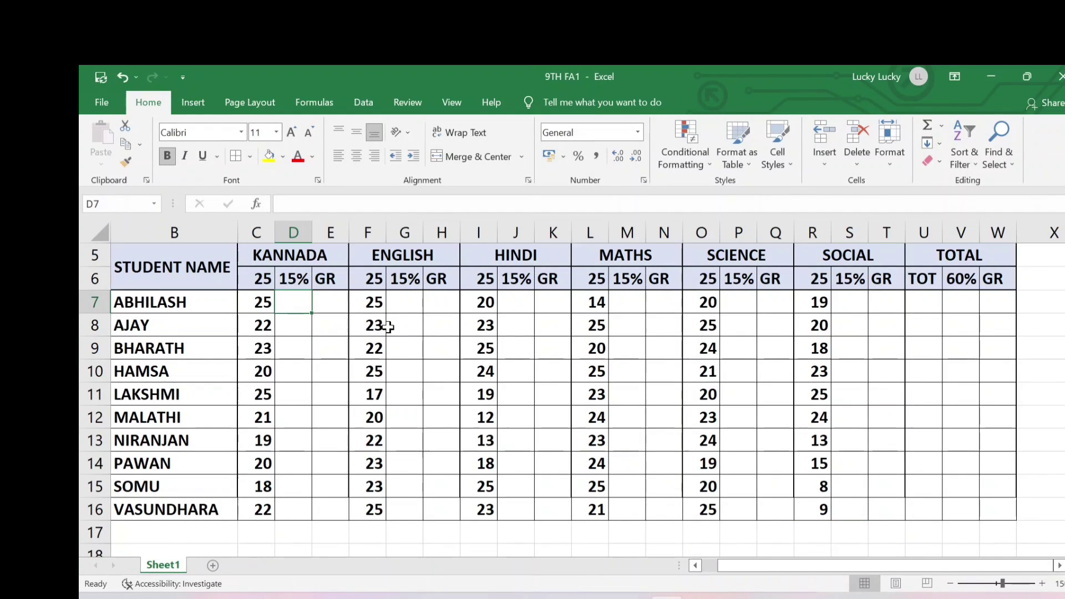
pyautogui.write('=')
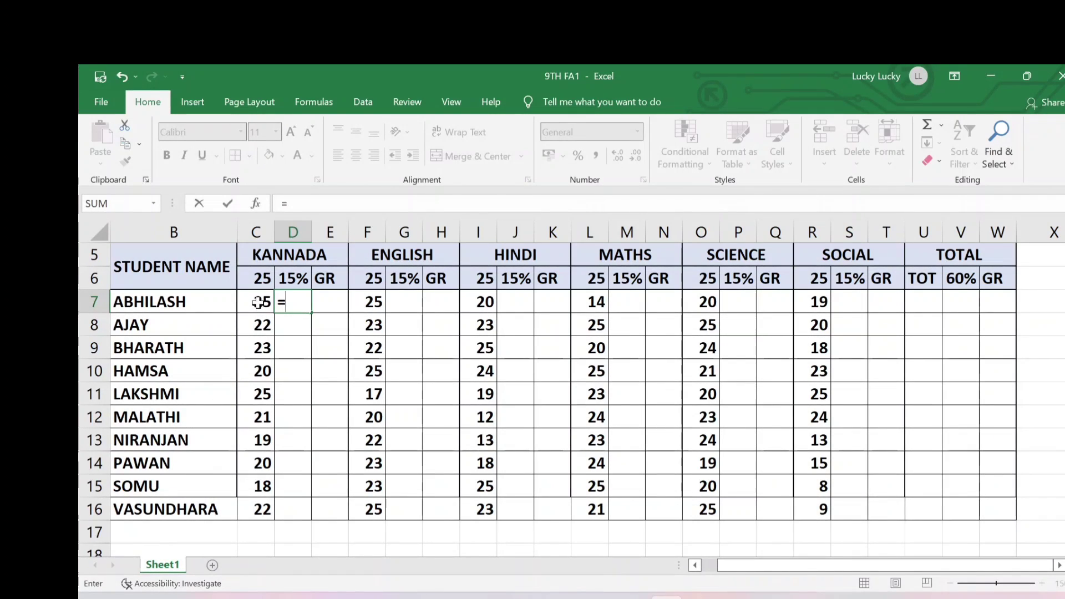
pyautogui.write('C')
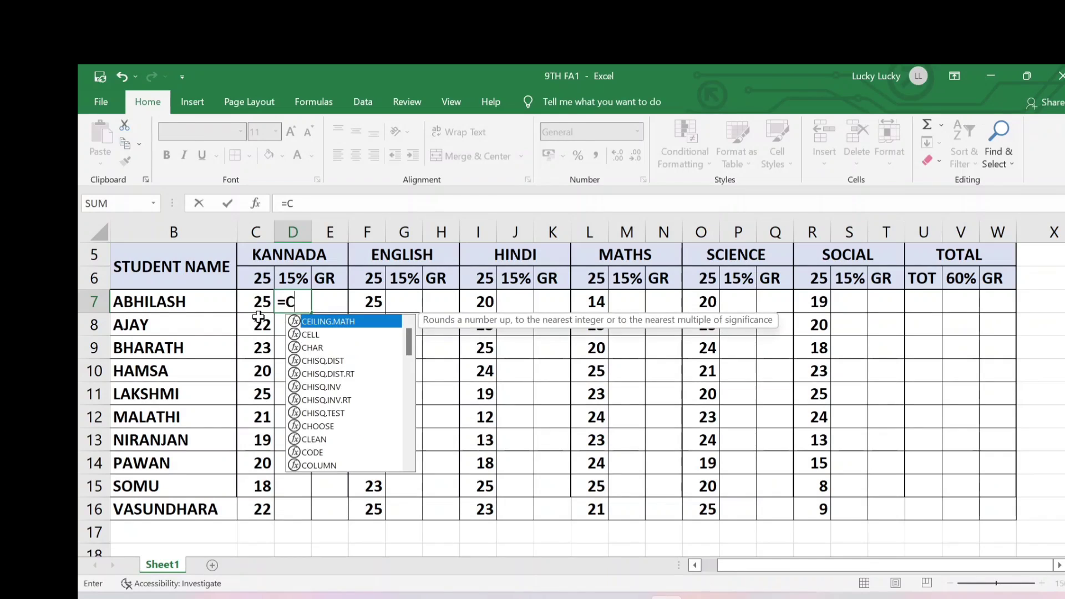
pyautogui.write('7')
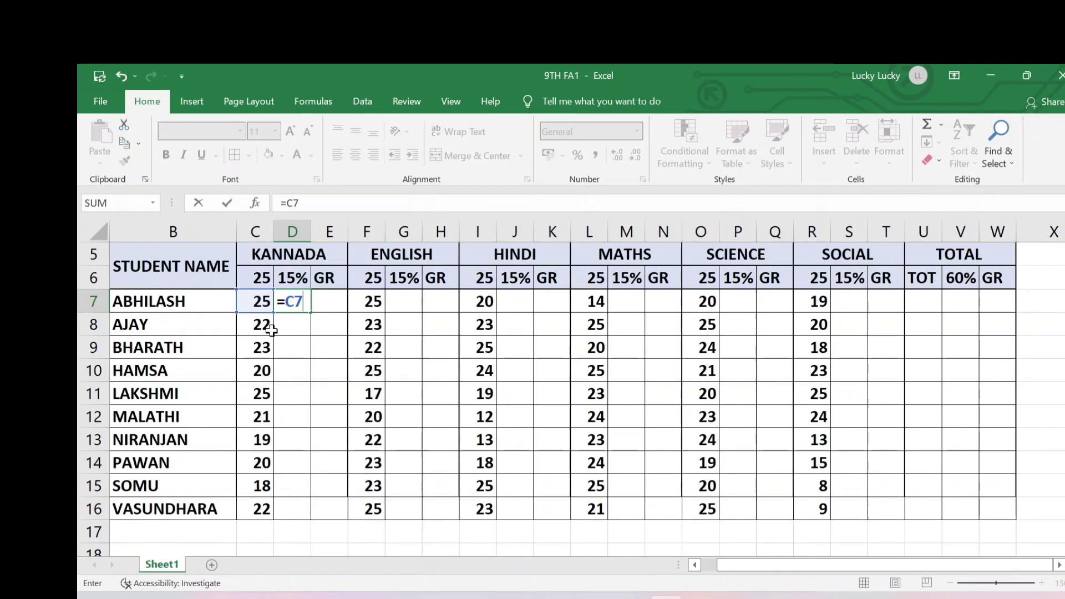
pyautogui.write('*15/')
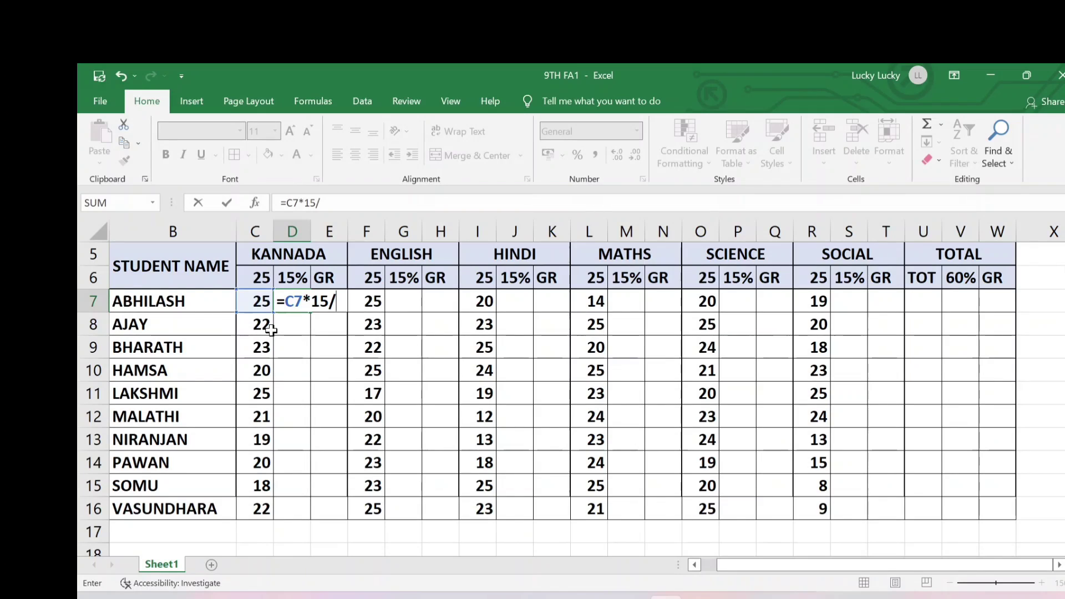
pyautogui.write('25')
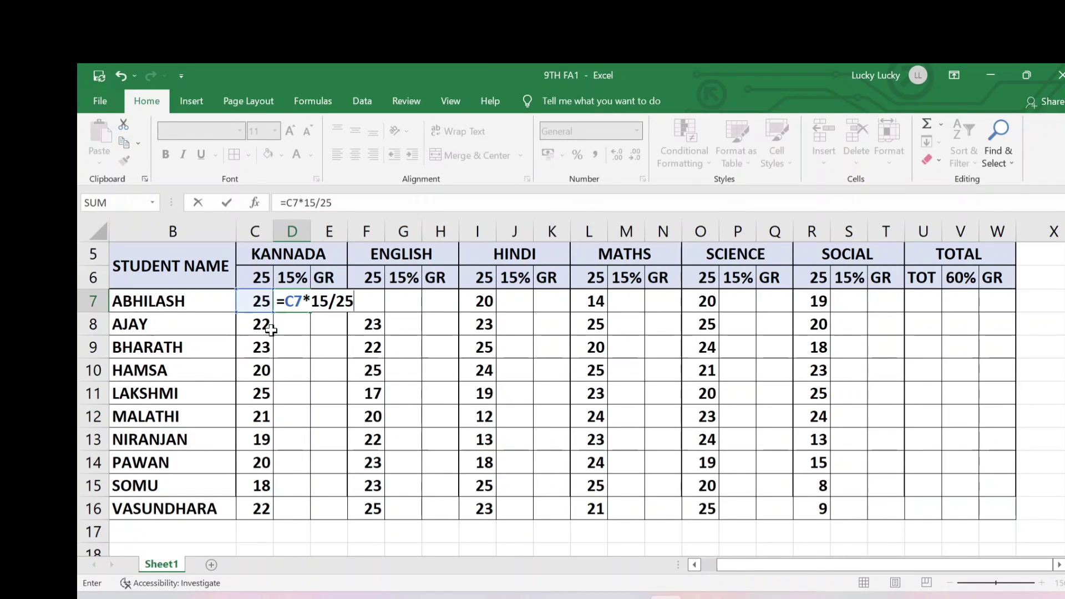
pyautogui.press('Return')
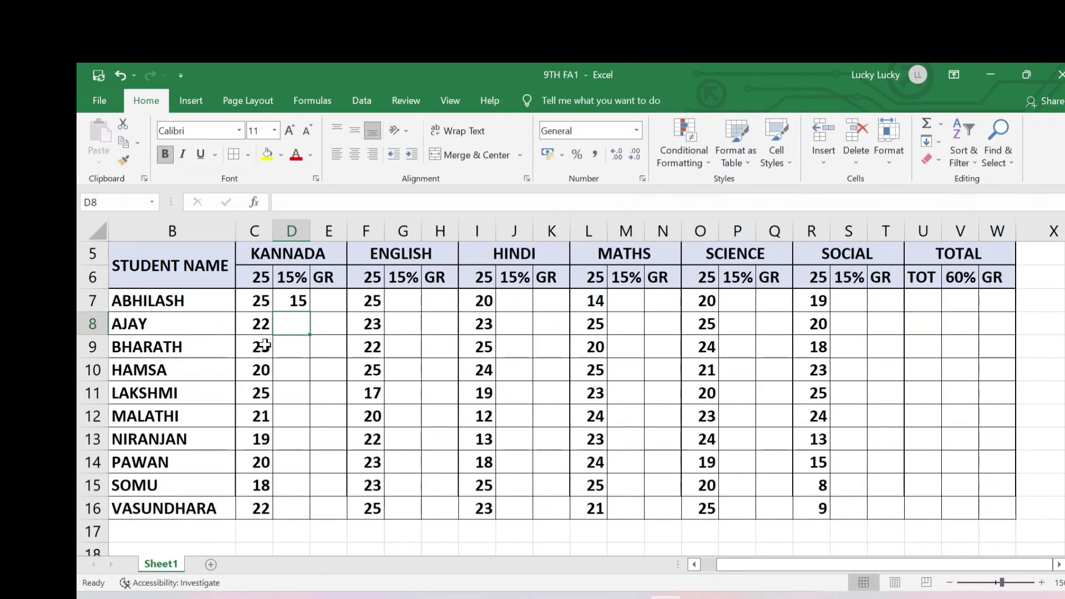
pyautogui.click(257, 309)
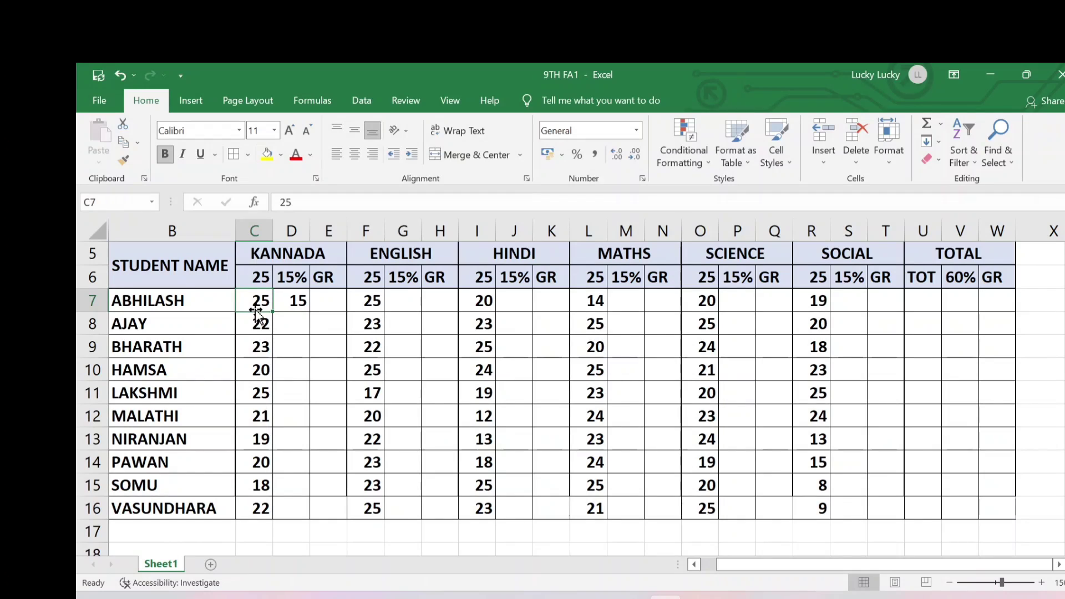
# - Change the first student's Kannada mark in C7 to 1
pyautogui.write('1')
pyautogui.click(330, 366)
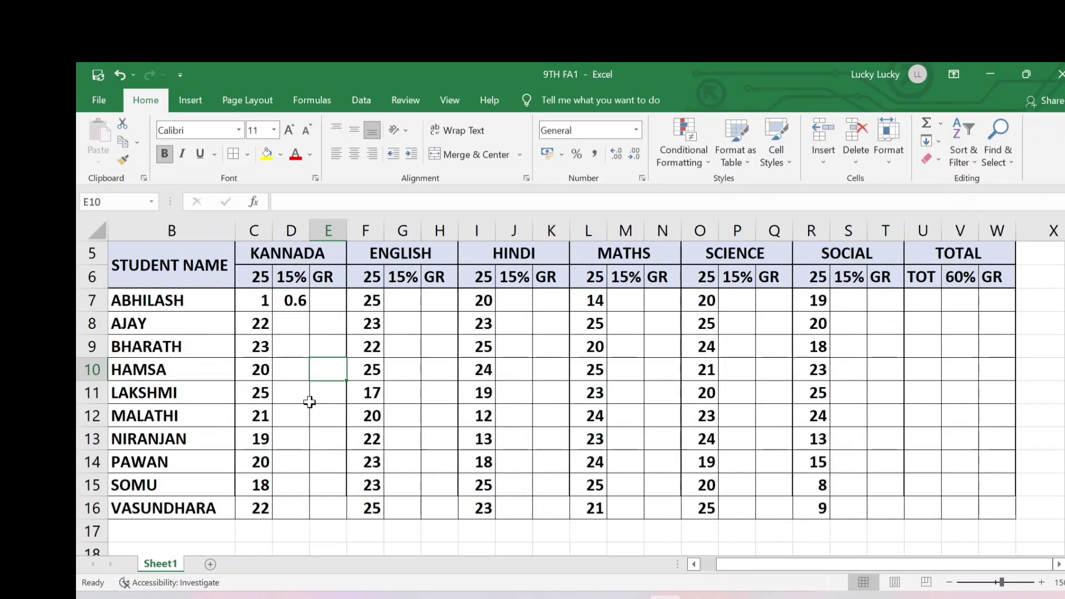
# - Replace the Kannada 15% formula in D7 with =ROUND(C7*15/25,0) and fill it down to D16
pyautogui.click(298, 305)
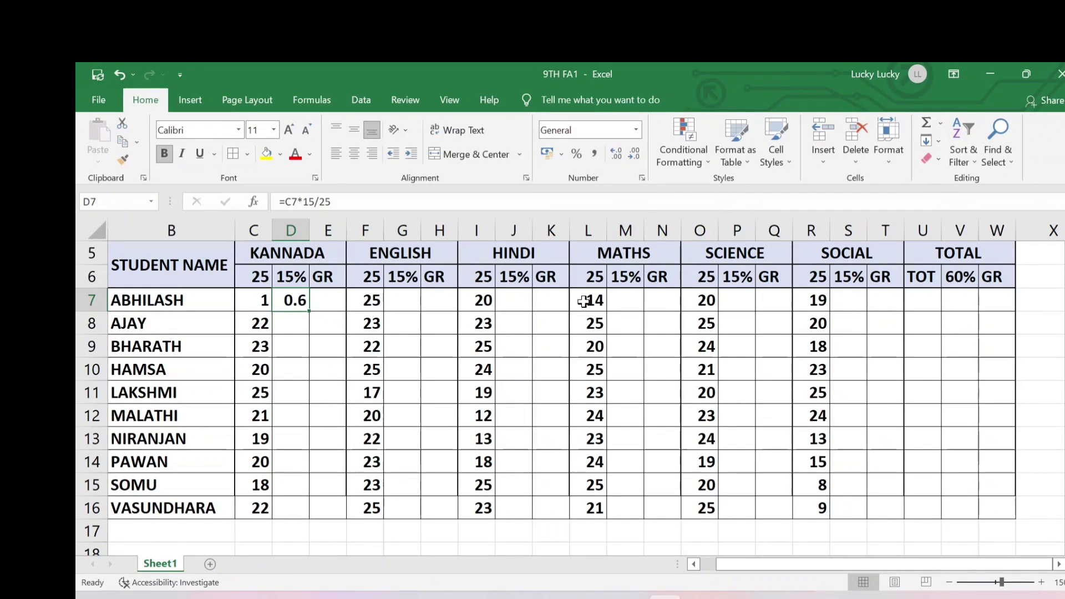
pyautogui.write('=')
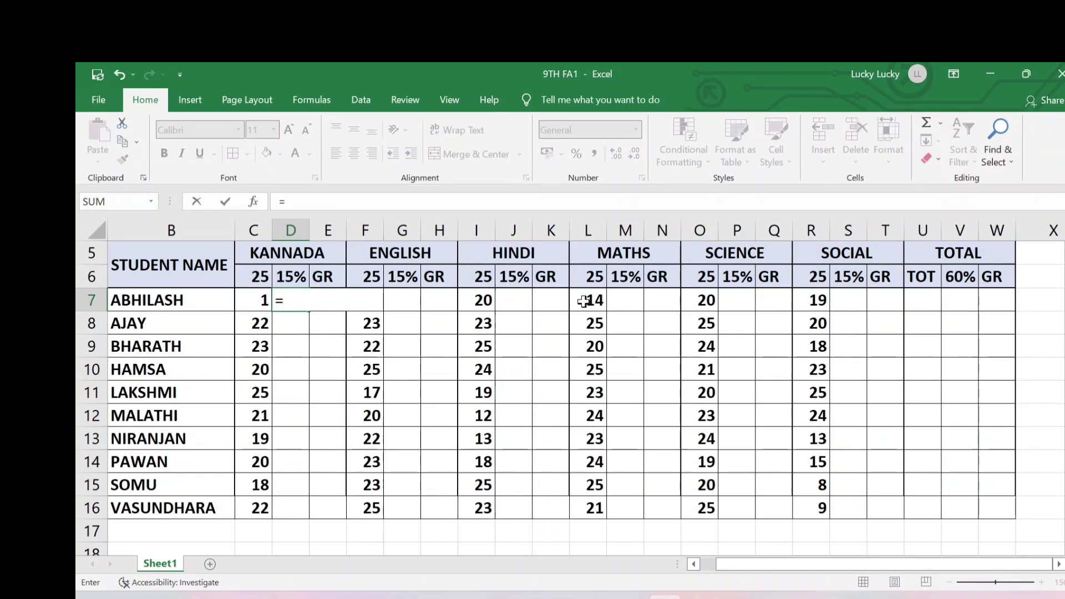
pyautogui.write('ROUND')
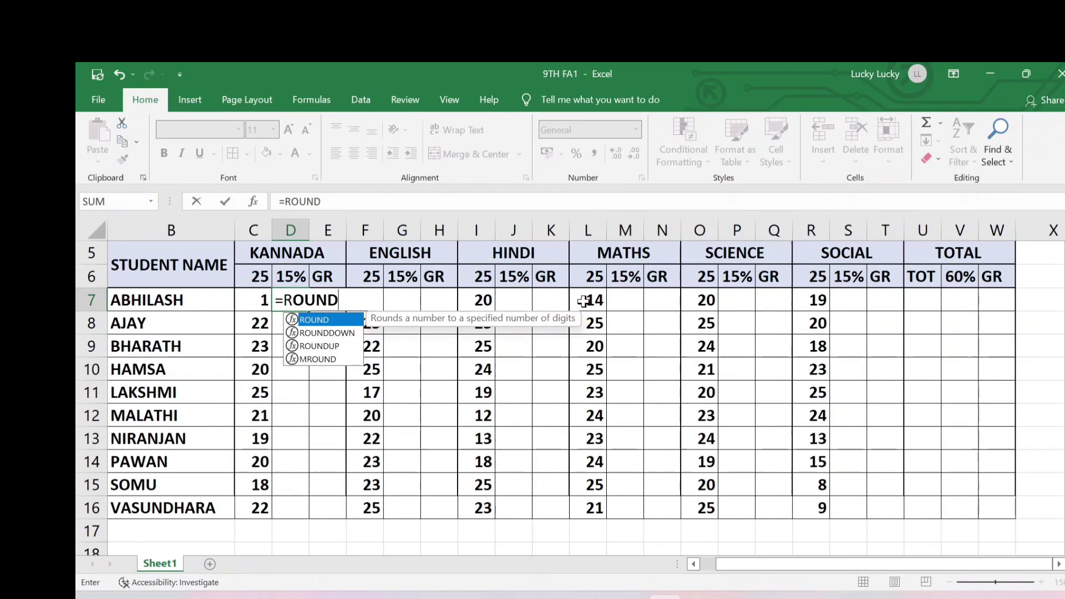
pyautogui.write('(')
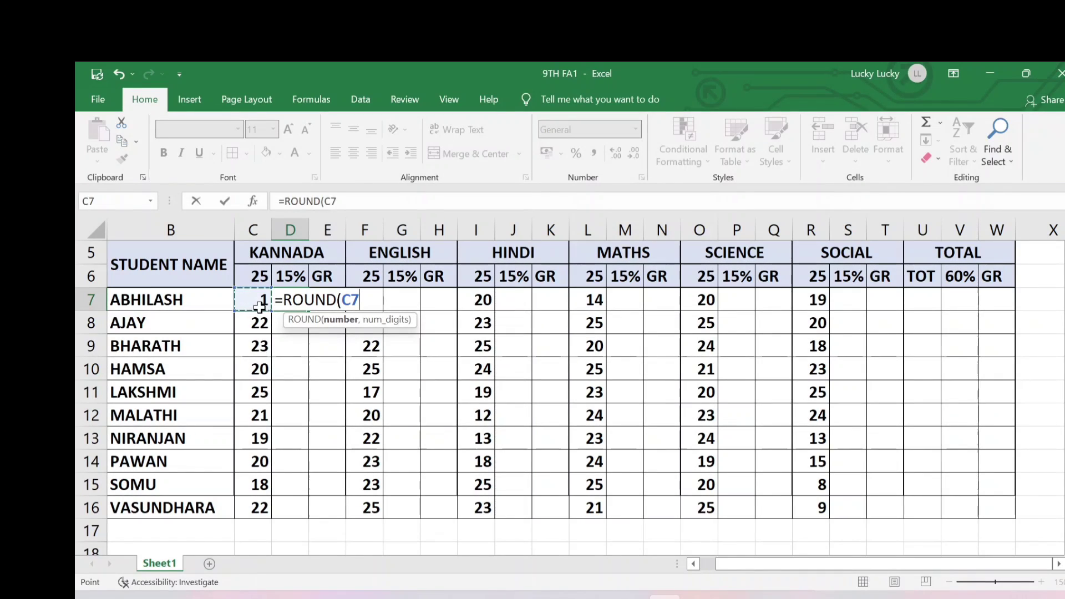
pyautogui.write('*15')
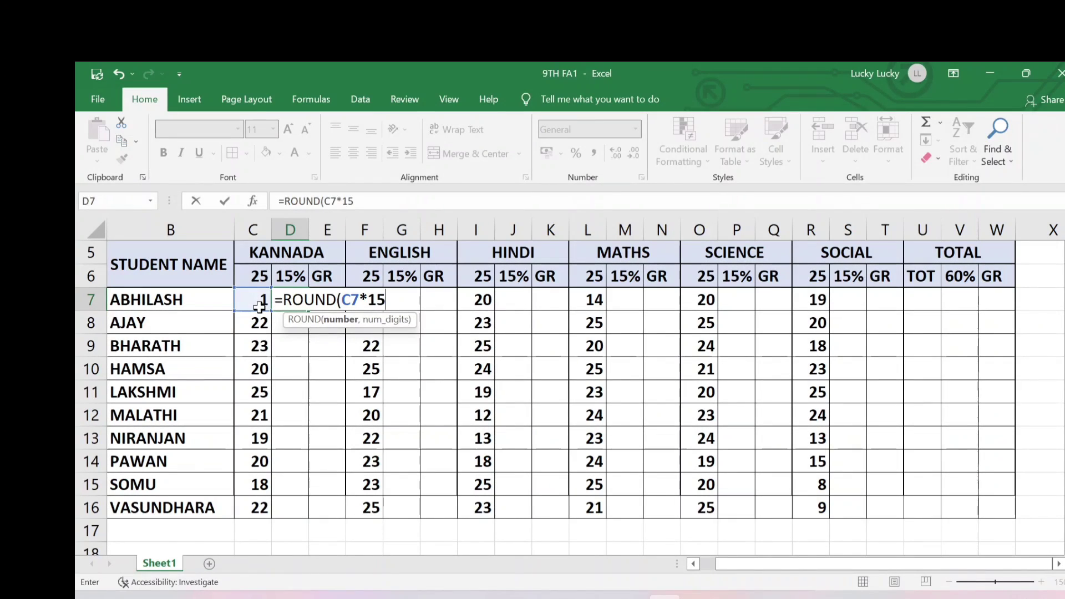
pyautogui.write('/25')
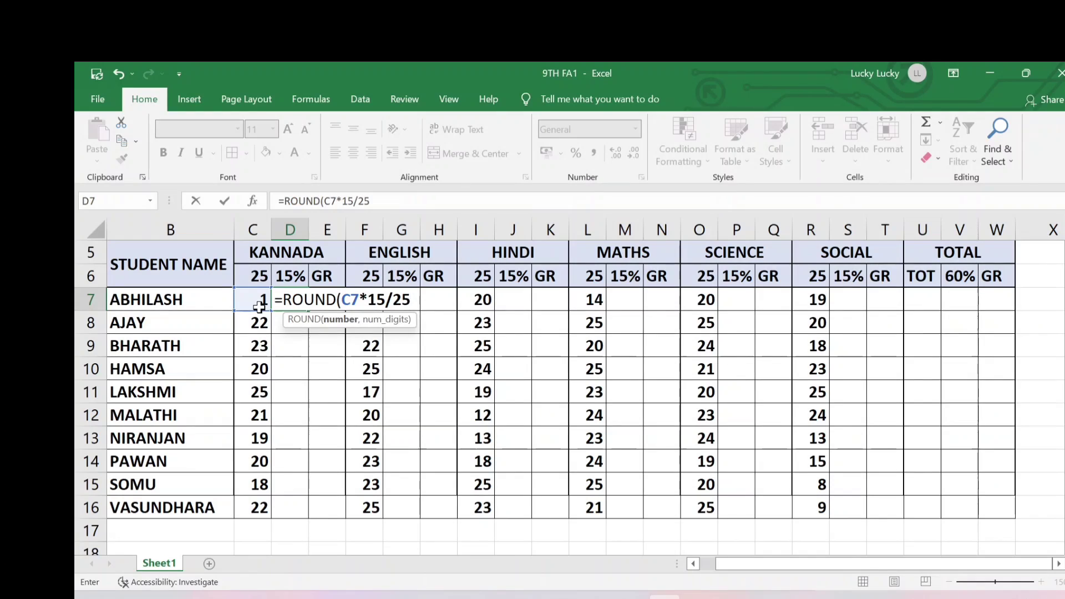
pyautogui.write(',0')
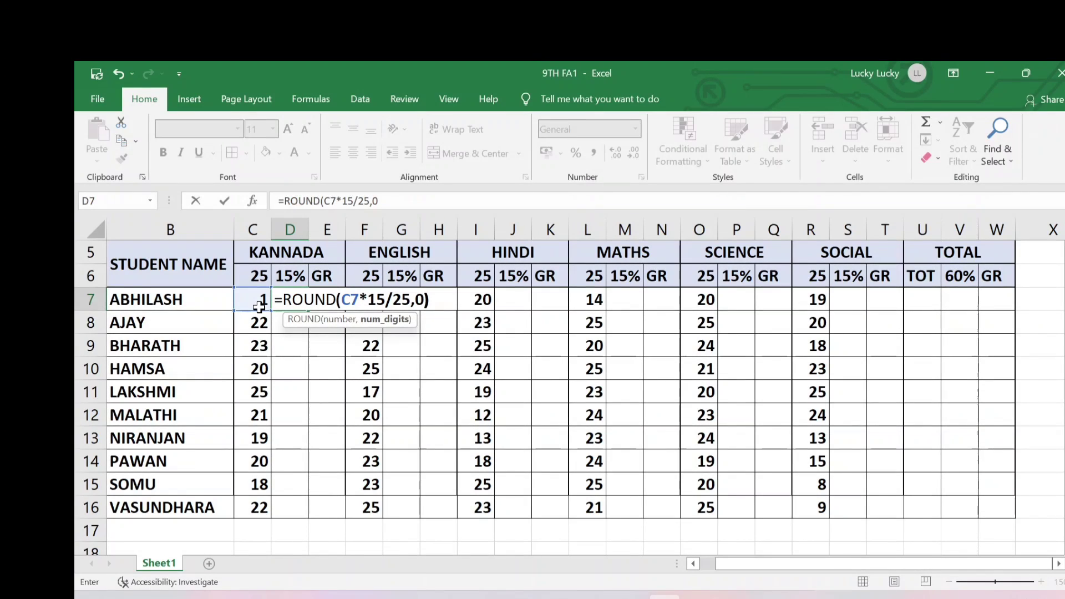
pyautogui.write(')')
pyautogui.press('Return')
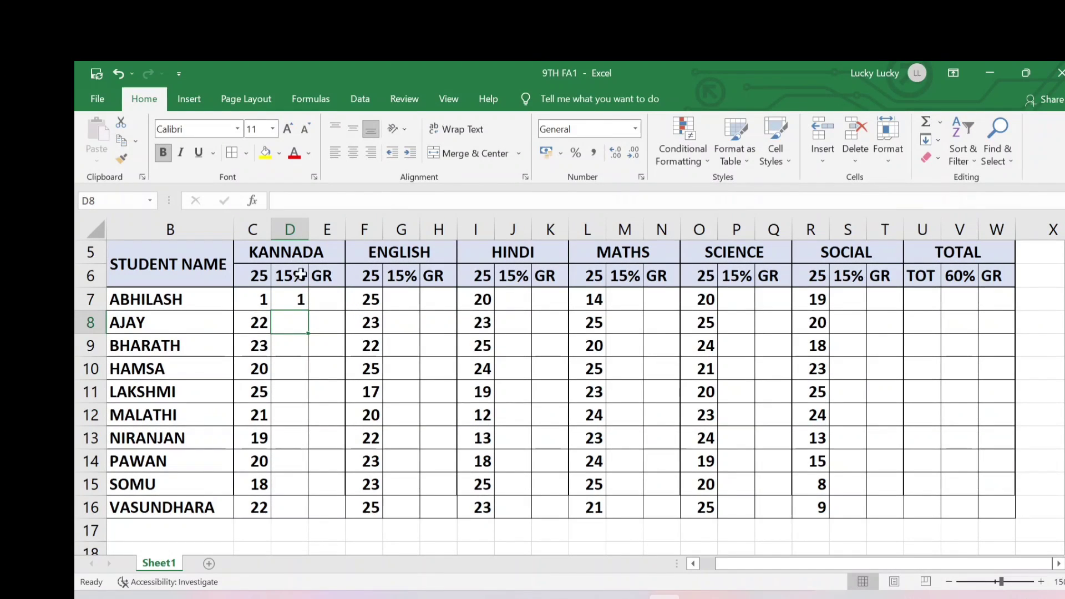
pyautogui.click(295, 299)
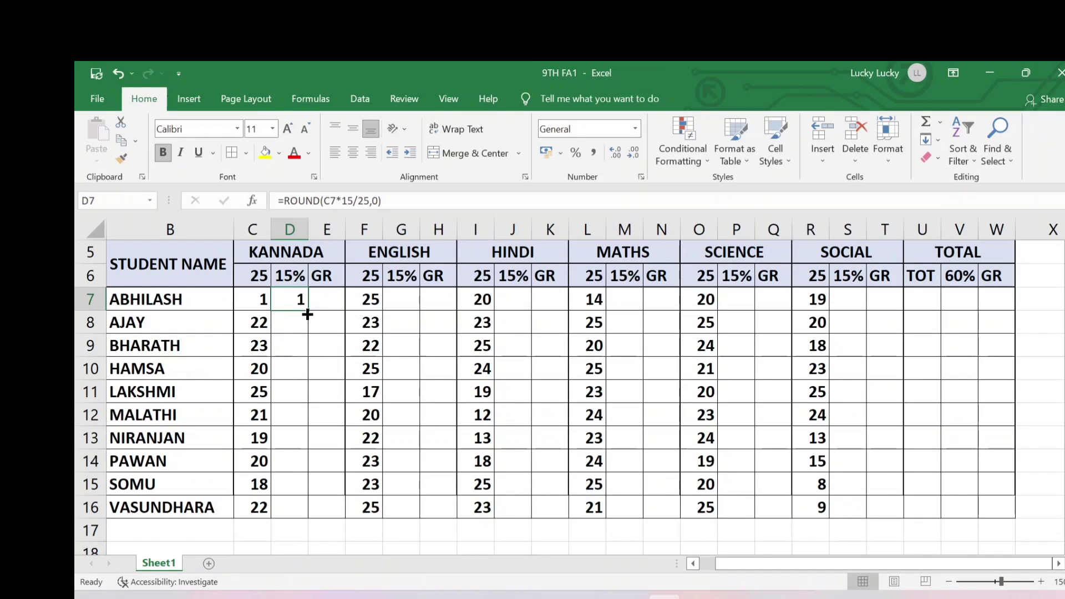
pyautogui.moveTo(307, 315); pyautogui.dragTo(311, 517)
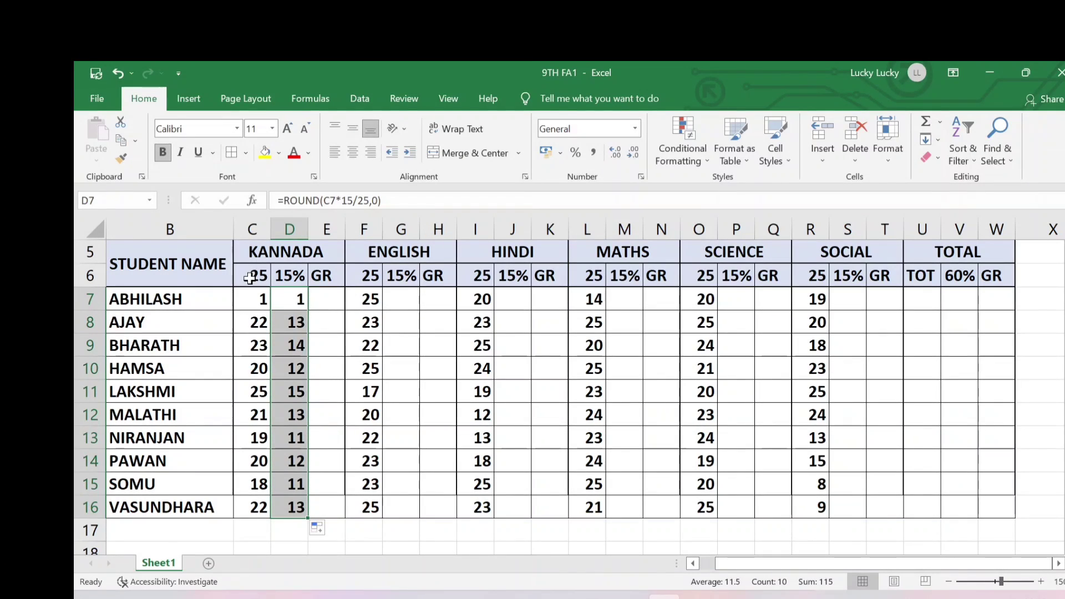
# - Set the first student's Kannada mark in C7 to 25
pyautogui.click(265, 297)
pyautogui.write('25')
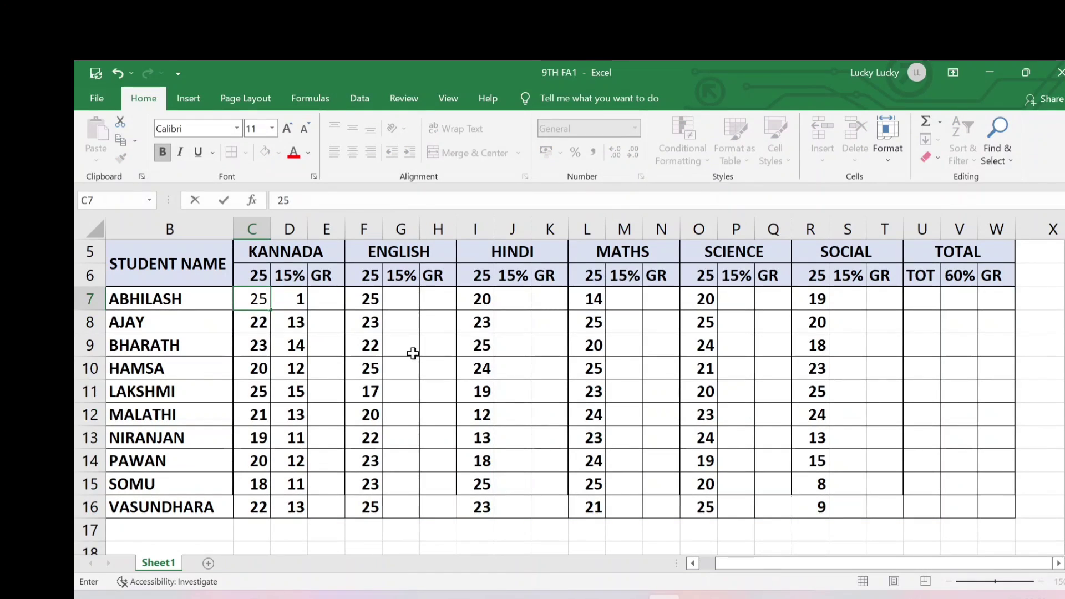
pyautogui.click(421, 416)
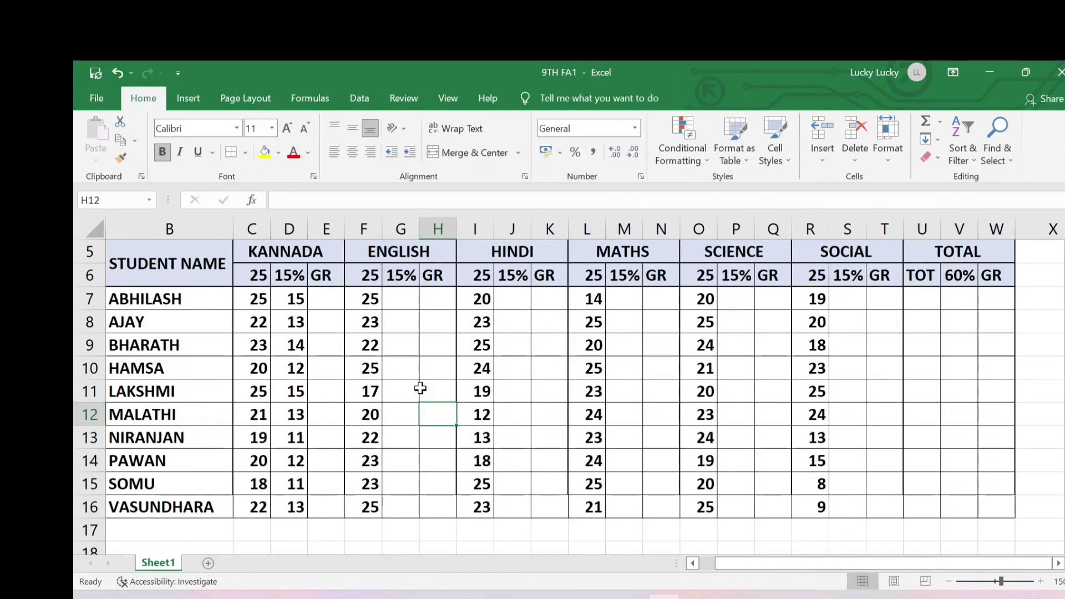
# - Calculate the English 15% marks with =ROUND(F7*15/25,0) in G7 and fill the formula down to G16
pyautogui.click(399, 307)
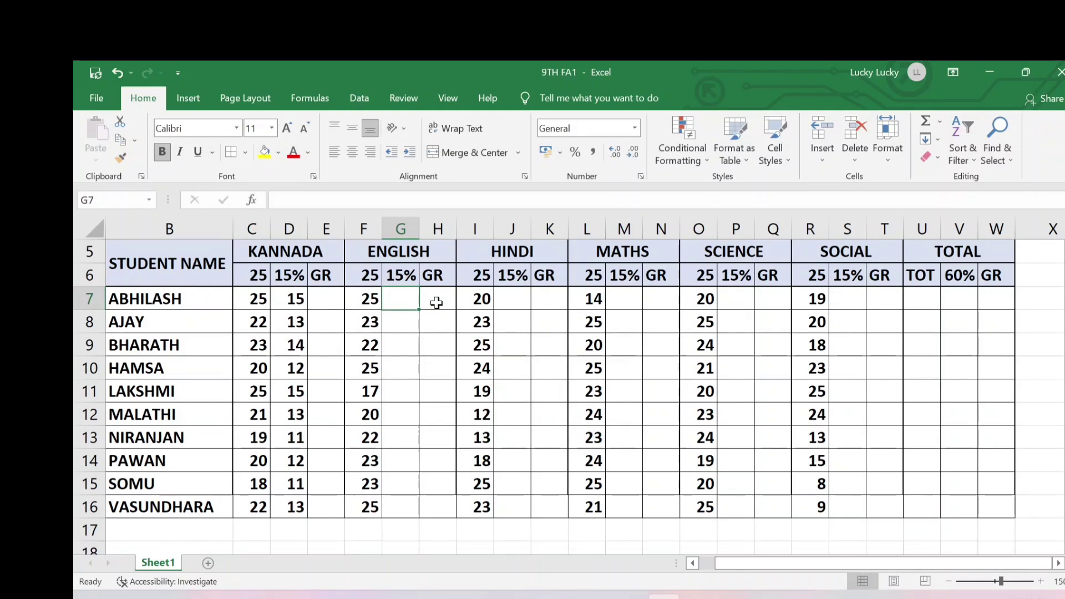
pyautogui.write('=RA')
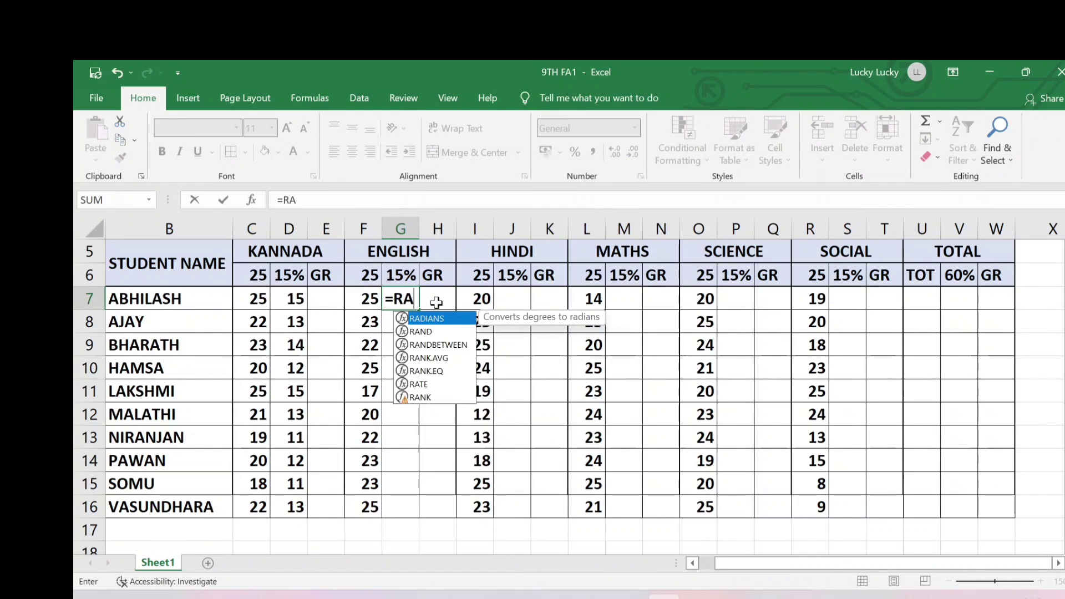
pyautogui.press('BackSpace')
pyautogui.press('BackSpace')
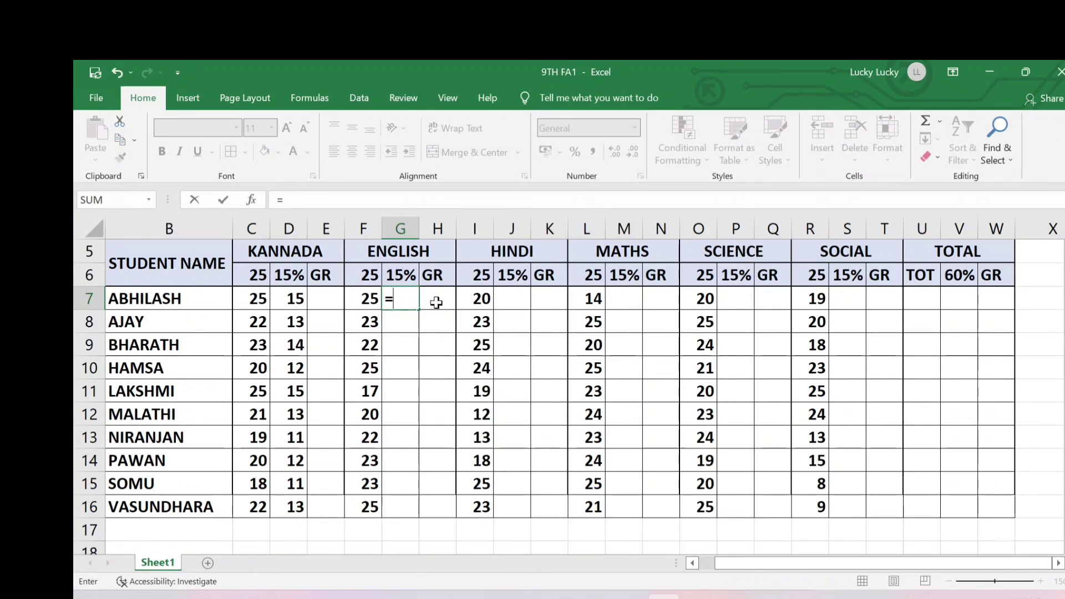
pyautogui.write('ROUND')
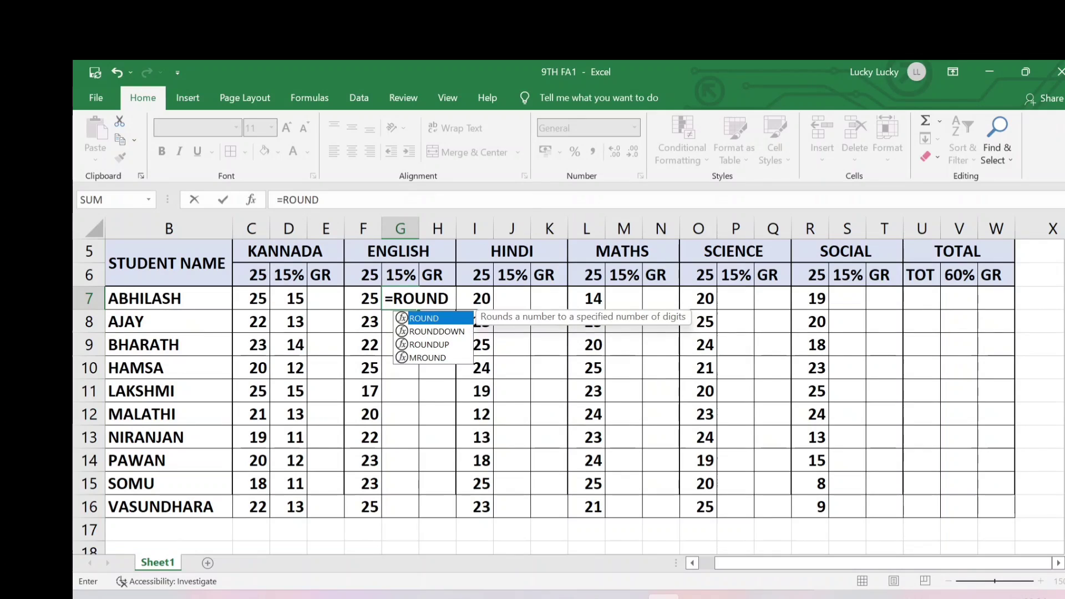
pyautogui.write('(')
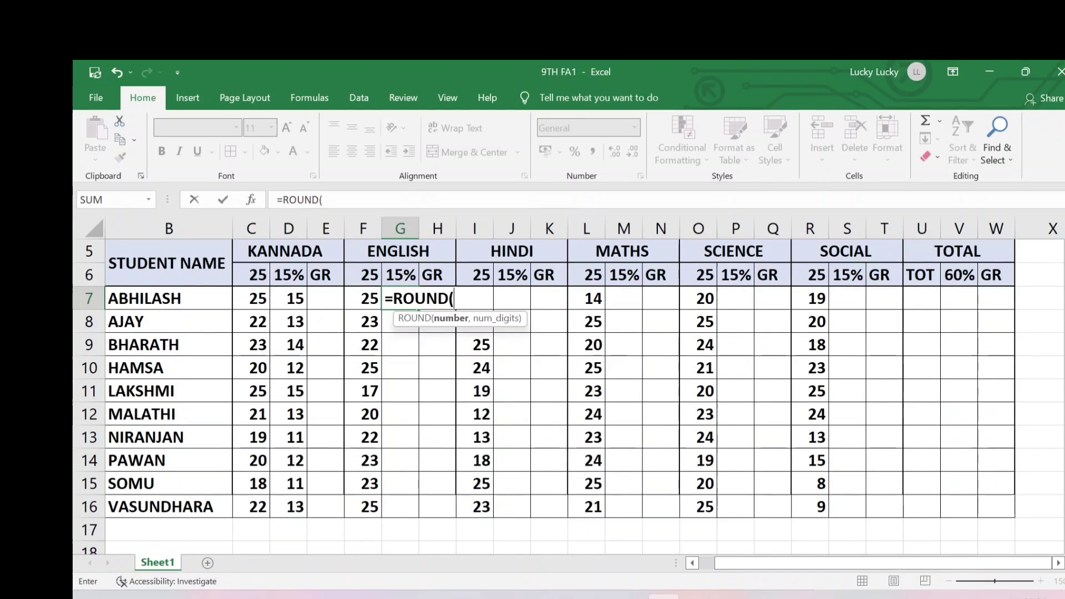
pyautogui.click(366, 303)
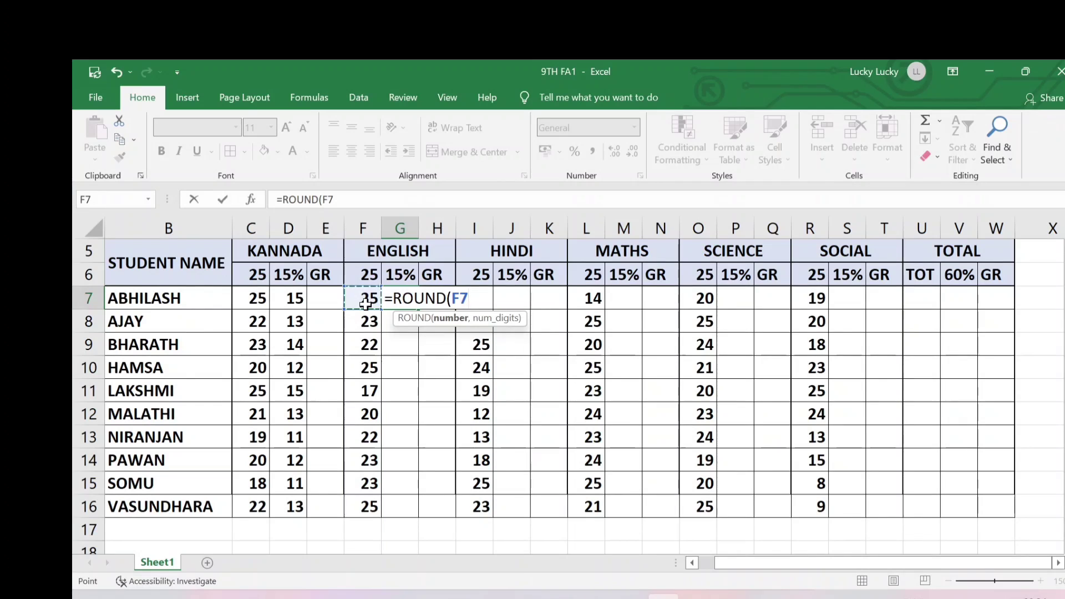
pyautogui.write('*')
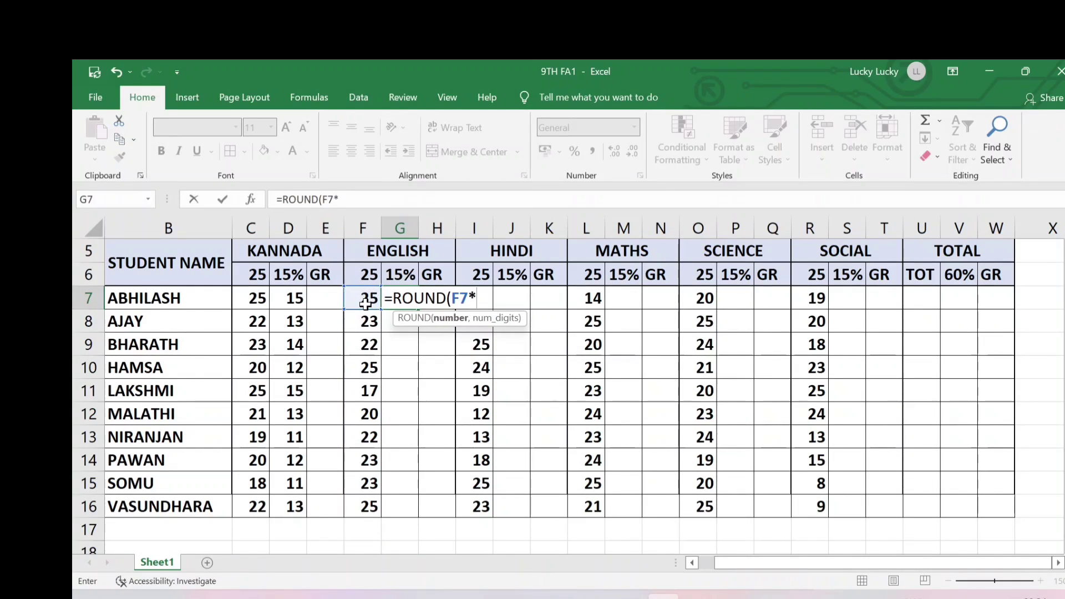
pyautogui.write('15/25,0')
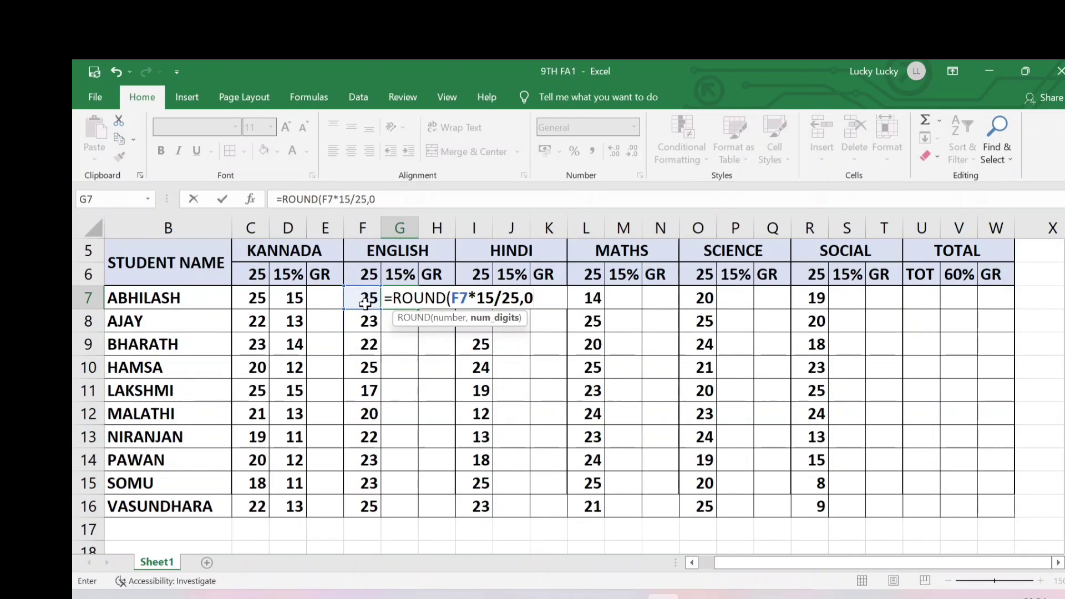
pyautogui.write(')')
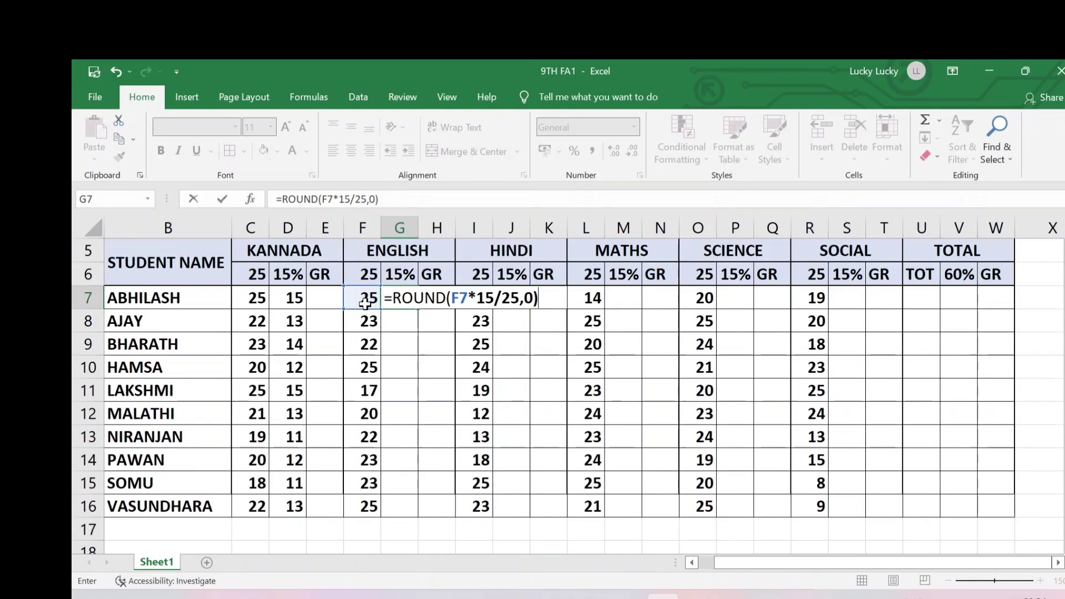
pyautogui.press('Return')
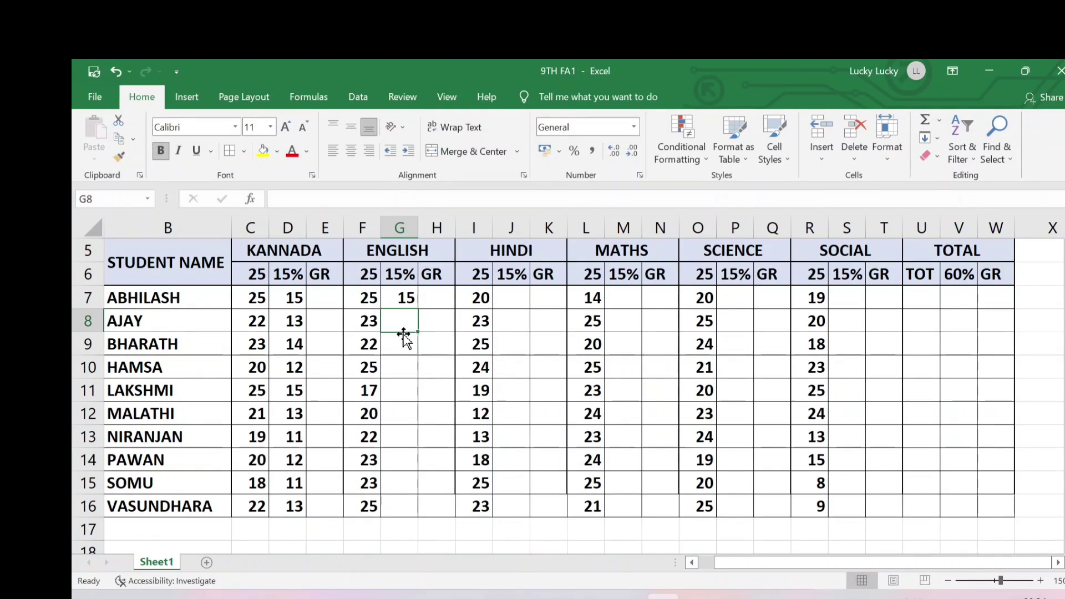
pyautogui.click(402, 299)
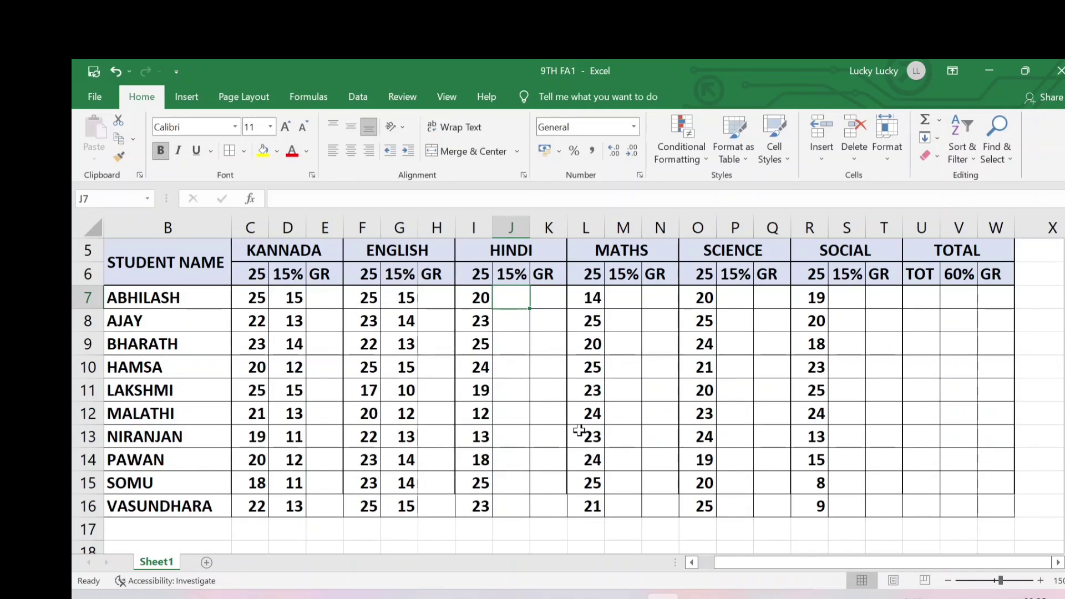
# - Calculate the Hindi 15% marks with =ROUND(I7*15/25,0) in J7 and fill the formula down to J16
pyautogui.write('=')
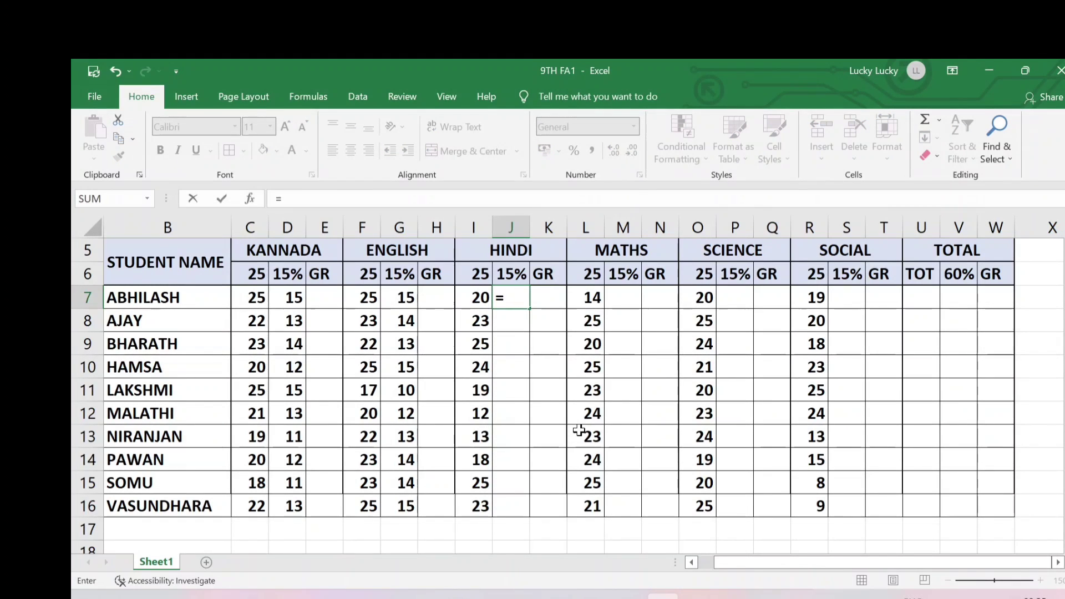
pyautogui.write('ROUND')
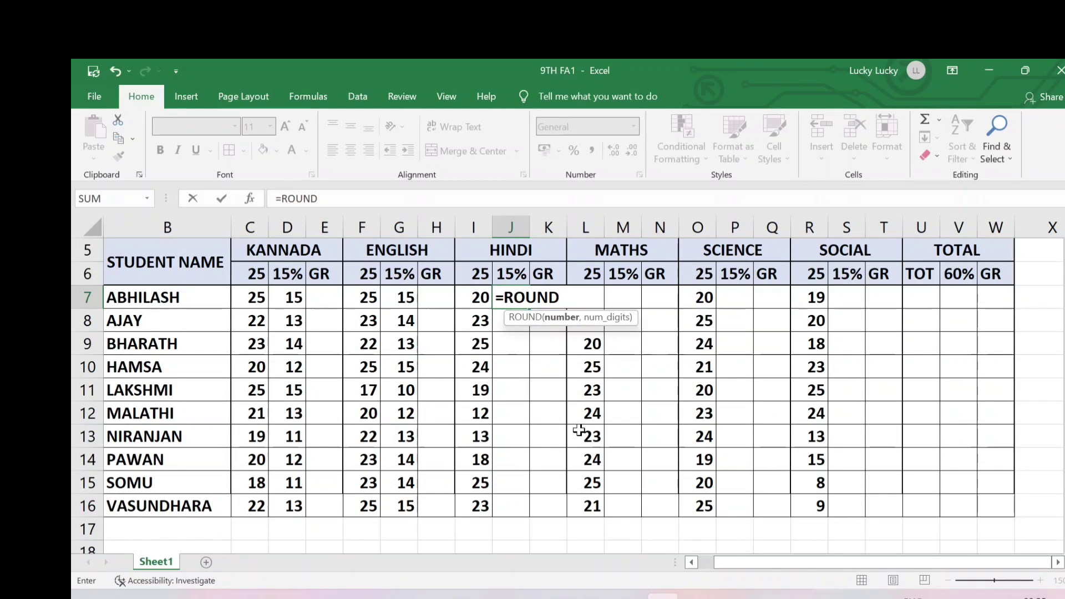
pyautogui.write('(')
pyautogui.click(472, 297)
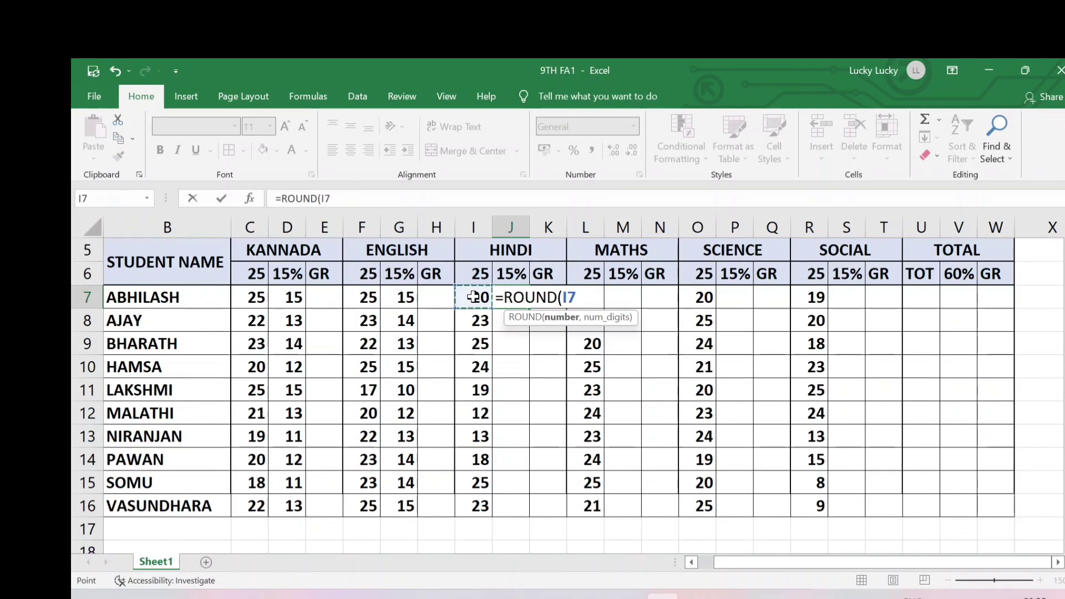
pyautogui.write('*')
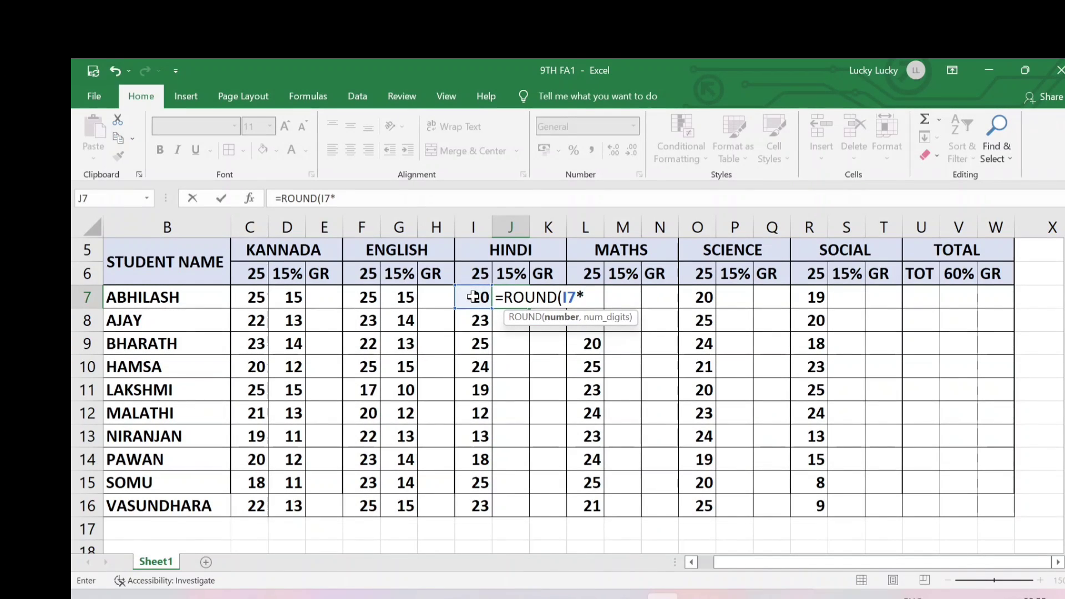
pyautogui.write('15/25,')
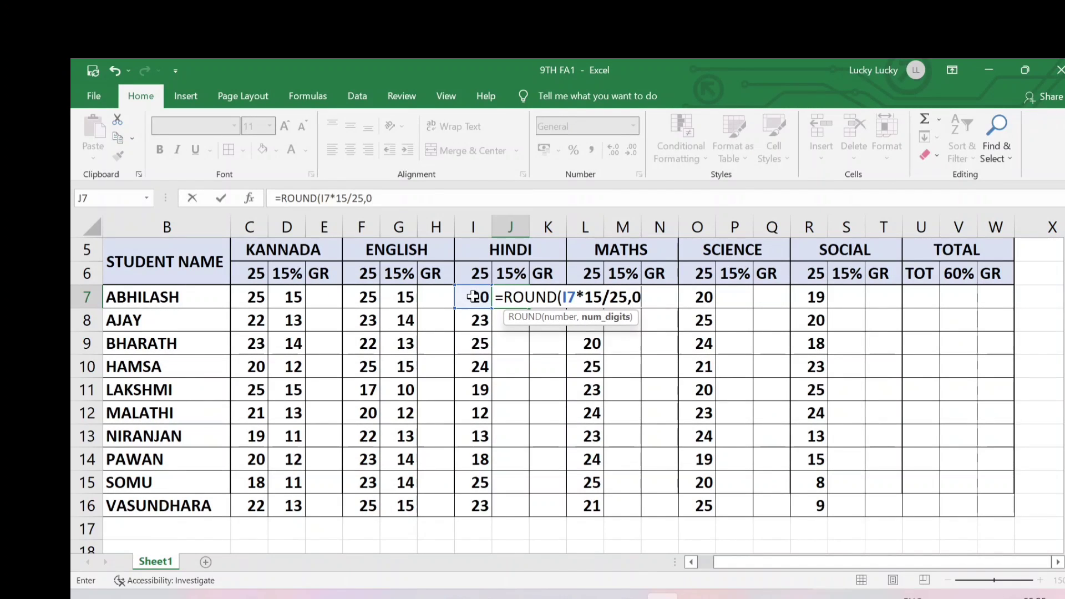
pyautogui.write('0)')
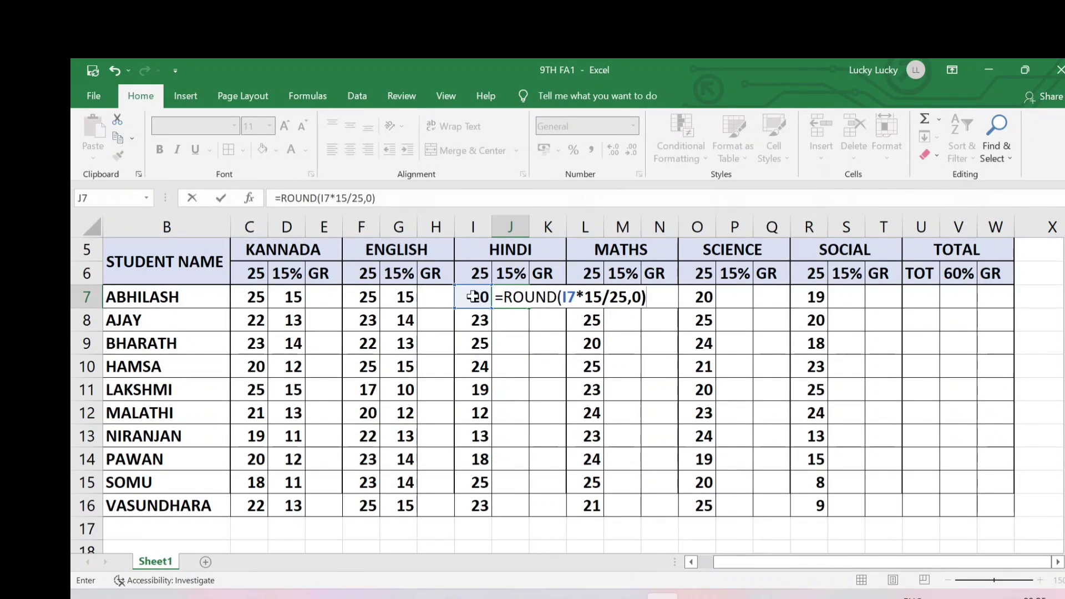
pyautogui.press('Return')
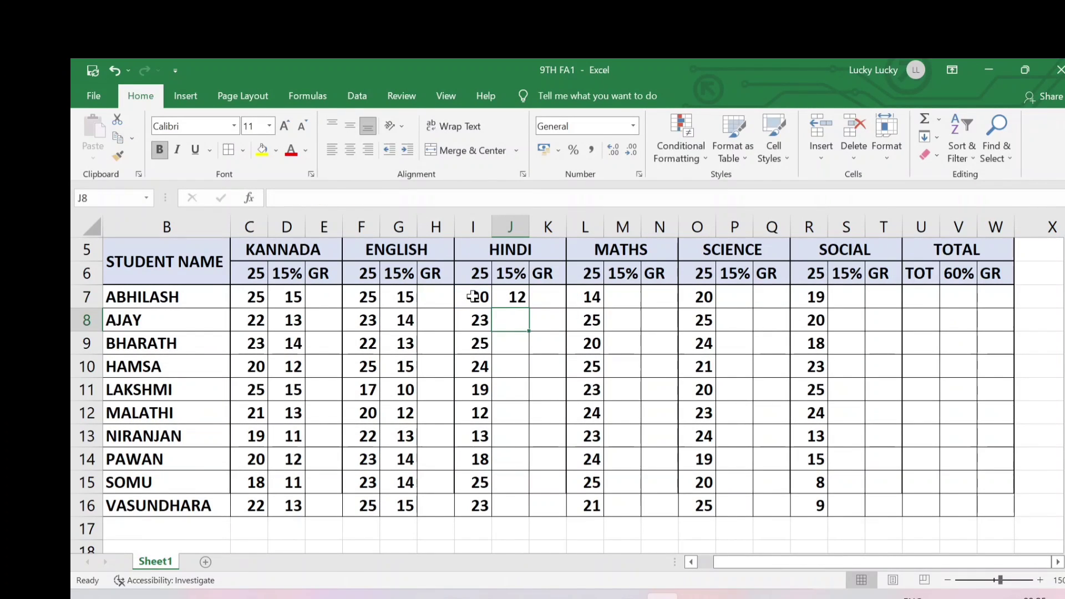
pyautogui.click(517, 296)
pyautogui.moveTo(529, 309); pyautogui.dragTo(528, 516)
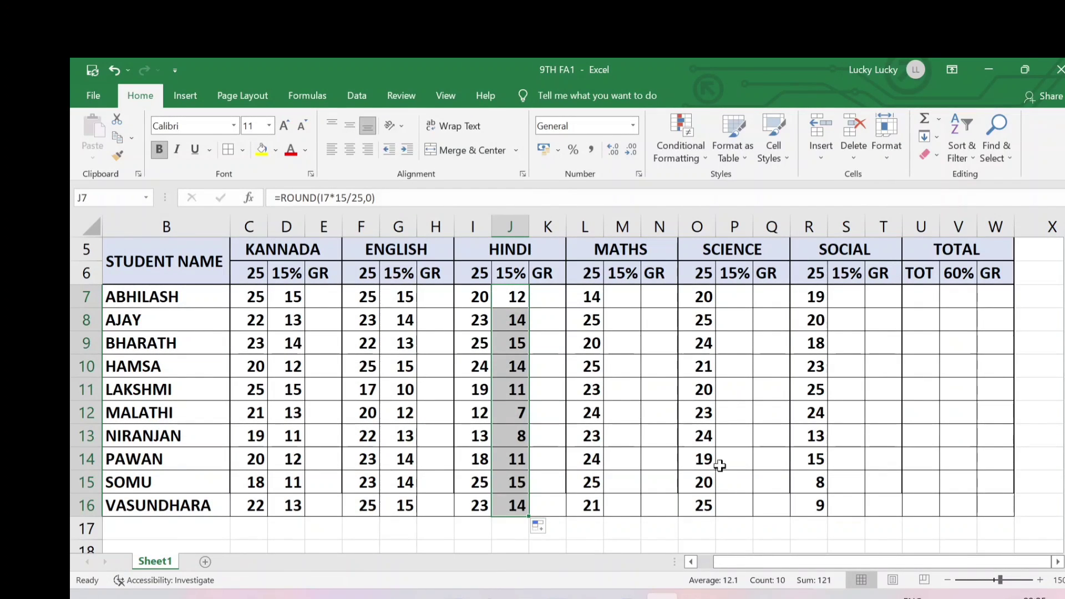
# - Calculate the Maths 15% marks with =ROUND(L7*15/25,0) in M7 and fill the formula down to M16
pyautogui.click(624, 301)
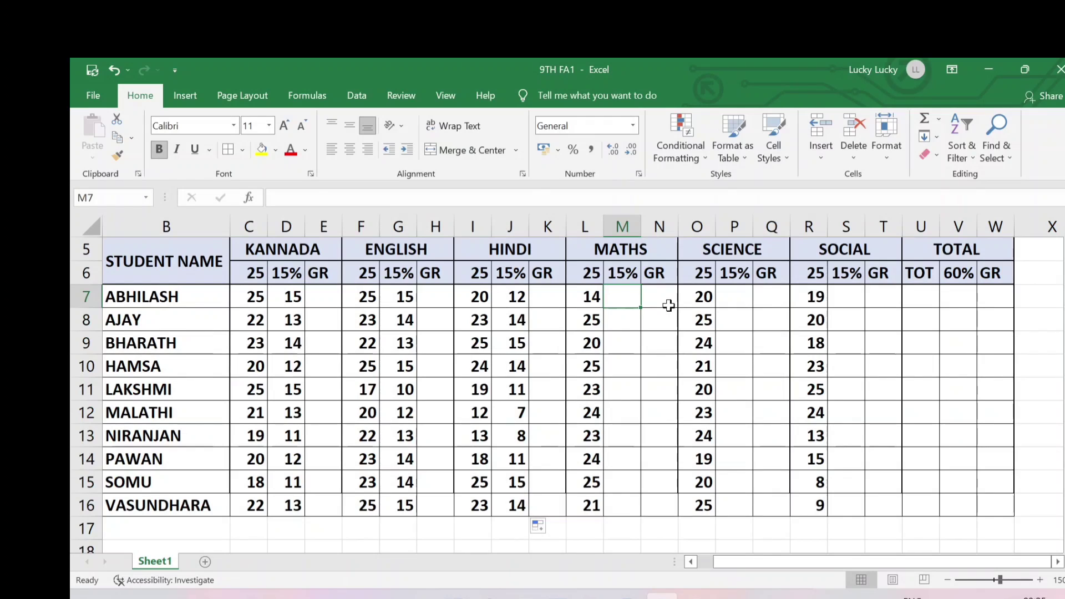
pyautogui.write('=ROUND(')
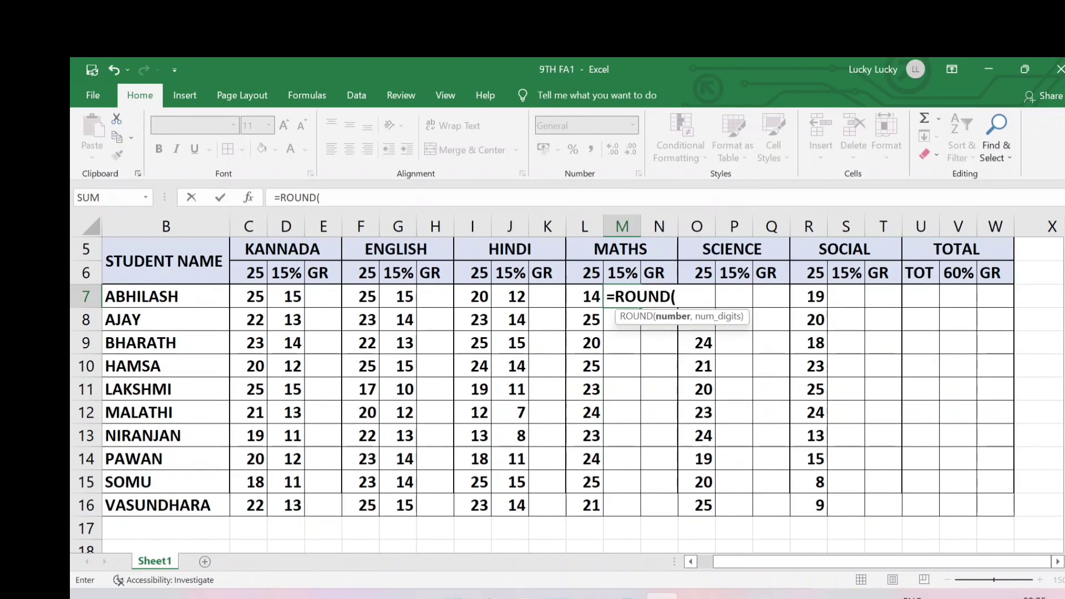
pyautogui.click(587, 296)
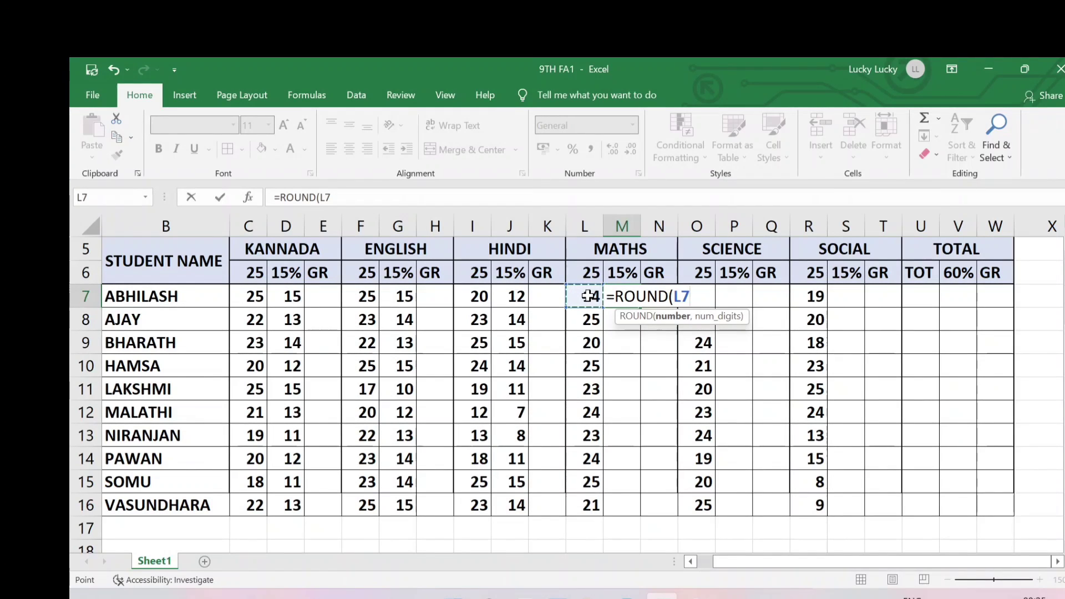
pyautogui.write('*15/')
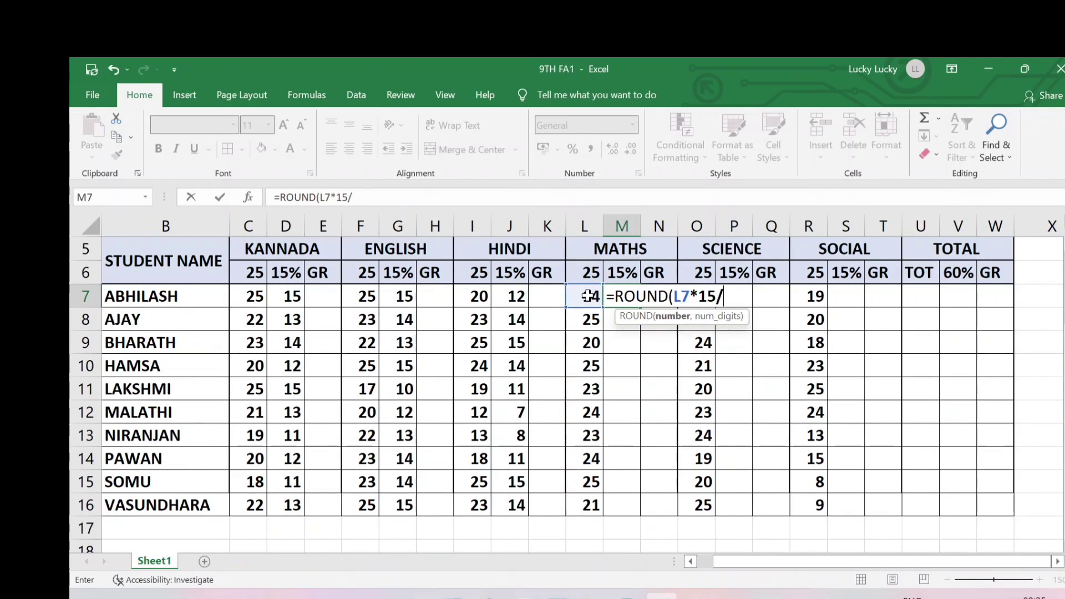
pyautogui.write('1')
pyautogui.press('BackSpace')
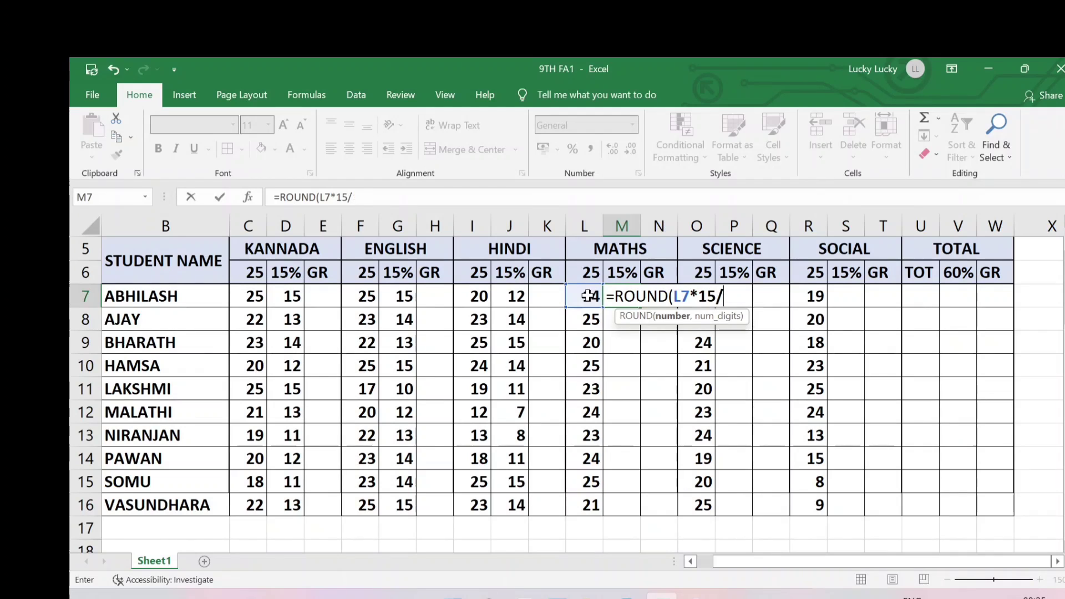
pyautogui.write('25,0')
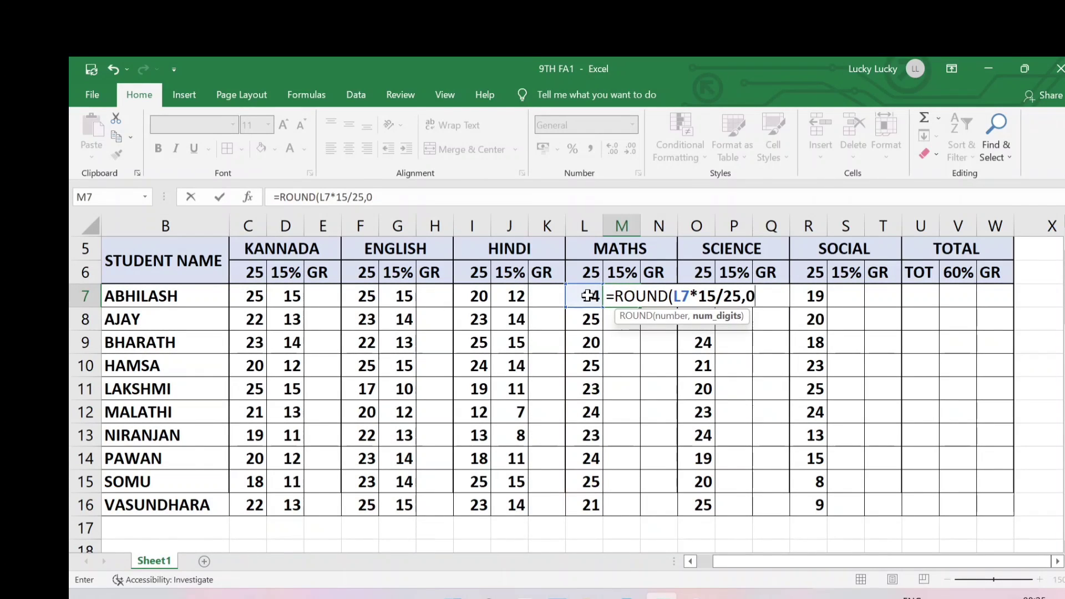
pyautogui.write(')')
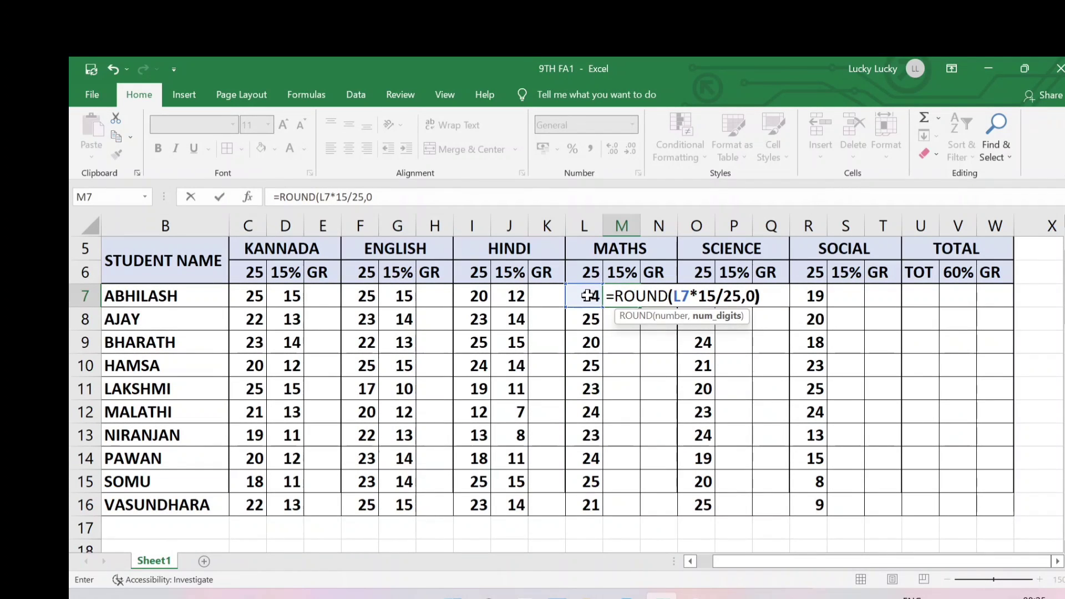
pyautogui.press('Return')
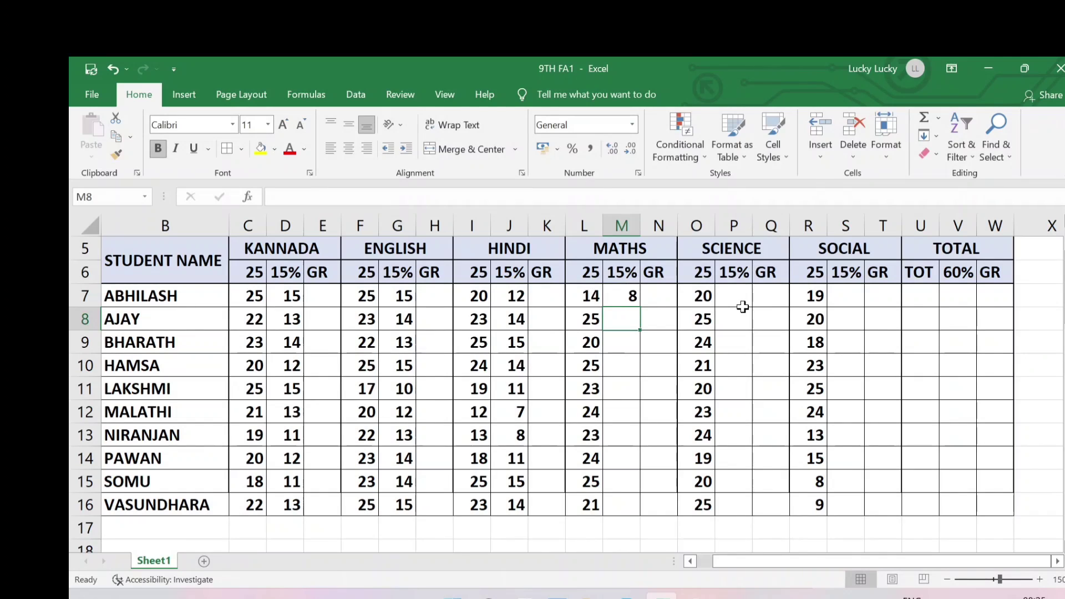
pyautogui.click(630, 296)
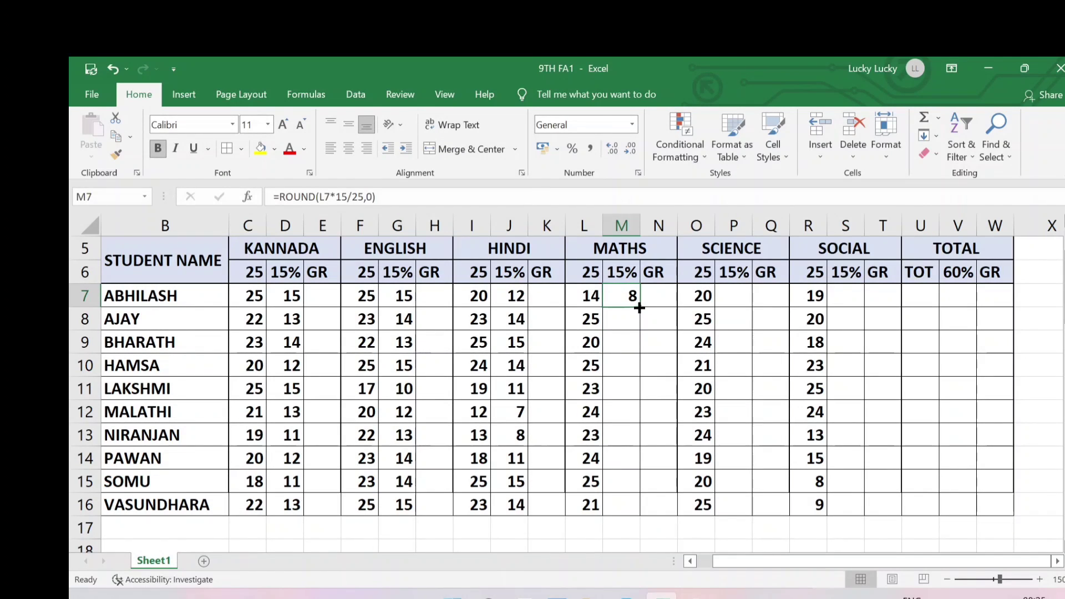
pyautogui.moveTo(639, 308); pyautogui.dragTo(632, 524)
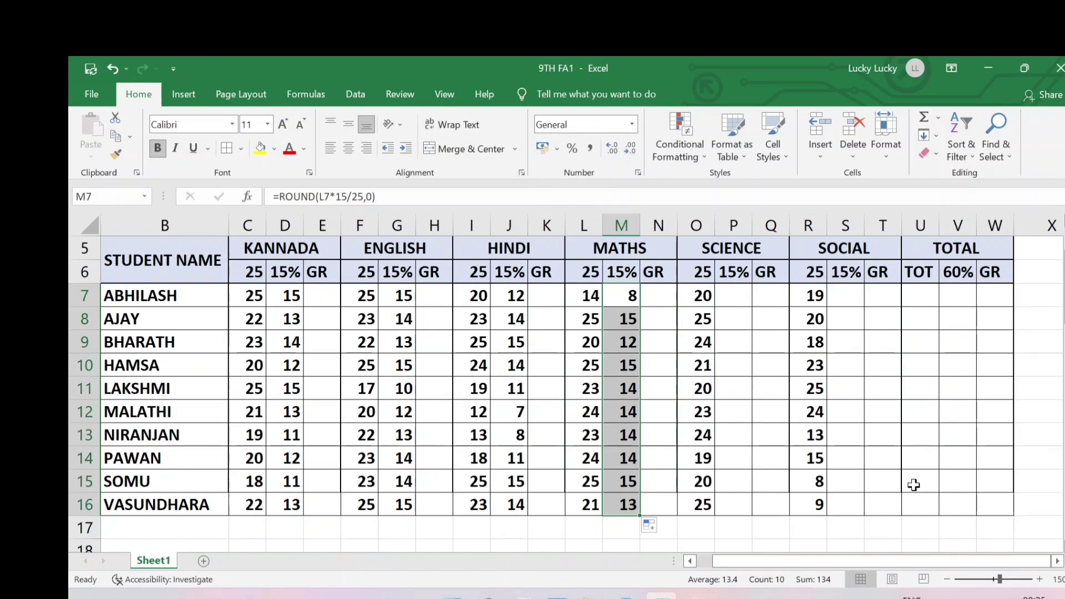
# - Calculate the Science 15% marks with =ROUND(O7*15/25,0) in P7 and fill the formula down to P16
pyautogui.click(730, 298)
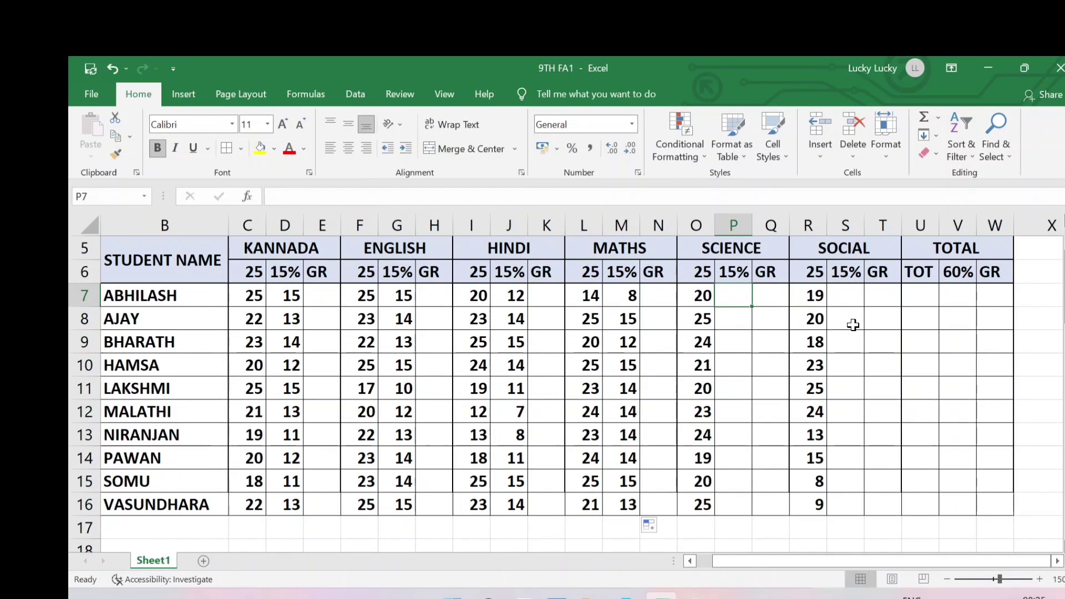
pyautogui.write('=R')
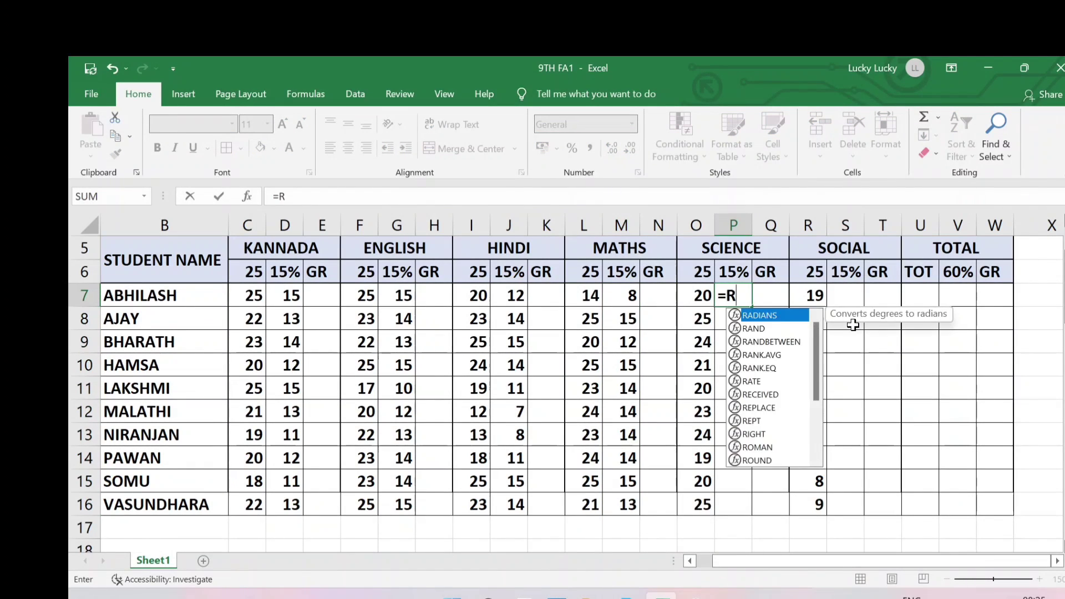
pyautogui.write('OUNF')
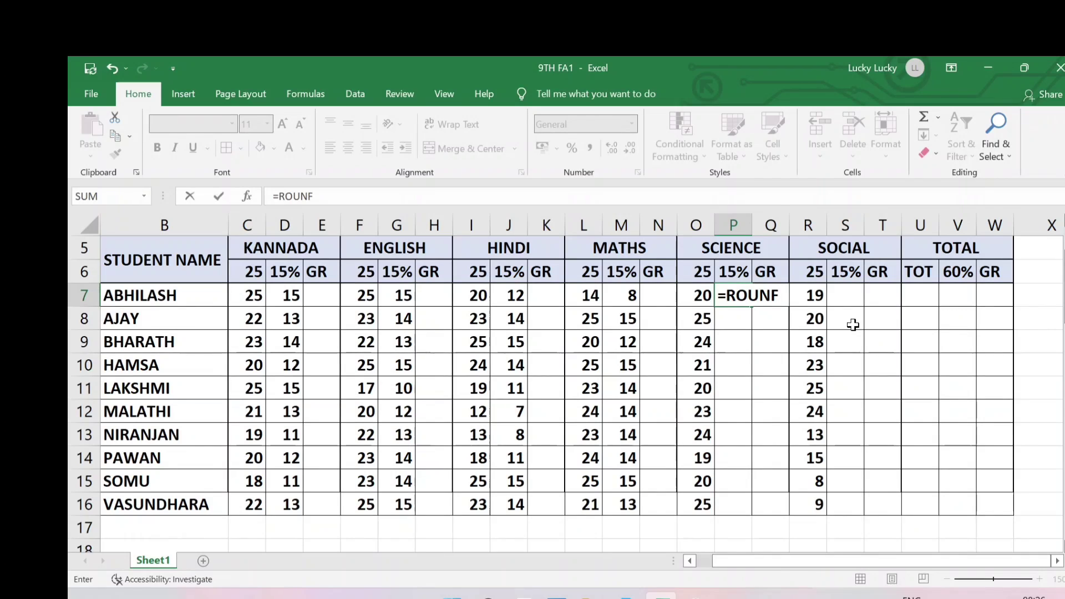
pyautogui.press('BackSpace')
pyautogui.write('D(')
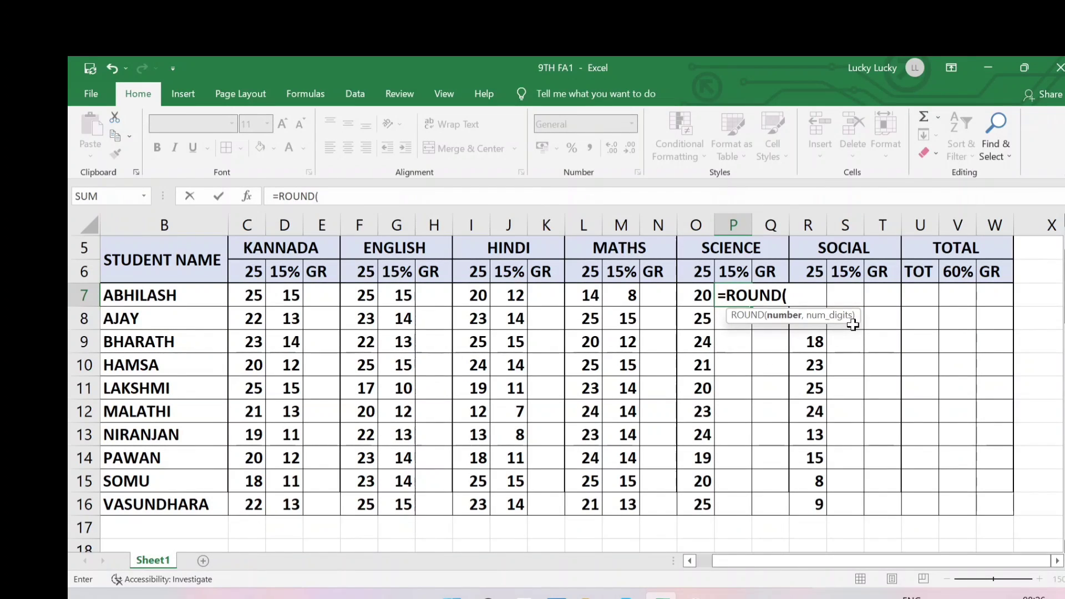
pyautogui.click(702, 292)
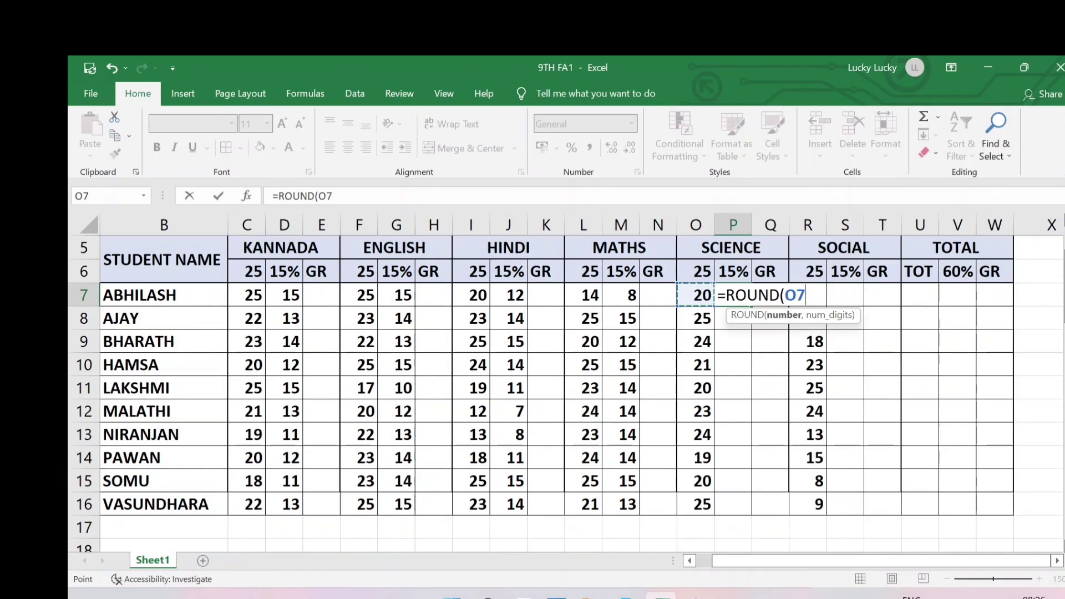
pyautogui.write('*15')
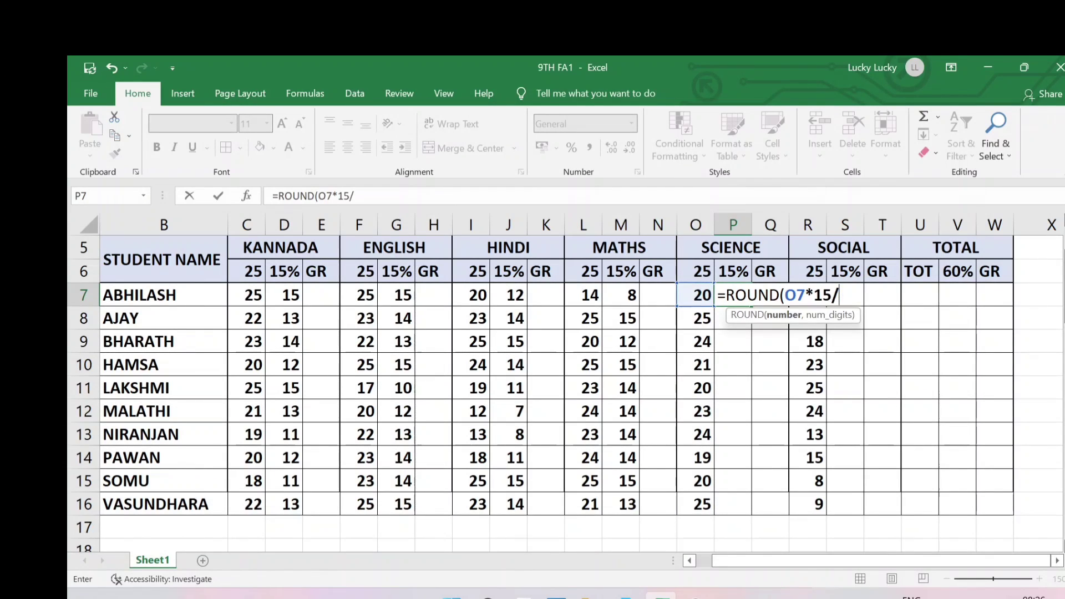
pyautogui.write('/25,0')
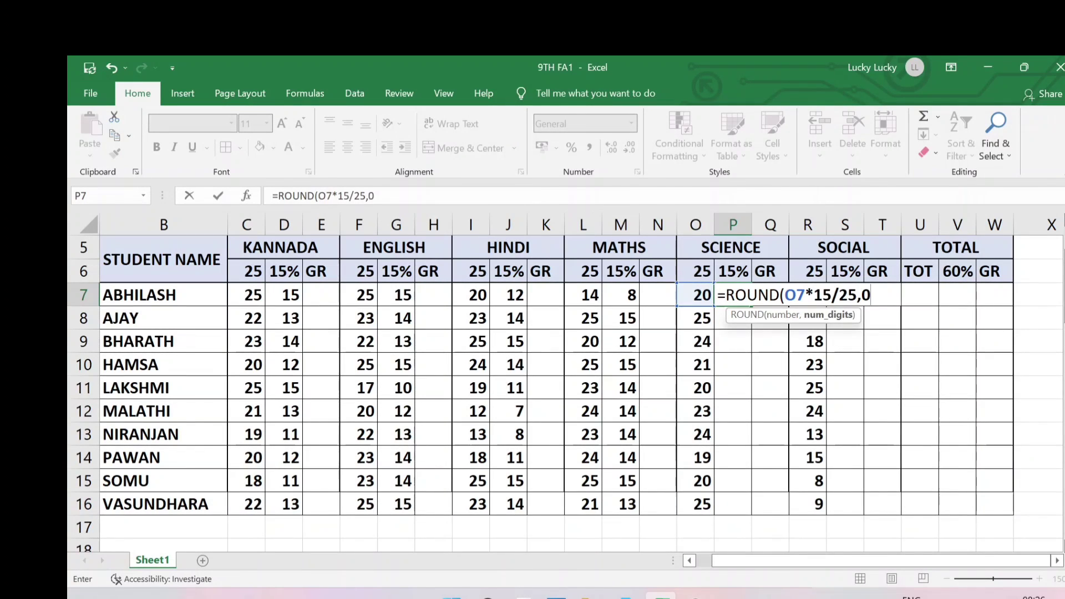
pyautogui.write(')')
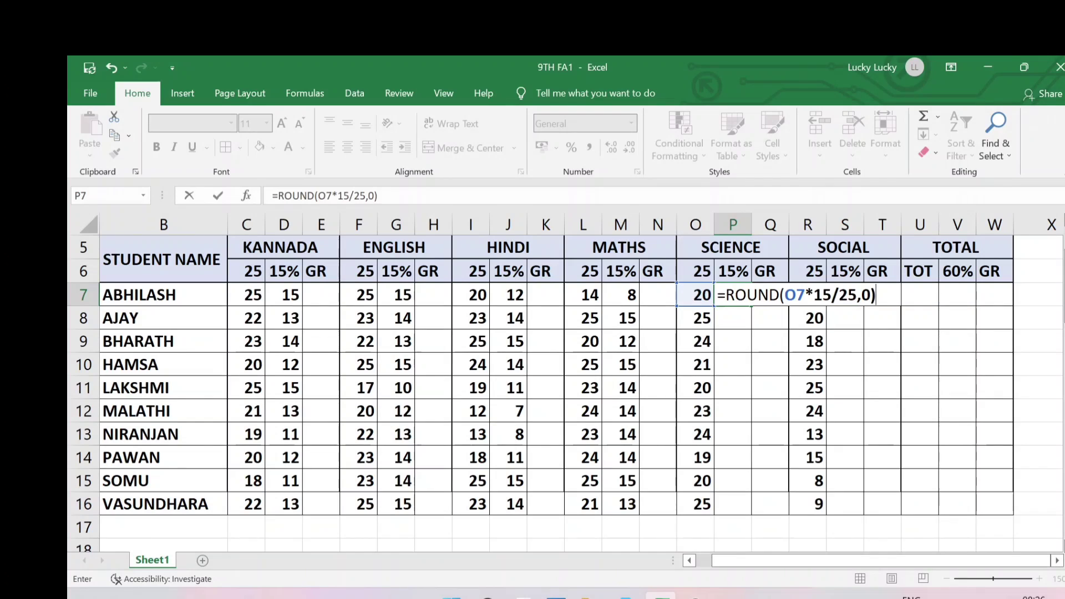
pyautogui.press('Return')
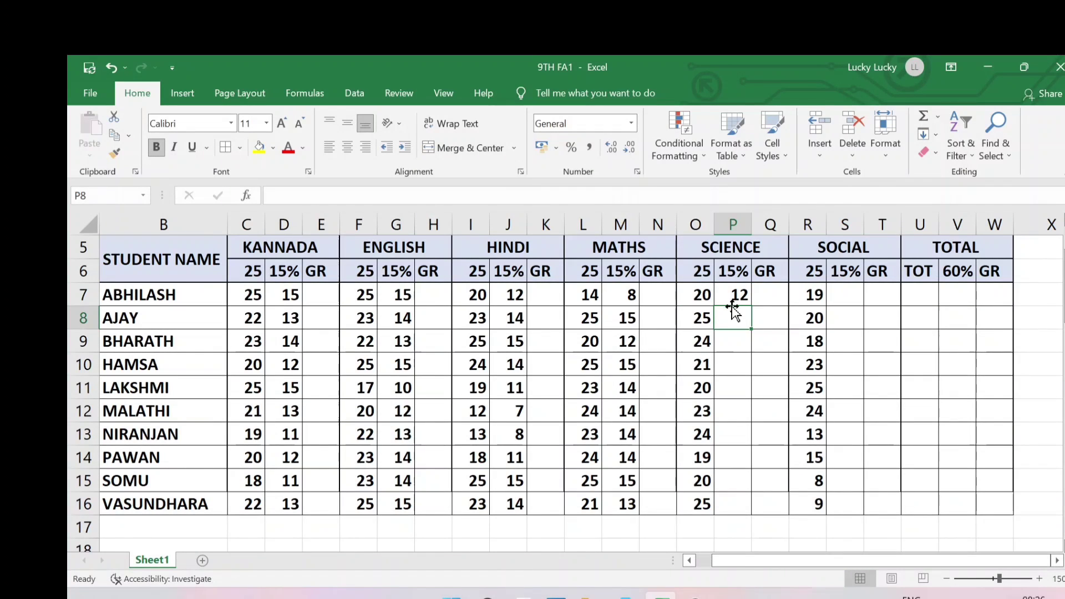
pyautogui.click(737, 294)
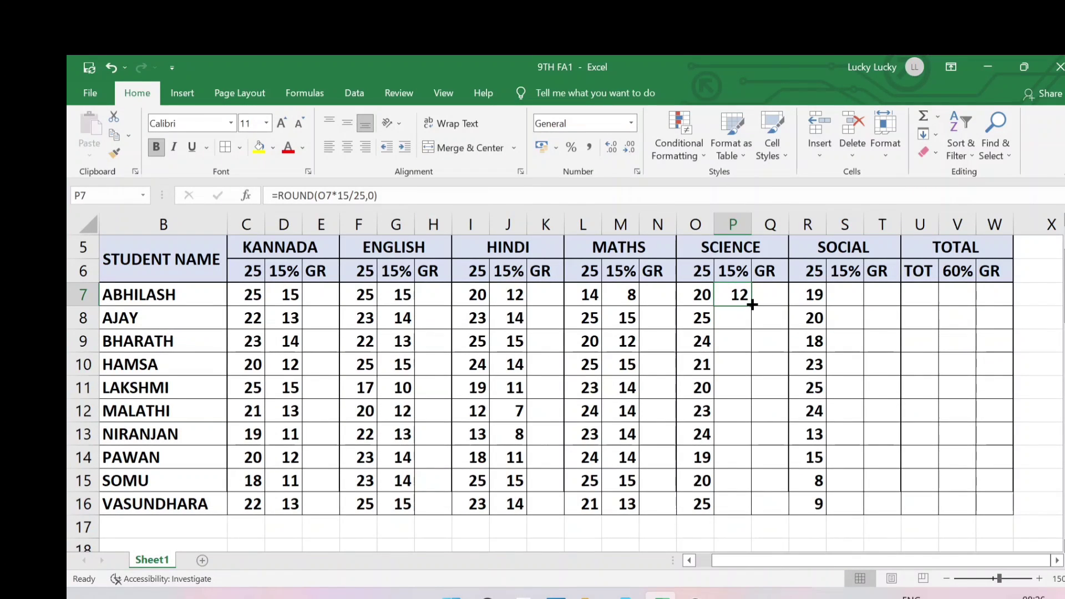
pyautogui.moveTo(752, 304); pyautogui.dragTo(779, 515)
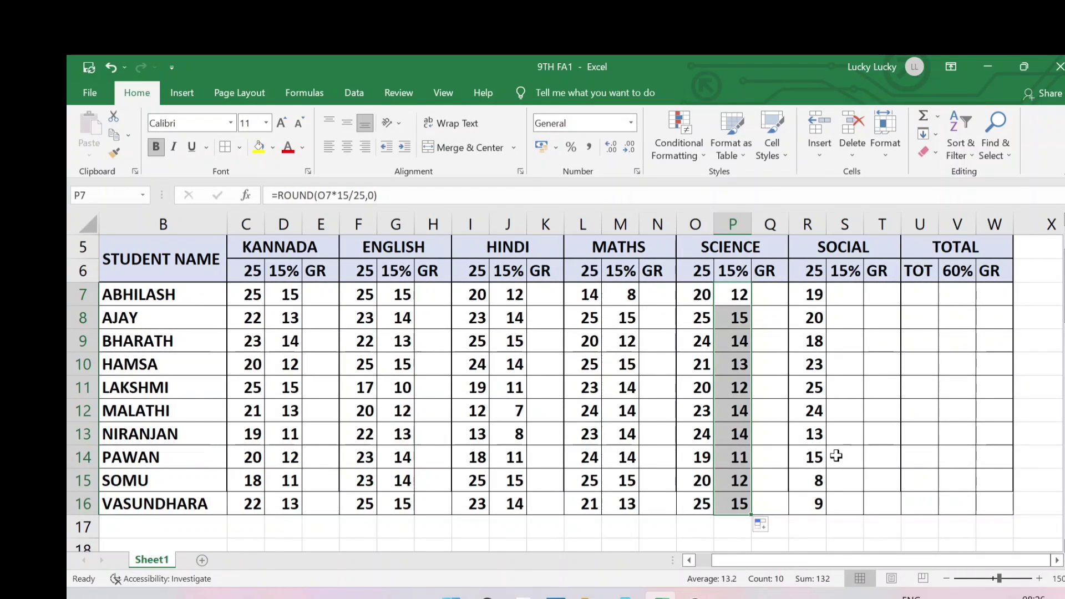
# - Calculate the Social 15% marks with =ROUND(R7*15/25,0) in S7 and fill the formula down to S16
pyautogui.click(847, 298)
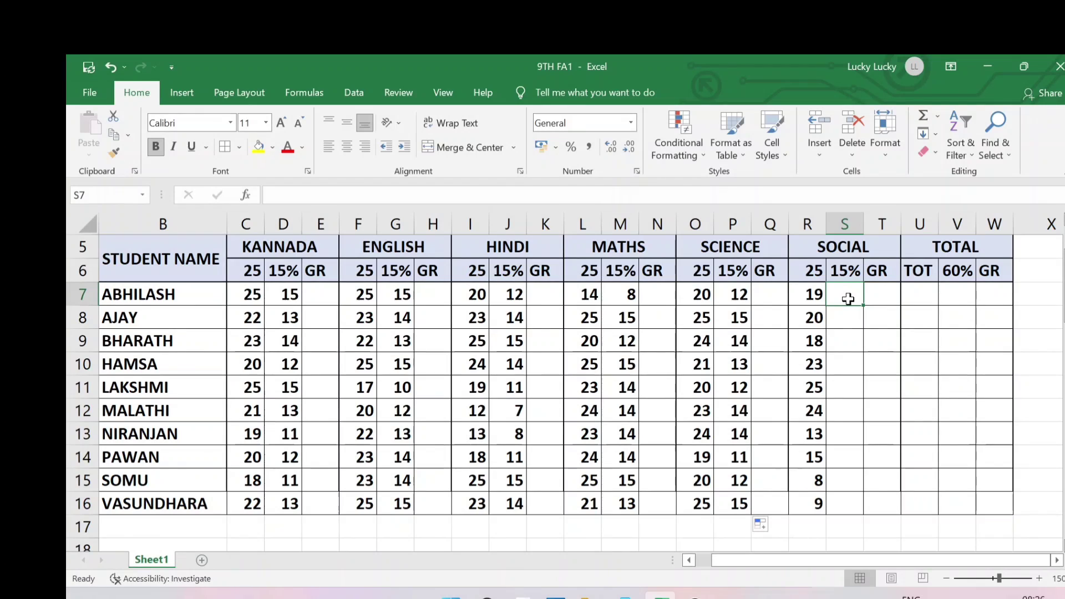
pyautogui.write('=RO')
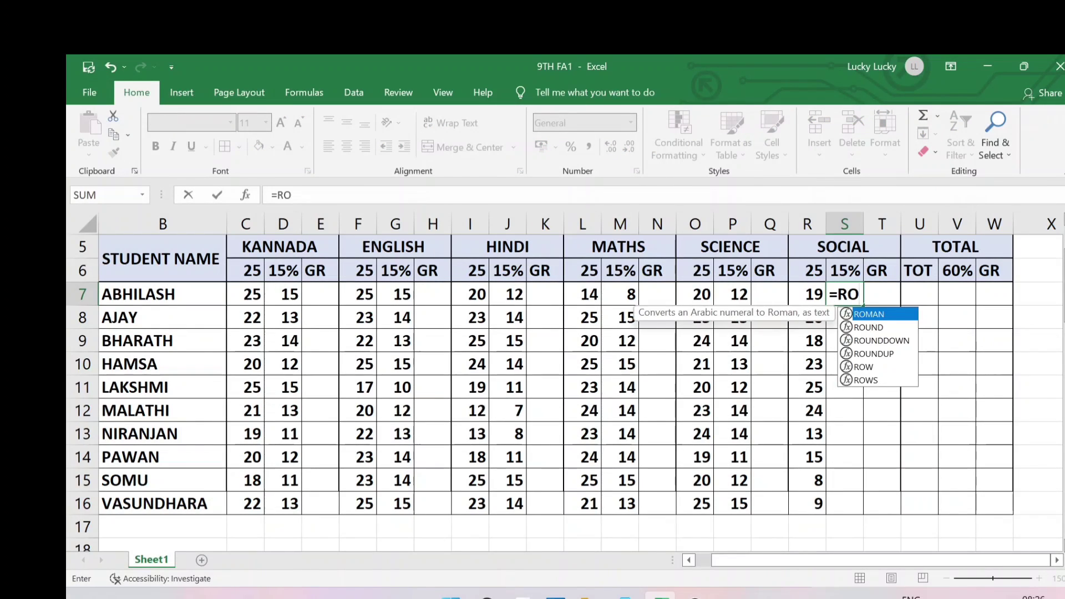
pyautogui.write('UND')
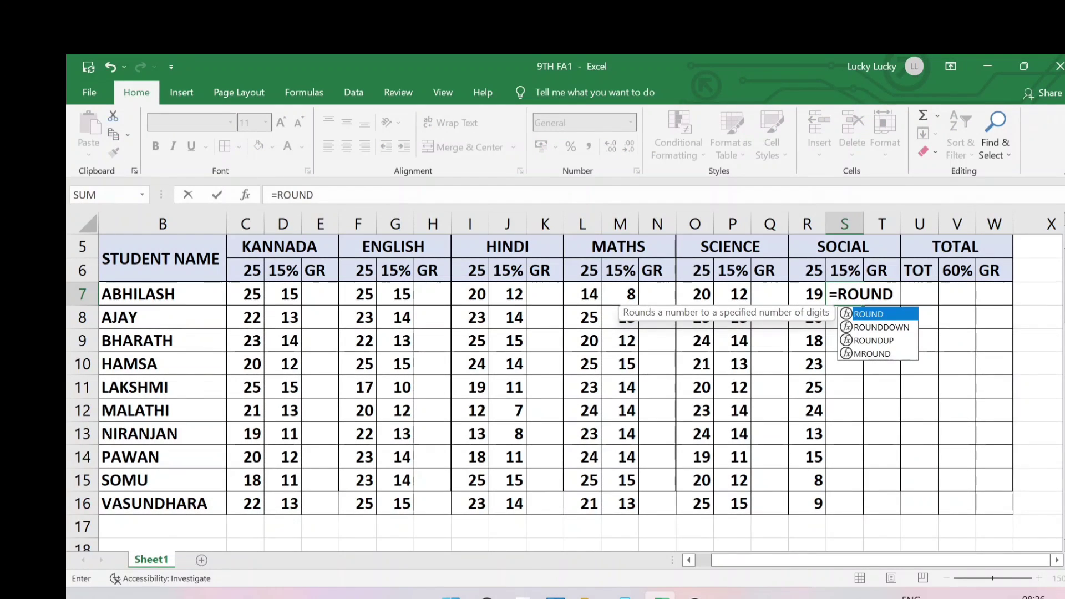
pyautogui.write('(')
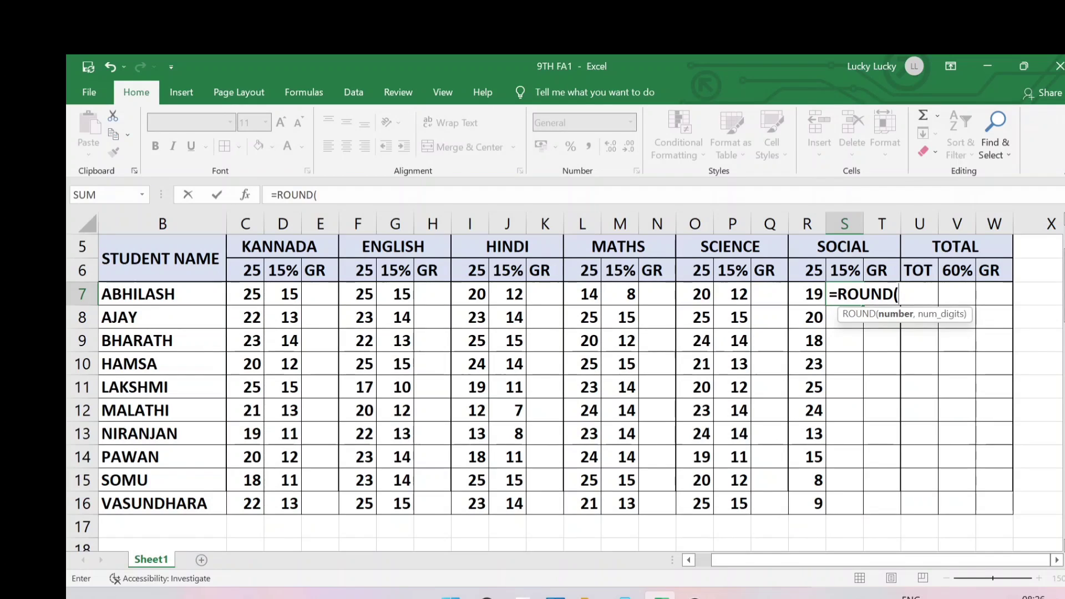
pyautogui.click(814, 295)
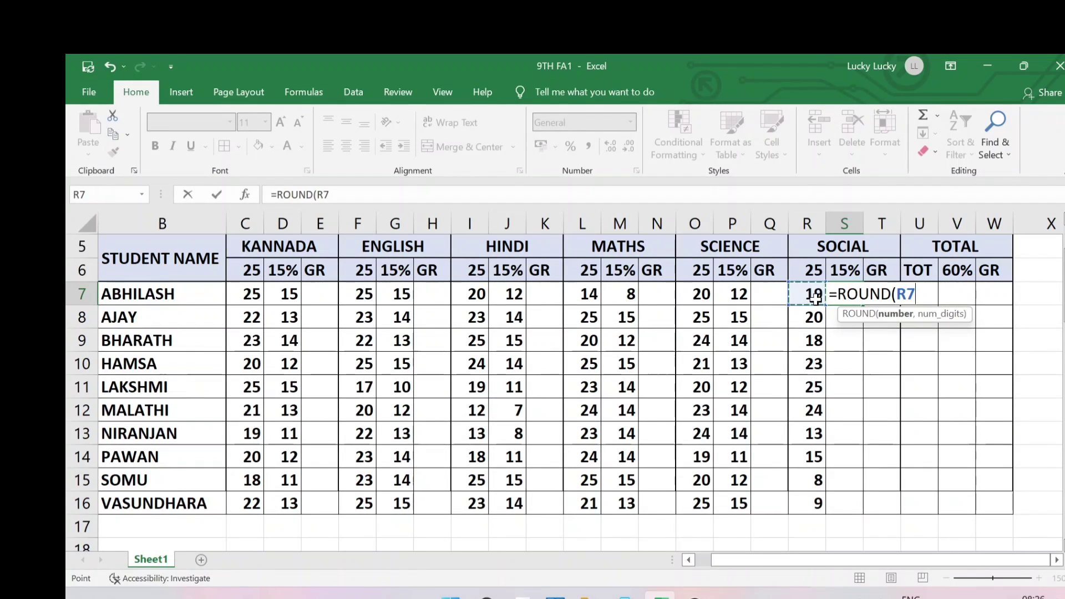
pyautogui.write('*')
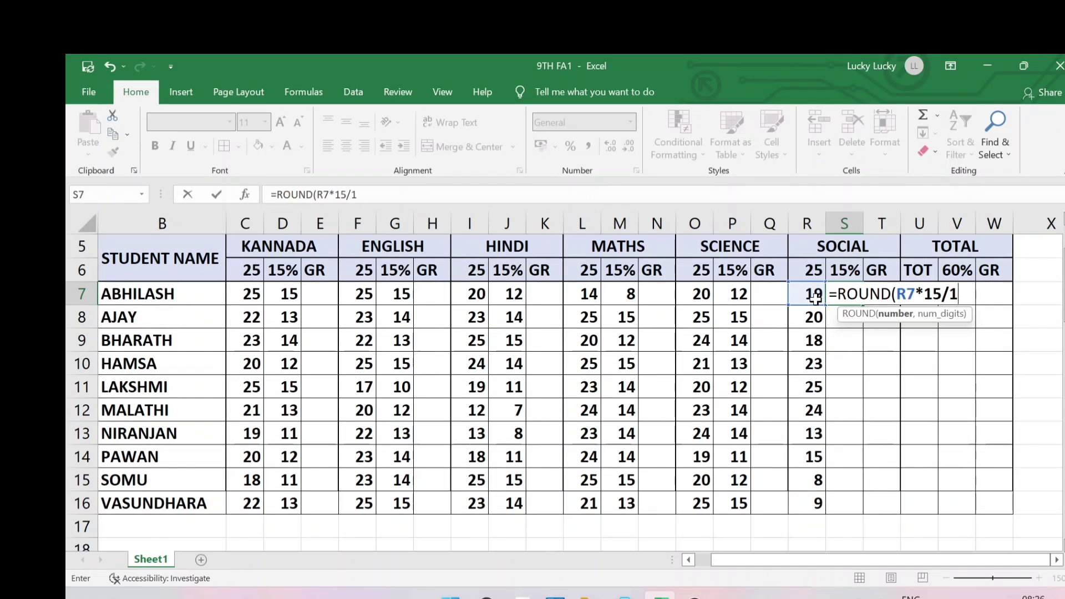
pyautogui.write('15/25')
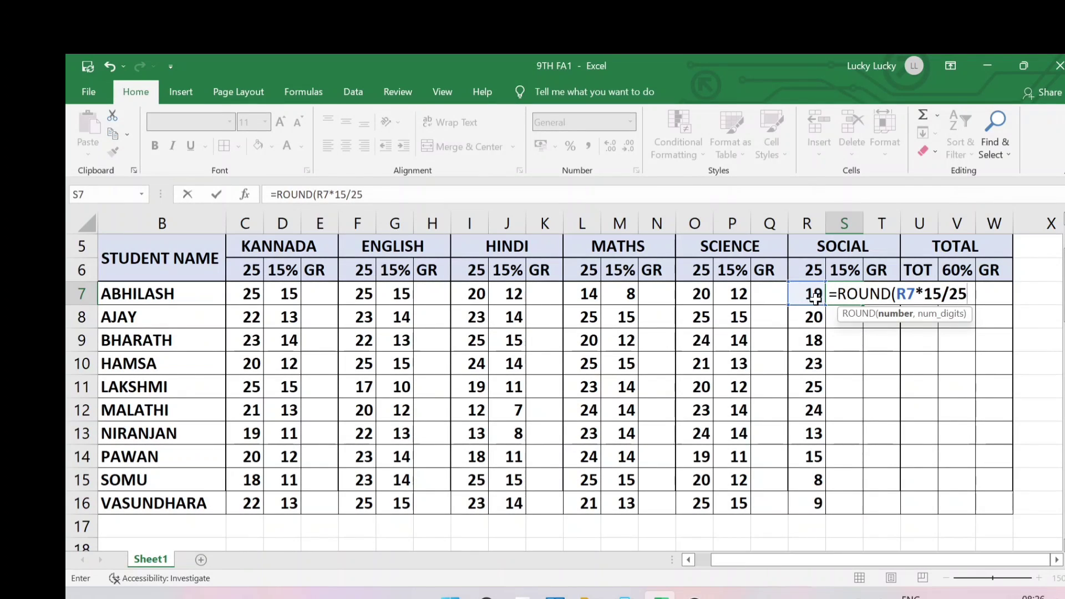
pyautogui.write(',0)')
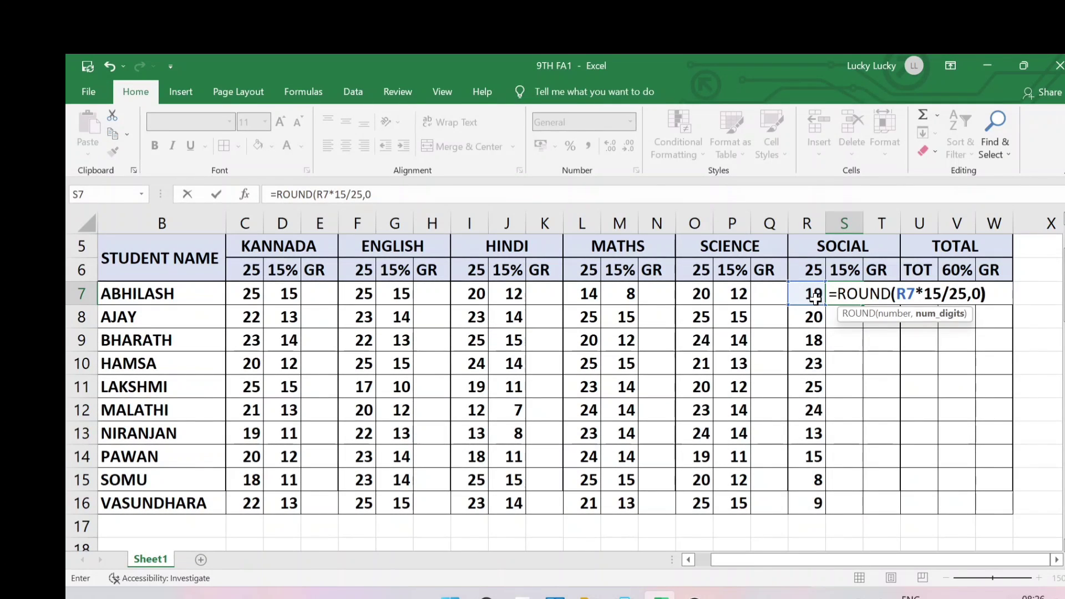
pyautogui.press('Return')
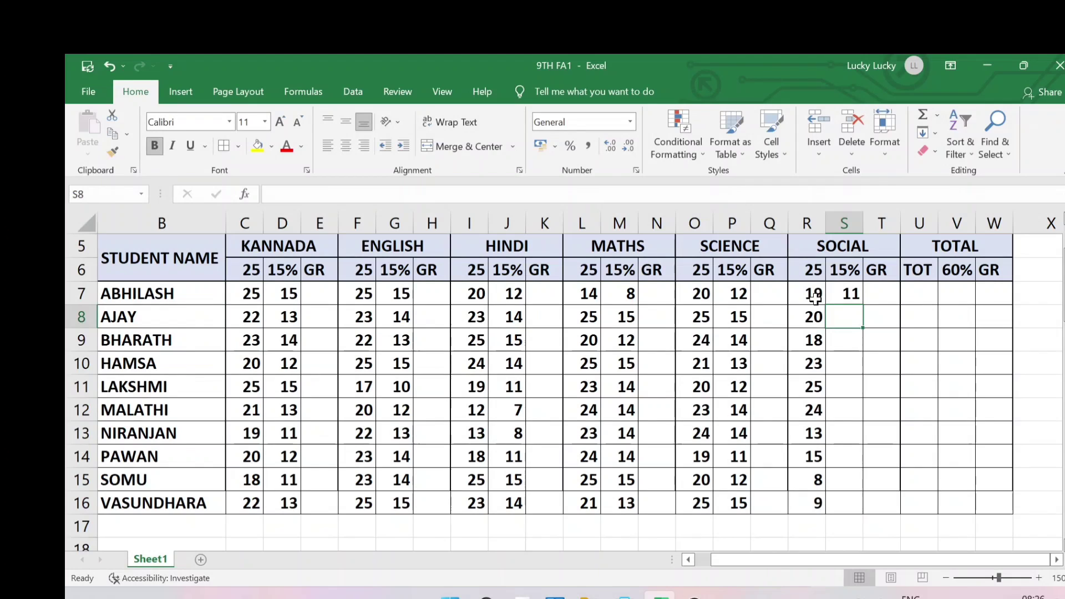
pyautogui.click(845, 293)
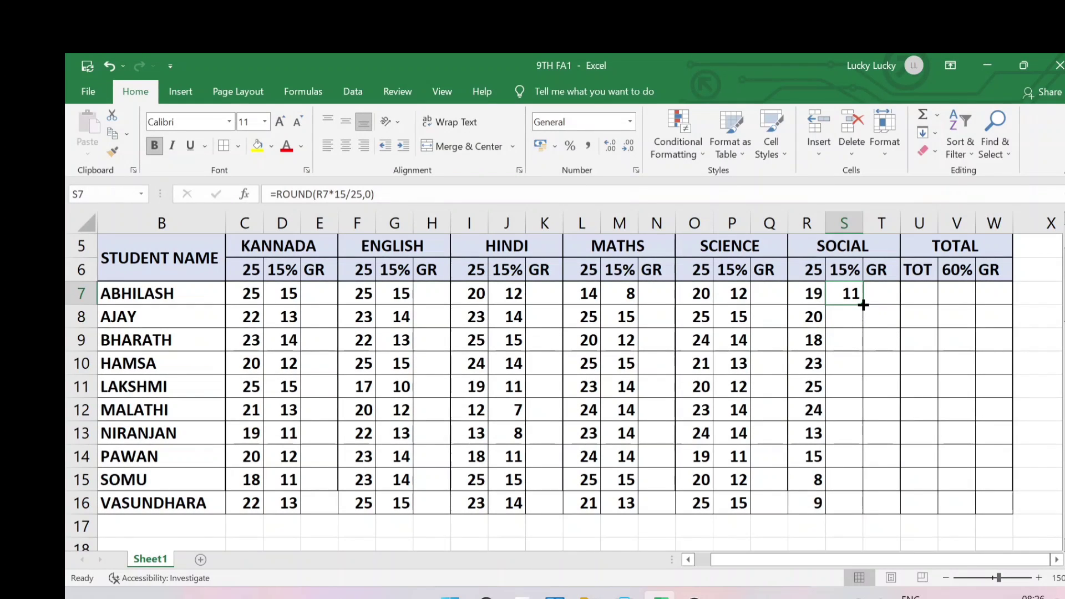
pyautogui.moveTo(863, 304); pyautogui.dragTo(860, 521)
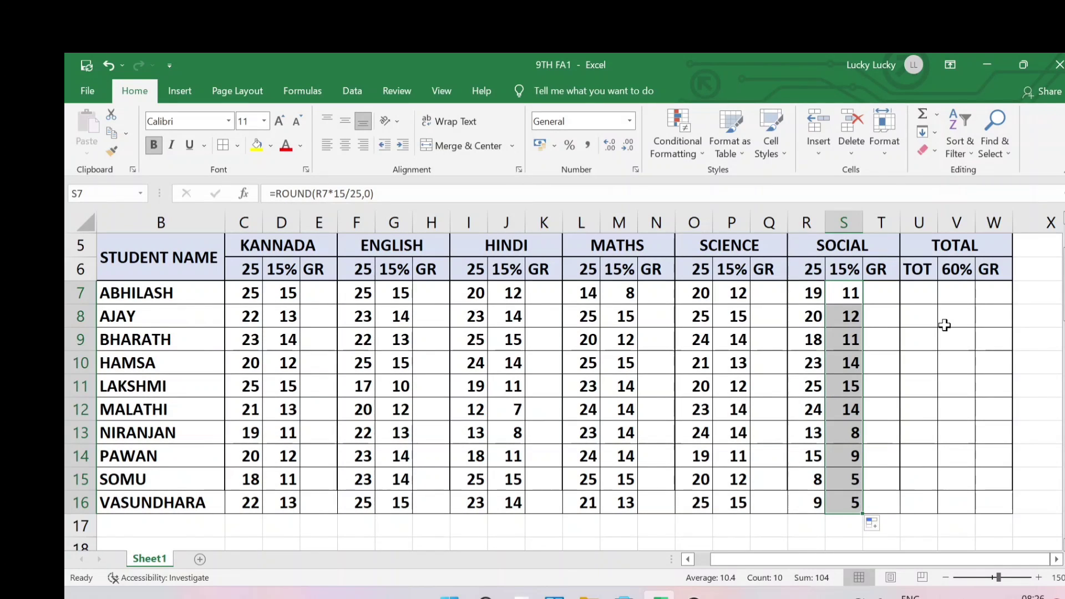
# - Calculate the total marks with =C7+F7+I7+L7+O7+R7 in U7 and fill the formula down to U16
pyautogui.click(921, 295)
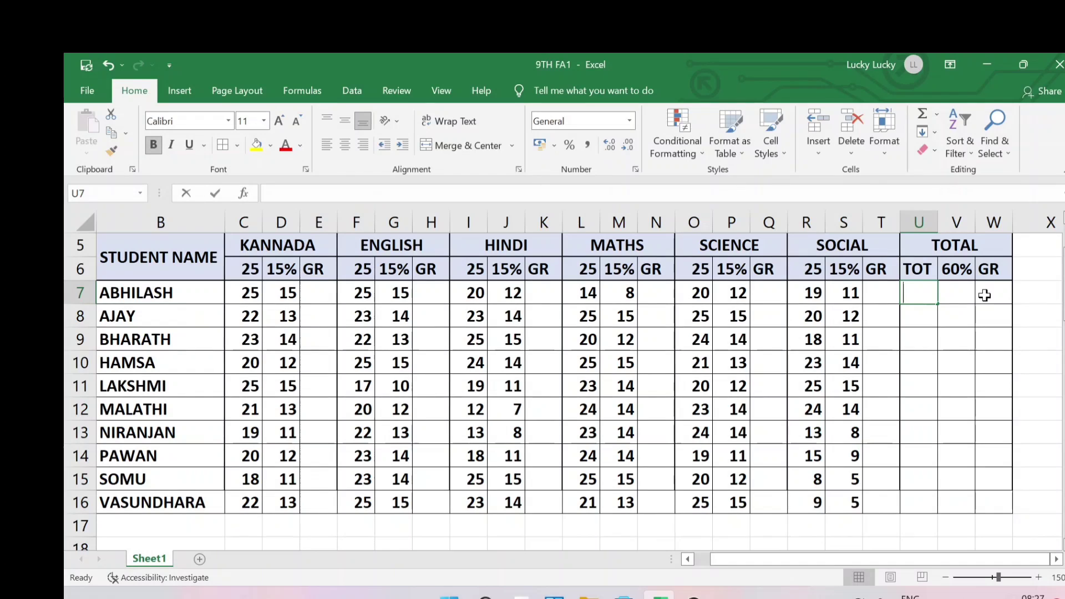
pyautogui.write('=')
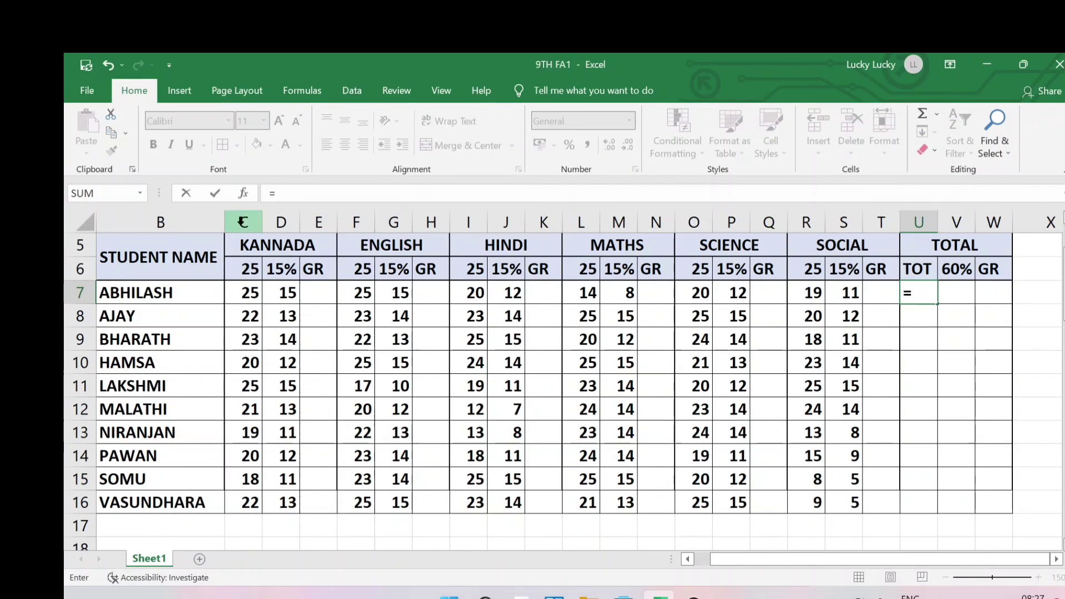
pyautogui.click(249, 294)
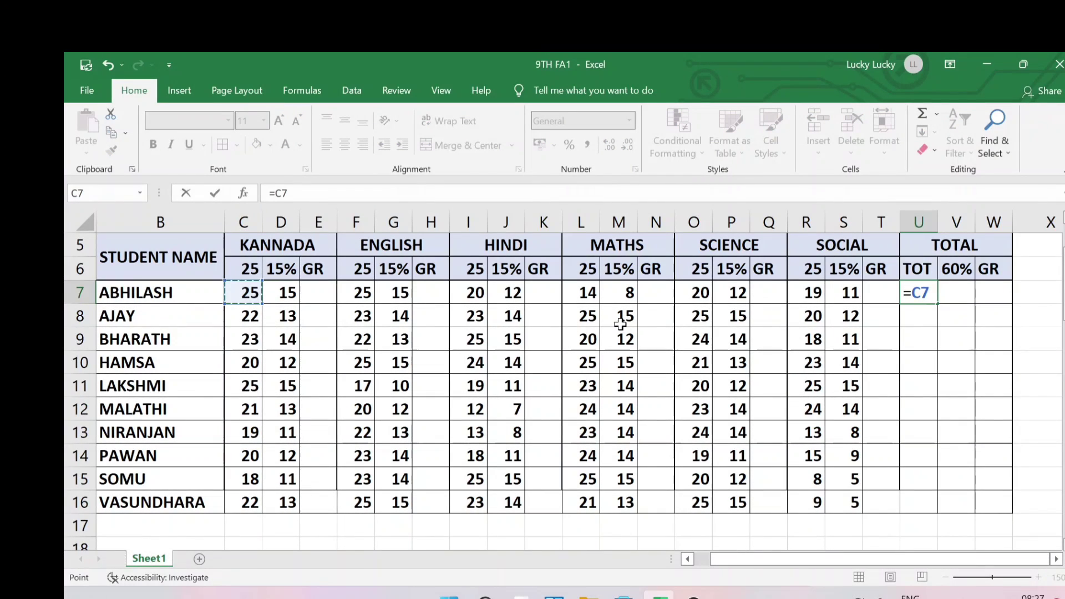
pyautogui.write('+')
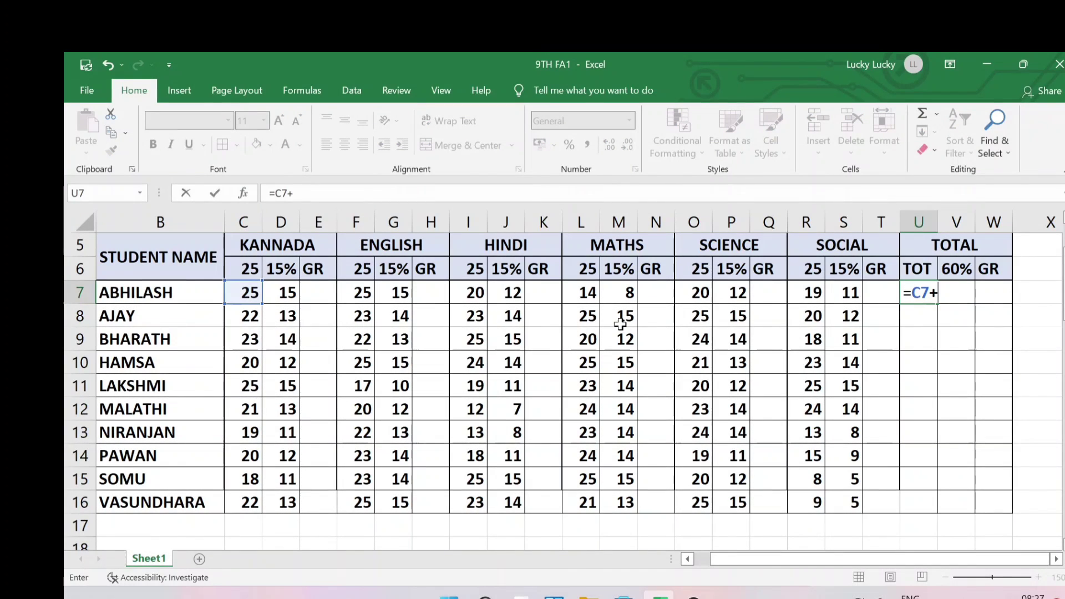
pyautogui.click(363, 296)
pyautogui.write('+')
pyautogui.click(478, 294)
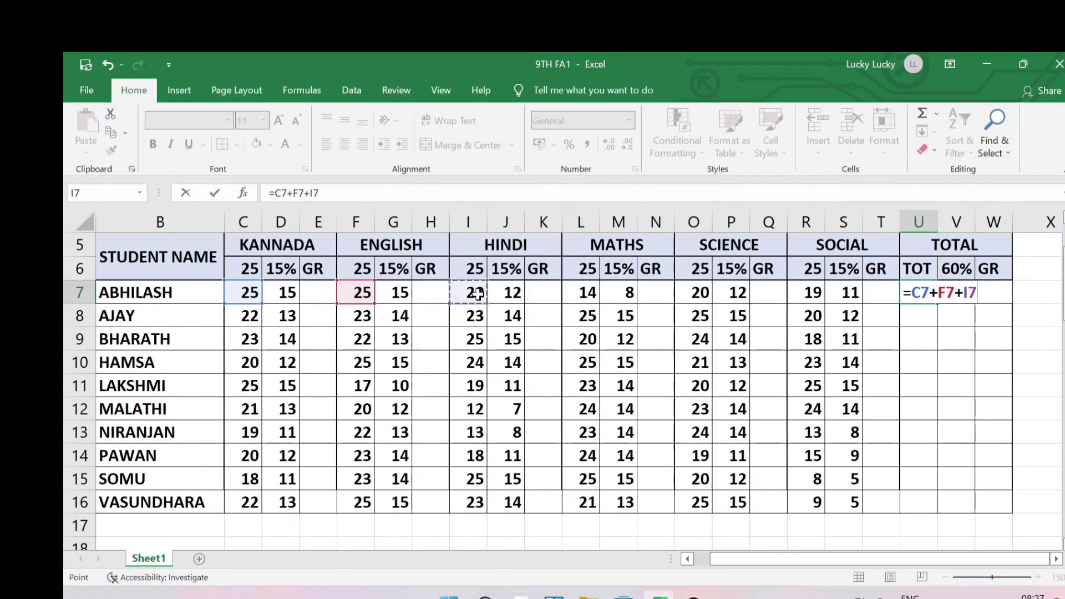
pyautogui.write('+')
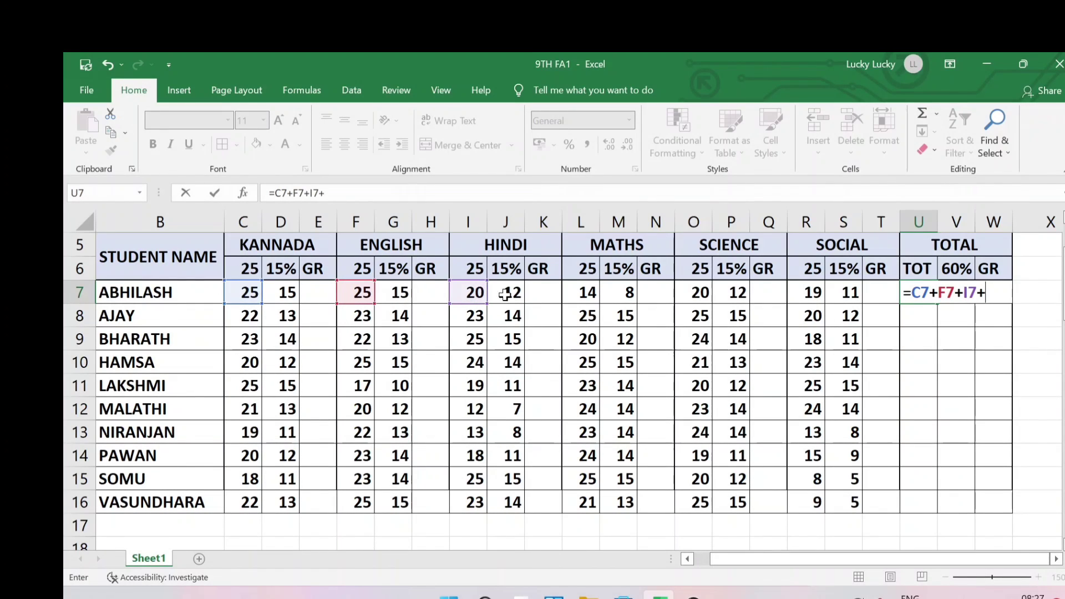
pyautogui.click(591, 291)
pyautogui.write('+')
pyautogui.click(698, 286)
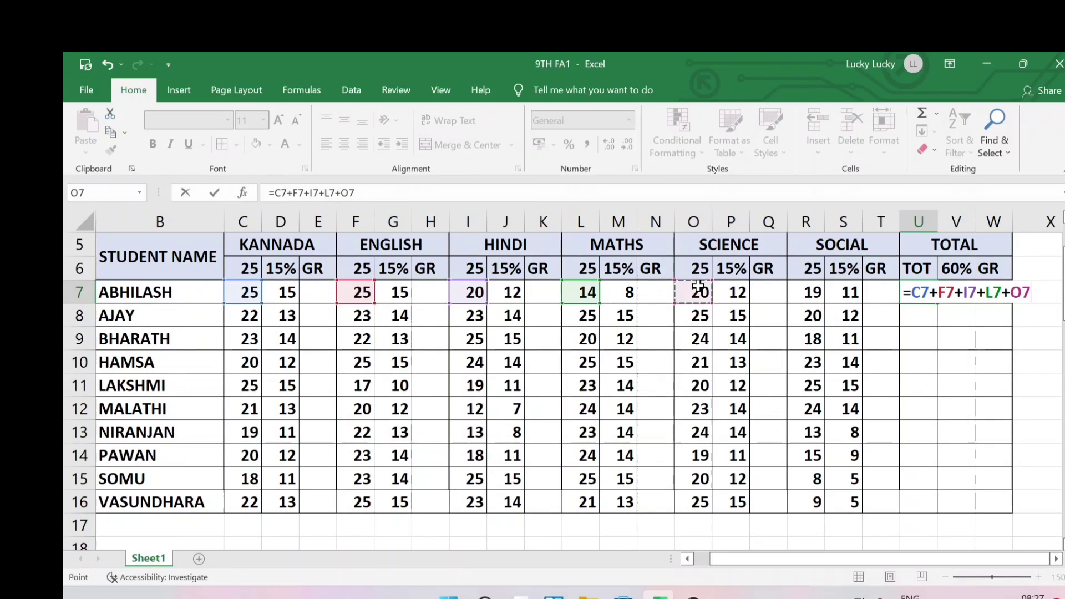
pyautogui.write('+')
pyautogui.click(816, 286)
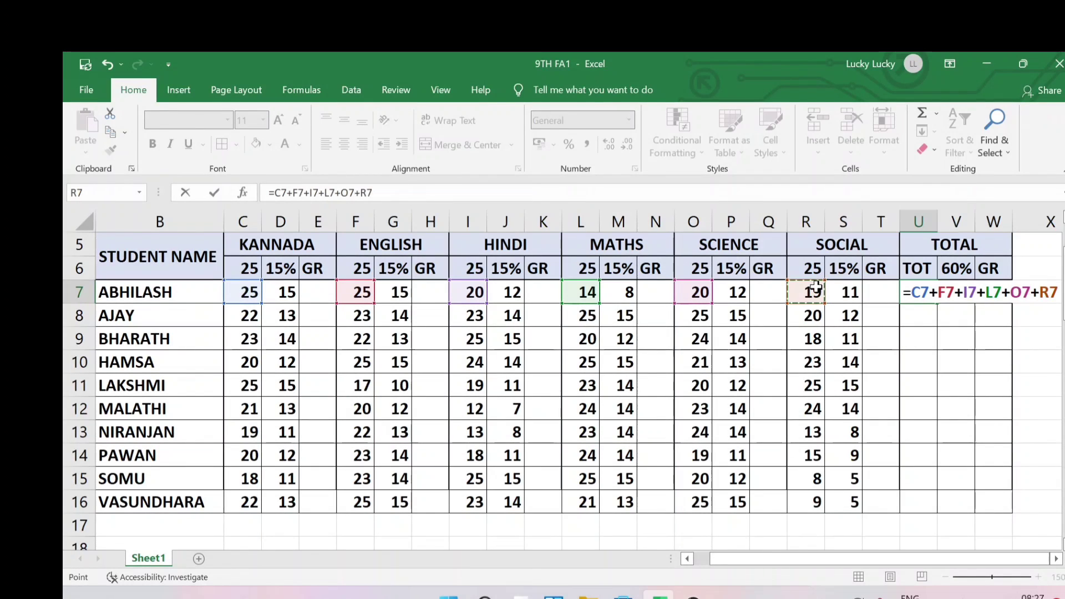
pyautogui.press('Return')
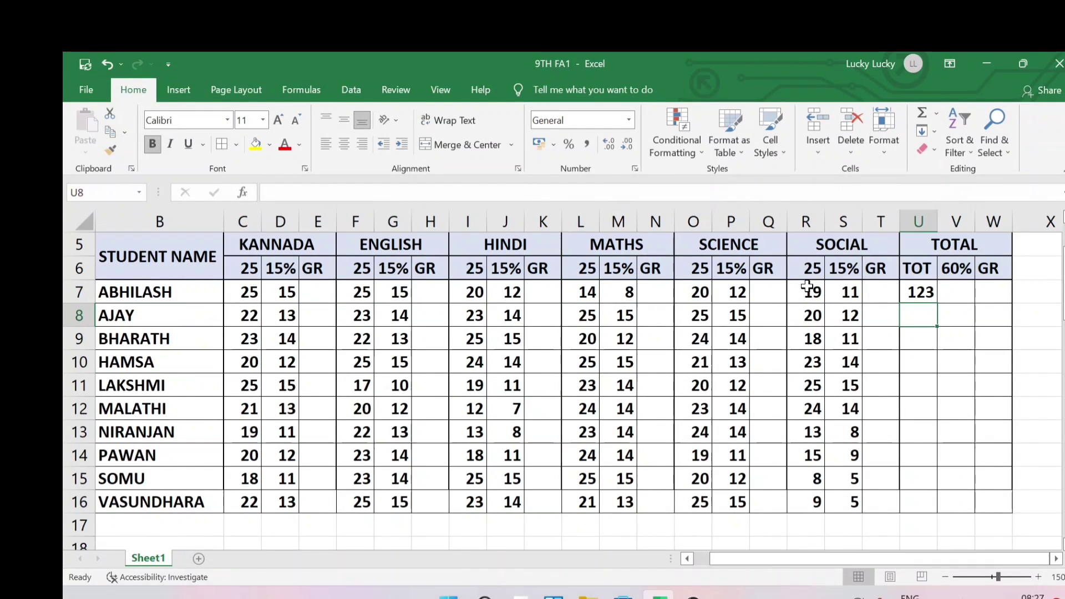
pyautogui.click(920, 293)
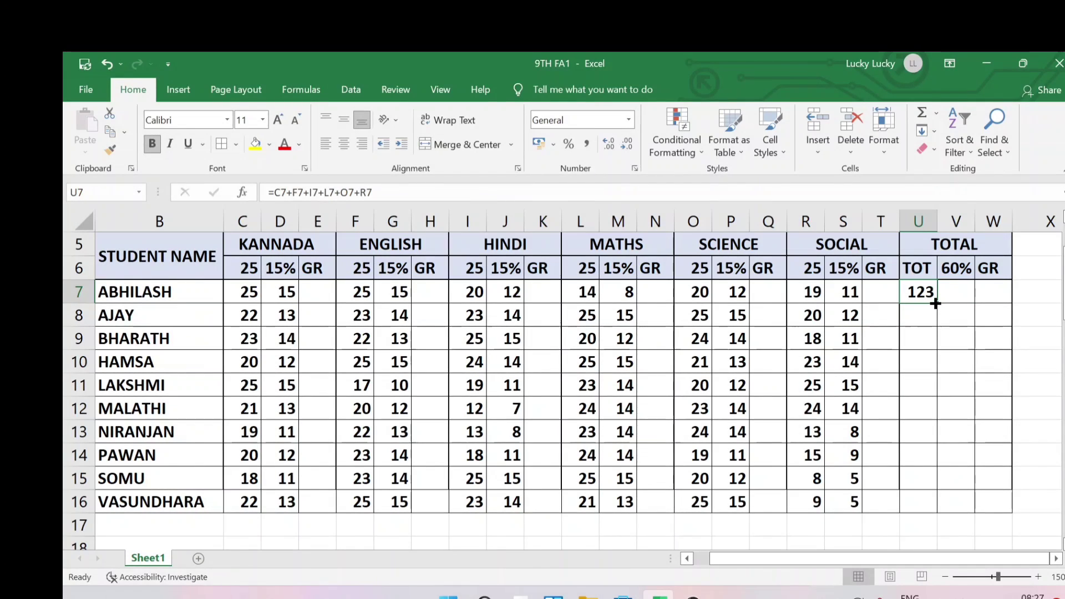
pyautogui.moveTo(935, 304); pyautogui.dragTo(937, 515)
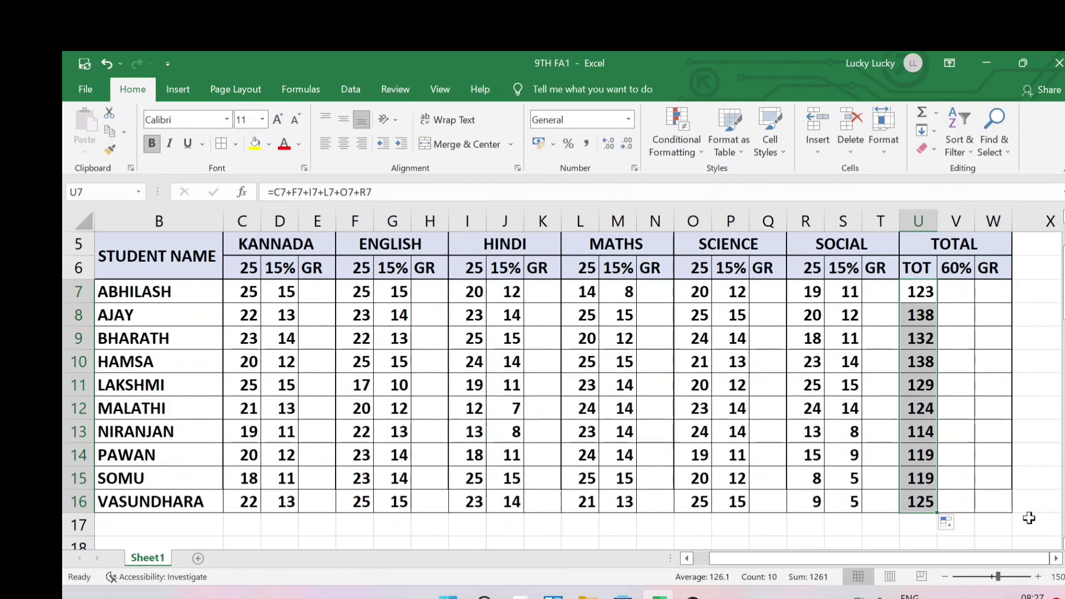
# - Start the Kannada grade formula in E7 with =IF(D7>=14,"A+" as its first condition
pyautogui.click(317, 291)
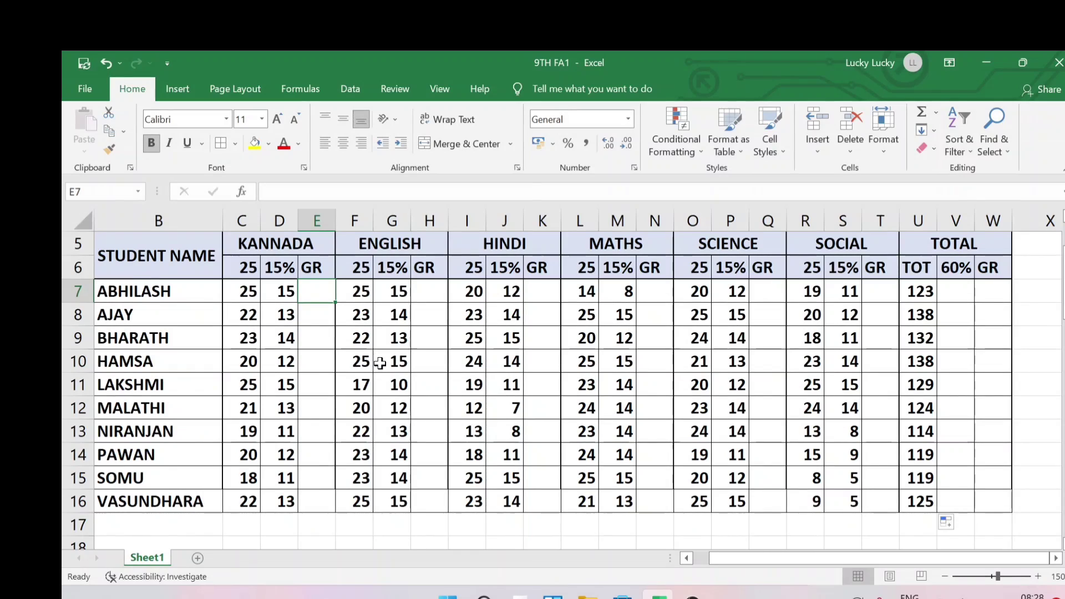
pyautogui.write('=IF(')
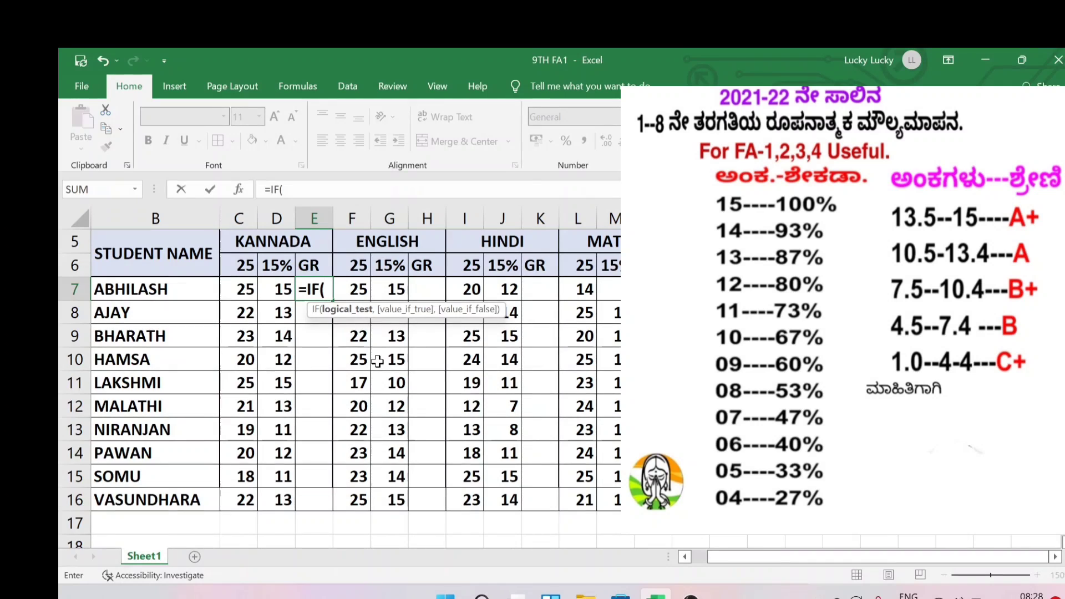
pyautogui.click(283, 292)
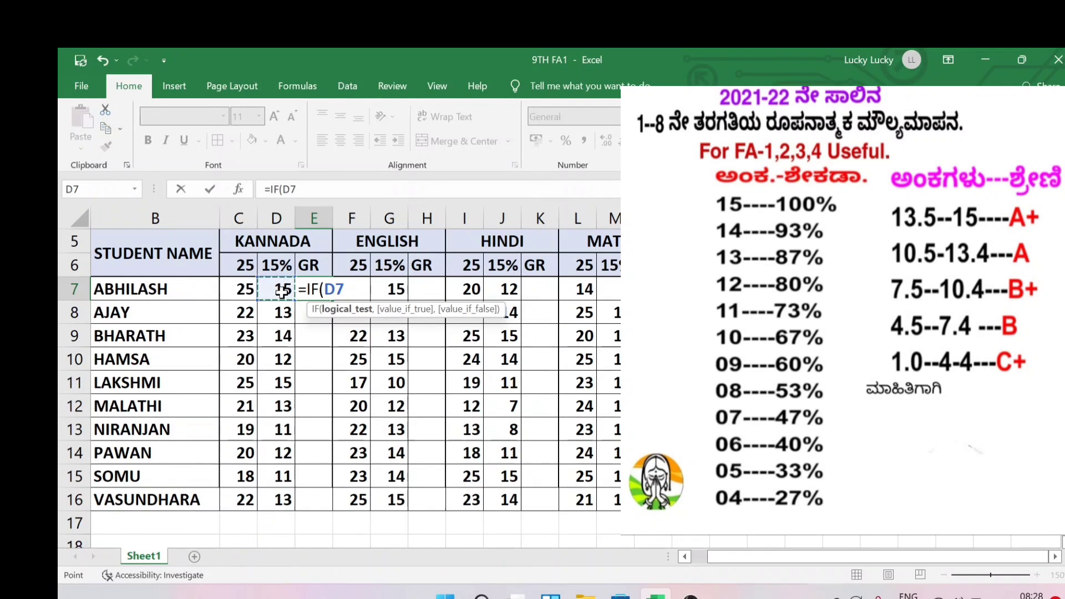
pyautogui.write('>')
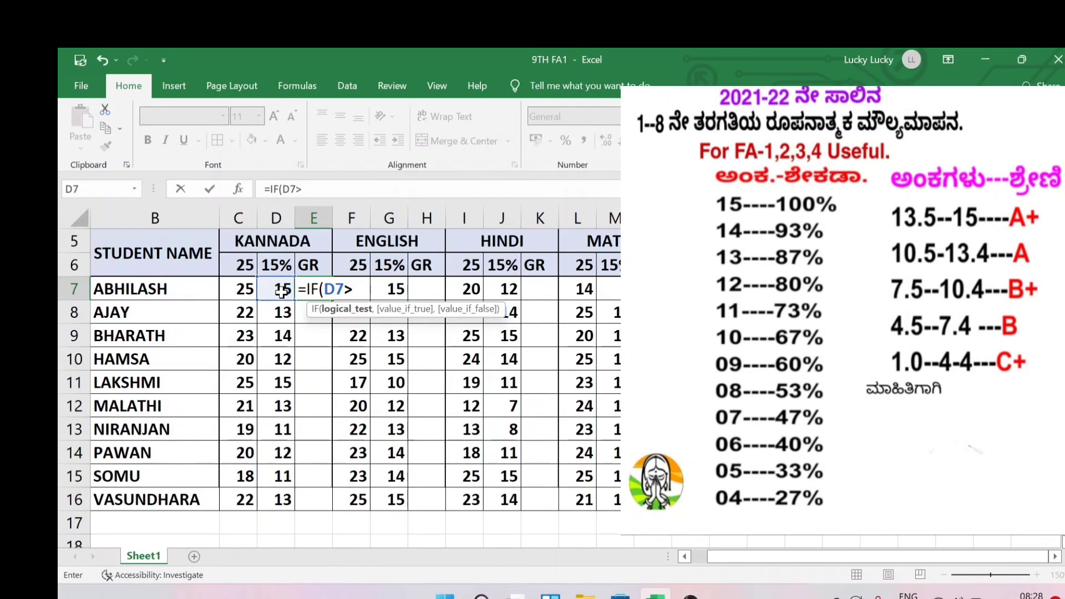
pyautogui.write('=')
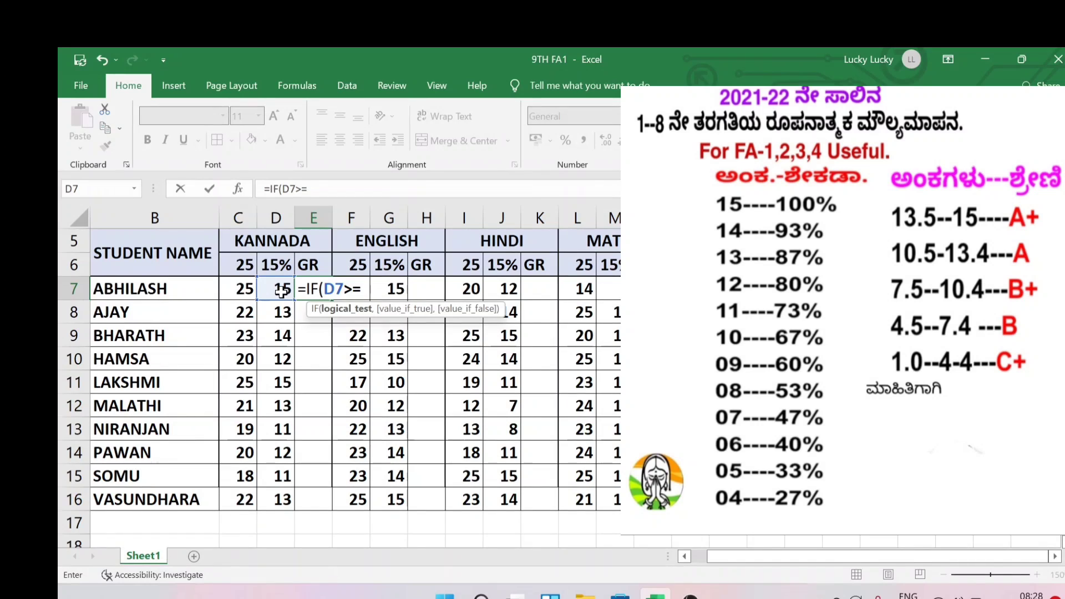
pyautogui.write('14,')
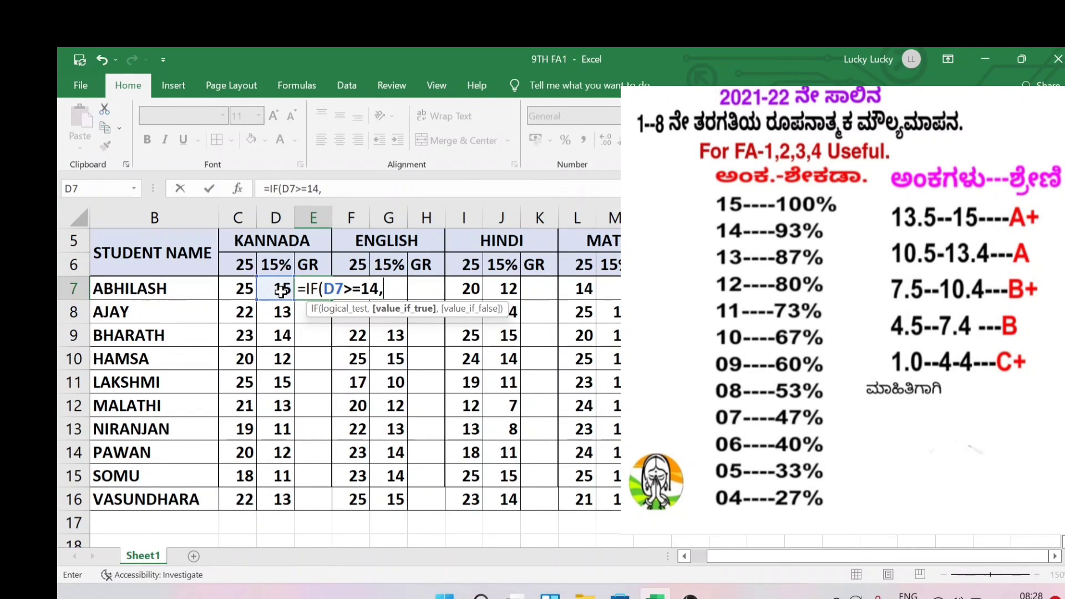
pyautogui.write('"')
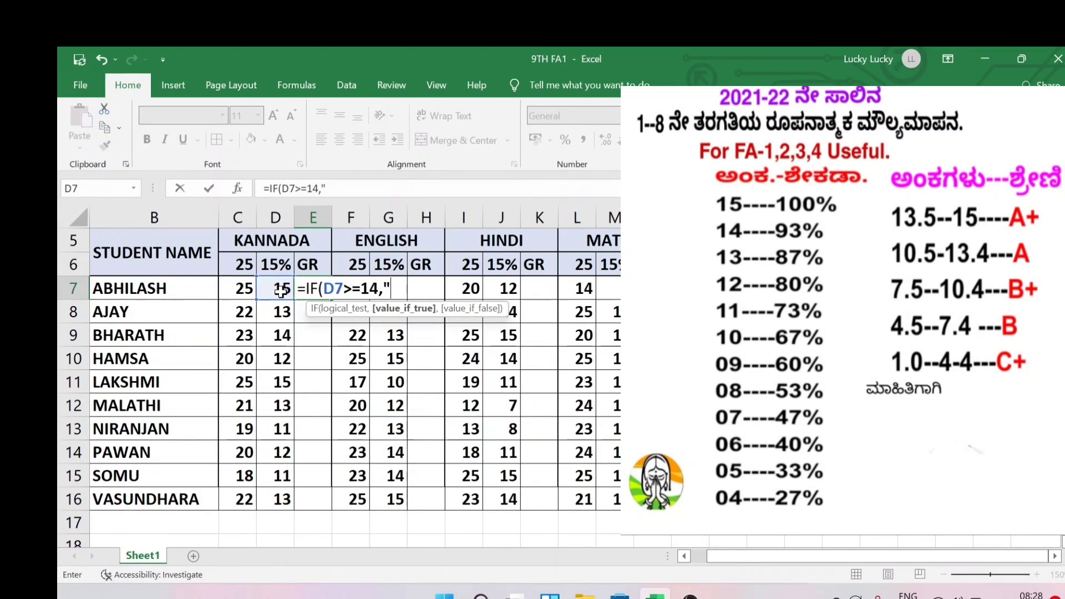
pyautogui.write('A+')
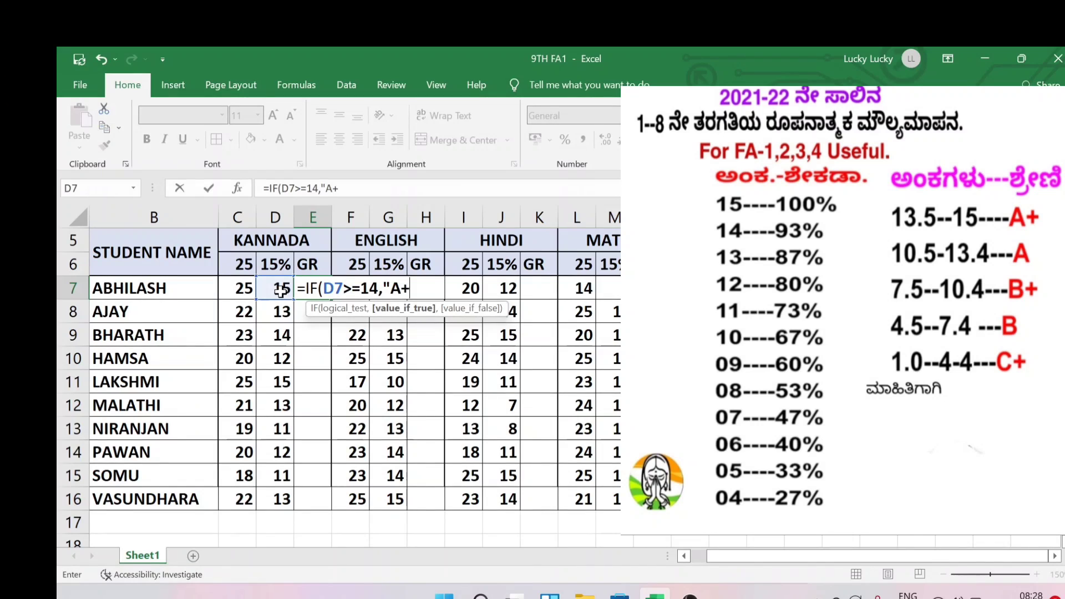
pyautogui.write('"')
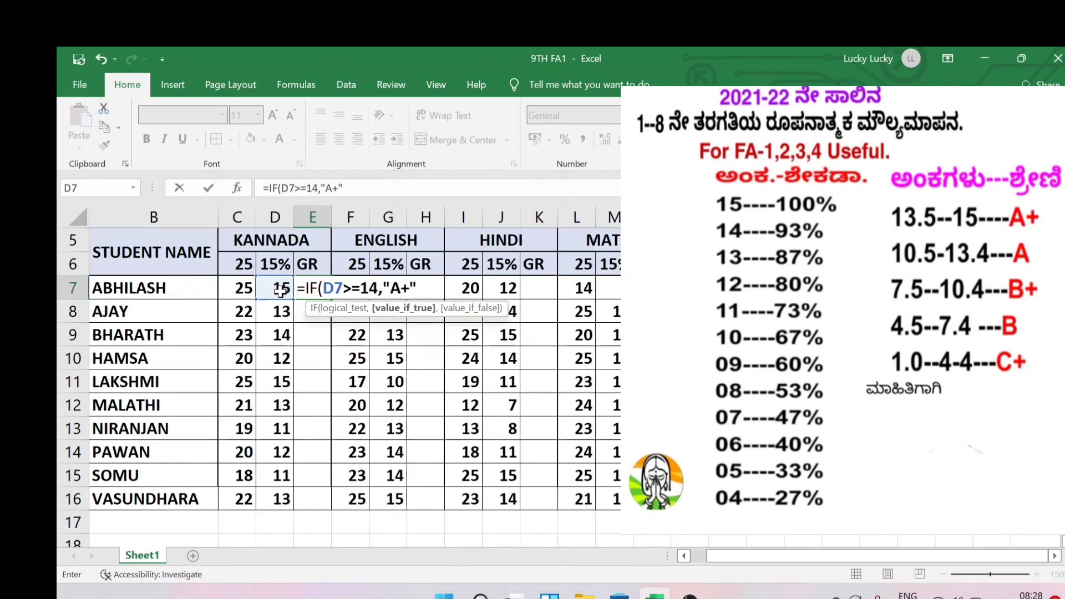
# - Extend the E7 grade formula with the nested condition IF(D7>=11,"A"
pyautogui.write(',IF')
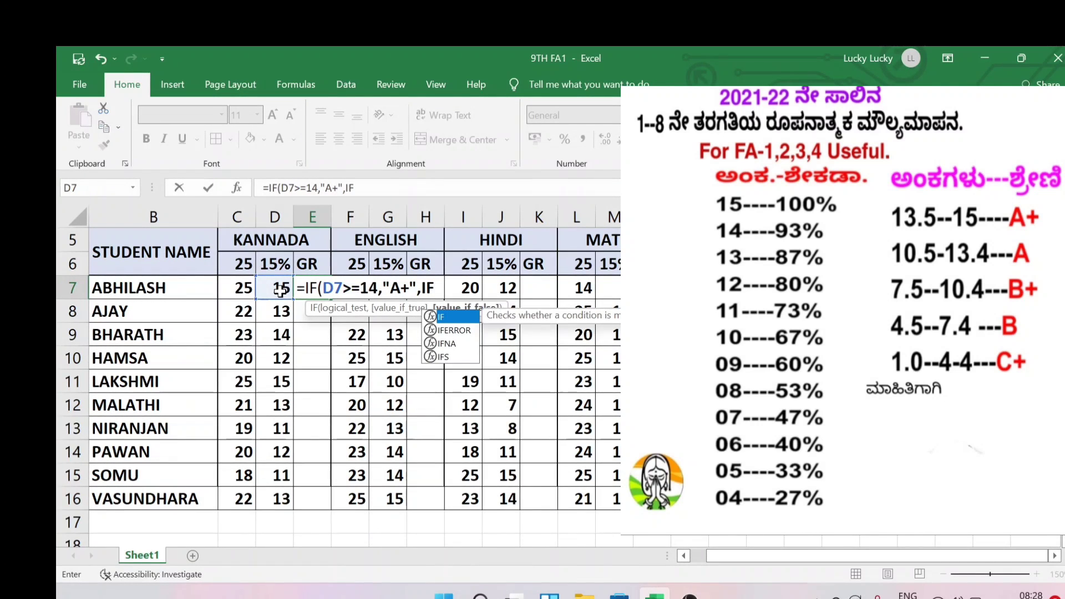
pyautogui.write('(')
pyautogui.click(280, 290)
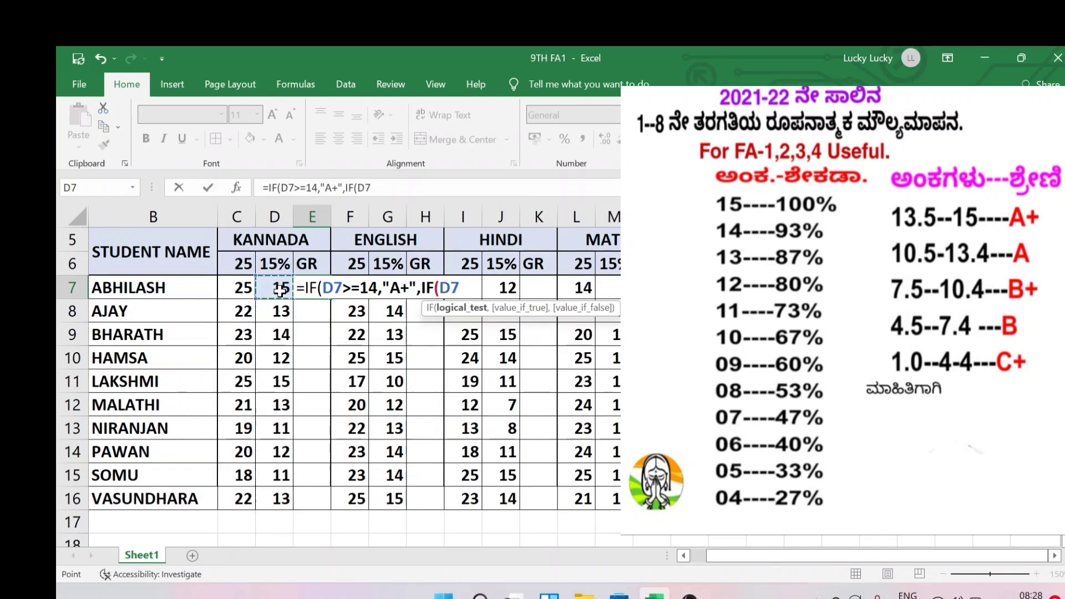
pyautogui.write('>=')
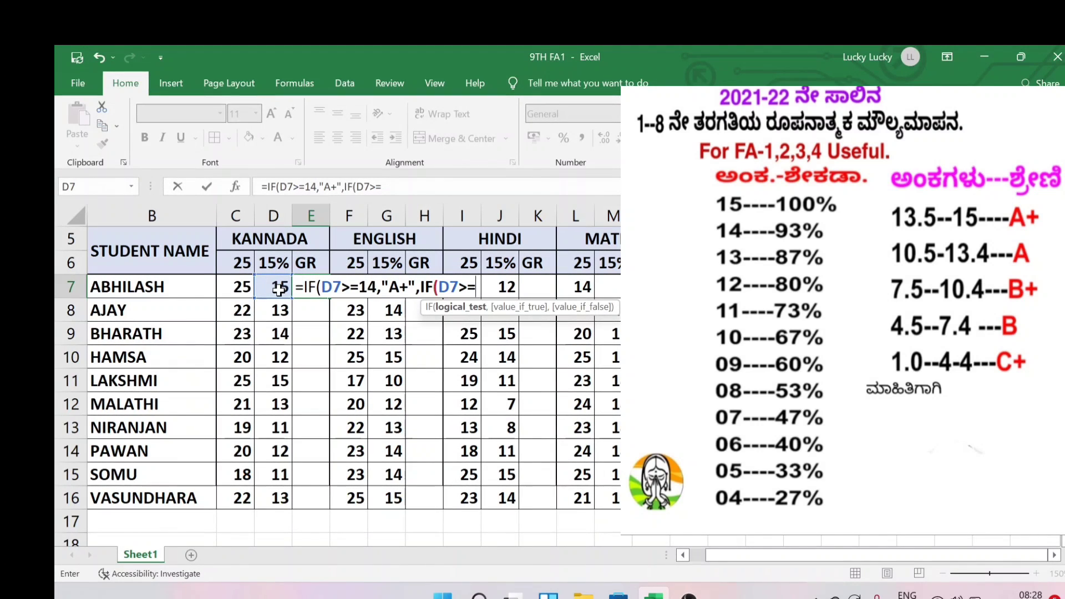
pyautogui.write('11')
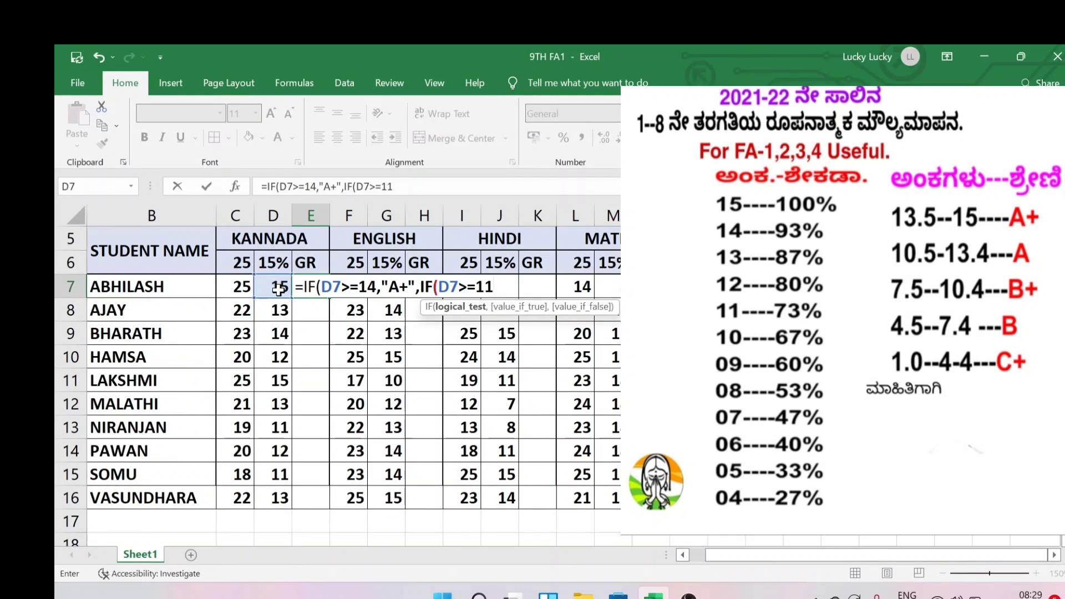
pyautogui.write(',"')
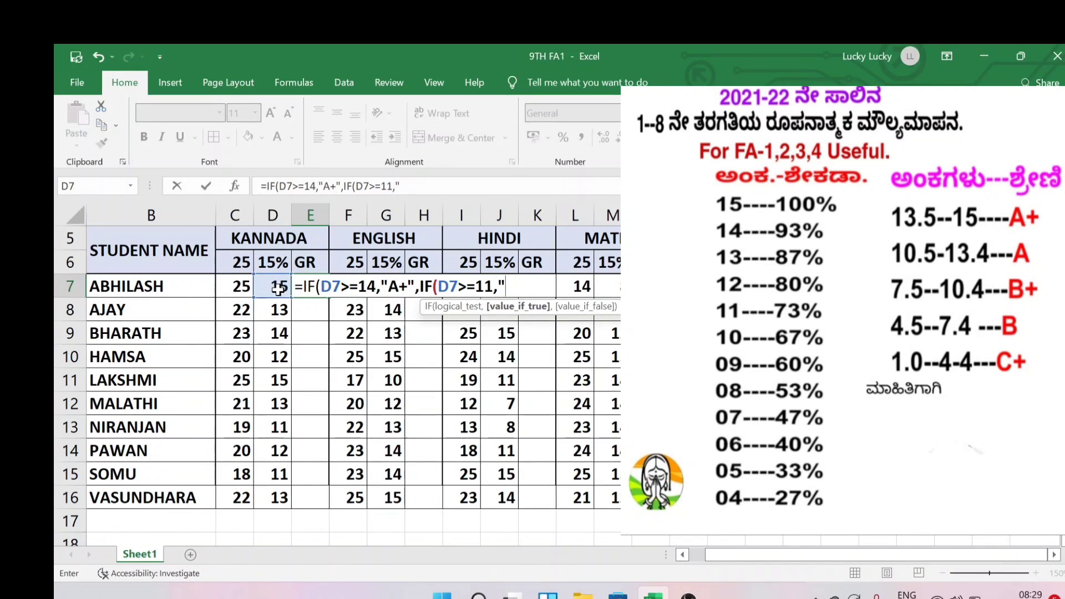
pyautogui.write('A"')
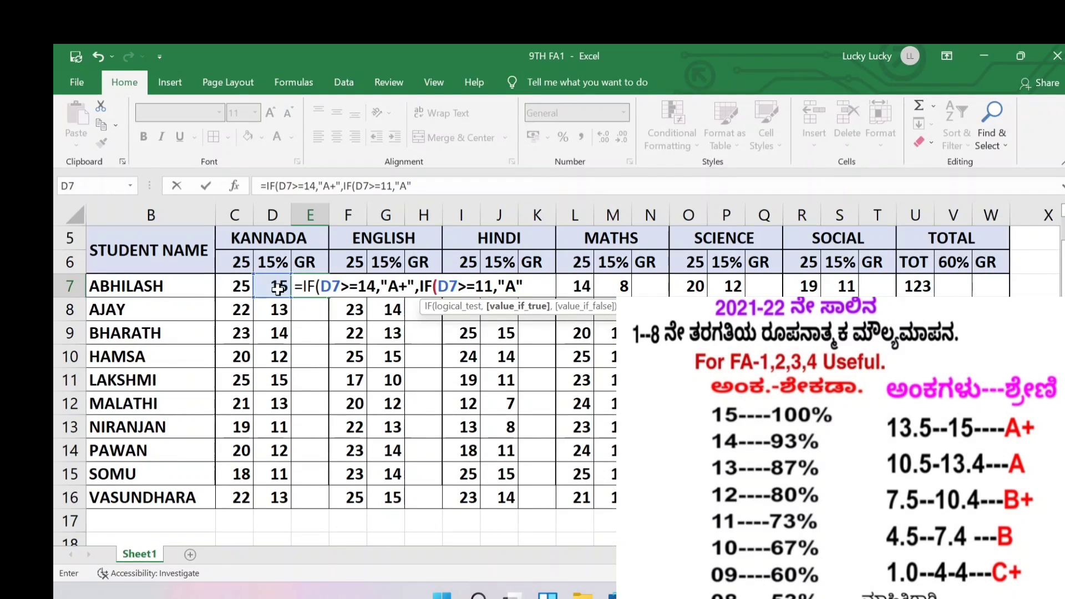
# - Add the nested condition IF(D7>=8,"B+" to the E7 grade formula
pyautogui.write(',IF(')
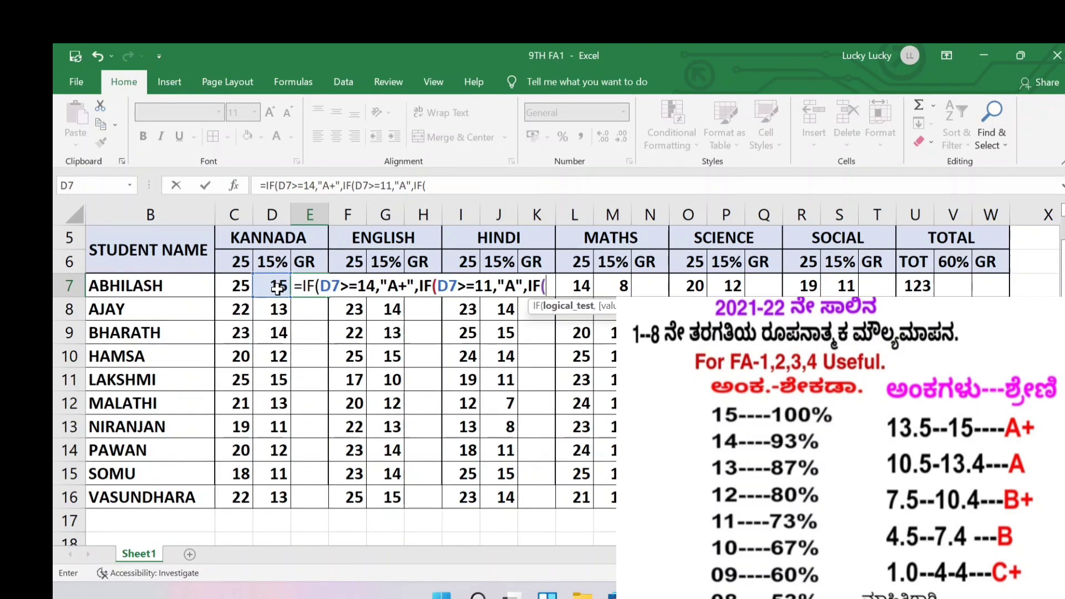
pyautogui.click(277, 287)
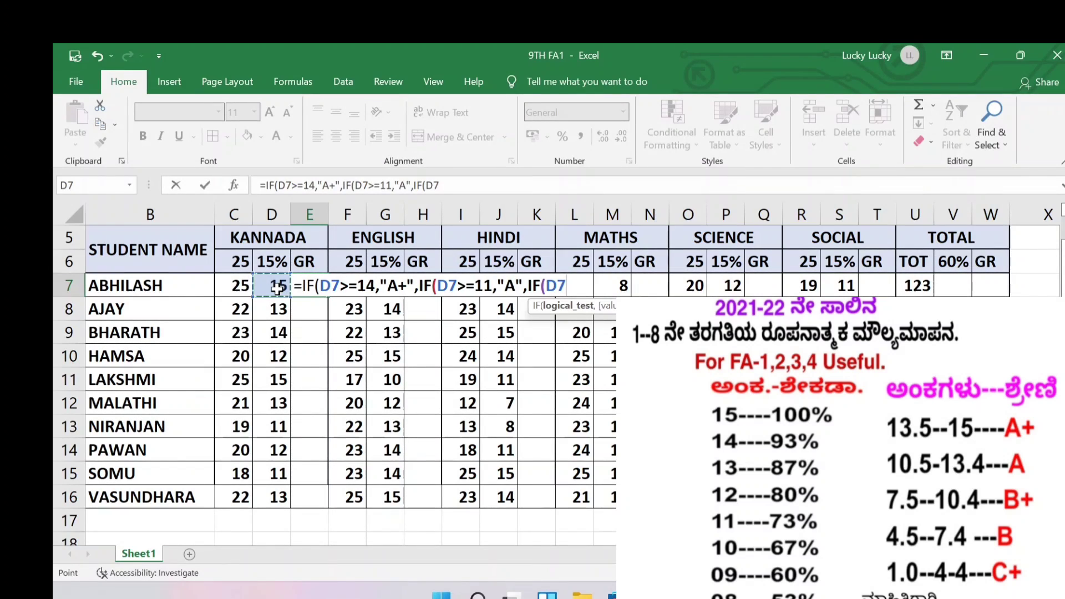
pyautogui.write('>=')
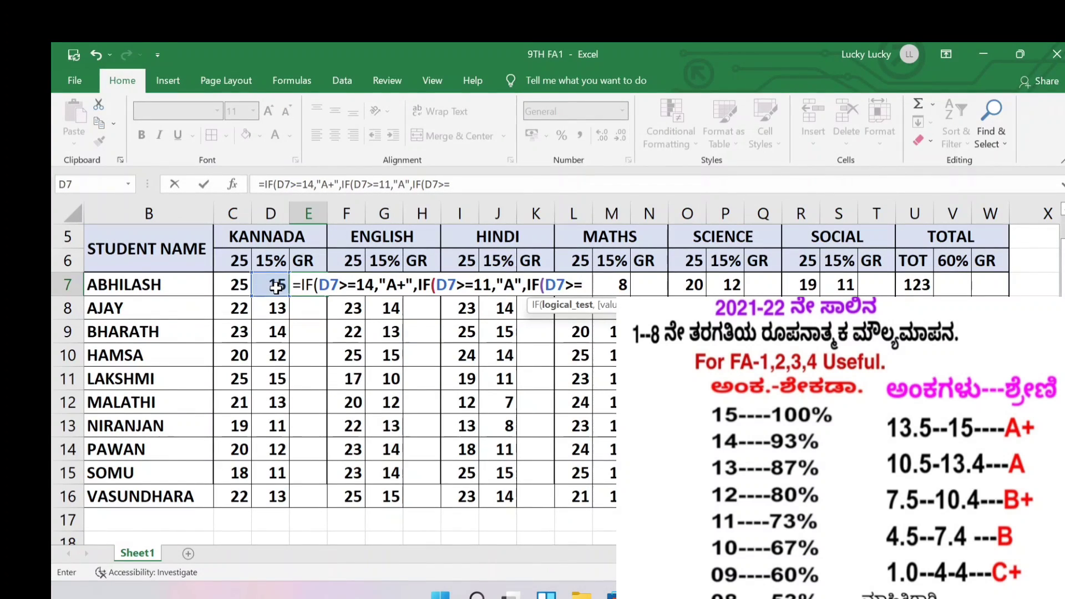
pyautogui.write('8,')
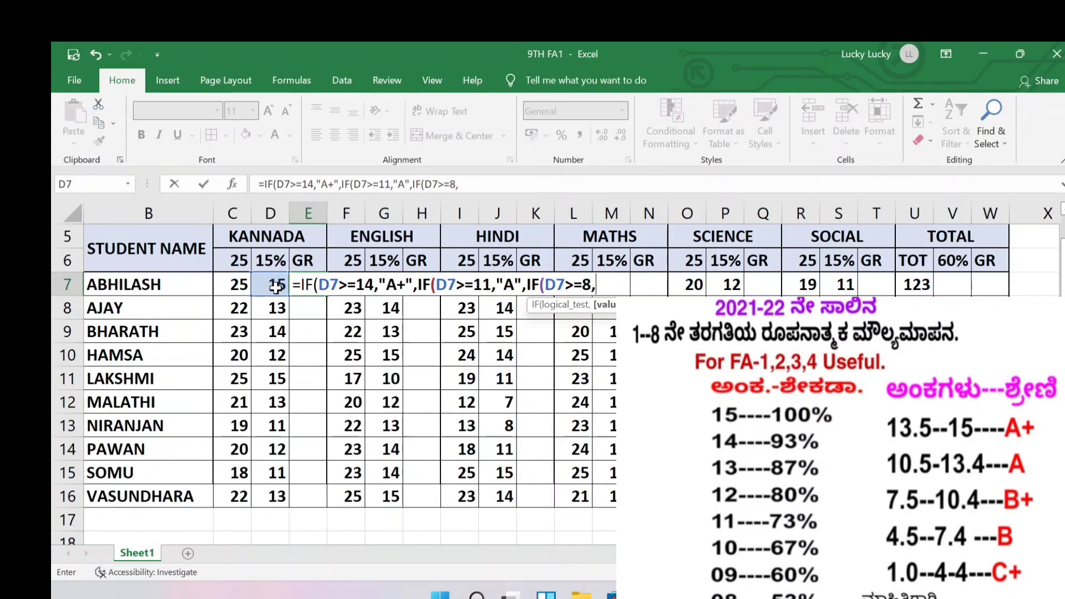
pyautogui.write('"')
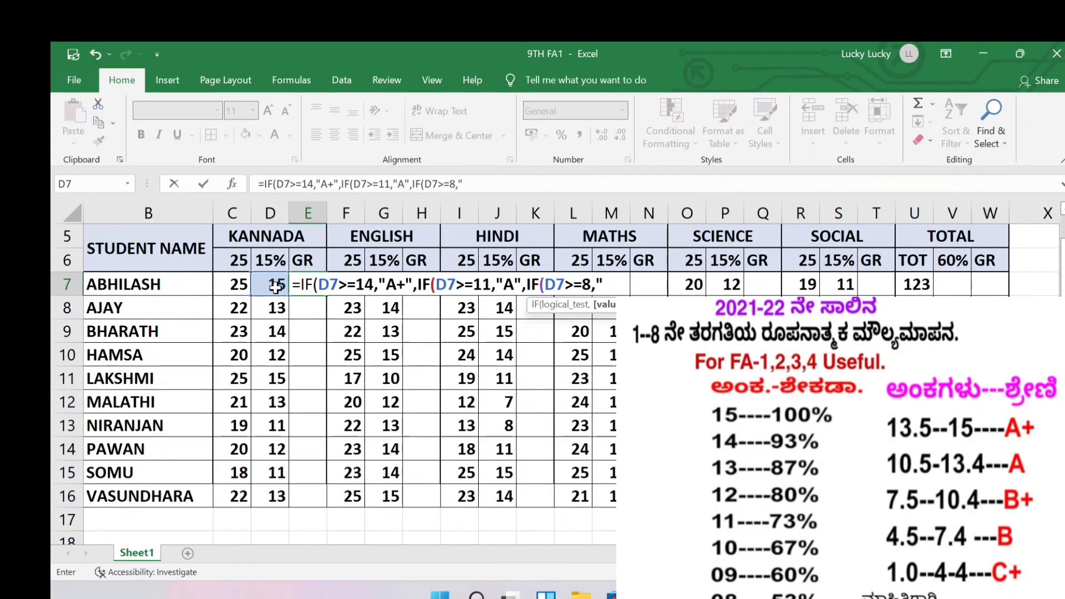
pyautogui.write('B+')
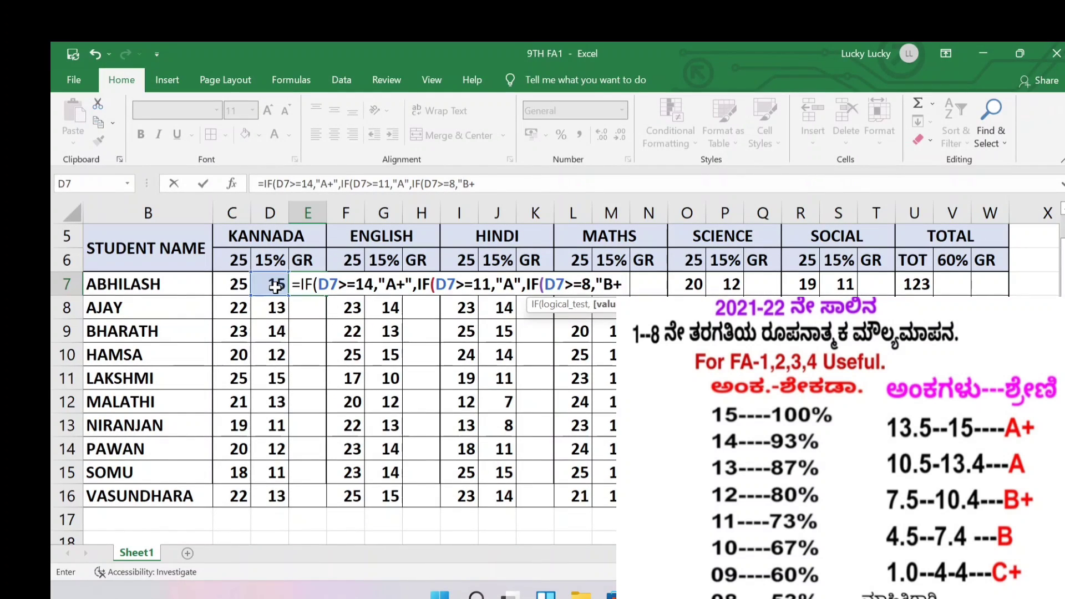
pyautogui.write('",')
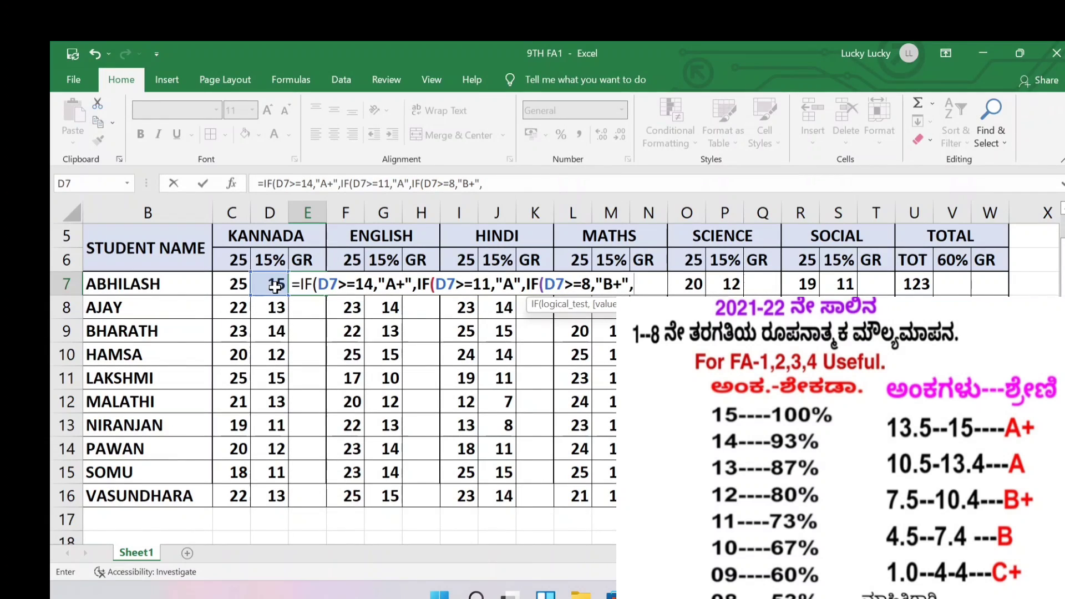
# - Add the nested condition IF(D7>=5,"B" to the Kannada grade formula in E7
pyautogui.write('IF(')
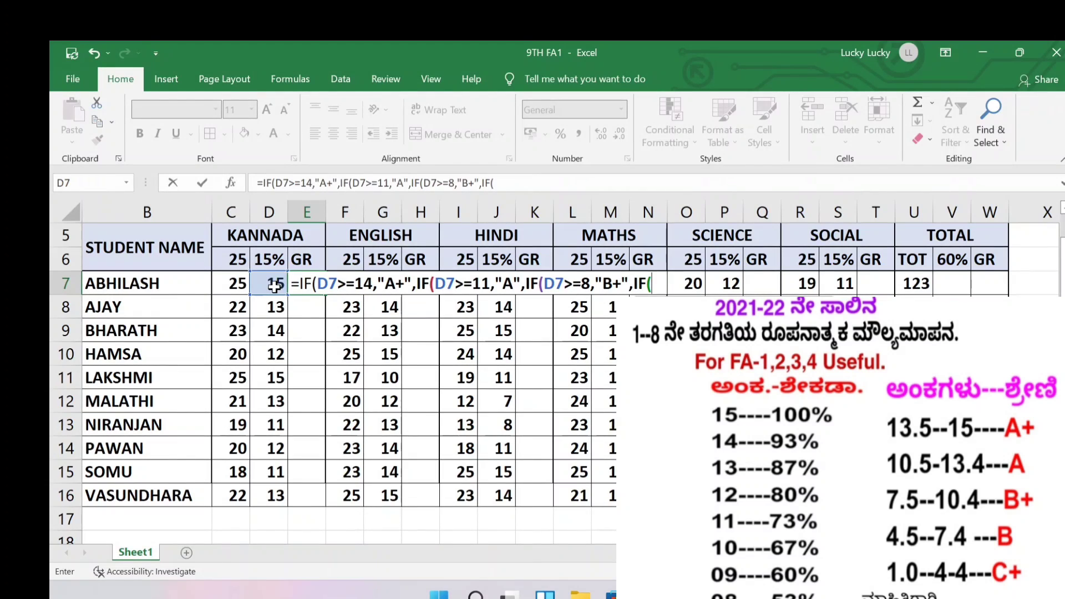
pyautogui.click(275, 286)
pyautogui.write('>')
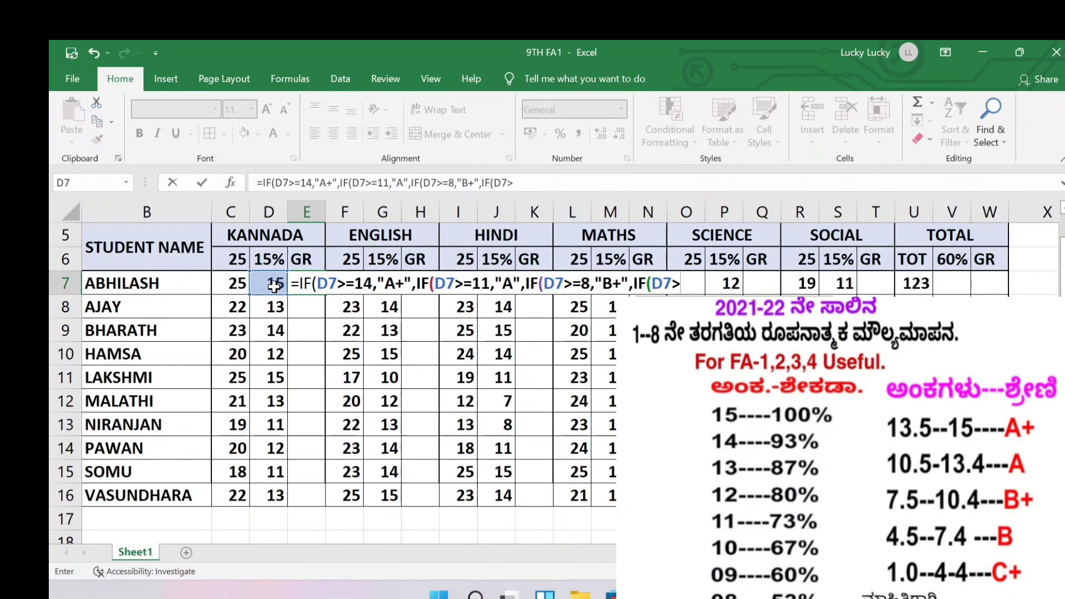
pyautogui.write('=')
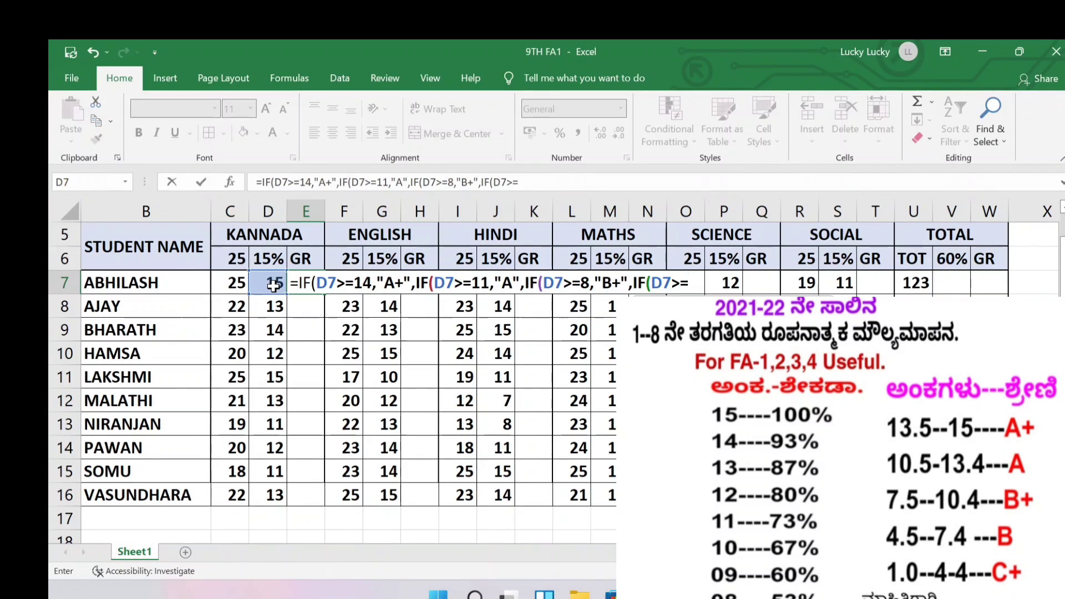
pyautogui.write('5')
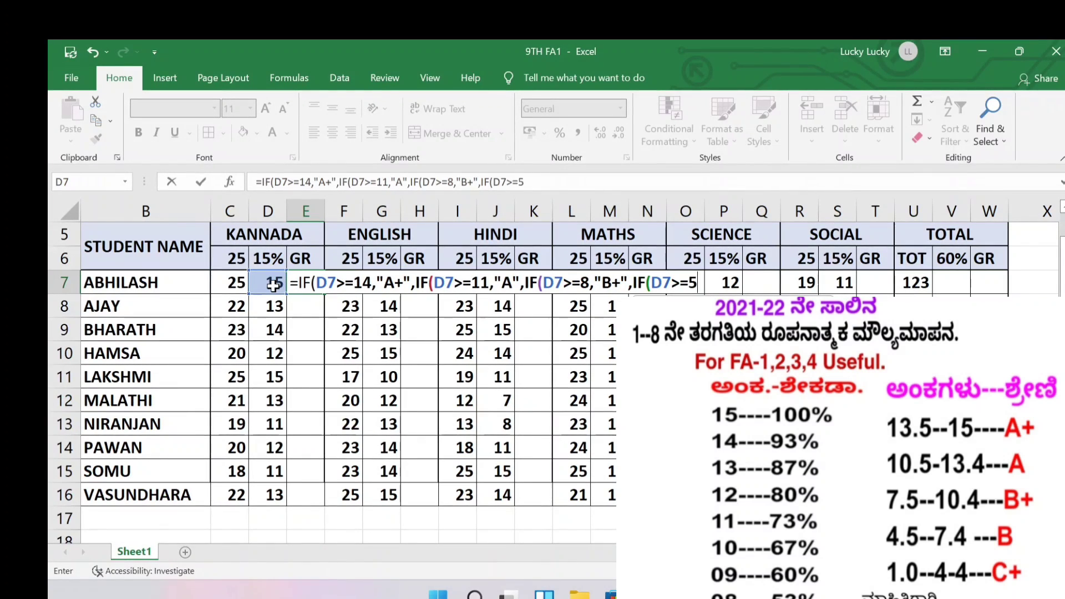
pyautogui.write(',')
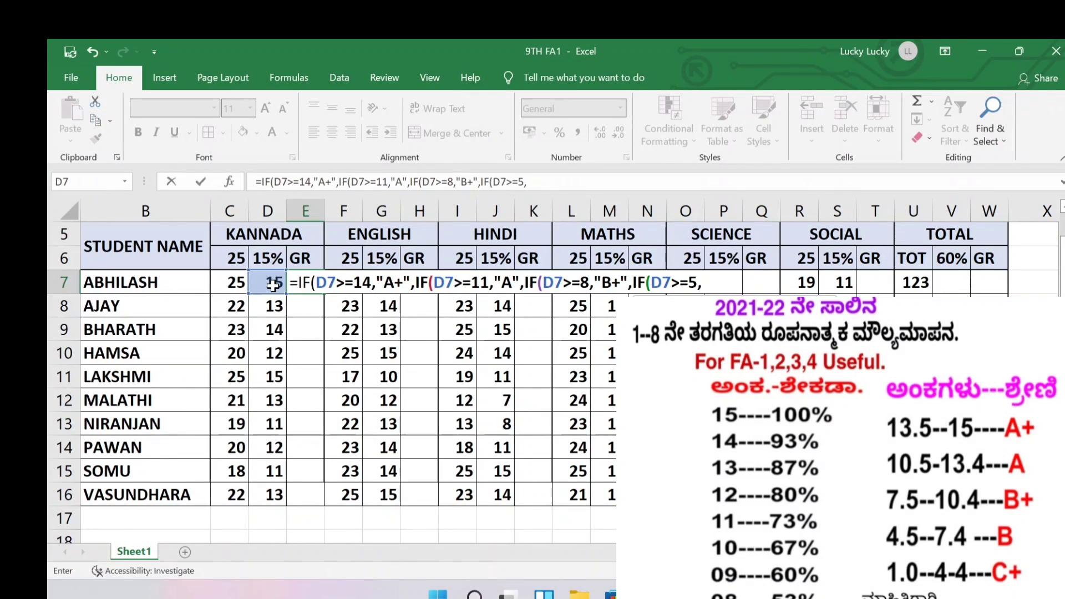
pyautogui.write('"')
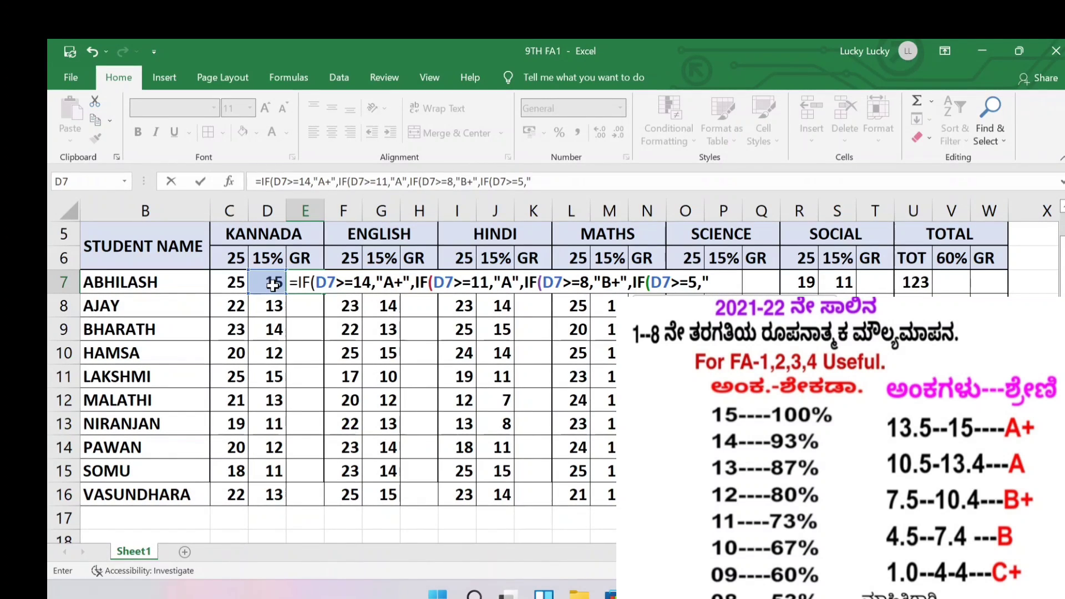
pyautogui.write('B')
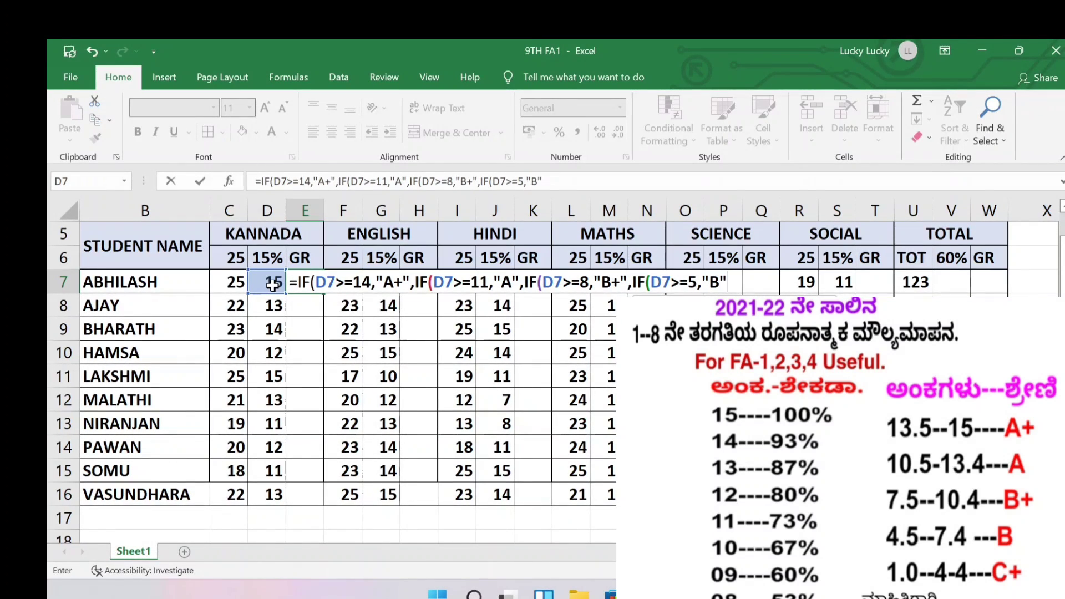
pyautogui.write('",')
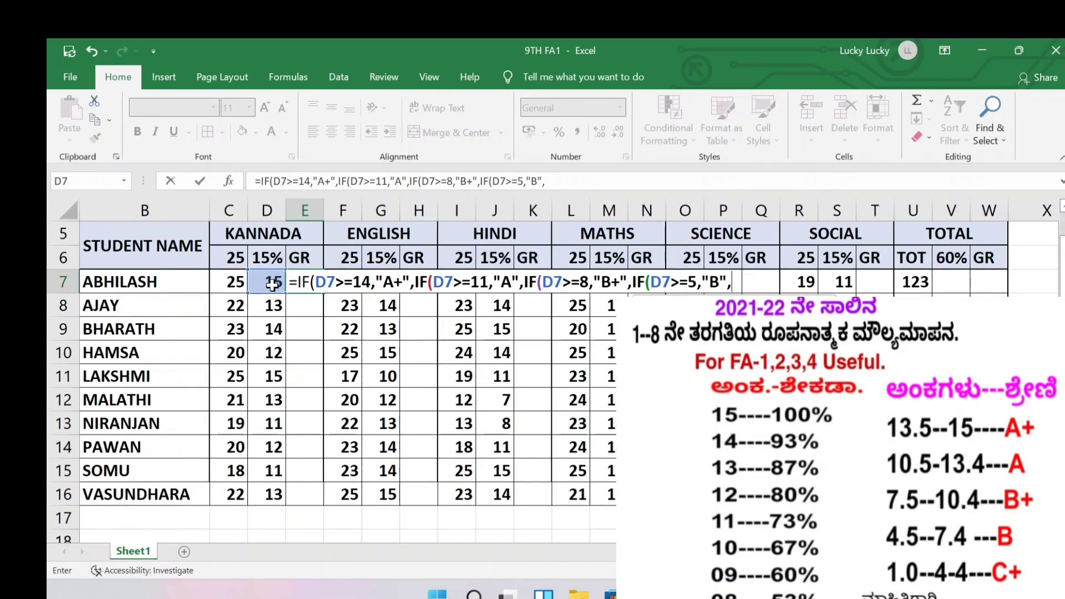
# - Complete the E7 grade formula with IF(D7>=0,"C+"))))) and fill it down to E16
pyautogui.write('IF(')
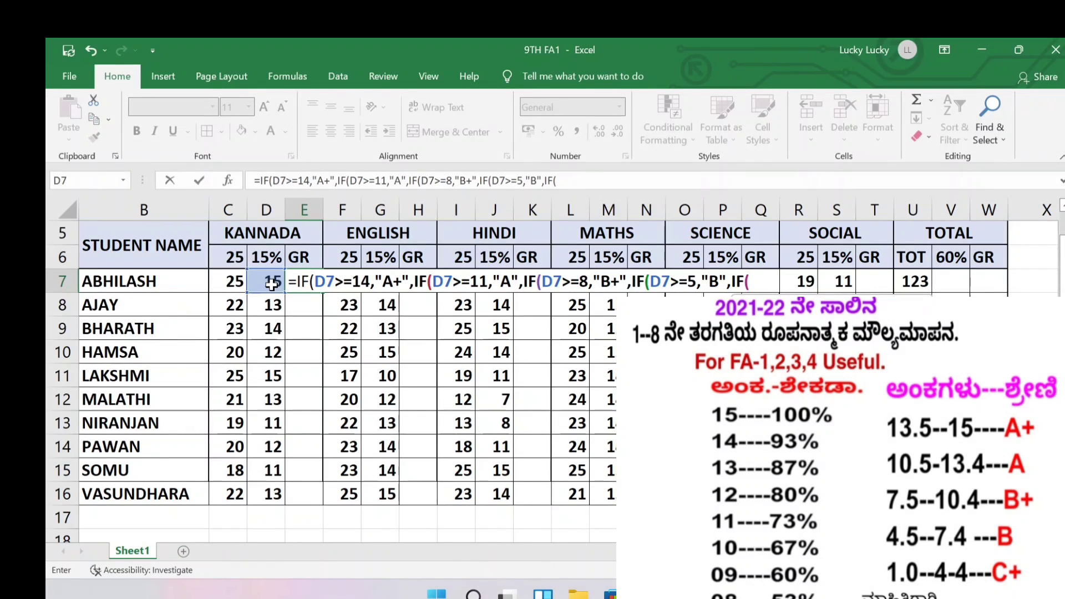
pyautogui.click(271, 284)
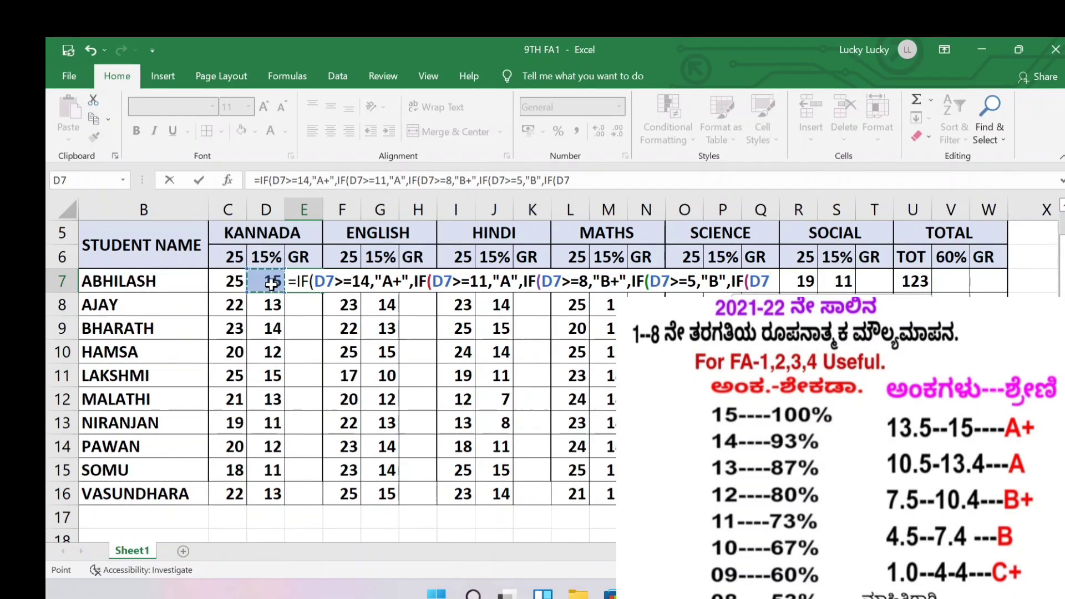
pyautogui.write('>=')
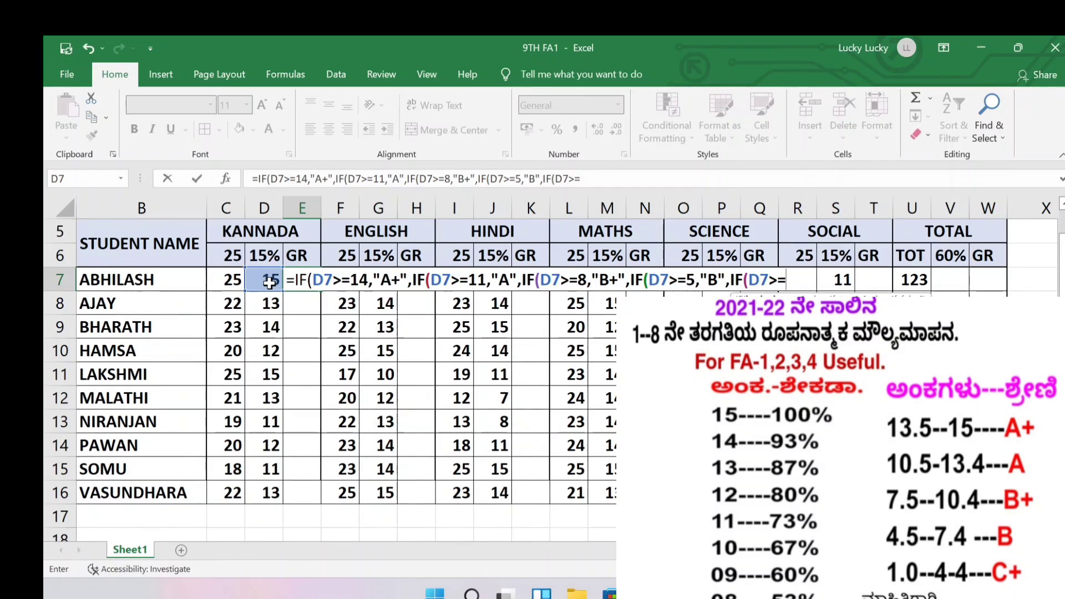
pyautogui.write('0')
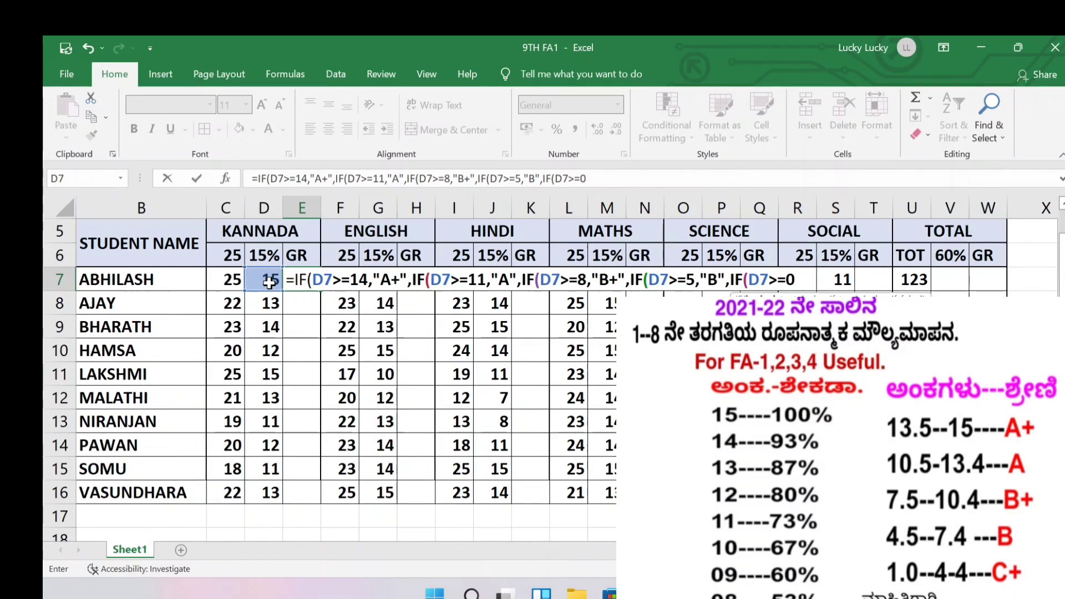
pyautogui.write(',"')
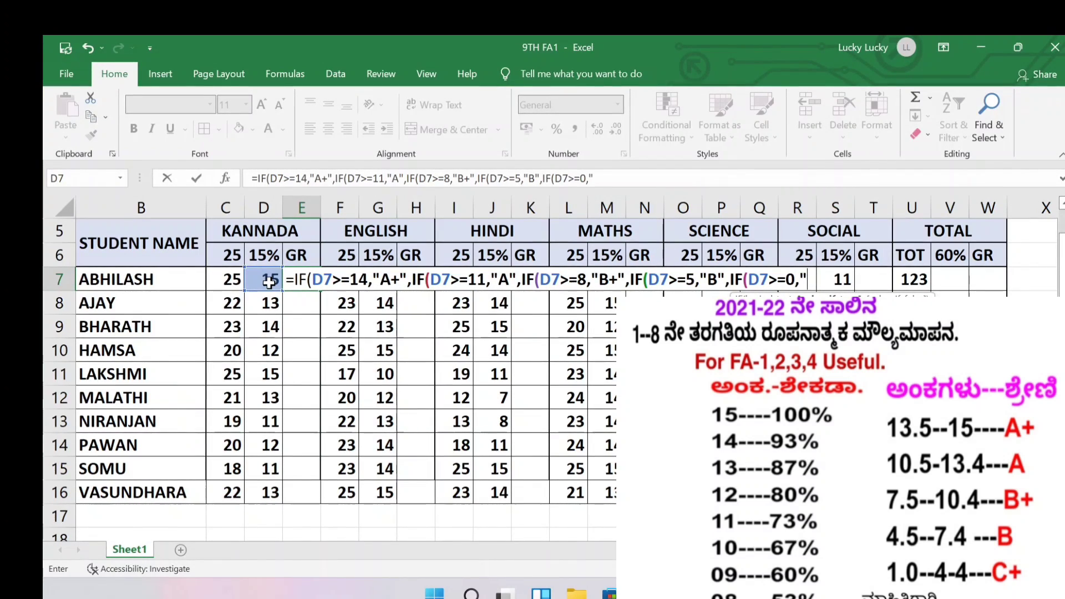
pyautogui.write('C+')
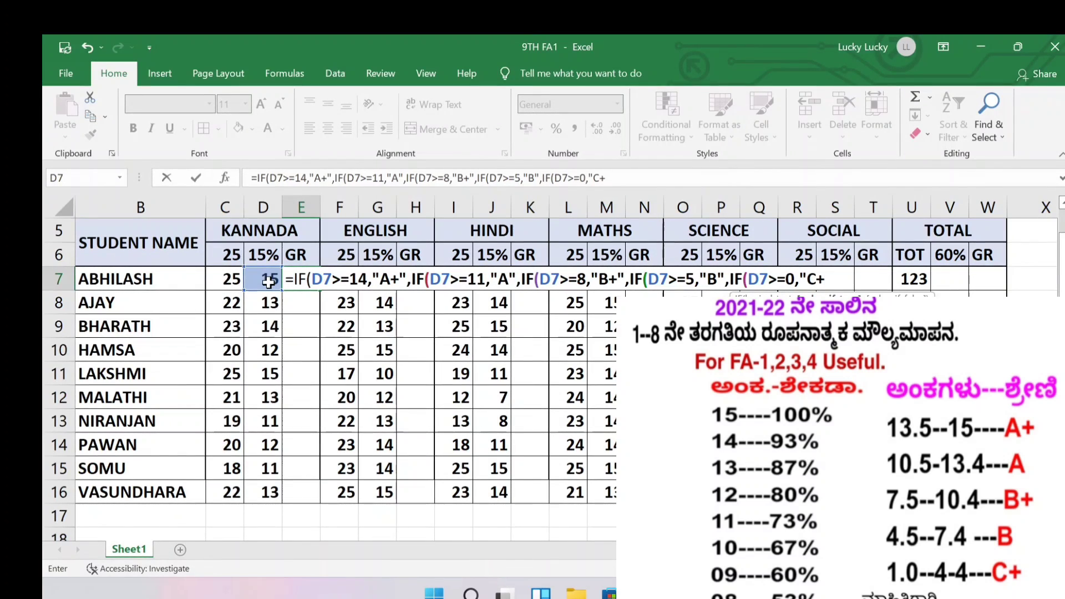
pyautogui.write('"')
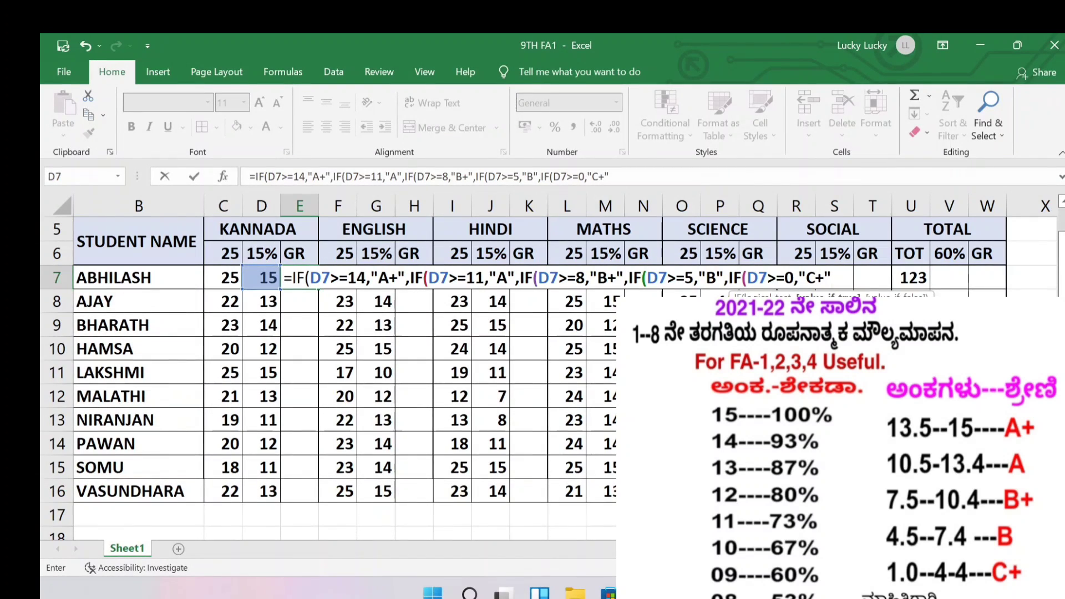
pyautogui.write('))')
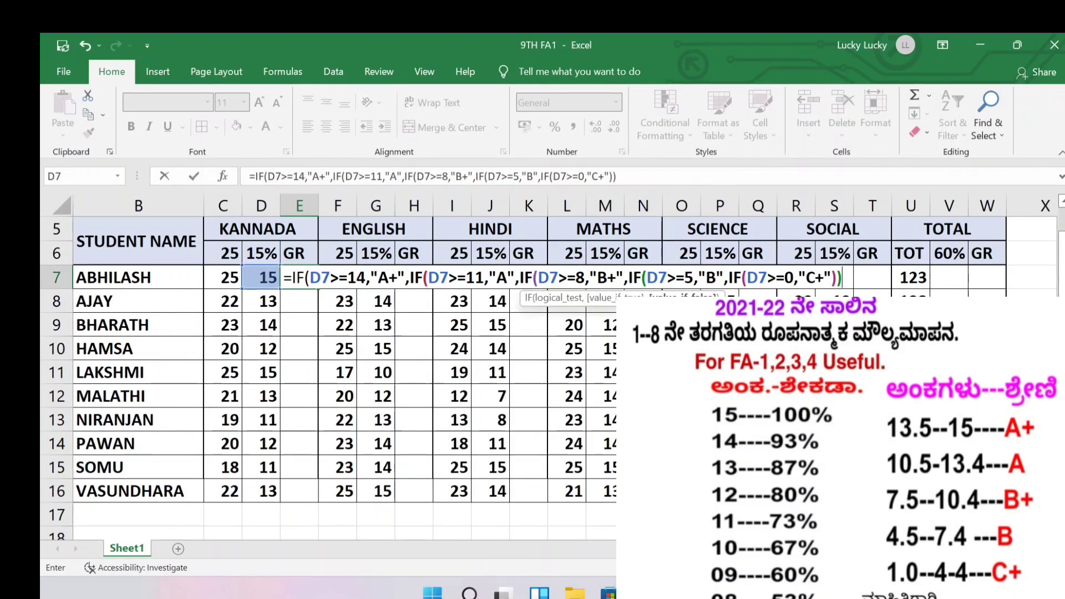
pyautogui.write(')))')
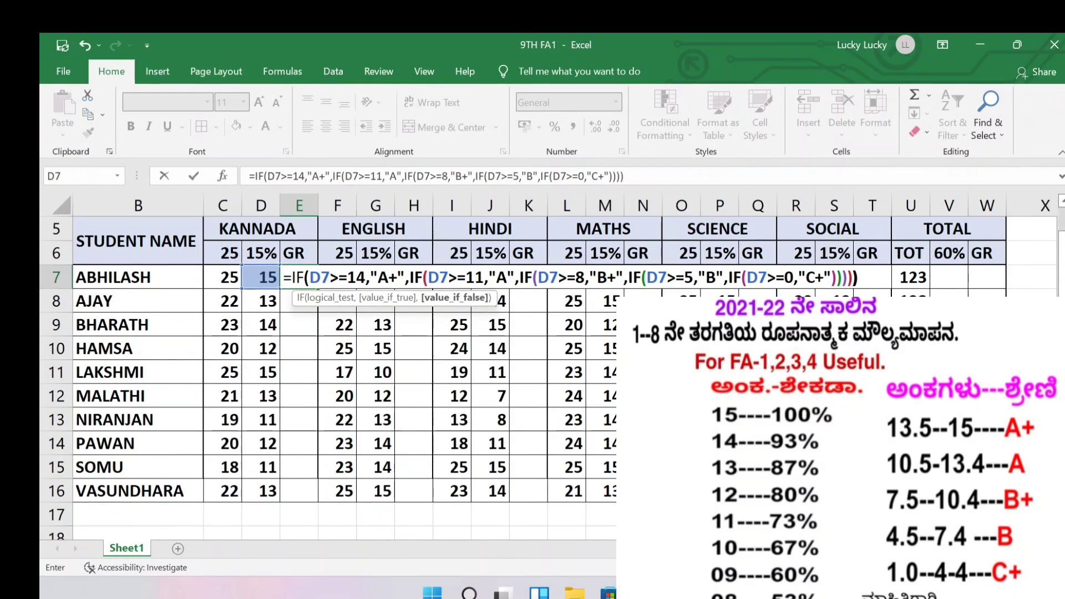
pyautogui.press('Return')
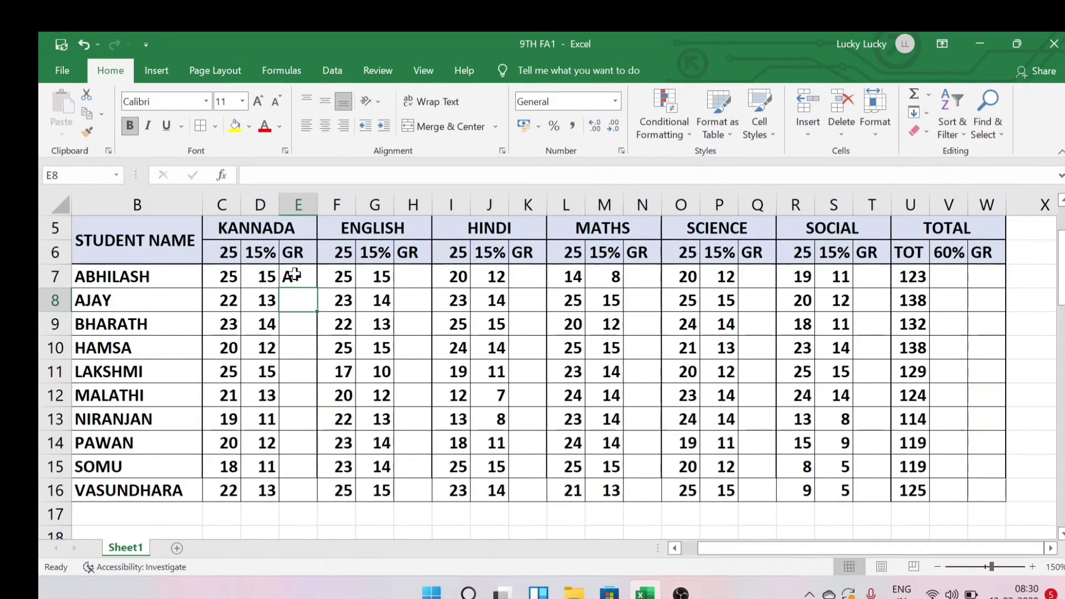
pyautogui.click(294, 277)
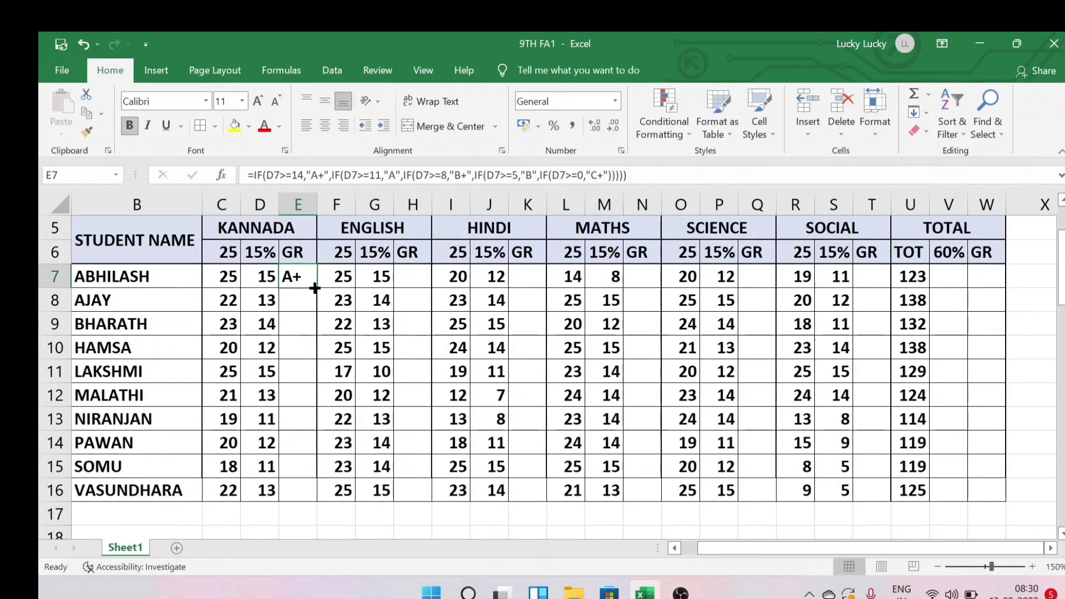
pyautogui.moveTo(315, 288); pyautogui.dragTo(327, 496)
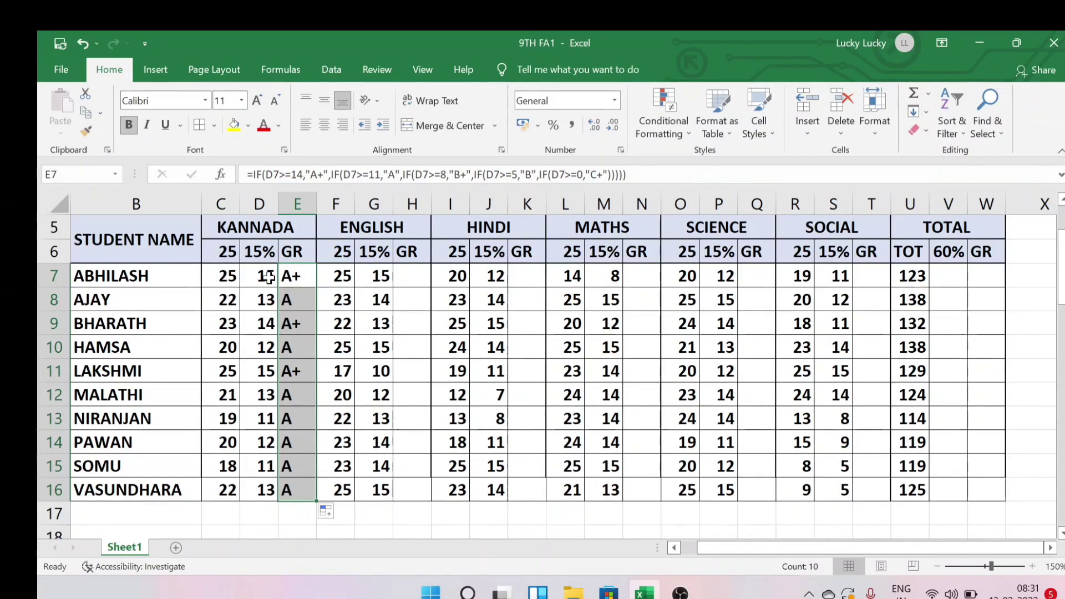
# - Start the English grade formula in H7 with =IF(G7>=14,"A+" as its first condition
pyautogui.click(417, 281)
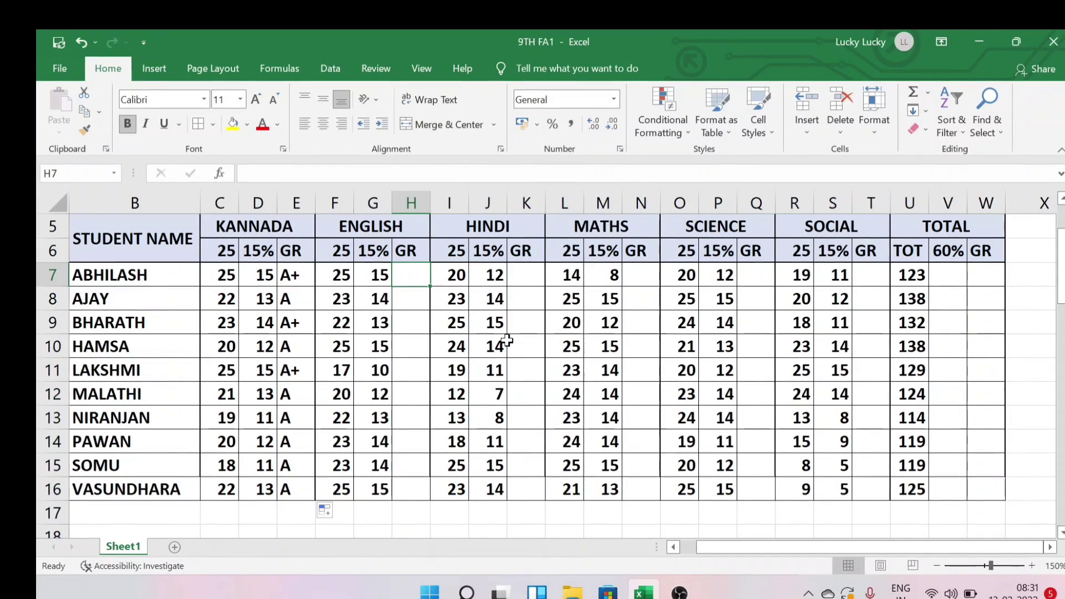
pyautogui.write('=')
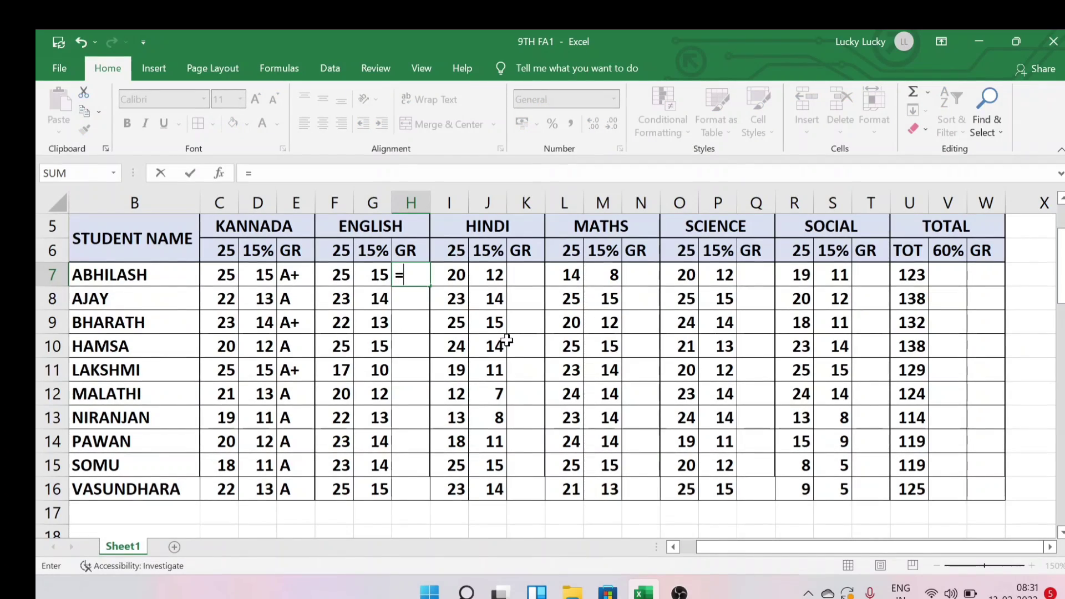
pyautogui.write('I')
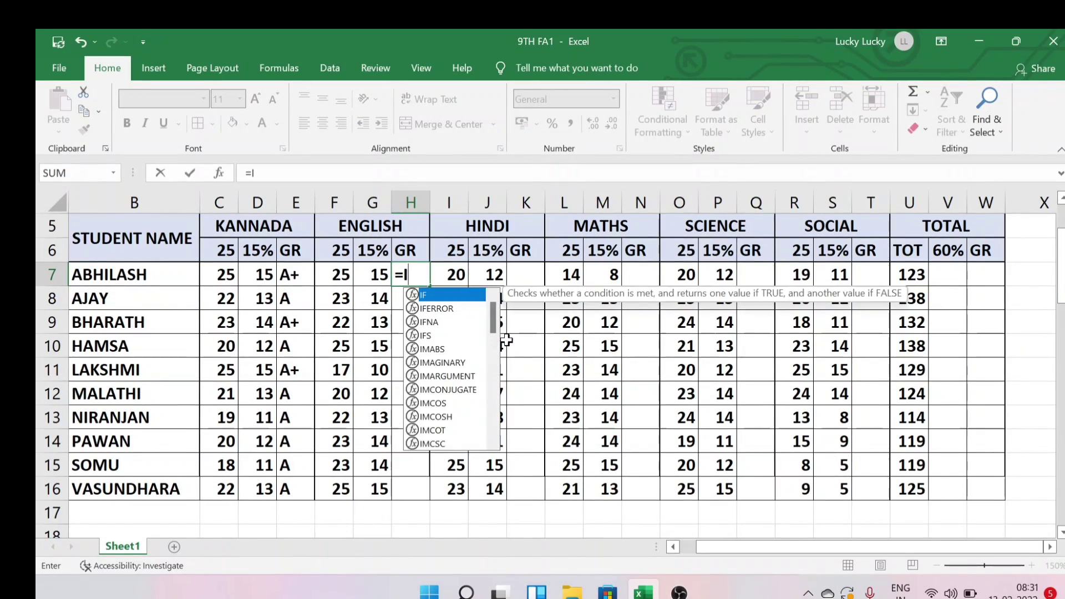
pyautogui.write('F(')
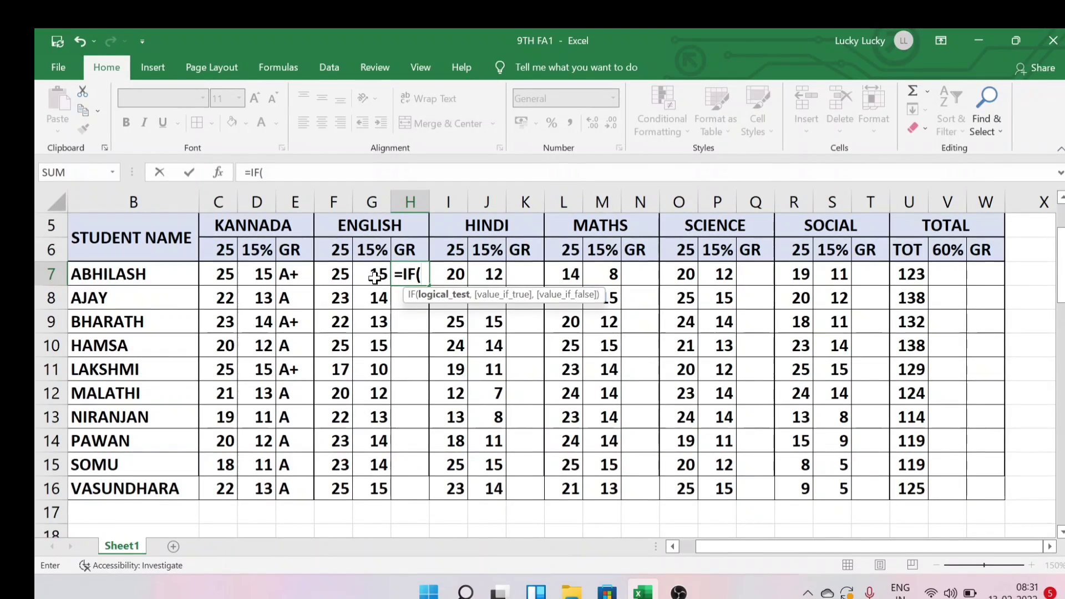
pyautogui.click(374, 277)
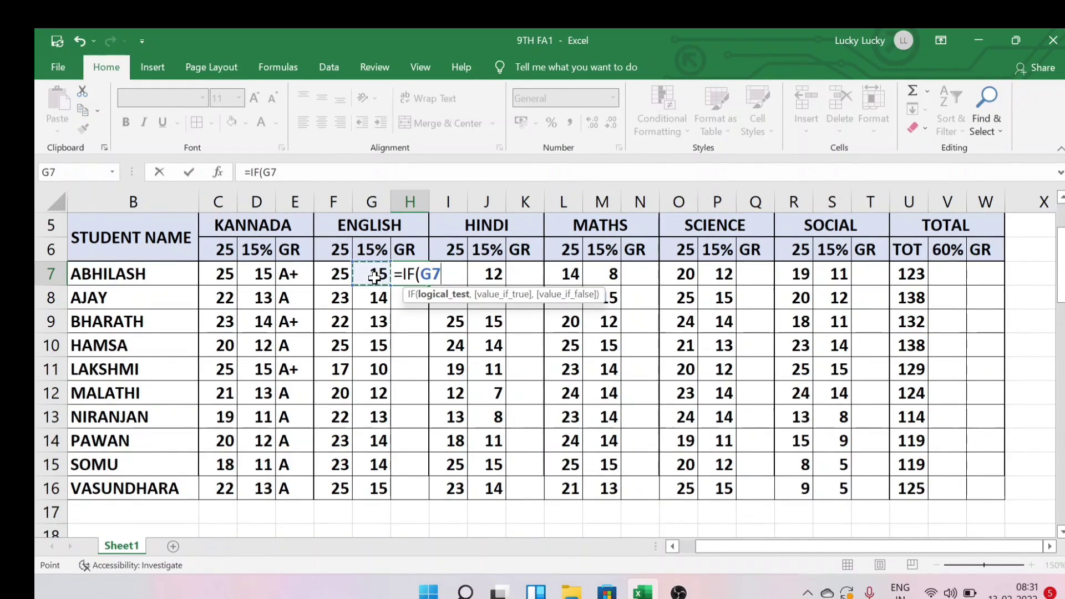
pyautogui.write('>=')
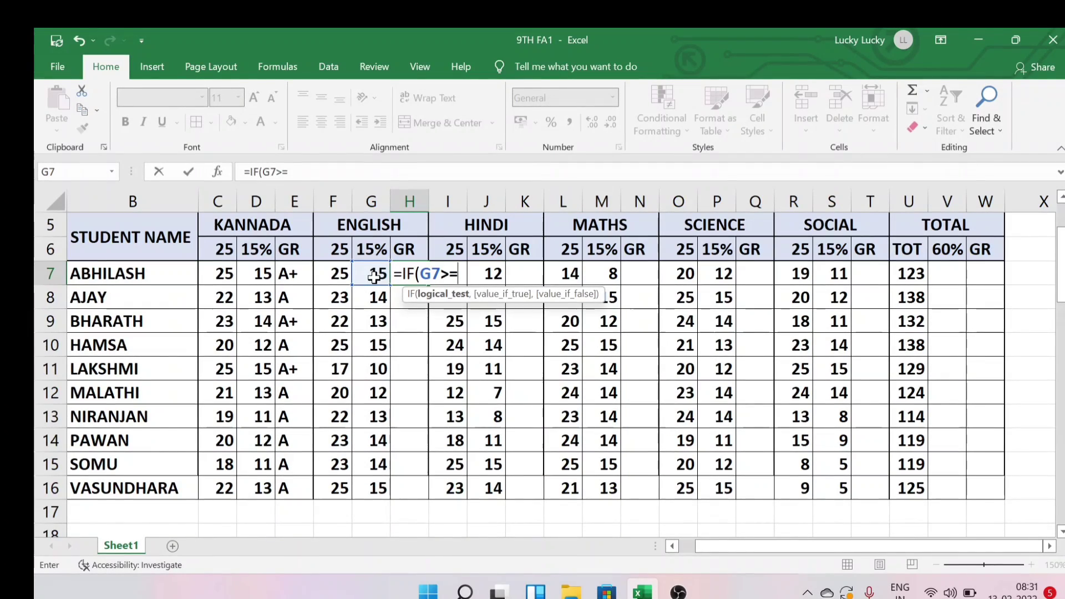
pyautogui.write('14,"')
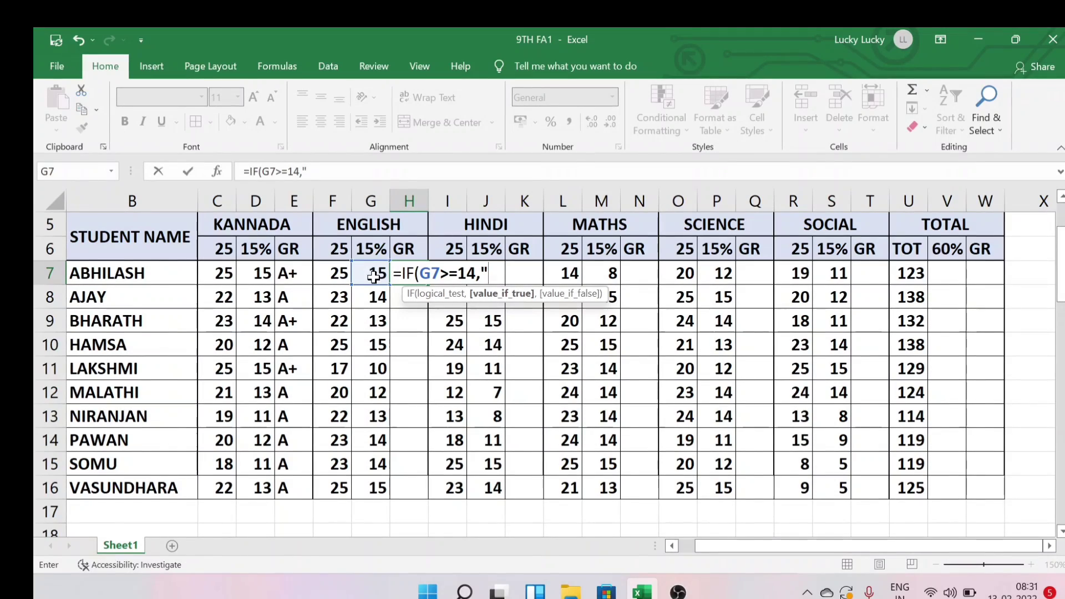
pyautogui.write('A+')
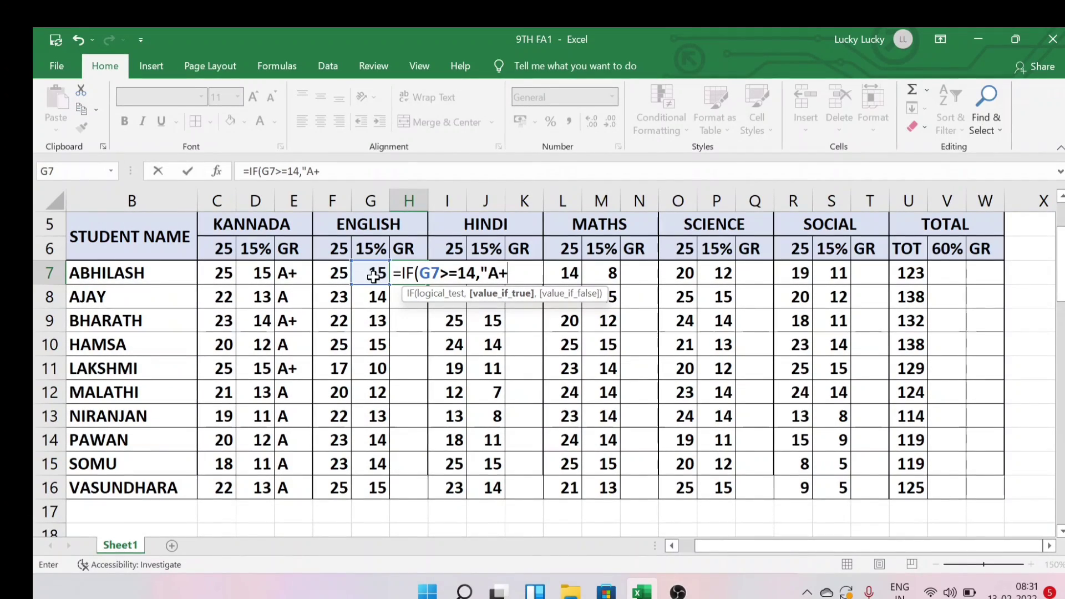
pyautogui.write('",')
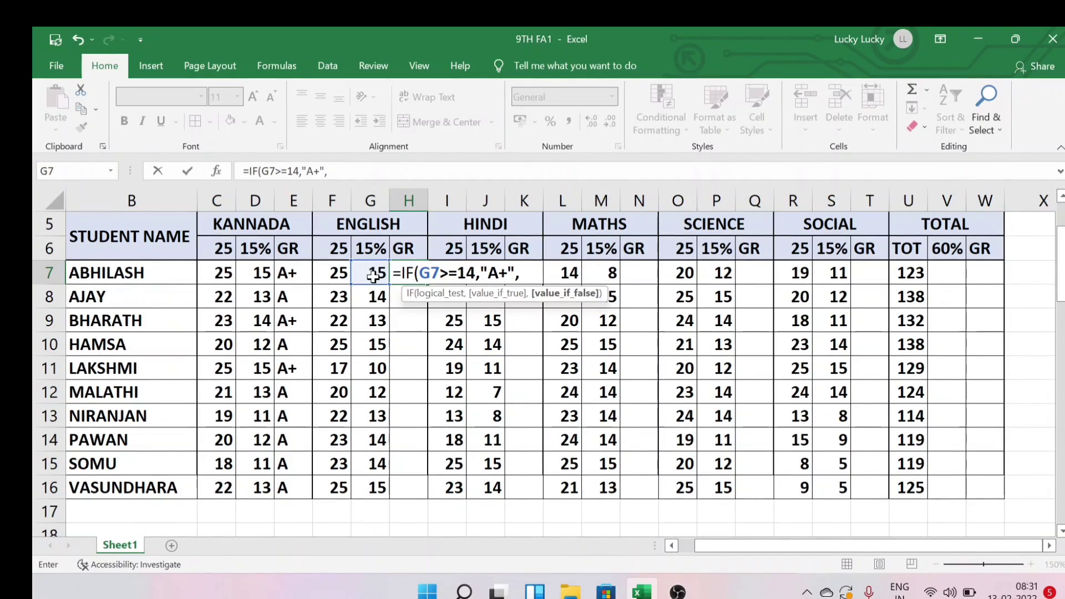
# - Add the nested condition IF(G7>=11,"A" to the English grade formula in H7
pyautogui.write('IF')
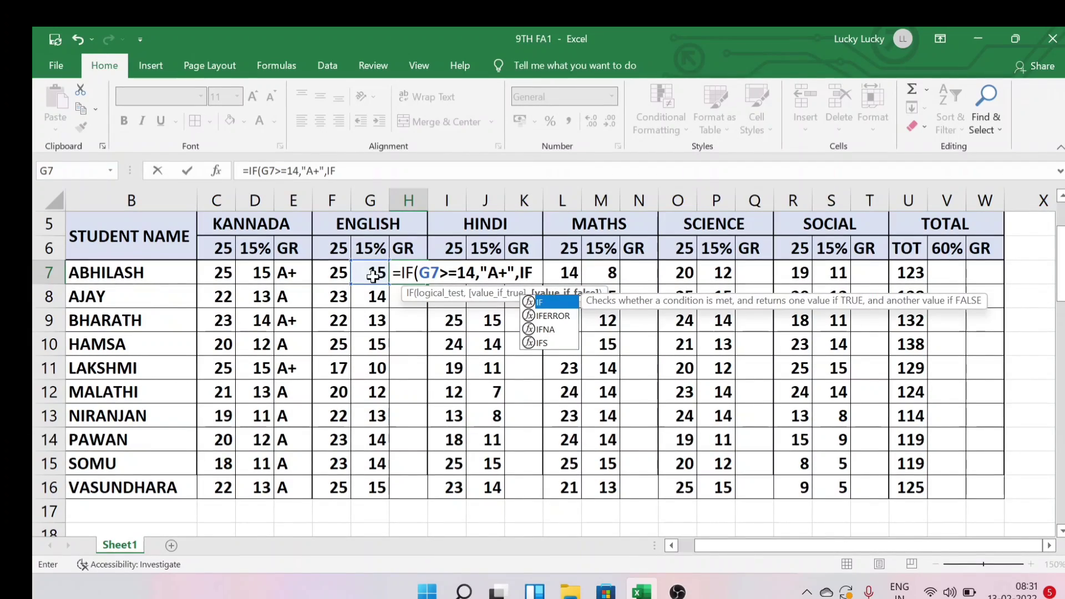
pyautogui.write('(G7')
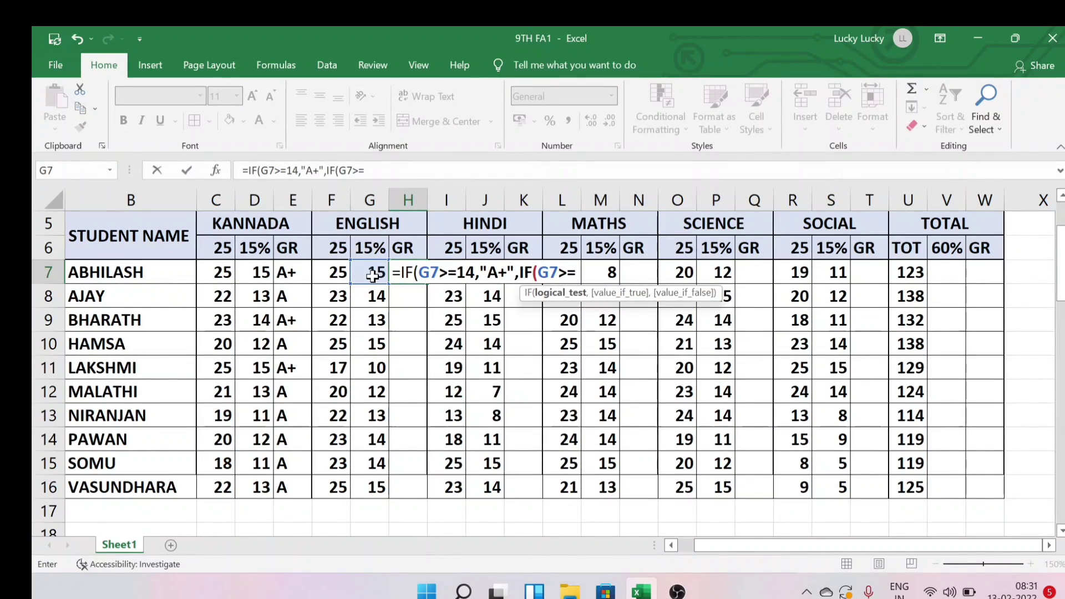
pyautogui.write('>=11,')
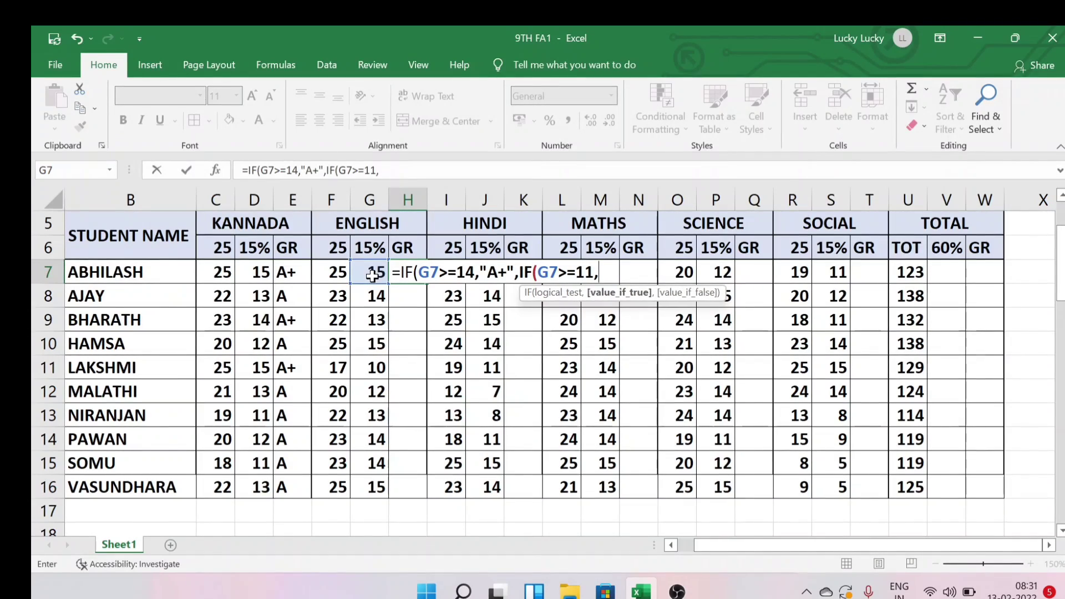
pyautogui.write('"A')
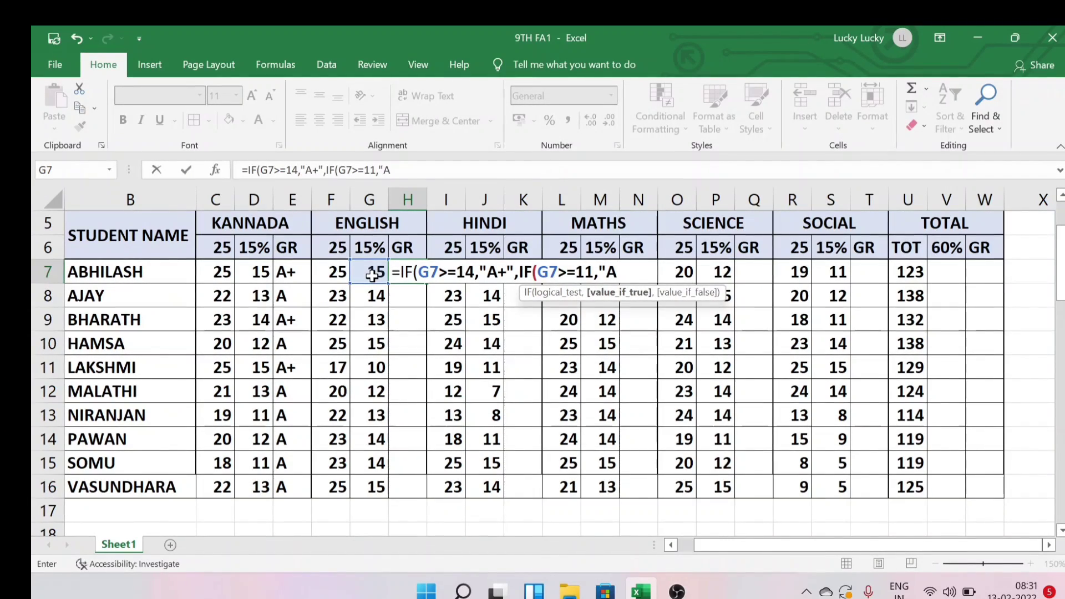
pyautogui.write('",I')
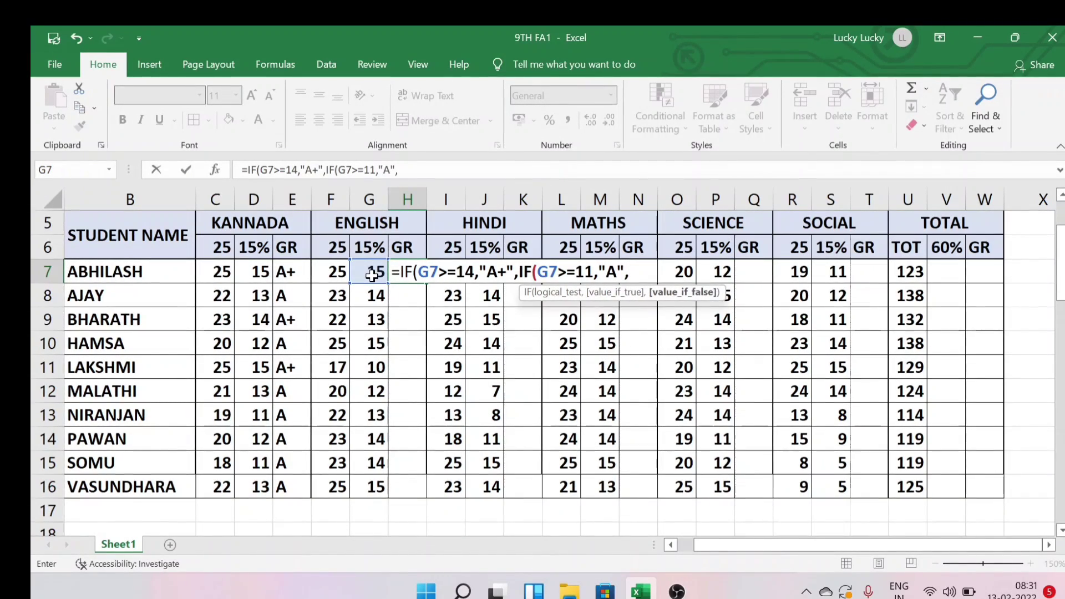
# - Add the nested condition IF(G7>=8,"B+" to the H7 grade formula
pyautogui.write('F')
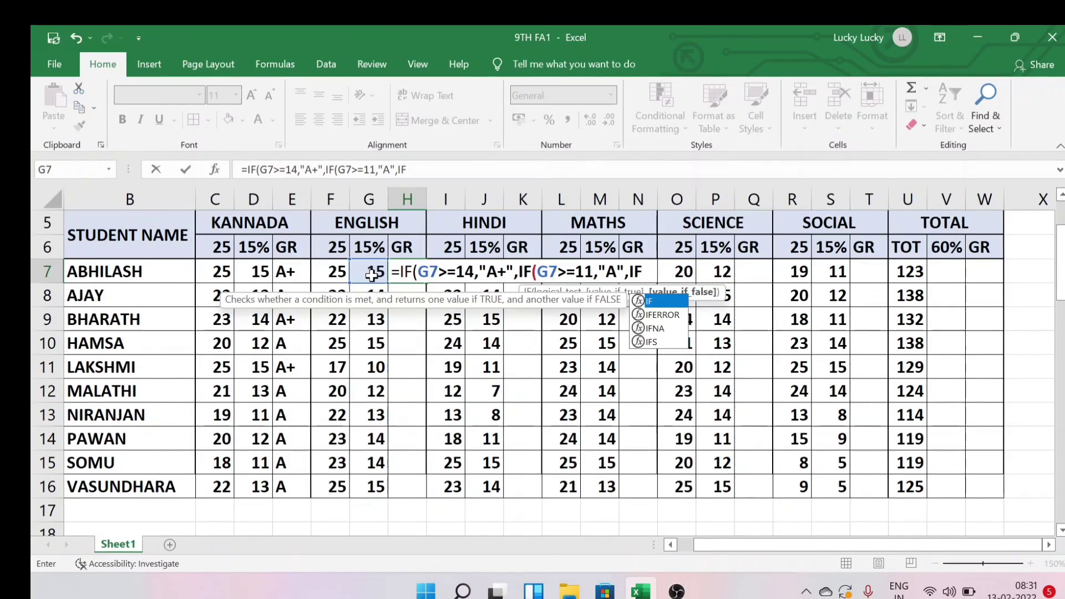
pyautogui.write('(G7')
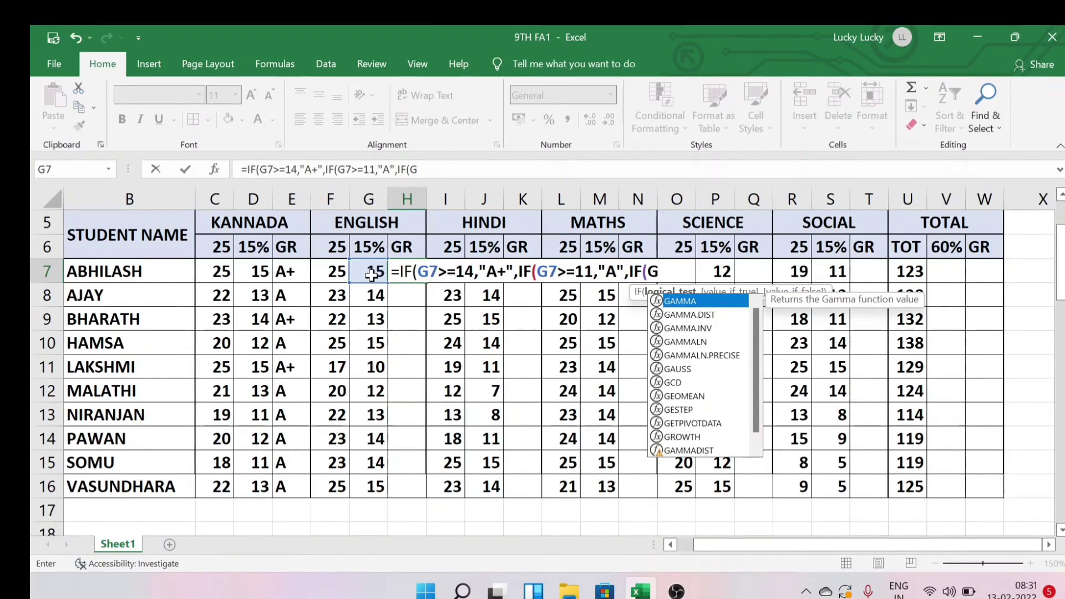
pyautogui.write('>=')
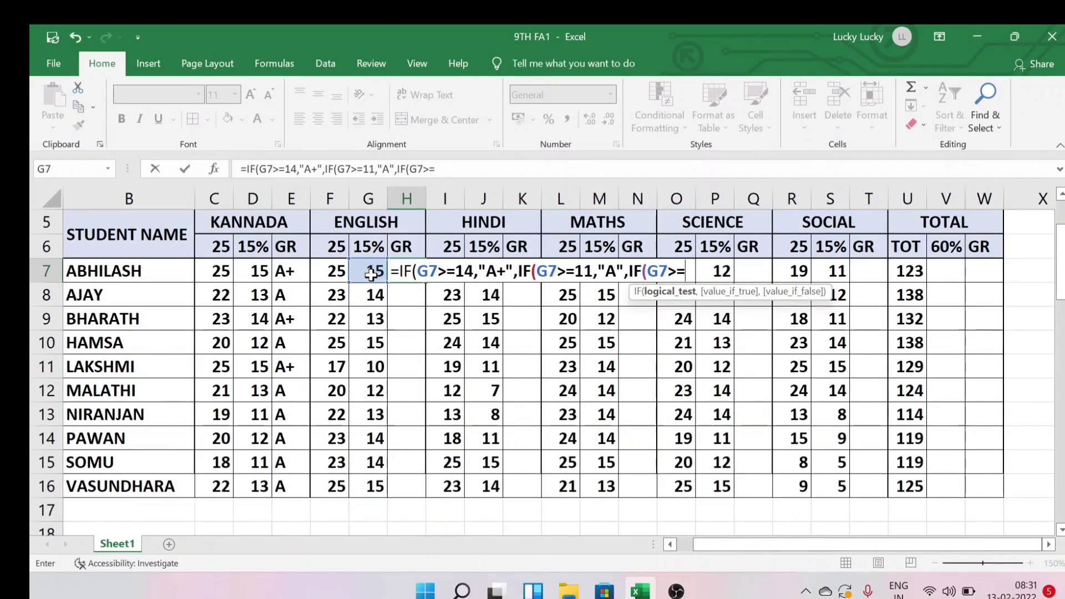
pyautogui.write('8')
pyautogui.write(',"')
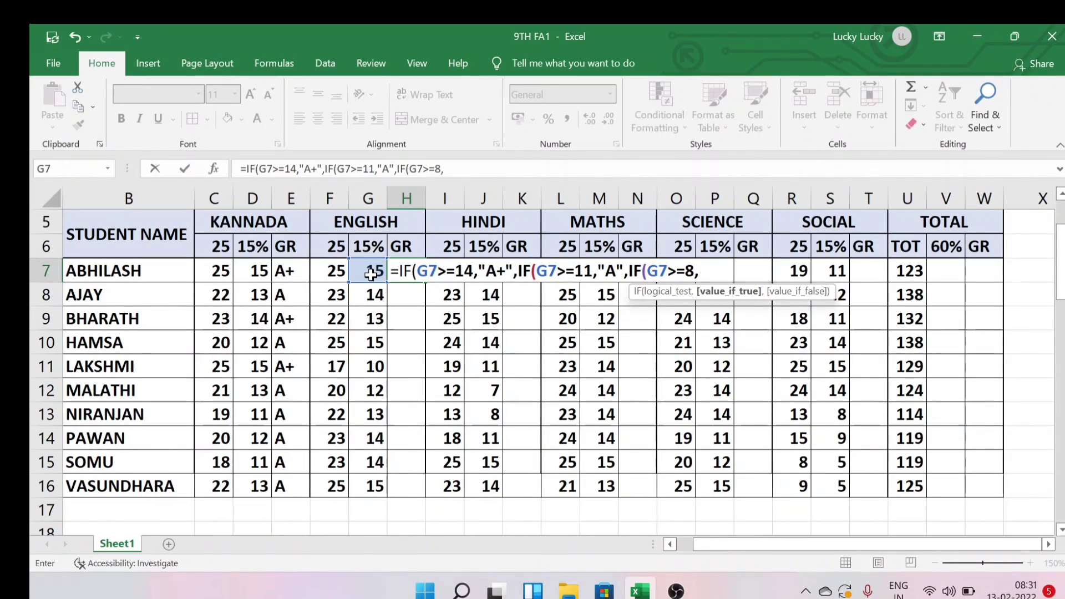
pyautogui.write('B')
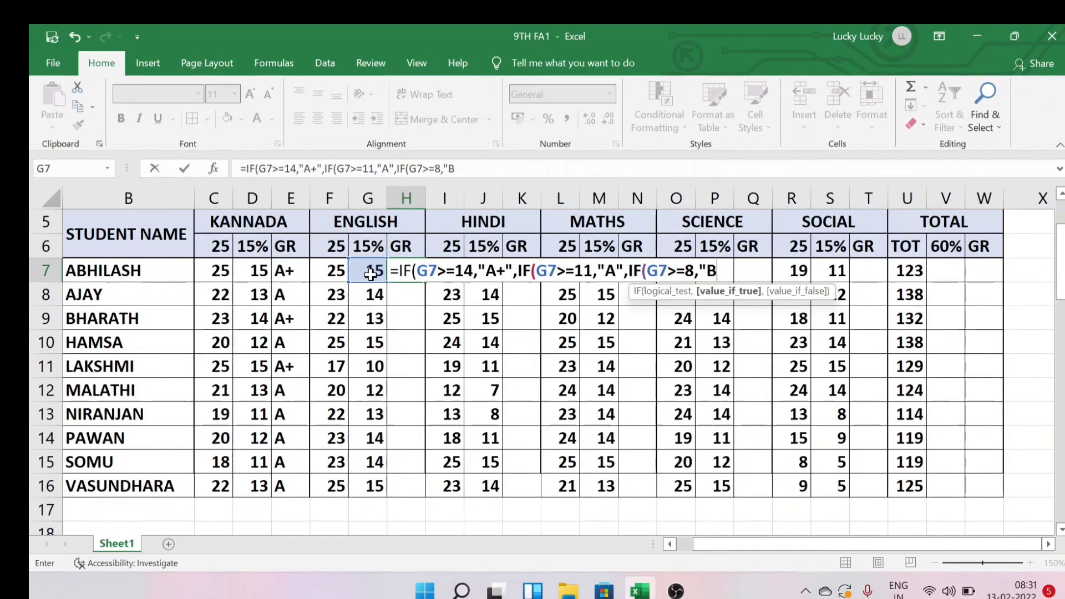
pyautogui.write('+"')
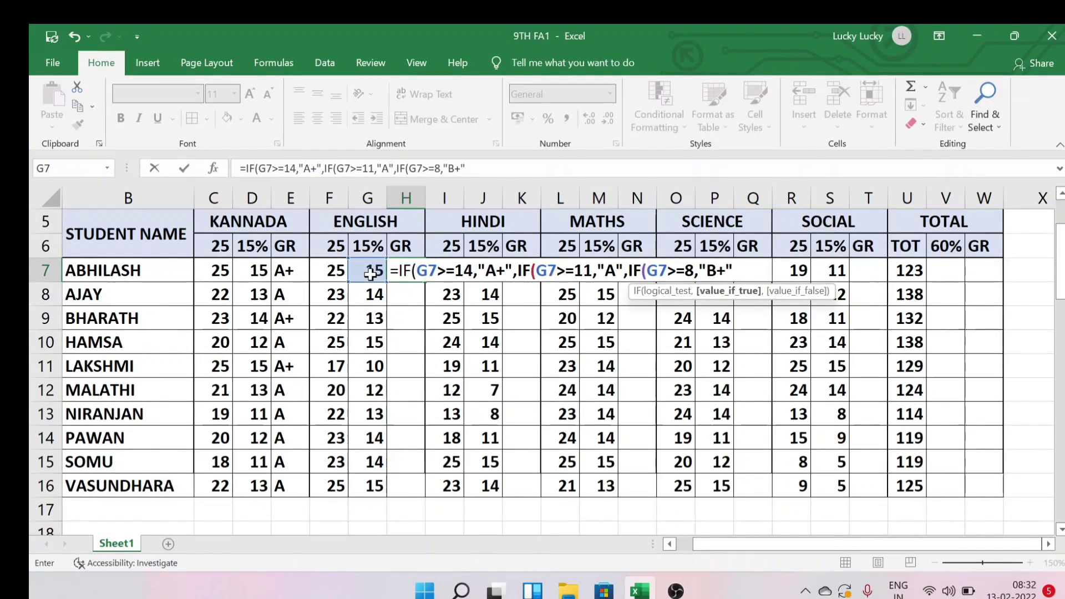
# - Add the nested condition IF(G7>=5,"B" to the English grade formula in H7
pyautogui.write(',IF')
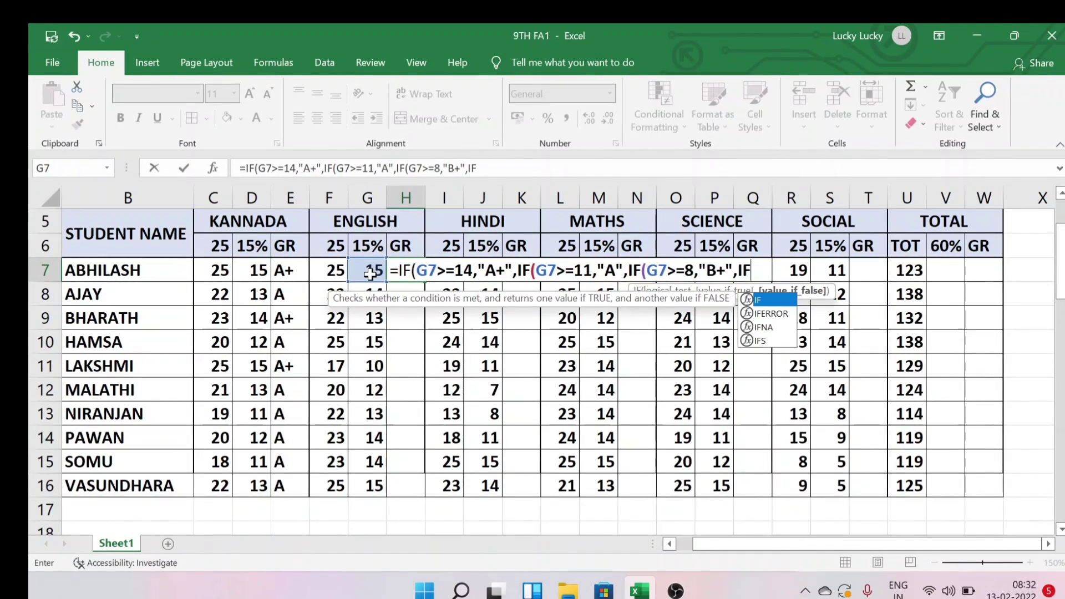
pyautogui.write('(')
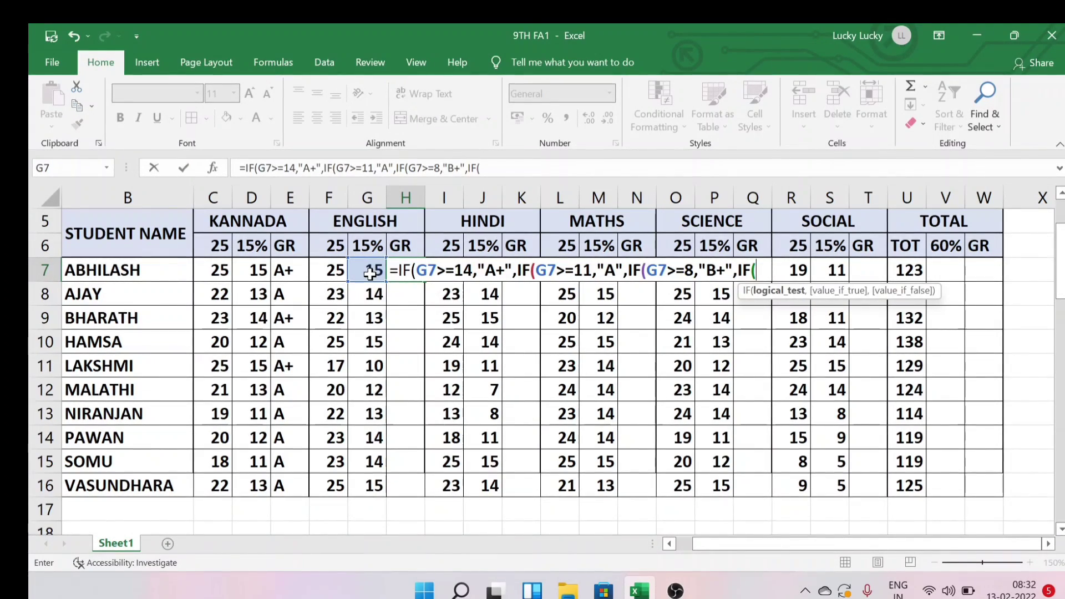
pyautogui.write('G7')
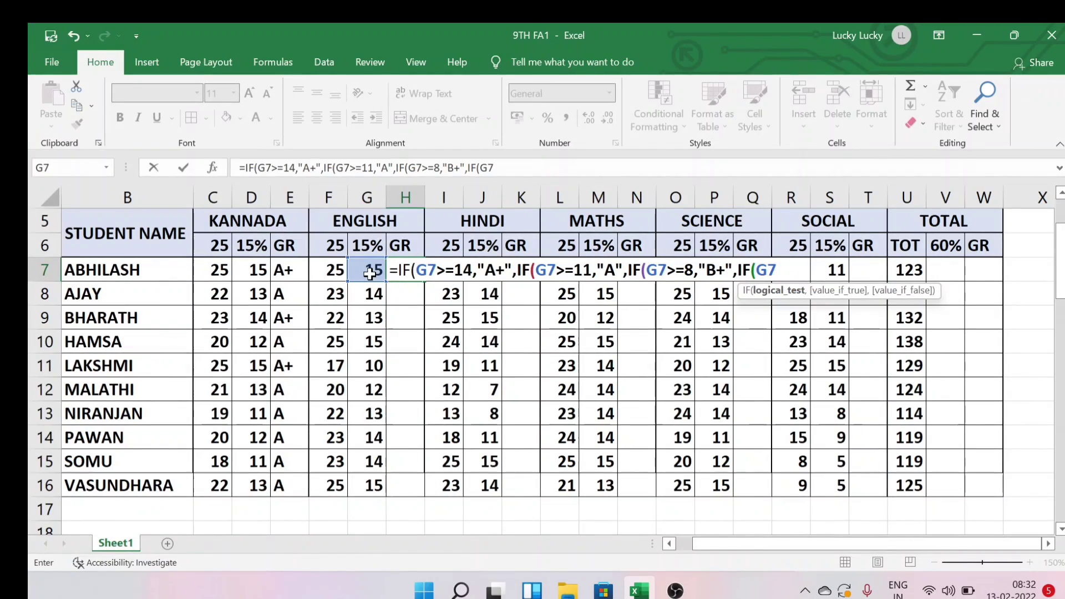
pyautogui.write('>=')
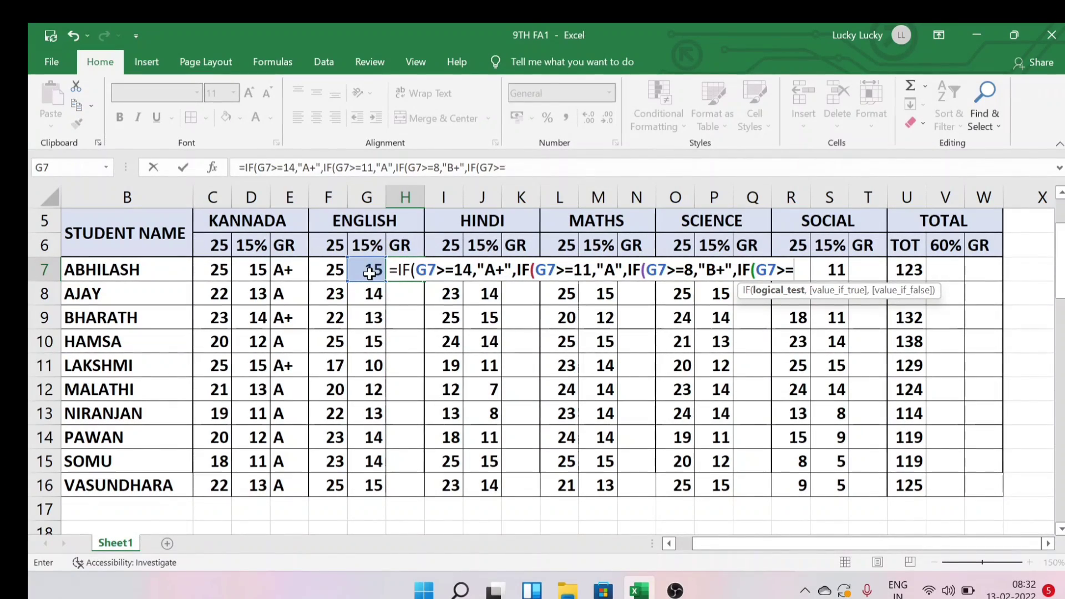
pyautogui.write('5')
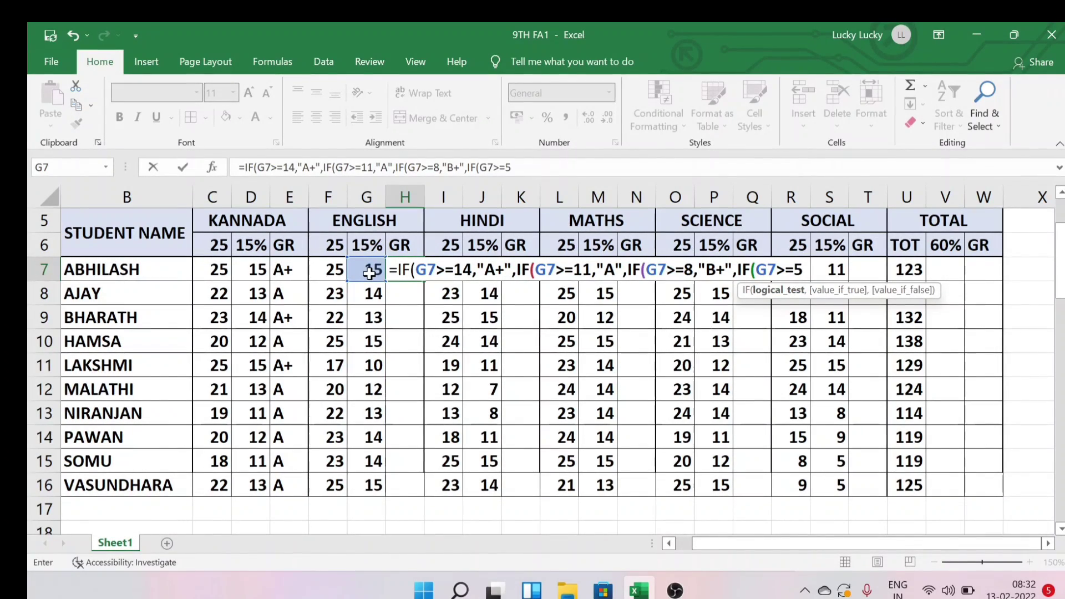
pyautogui.write(',"')
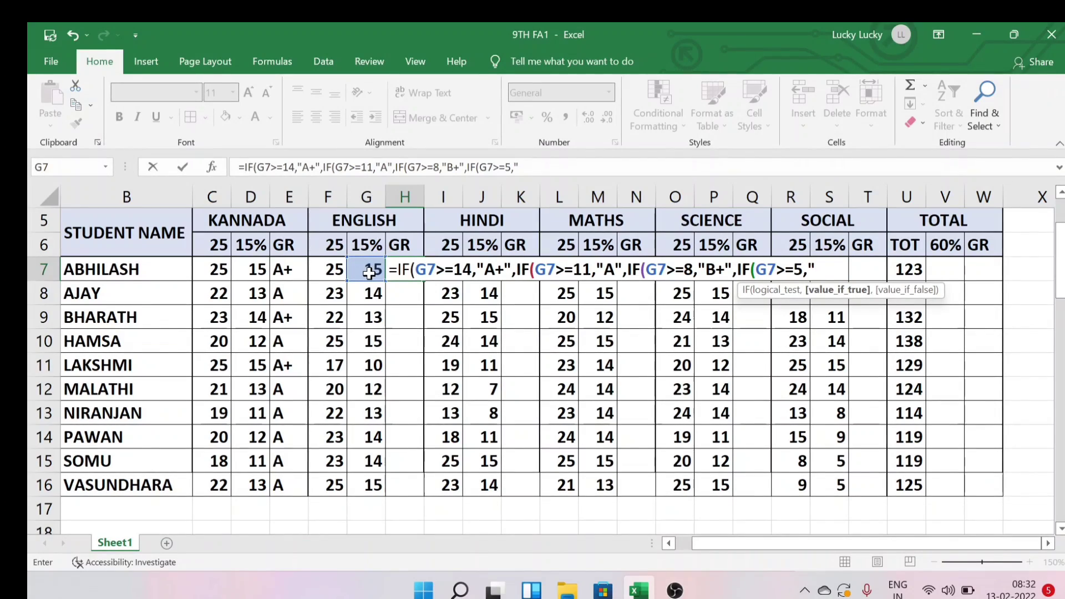
pyautogui.write('B"')
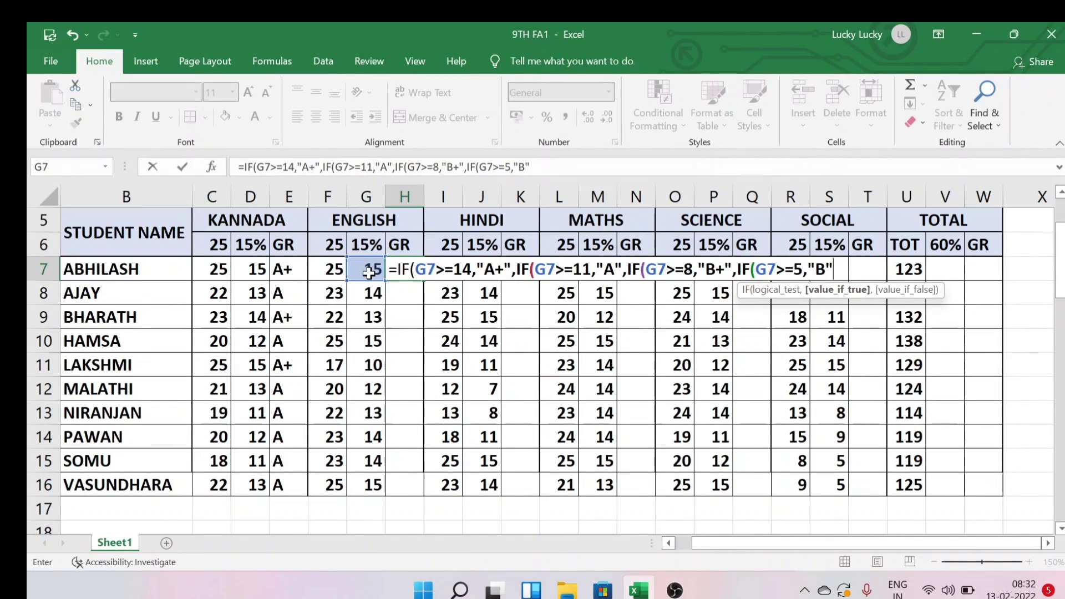
pyautogui.write(',')
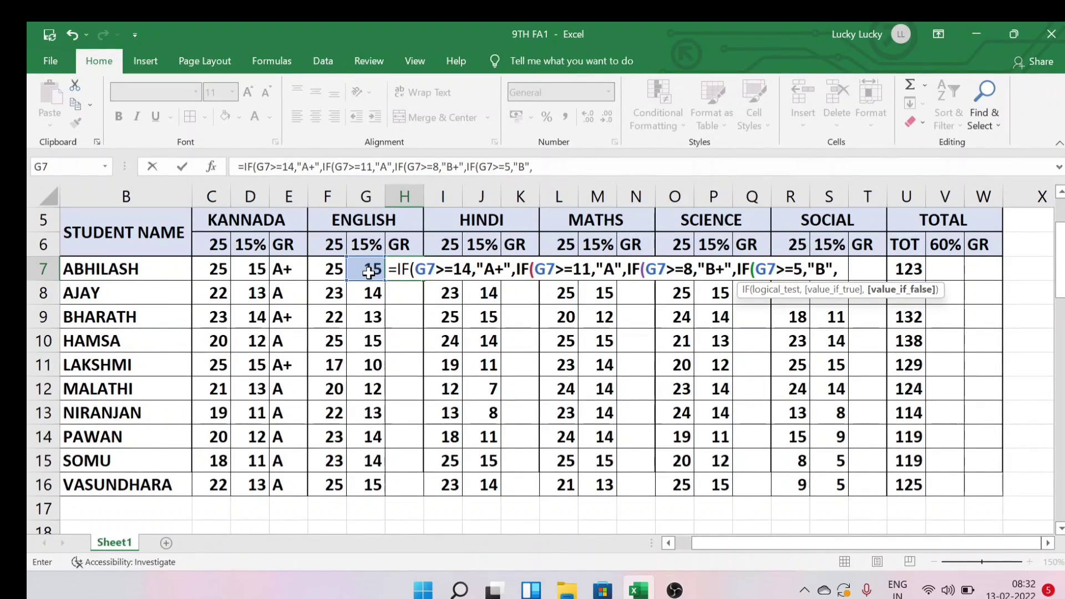
# - Complete the H7 grade formula with IF(G7>=0,"C+"))))) and fill it down to H16
pyautogui.write('IF(')
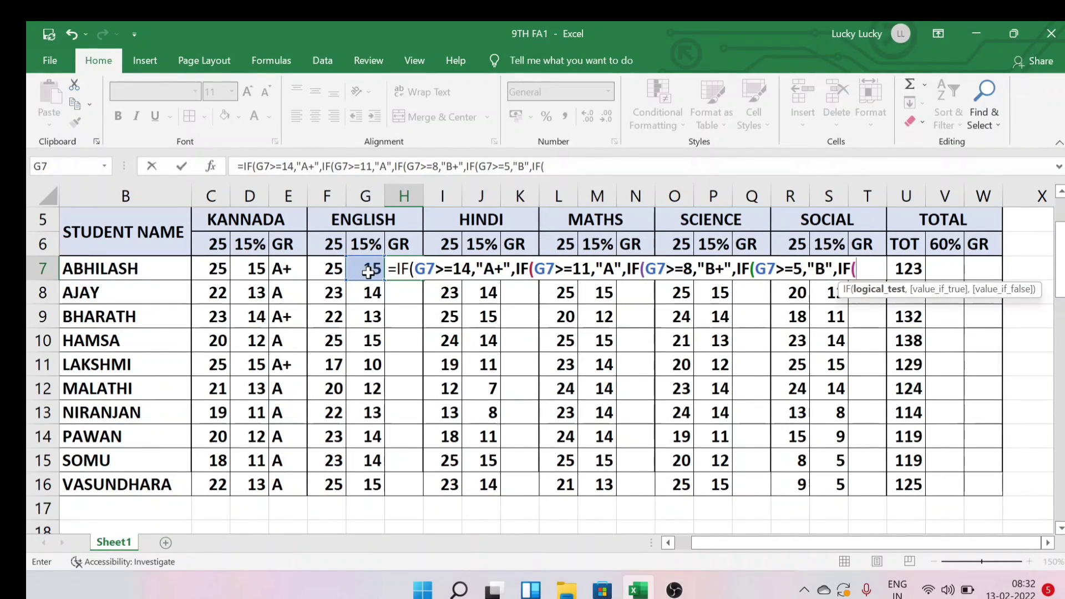
pyautogui.write('G7>=')
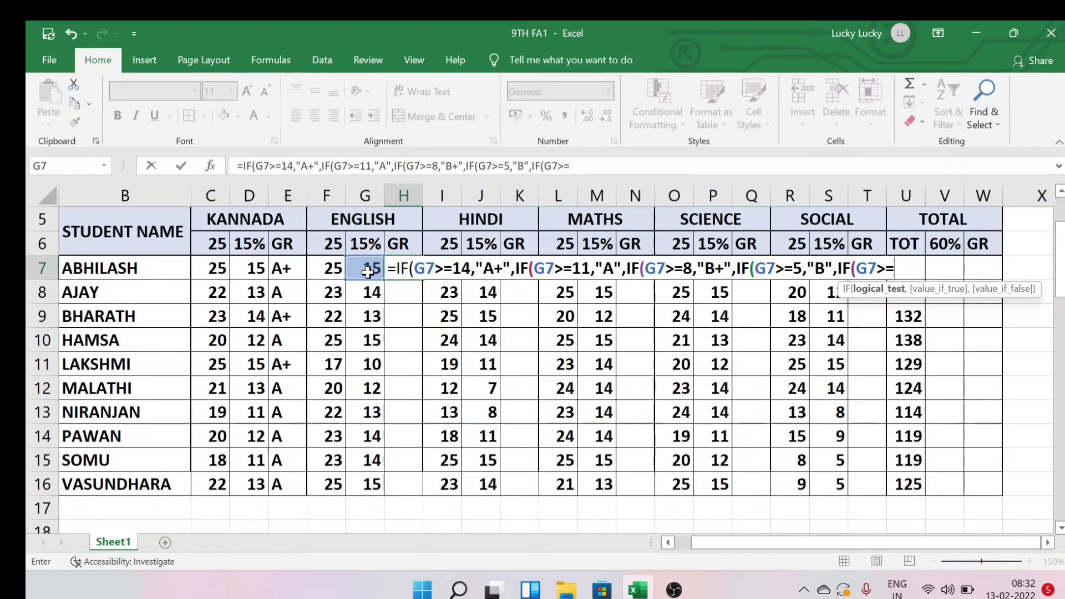
pyautogui.write('0,"')
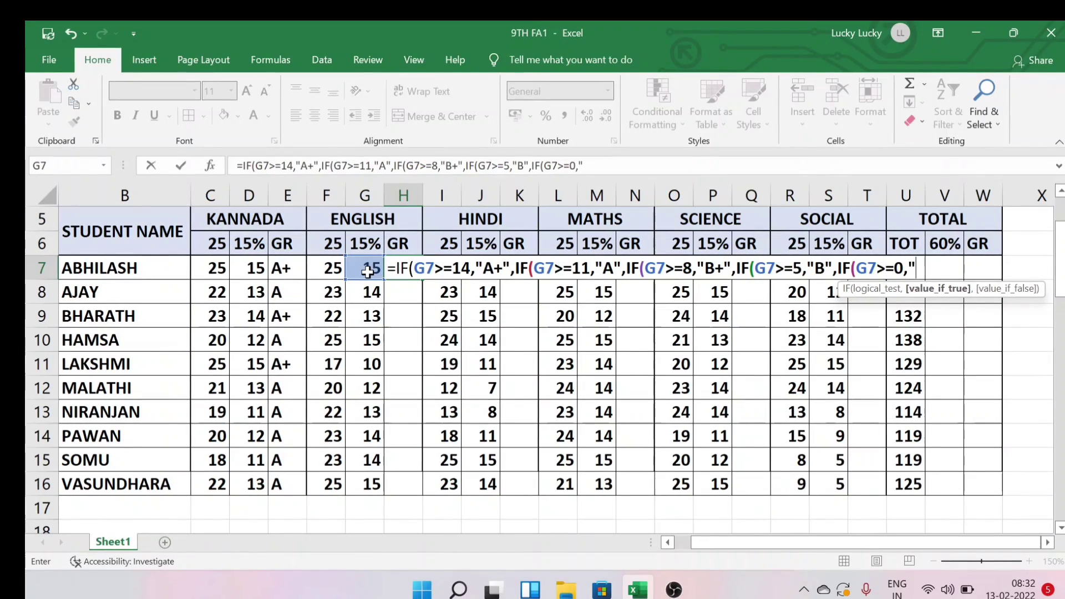
pyautogui.write('C+"')
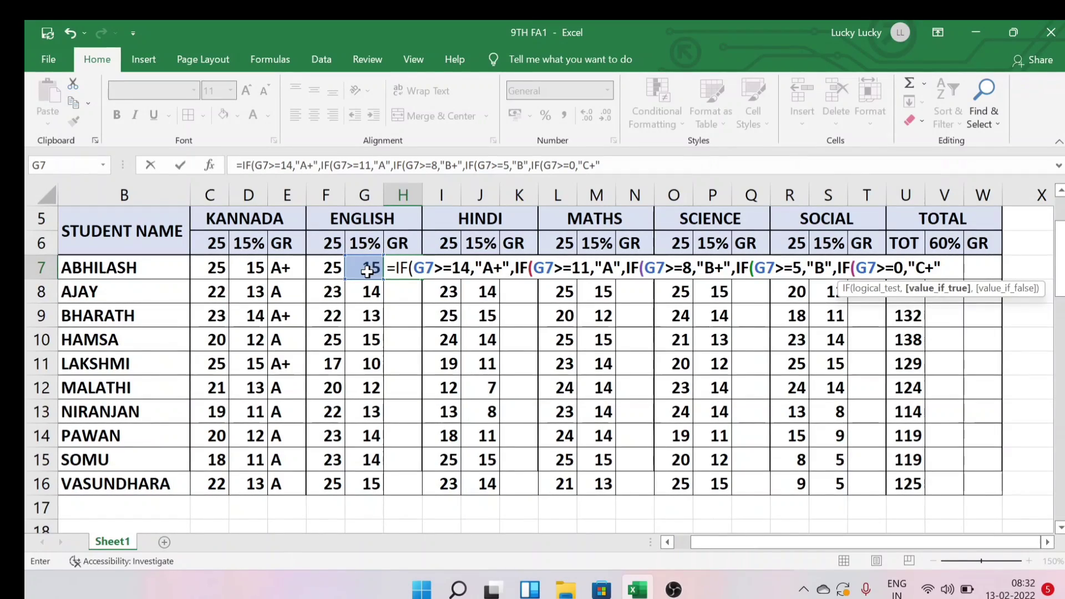
pyautogui.write(')))))')
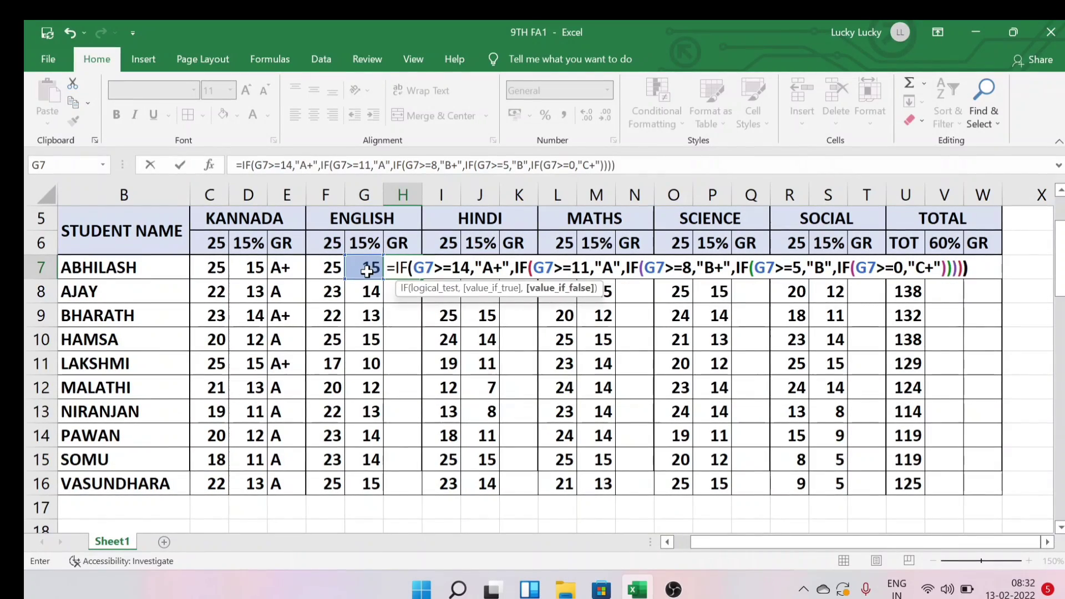
pyautogui.press('Return')
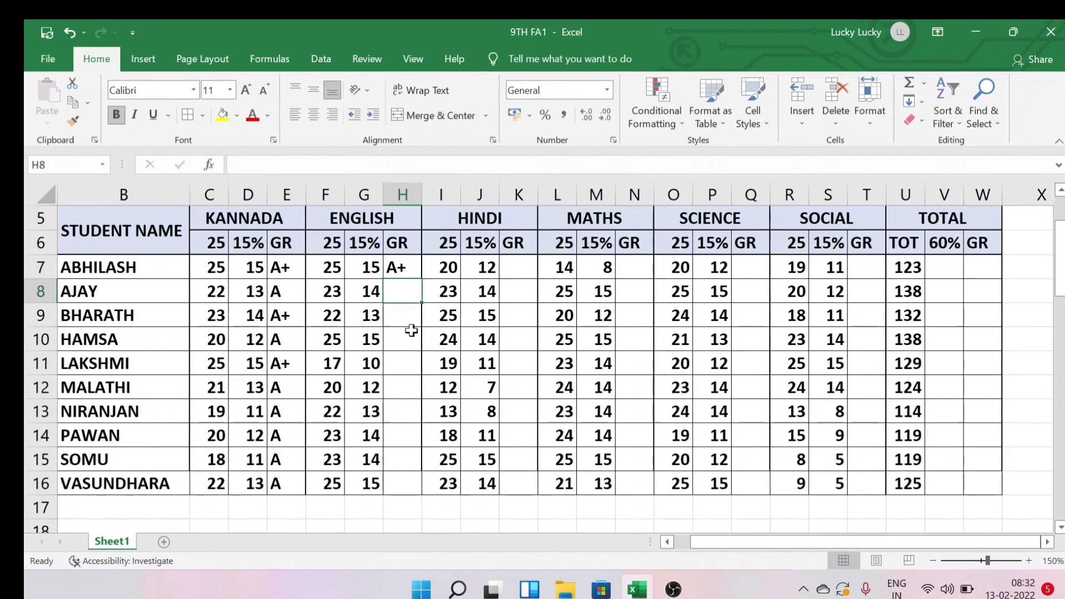
pyautogui.click(391, 268)
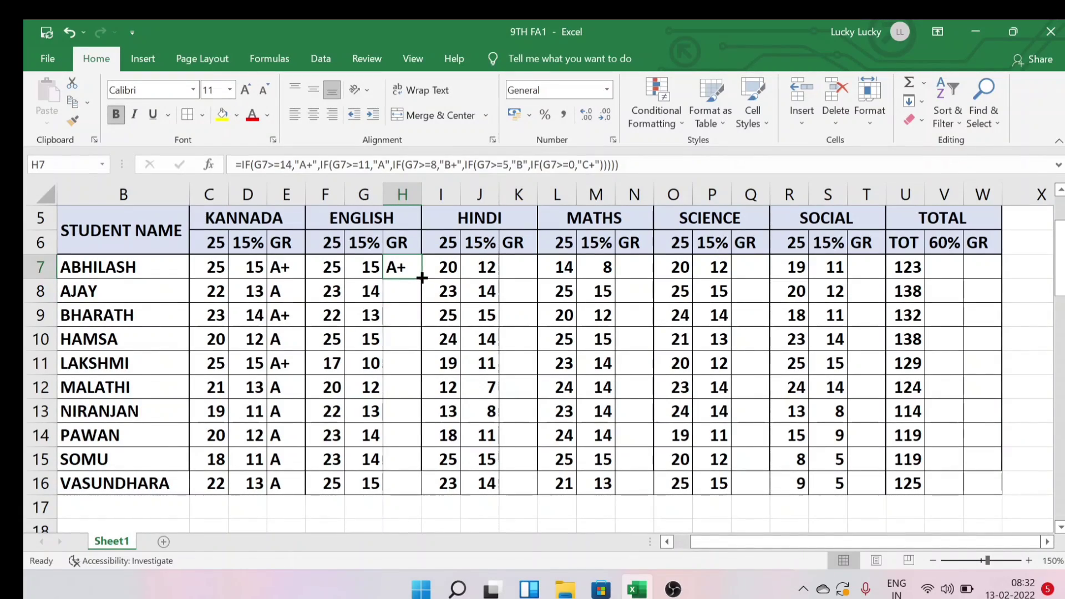
pyautogui.moveTo(420, 277); pyautogui.dragTo(422, 494)
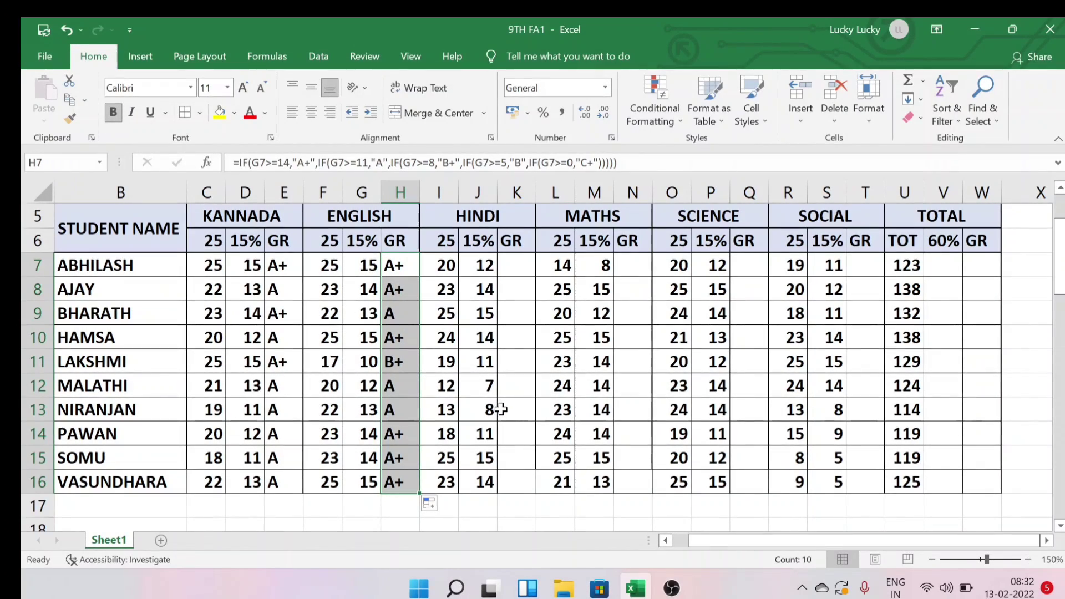
# - Enter the Hindi grades A, A+, A+ and A+ directly in cells K7 to K10
pyautogui.click(518, 272)
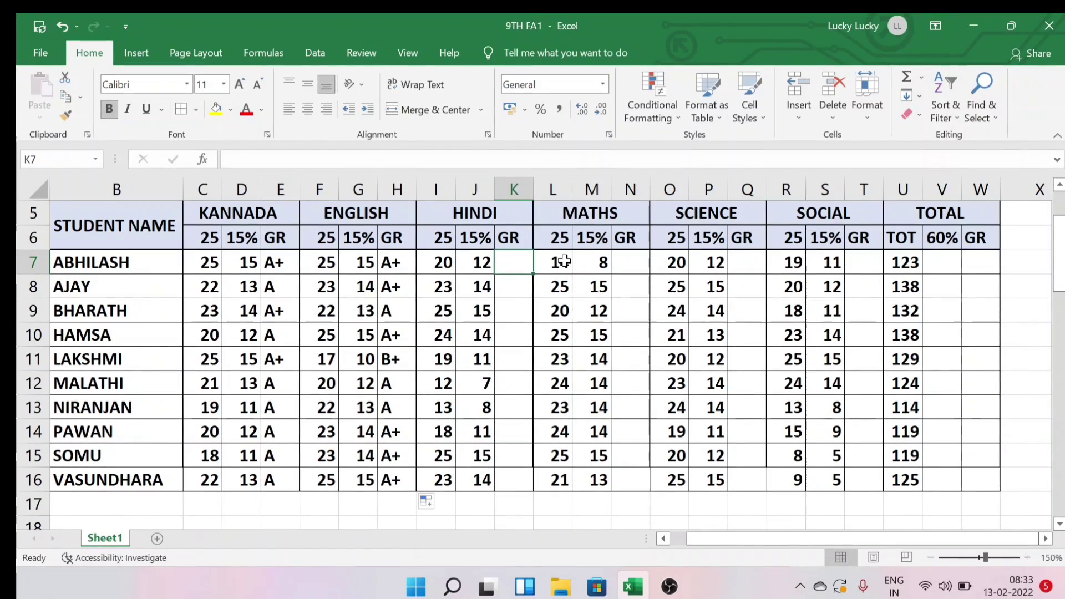
pyautogui.write('A')
pyautogui.press('Return')
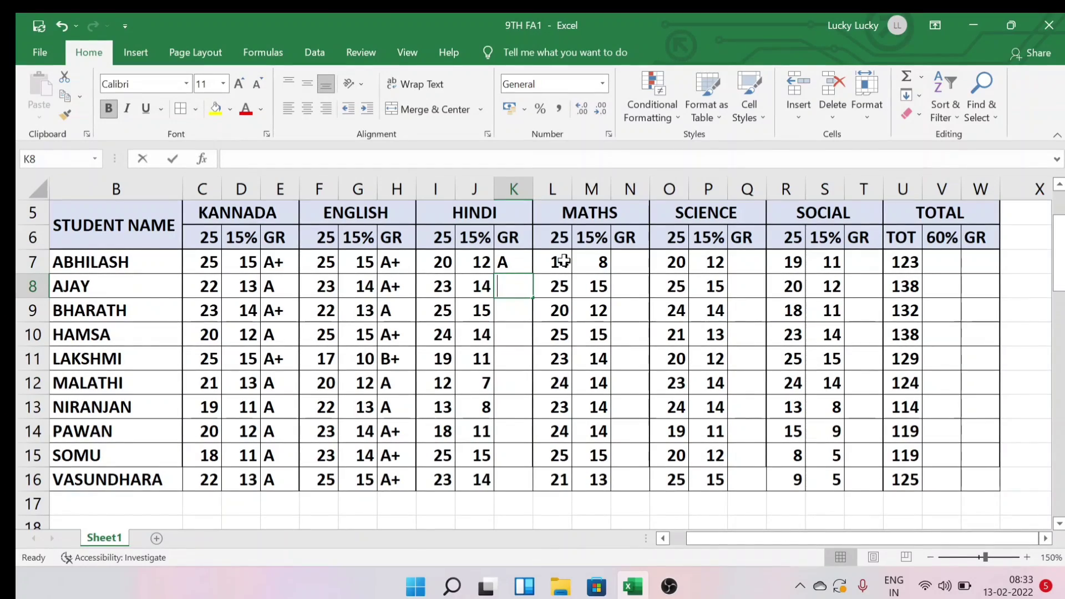
pyautogui.write('A+')
pyautogui.press('Return')
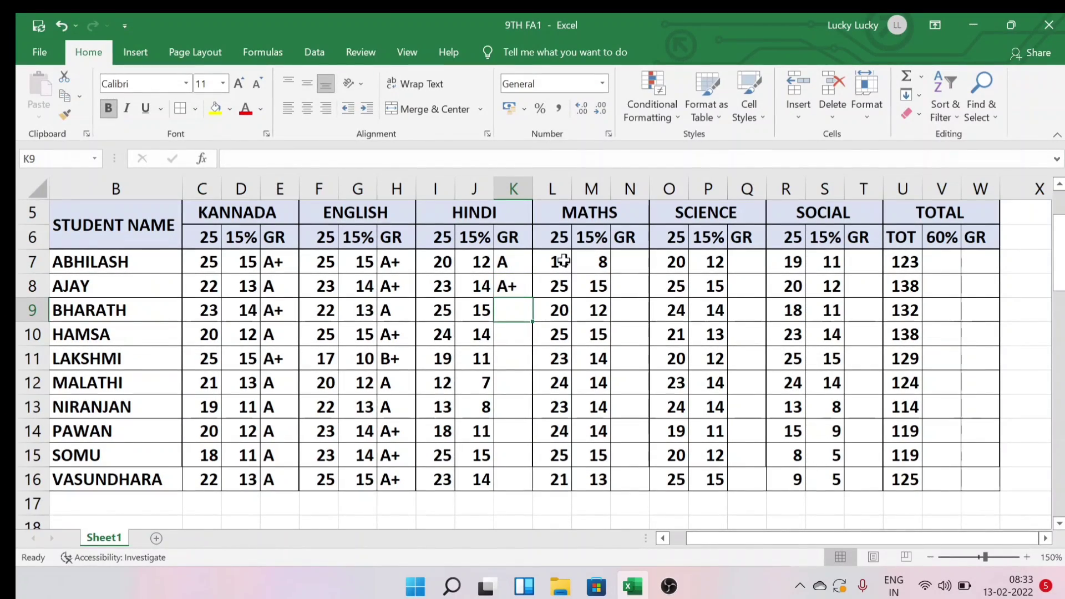
pyautogui.write('A+')
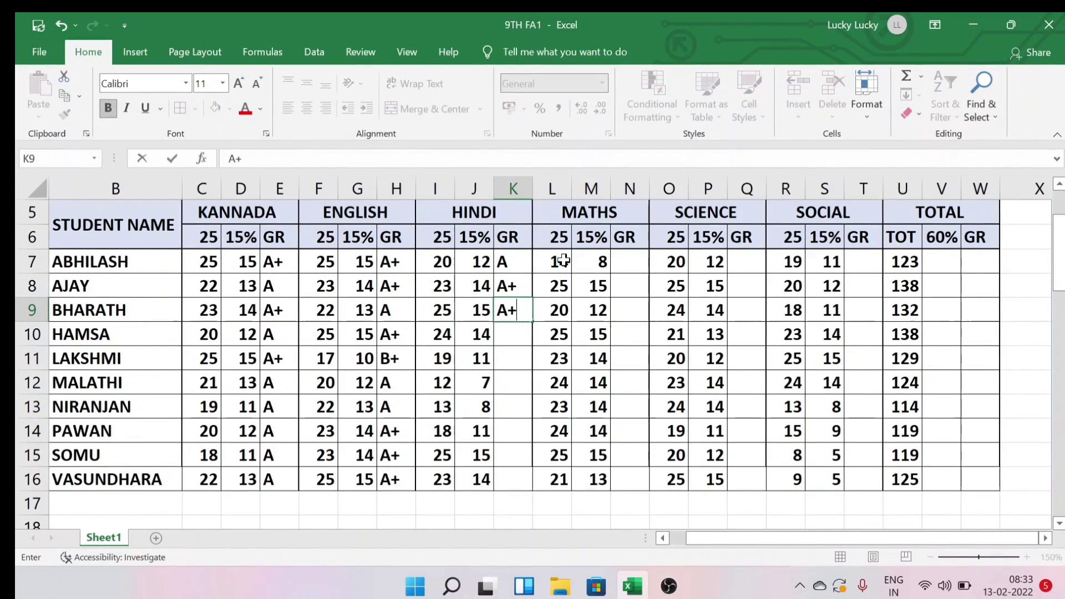
pyautogui.press('Return')
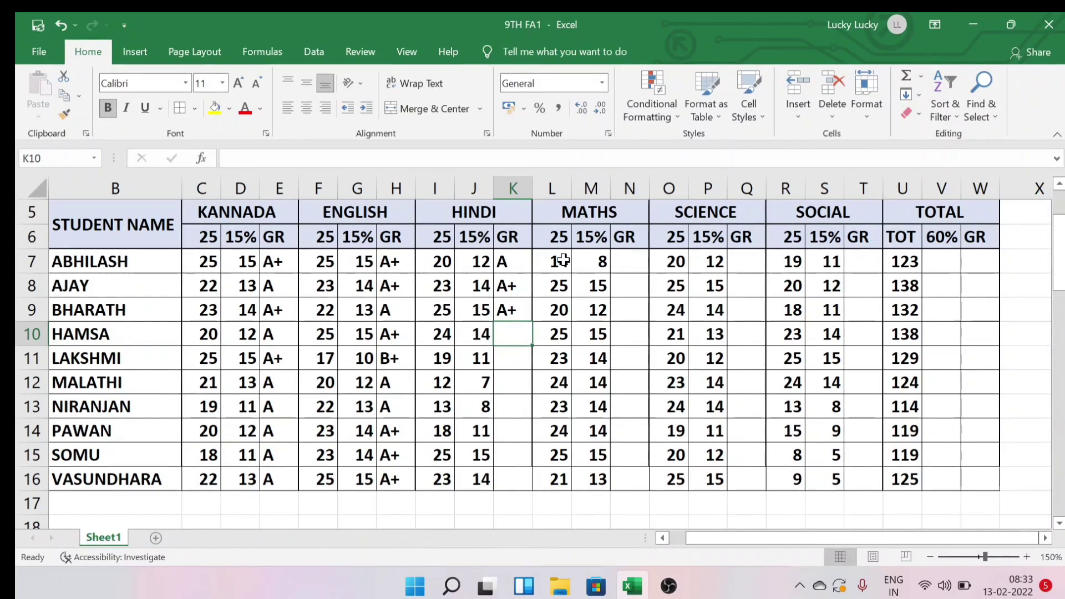
pyautogui.write('A+')
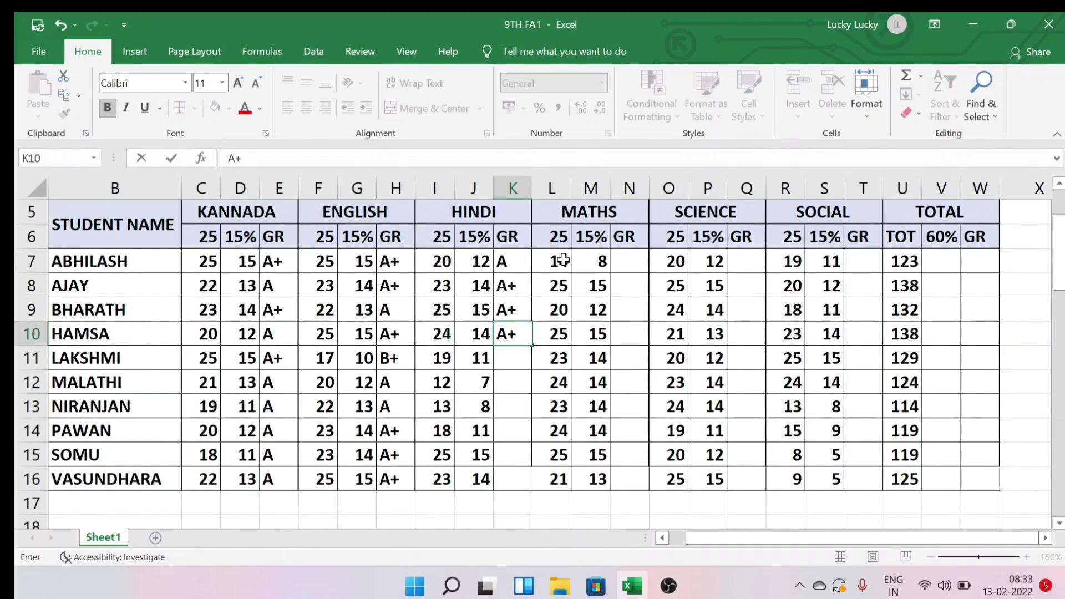
# - Fill in the Hindi grades A, B and B+ directly in cells K11 to K13
pyautogui.click(511, 357)
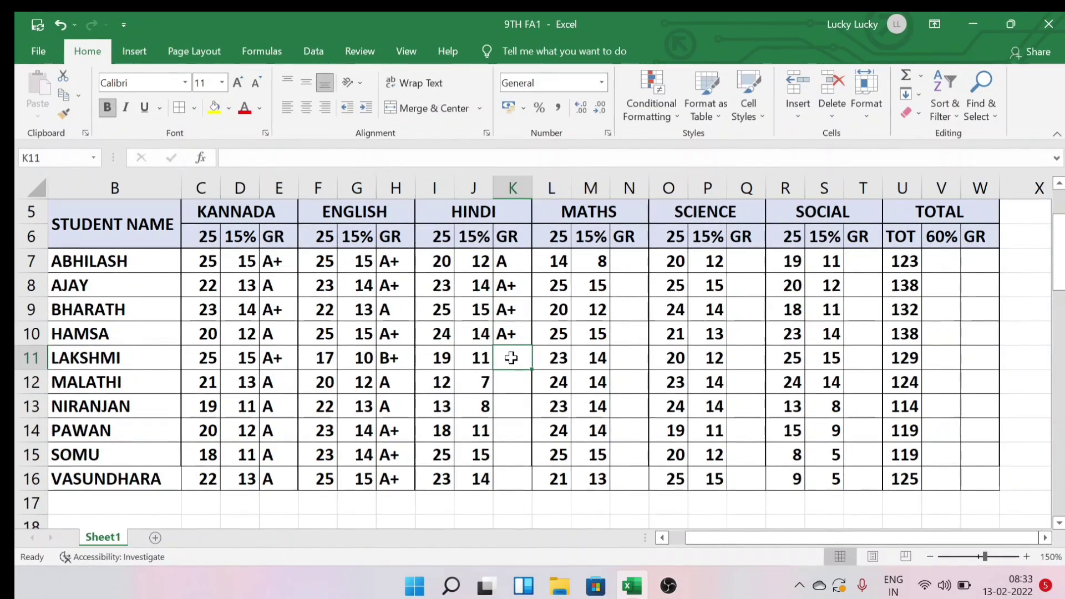
pyautogui.write('A')
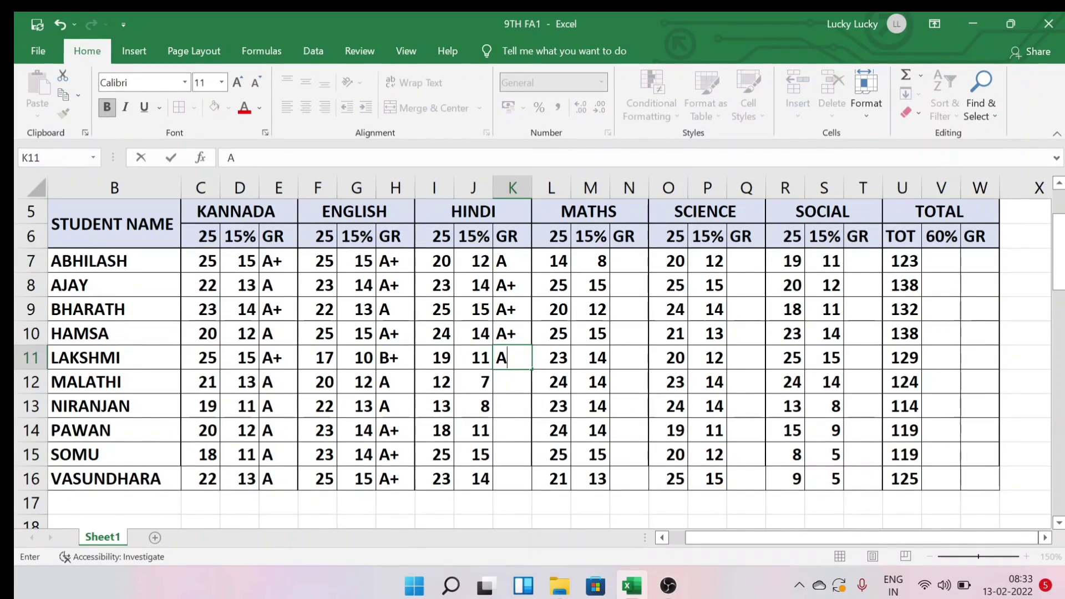
pyautogui.write('+')
pyautogui.press('Return')
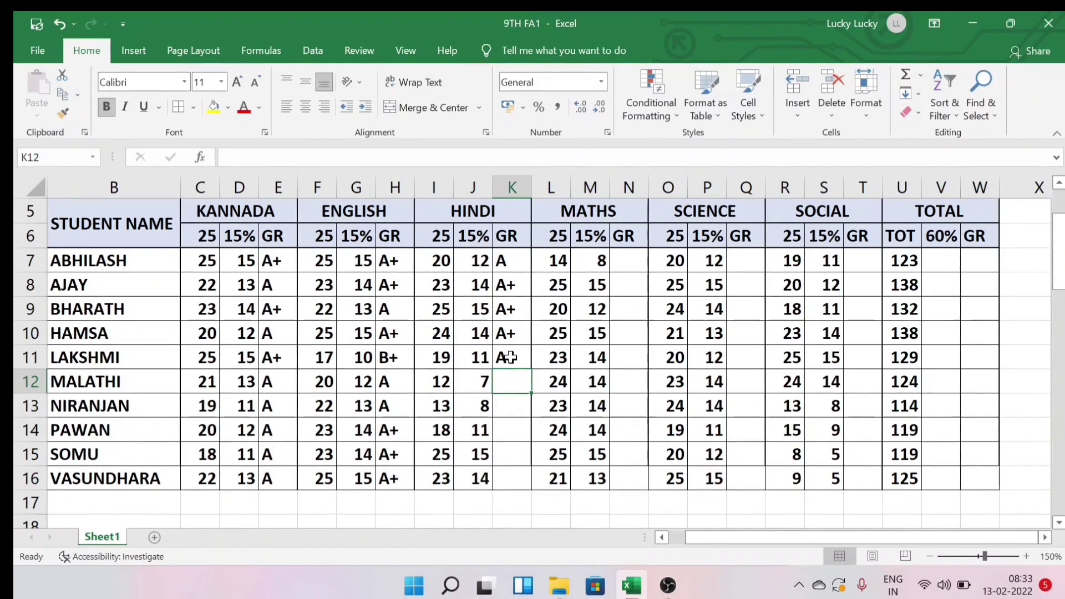
pyautogui.write('B')
pyautogui.press('Return')
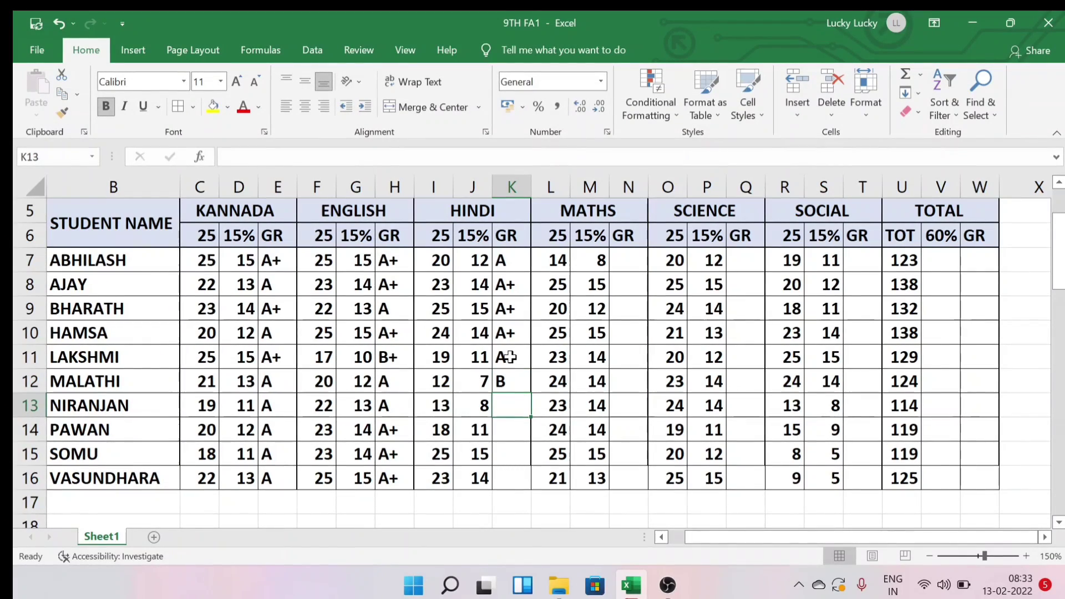
pyautogui.write('B+')
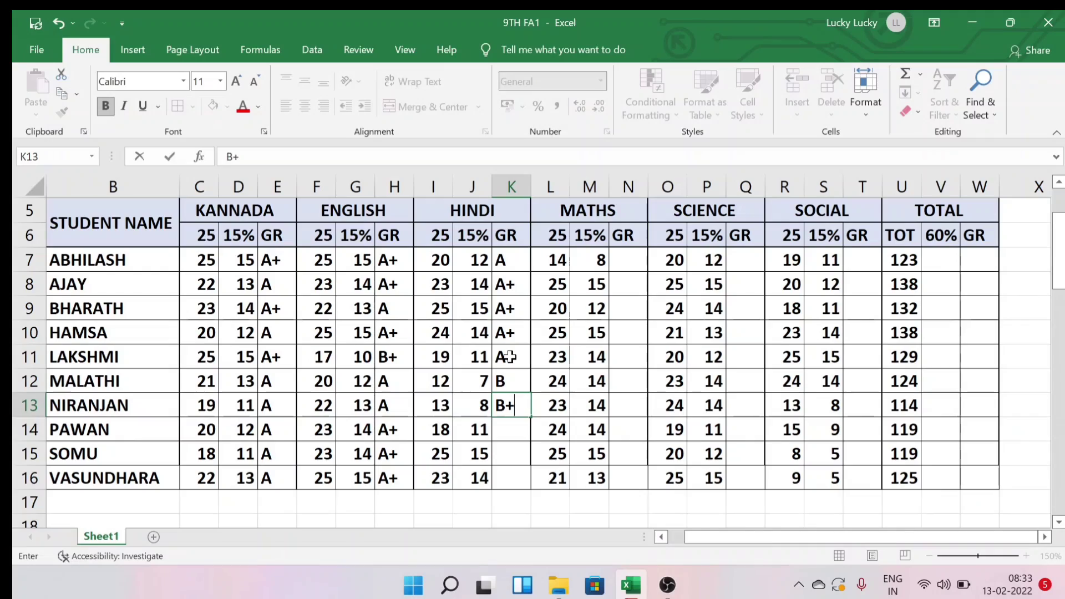
pyautogui.press('Return')
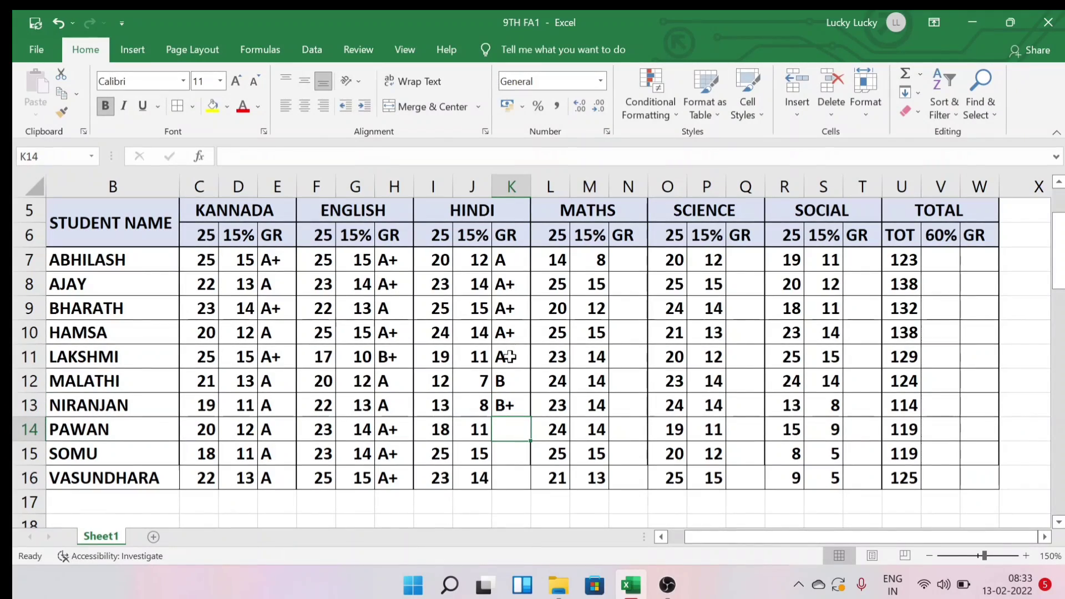
# - Complete the Hindi grade column with A, A+ and A+ in cells K14 to K16
pyautogui.write('A')
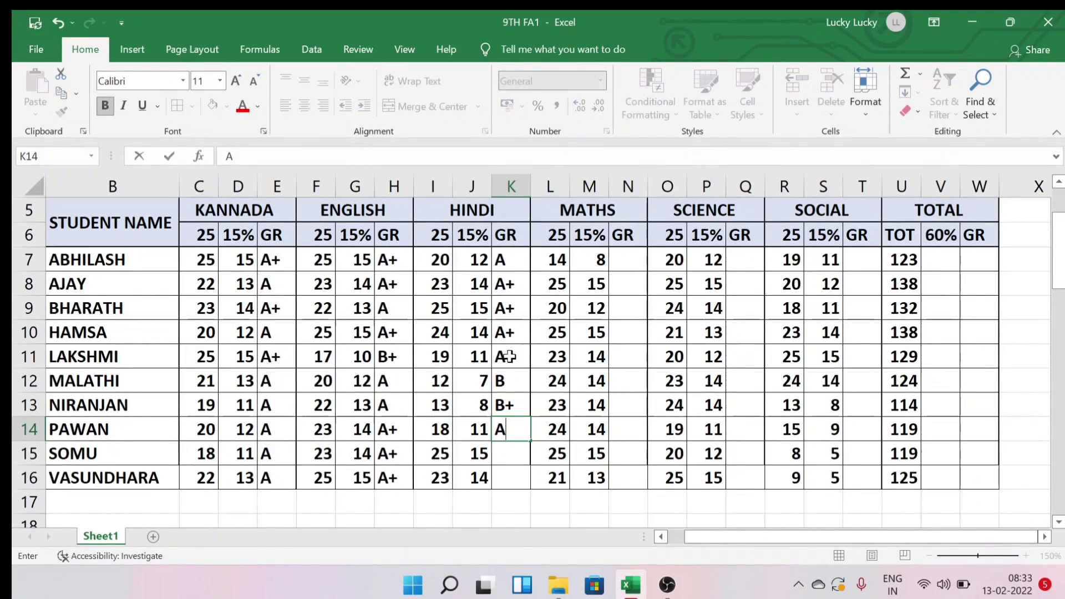
pyautogui.press('Return')
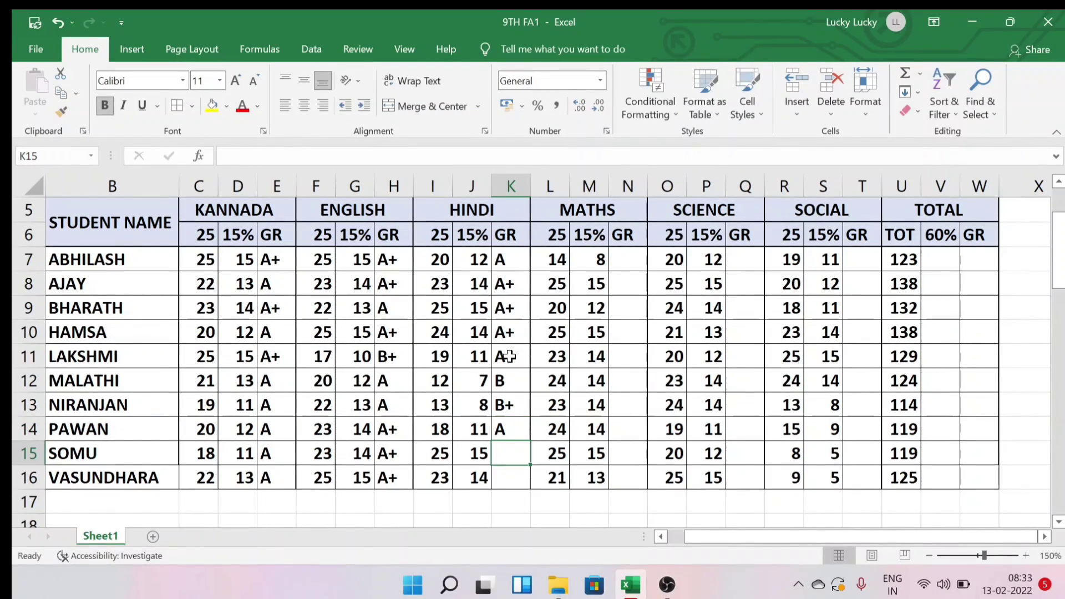
pyautogui.write('A+')
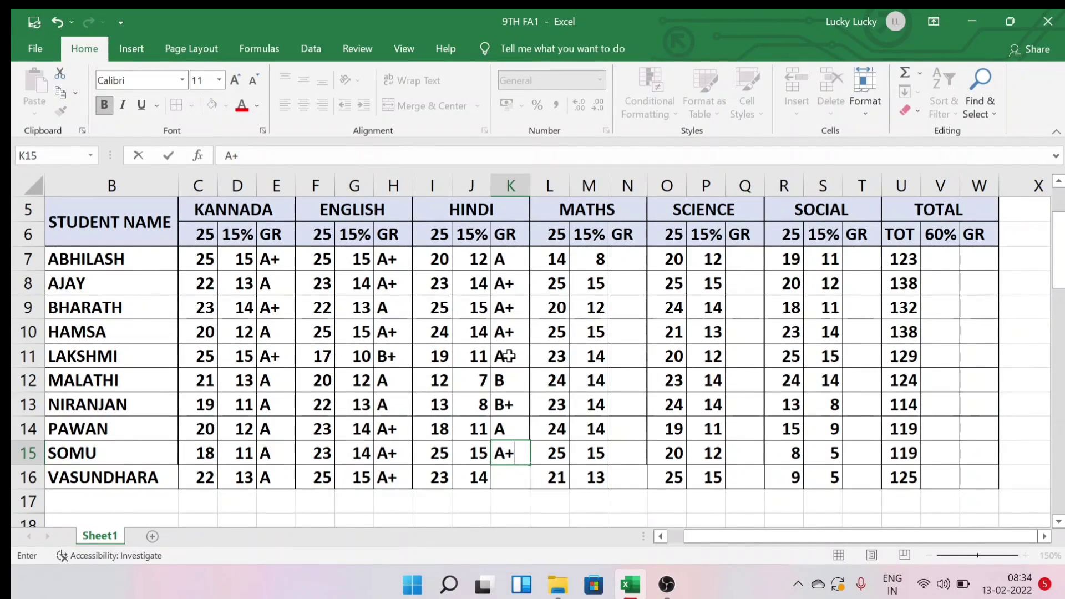
pyautogui.press('Return')
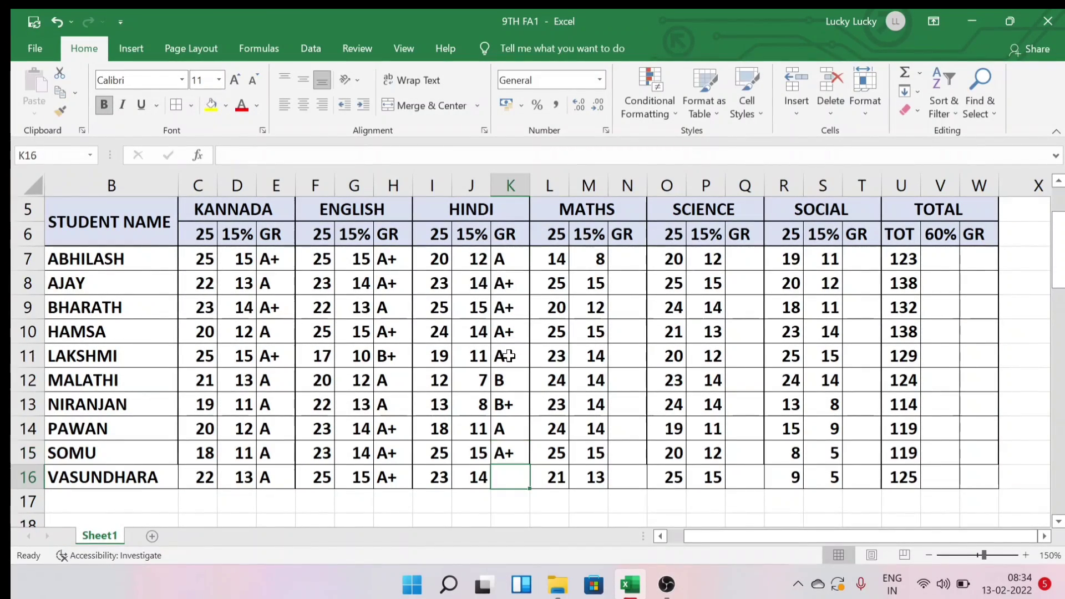
pyautogui.write('A+')
pyautogui.press('Return')
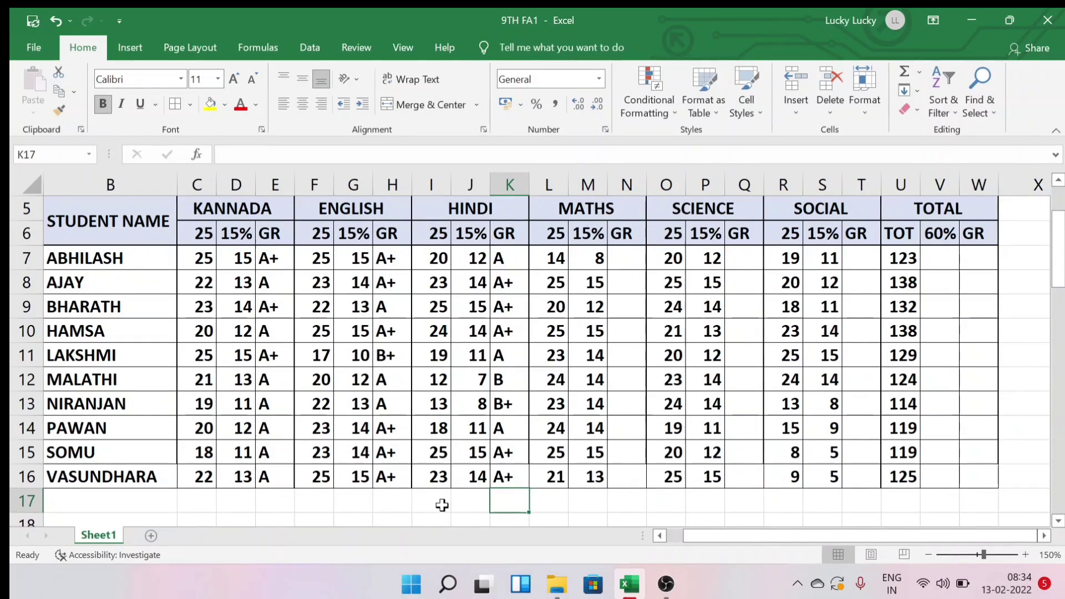
# - Change the Hindi mark in I13 to 25 to test whether the directly entered grade updates
pyautogui.click(438, 405)
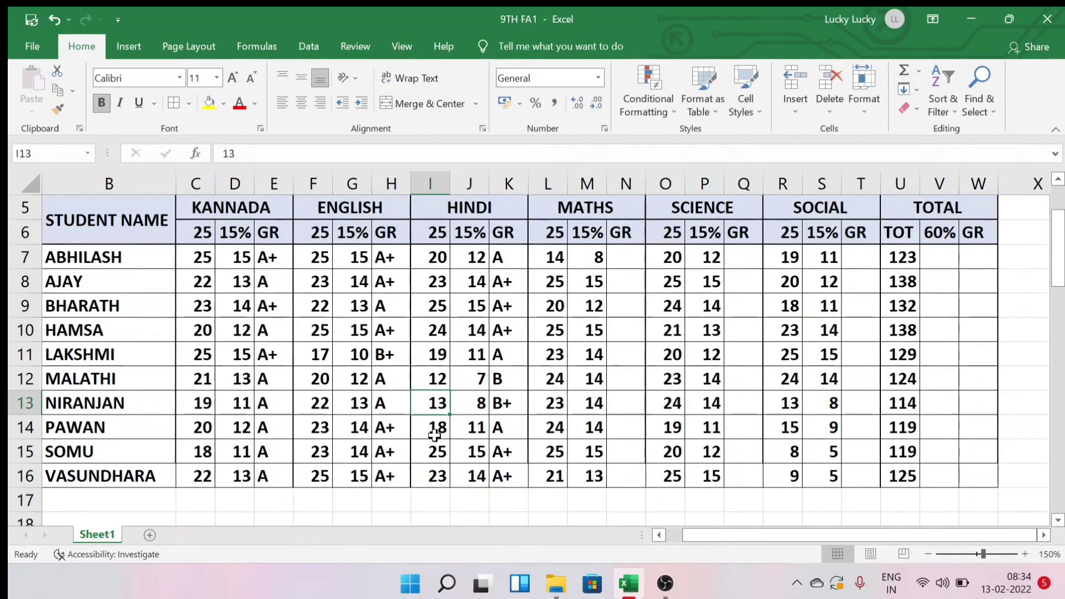
pyautogui.write('25')
pyautogui.press('Return')
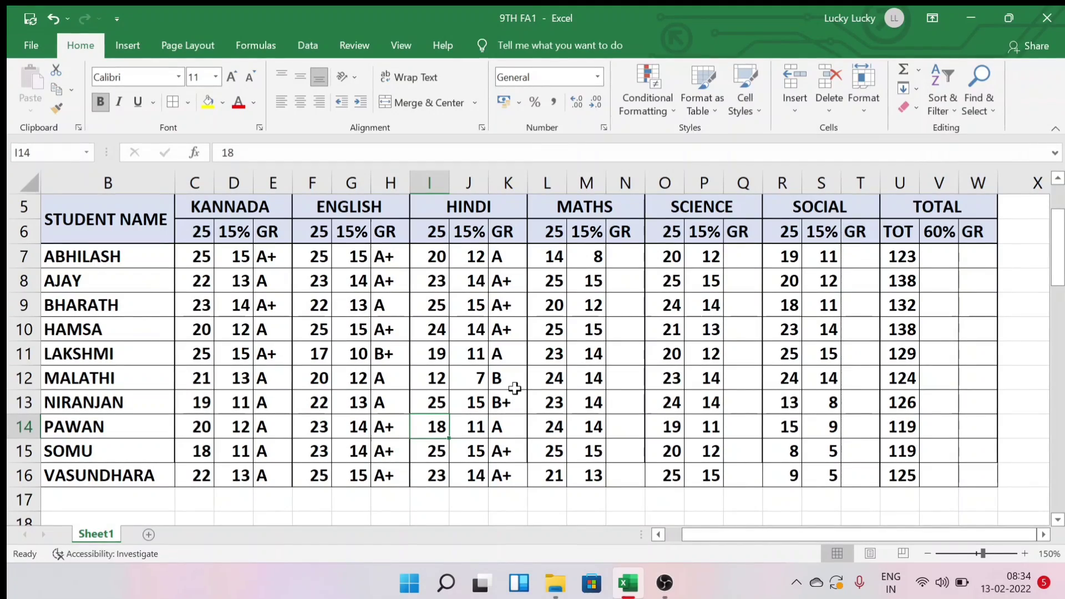
# - Correct the Hindi grade in K13 to A+
pyautogui.click(505, 404)
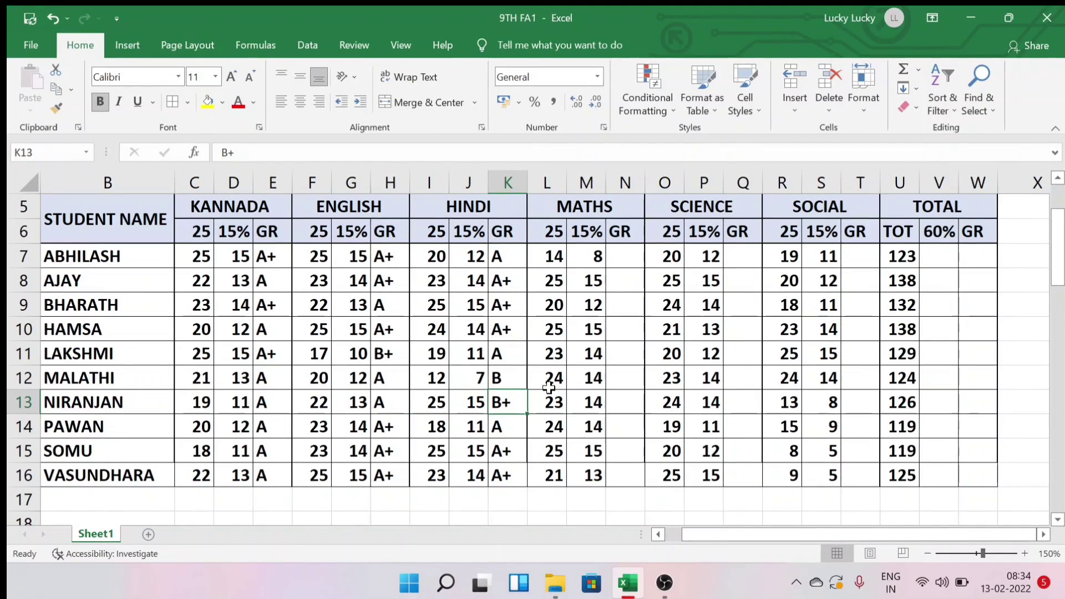
pyautogui.write('A')
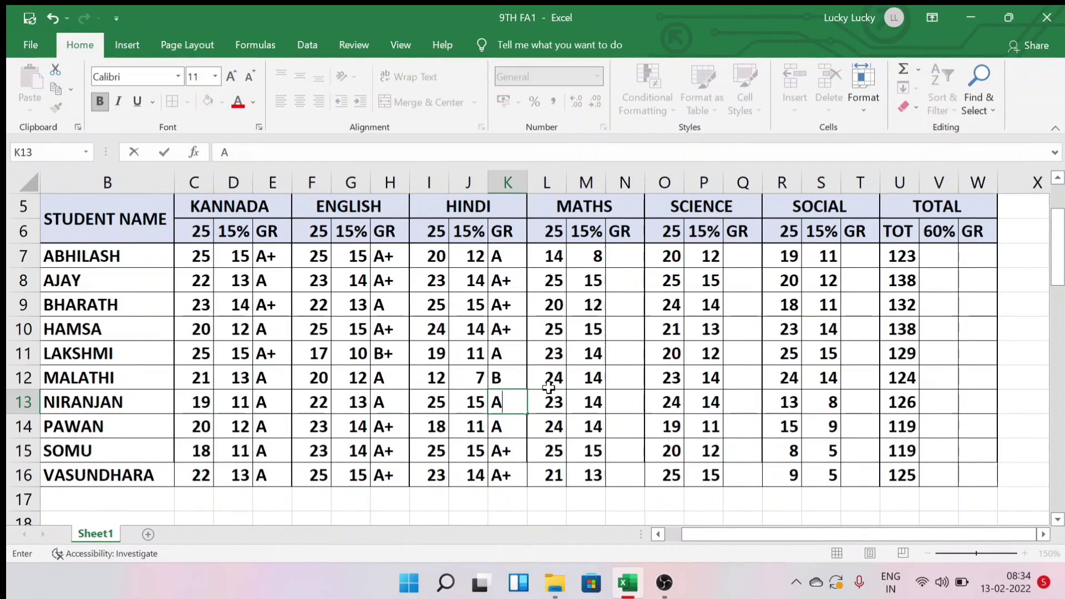
pyautogui.write('+')
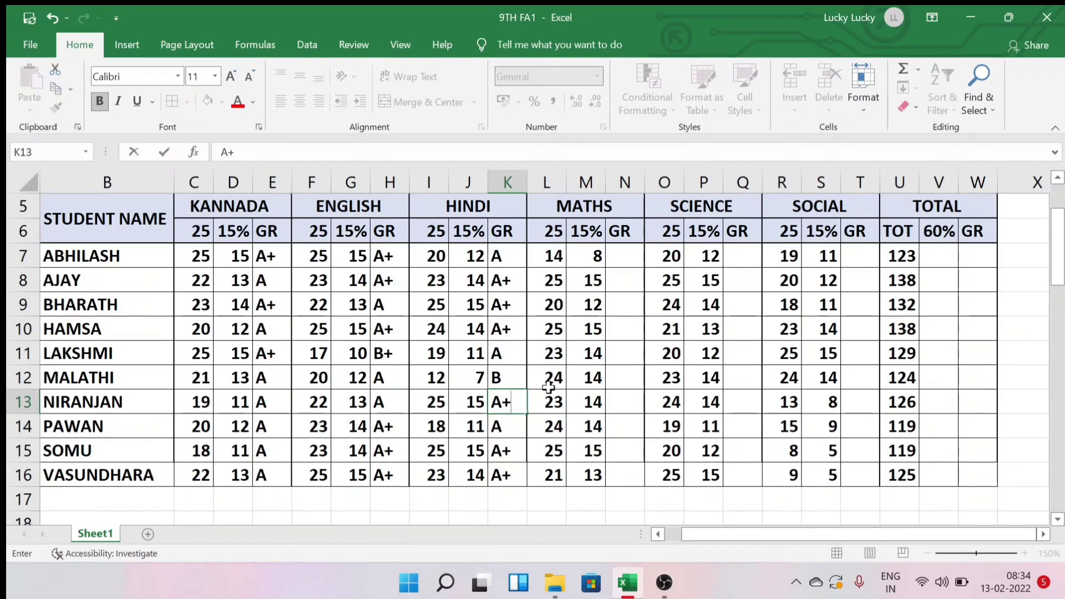
pyautogui.click(523, 449)
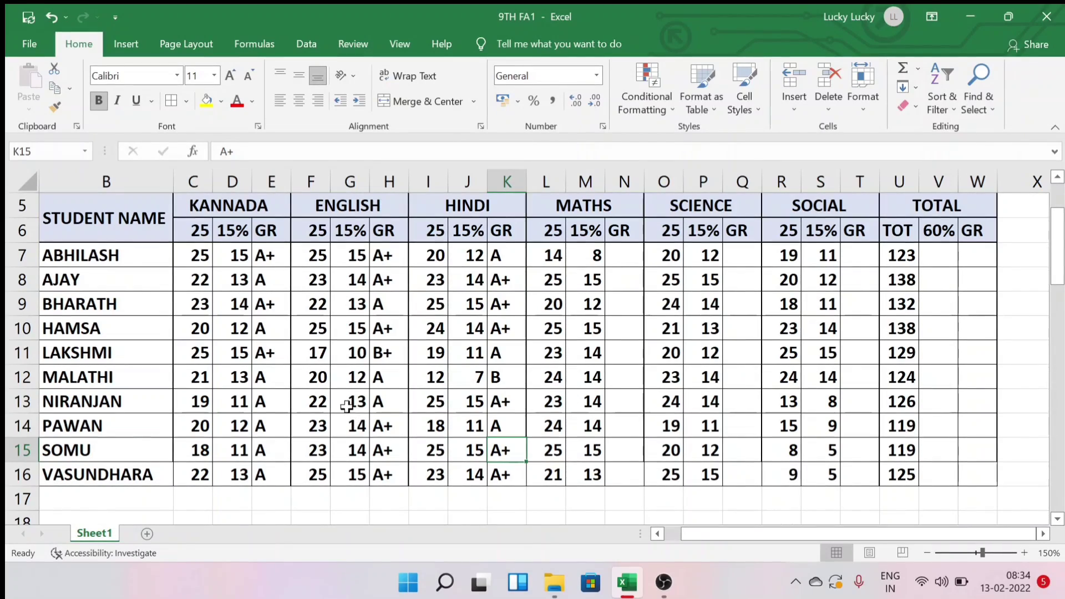
# - Change the English mark in F11 to 20
pyautogui.click(316, 357)
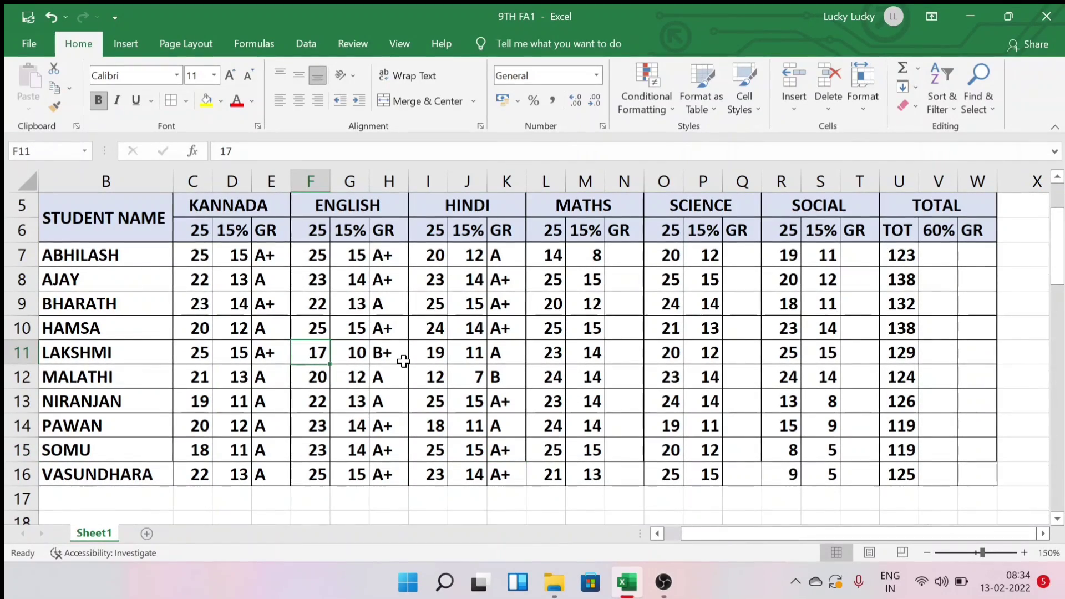
pyautogui.write('20')
pyautogui.click(390, 434)
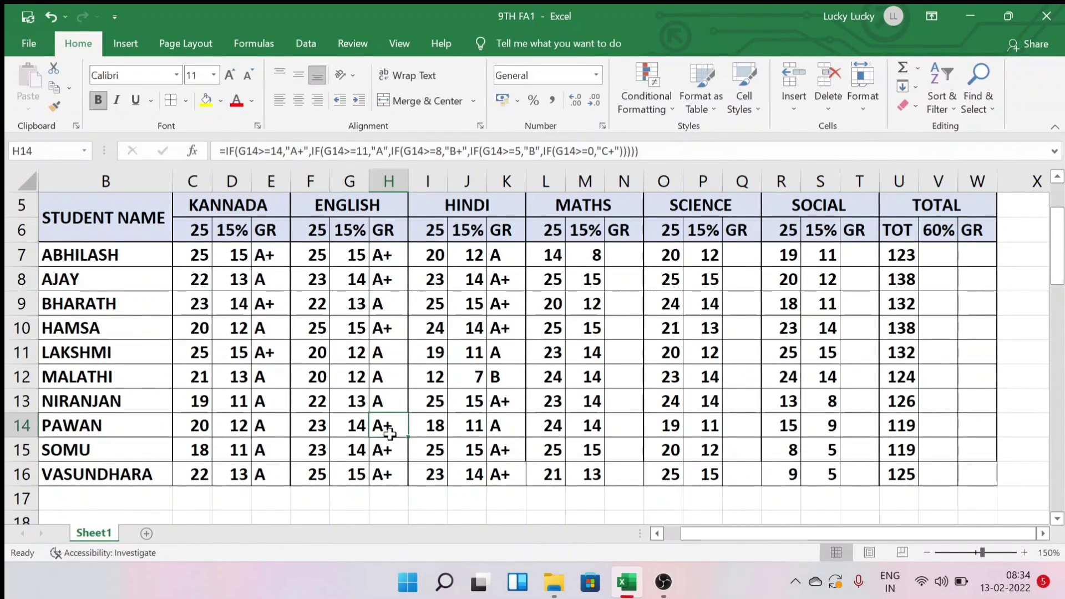
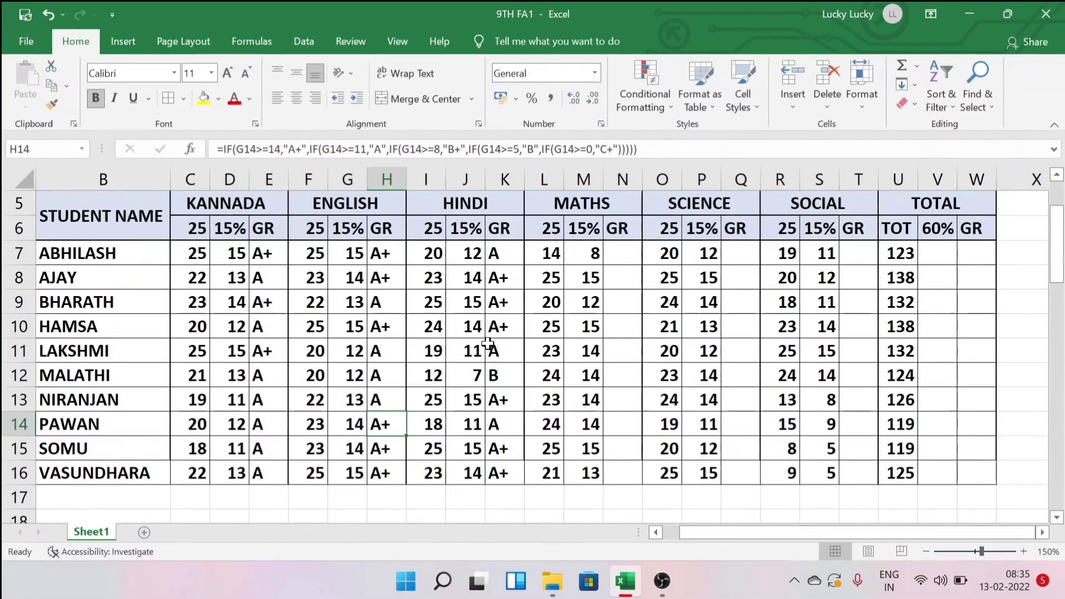
# - Clear the Hindi grade in K7 and select the remaining Hindi grades in K8:K16
pyautogui.click(499, 253)
pyautogui.moveTo(499, 253); pyautogui.dragTo(507, 472)
pyautogui.press('BackSpace')
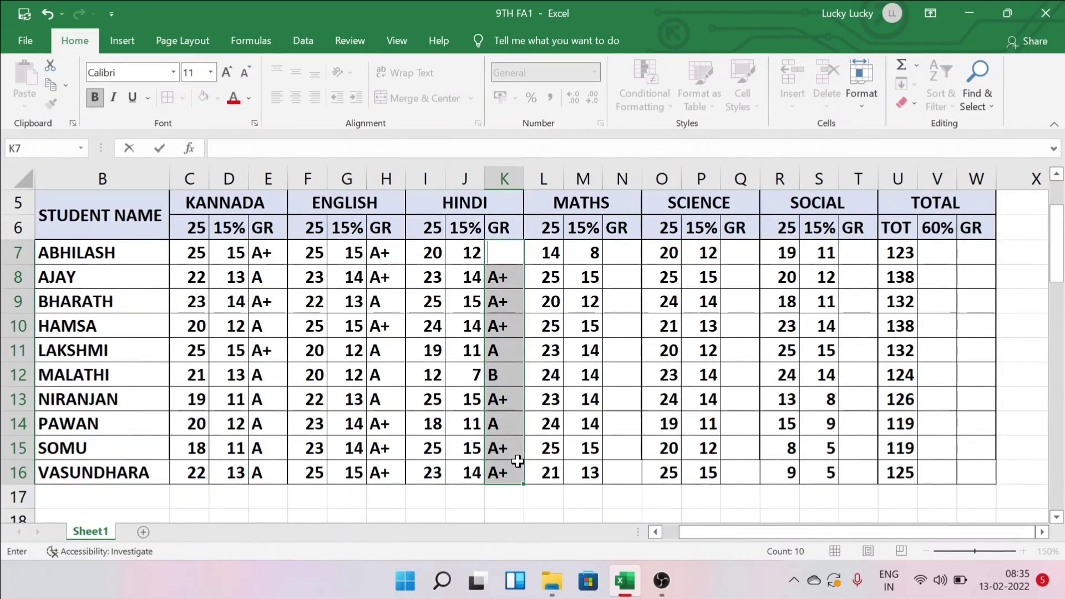
pyautogui.click(581, 488)
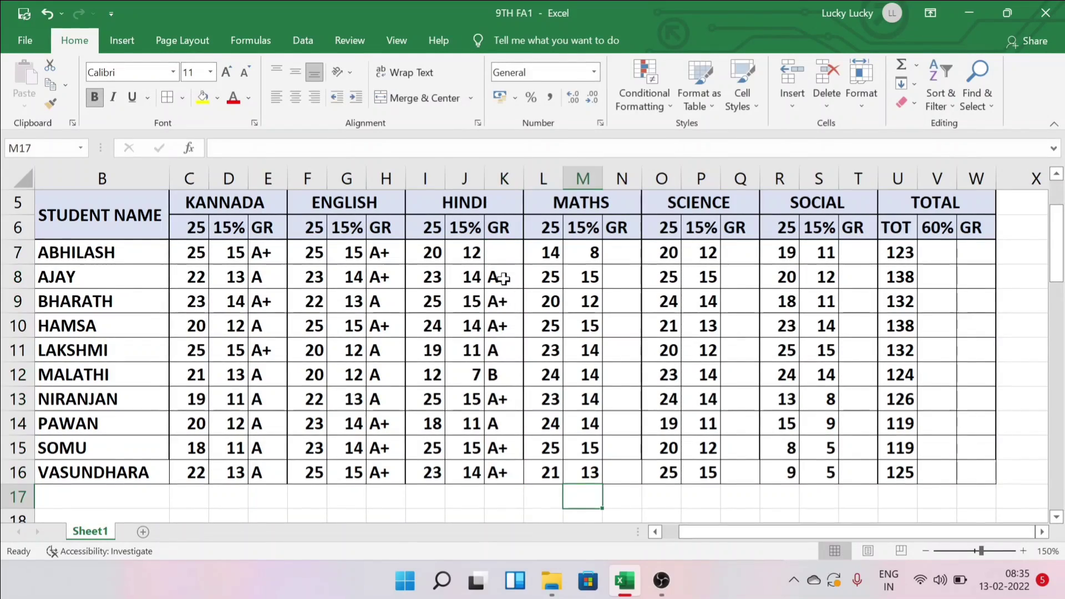
pyautogui.moveTo(499, 277); pyautogui.dragTo(494, 473)
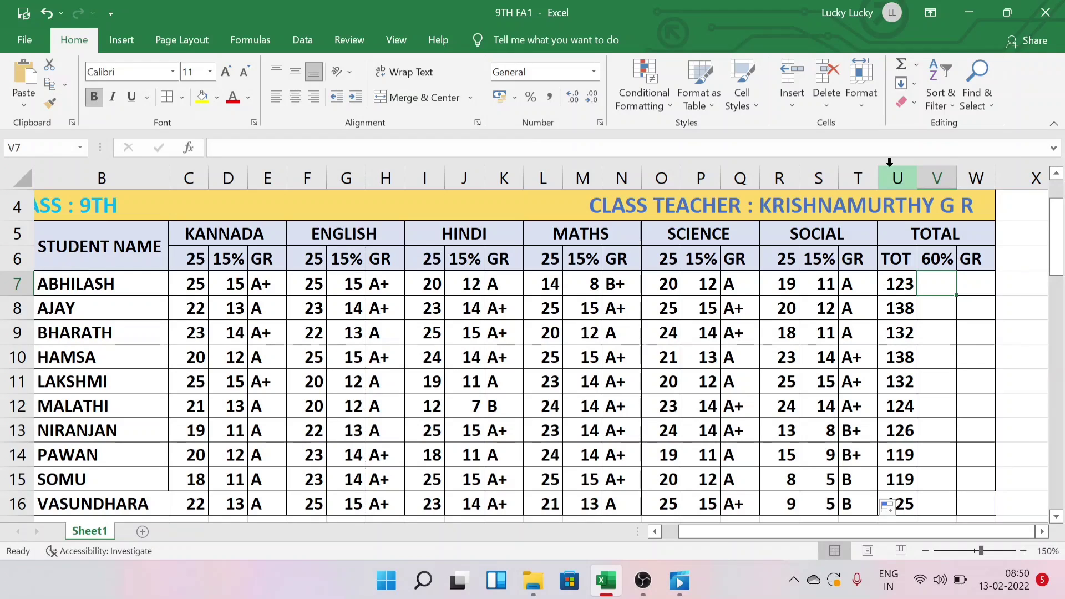
# - Enter =ROUND(U7*60/150,0) in V7 to scale the first student's total to 60 as a whole number
pyautogui.write('=R')
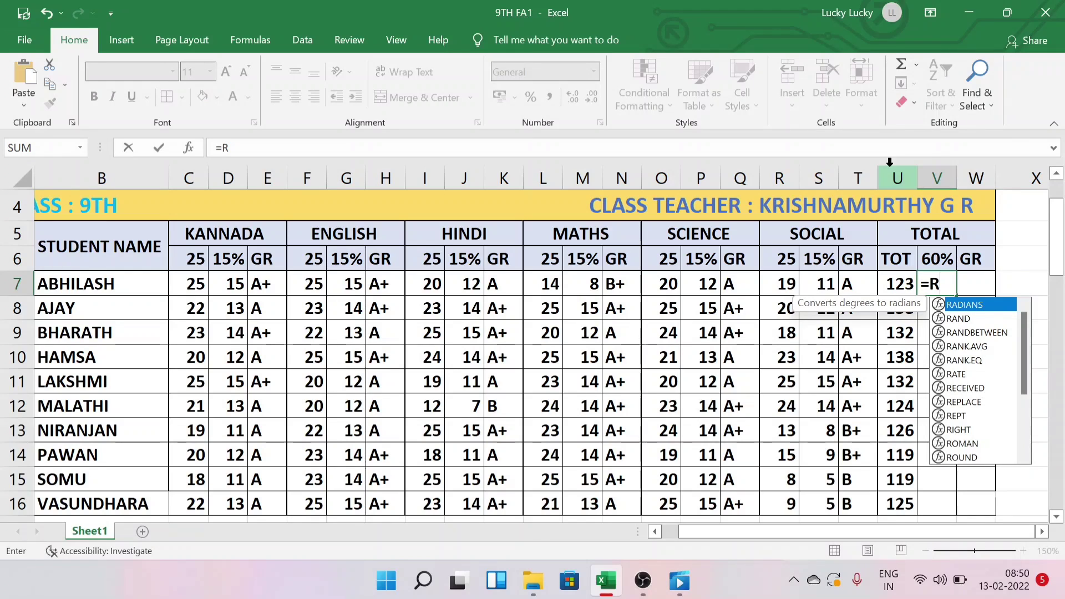
pyautogui.write('OUND')
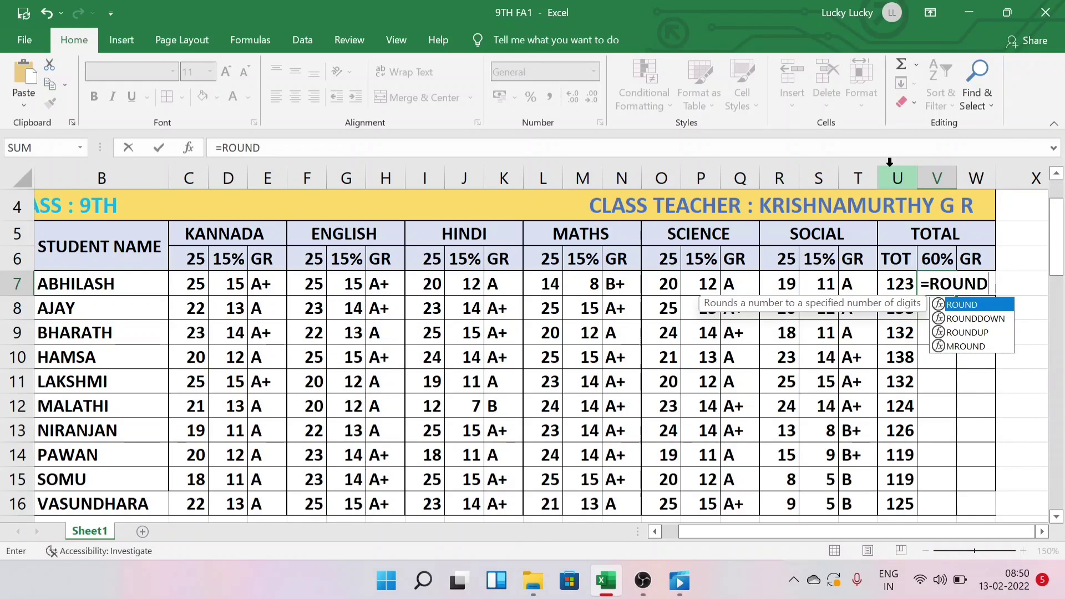
pyautogui.write('(')
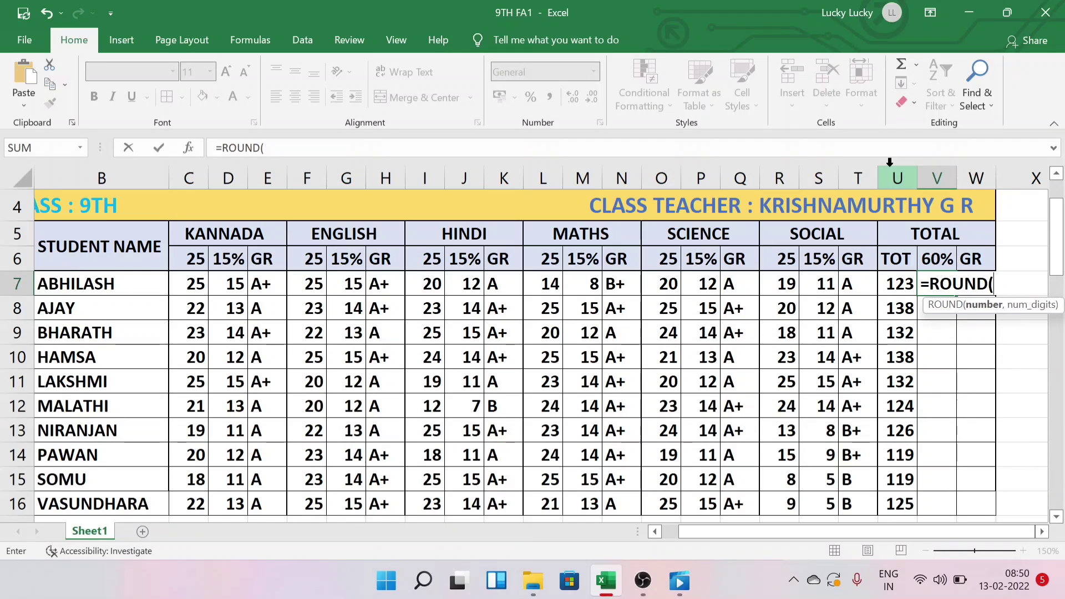
pyautogui.click(900, 286)
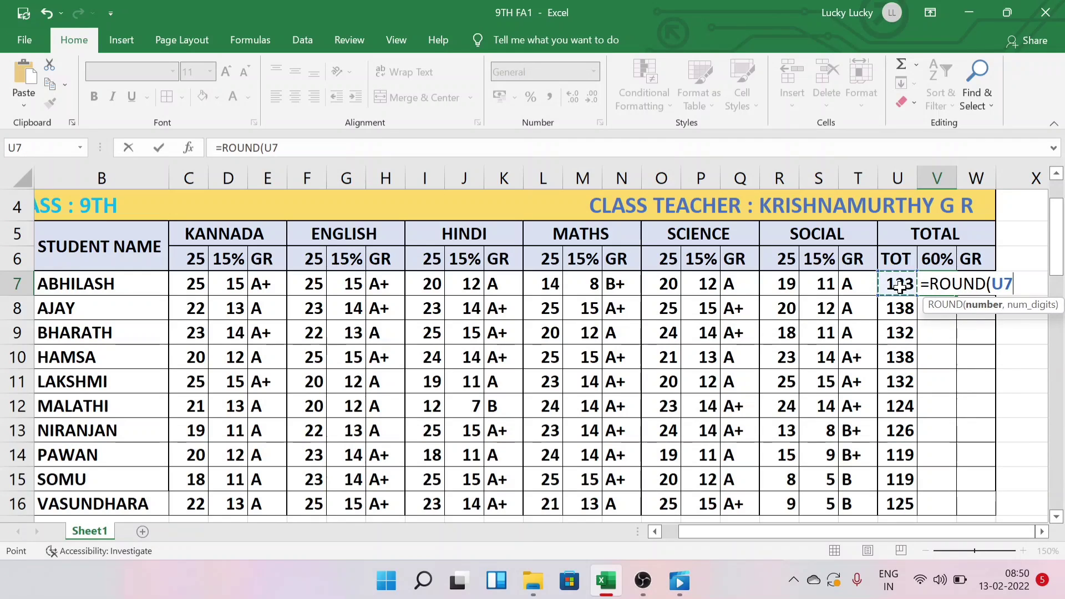
pyautogui.write('*')
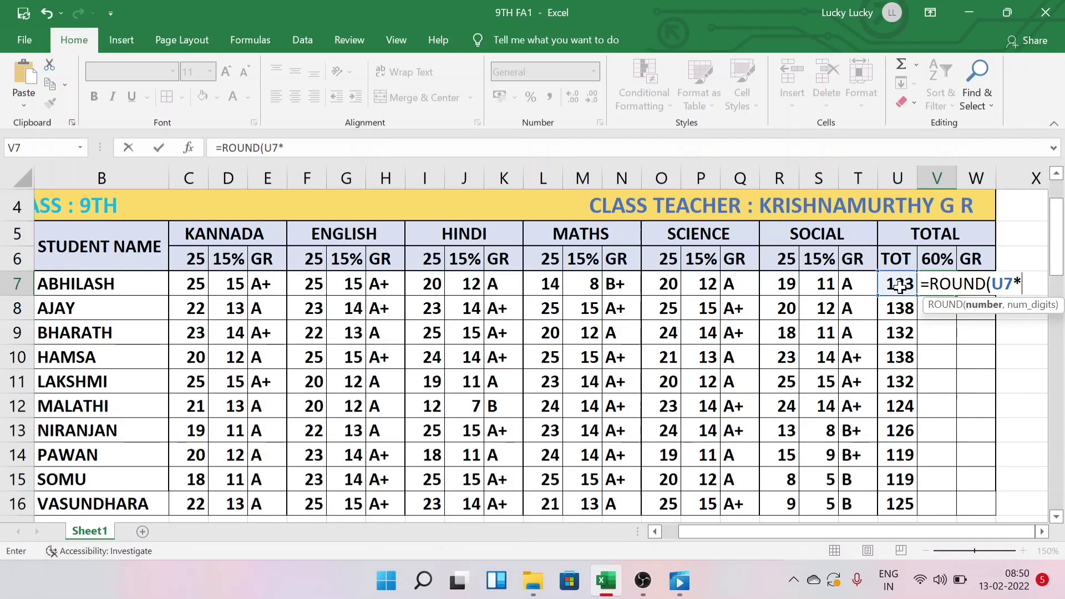
pyautogui.write('60/150')
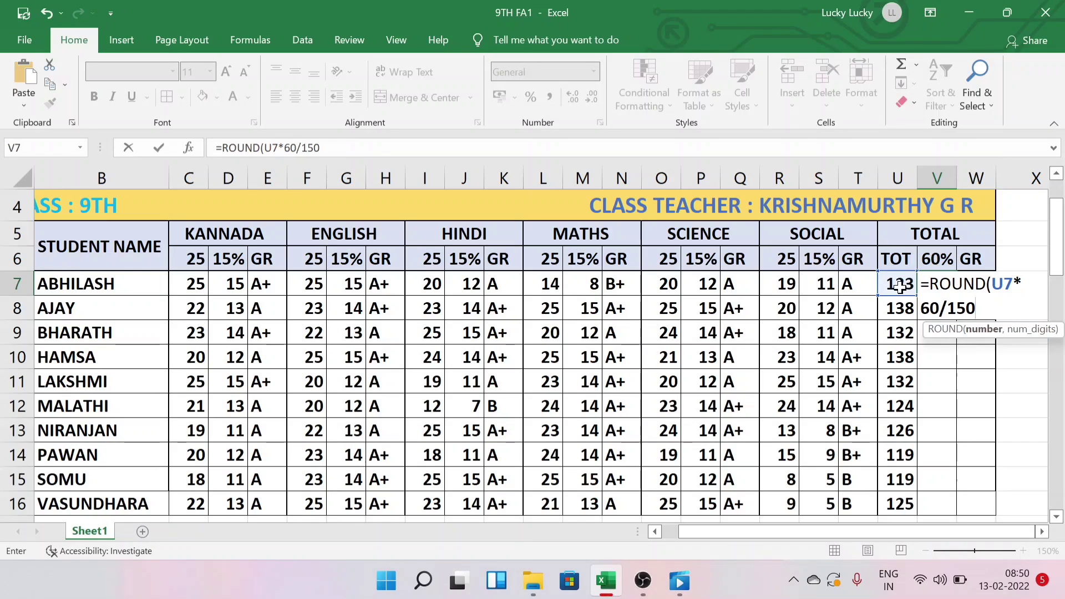
pyautogui.write(',')
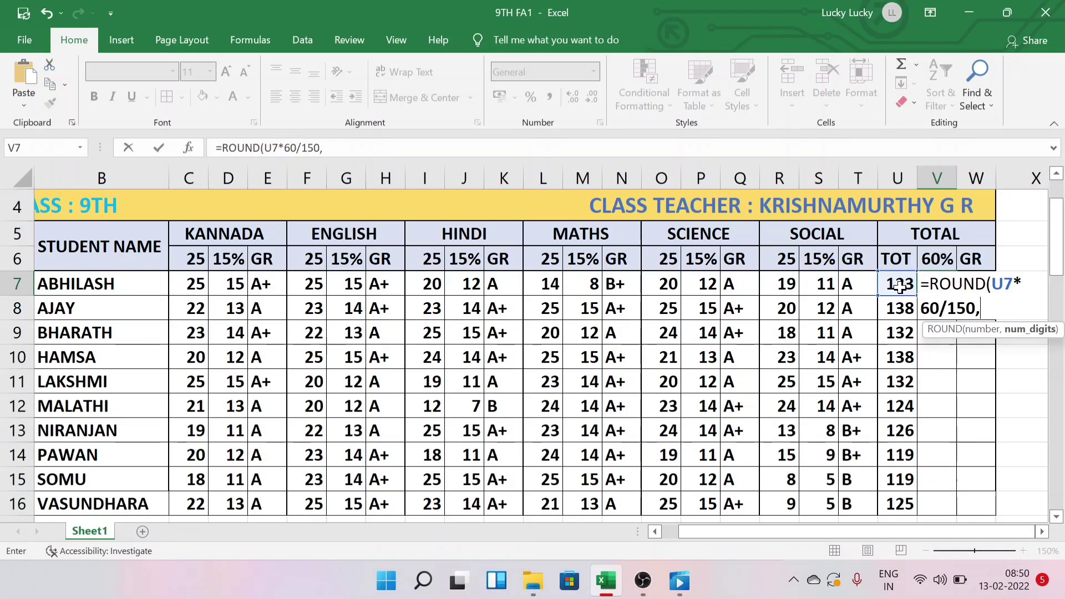
pyautogui.write('0)')
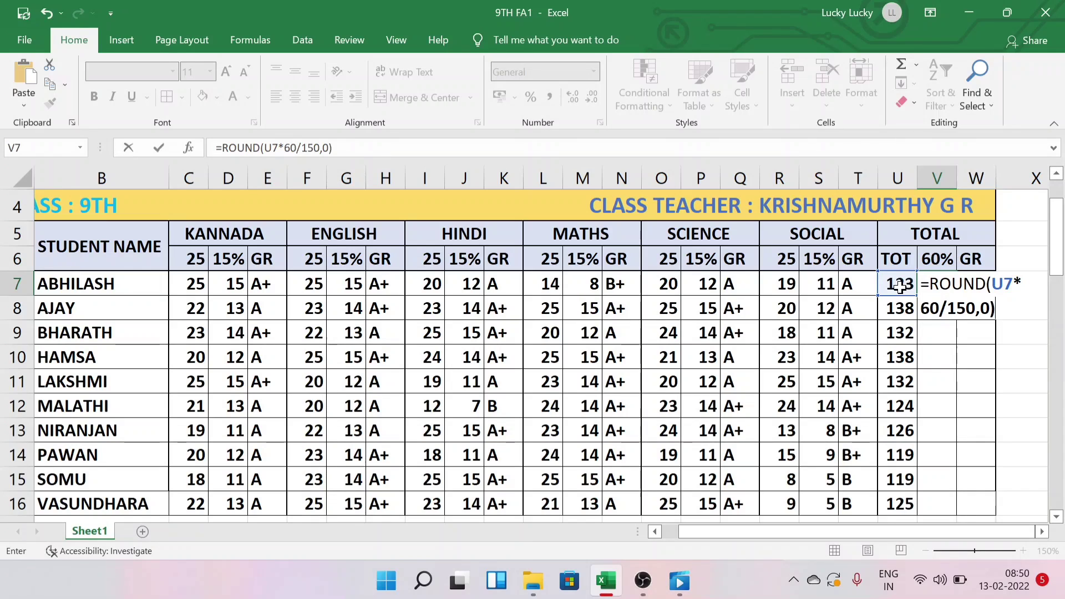
pyautogui.press('Return')
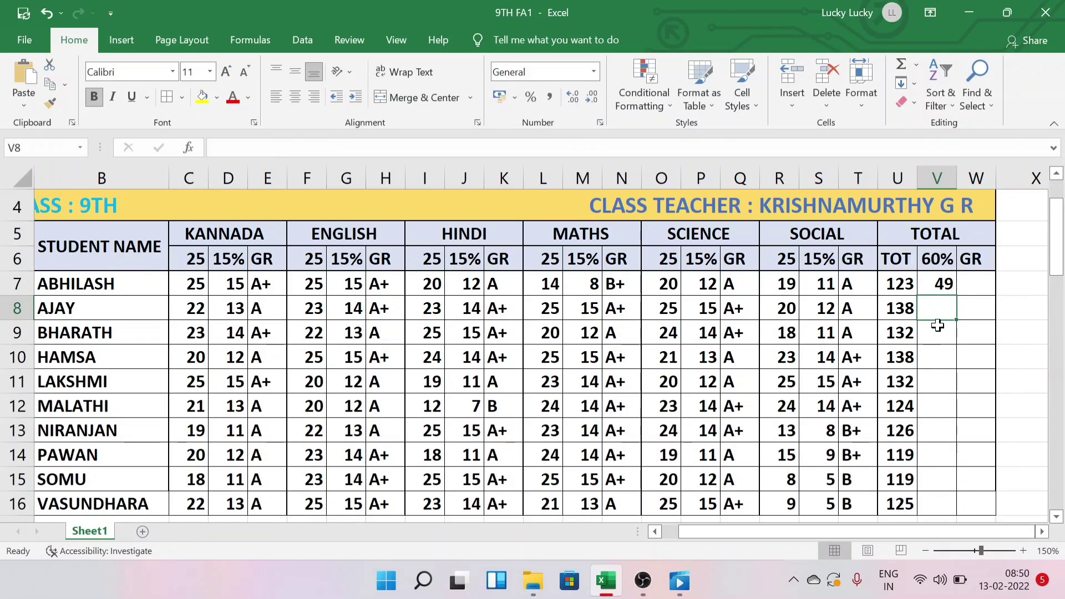
pyautogui.click(937, 328)
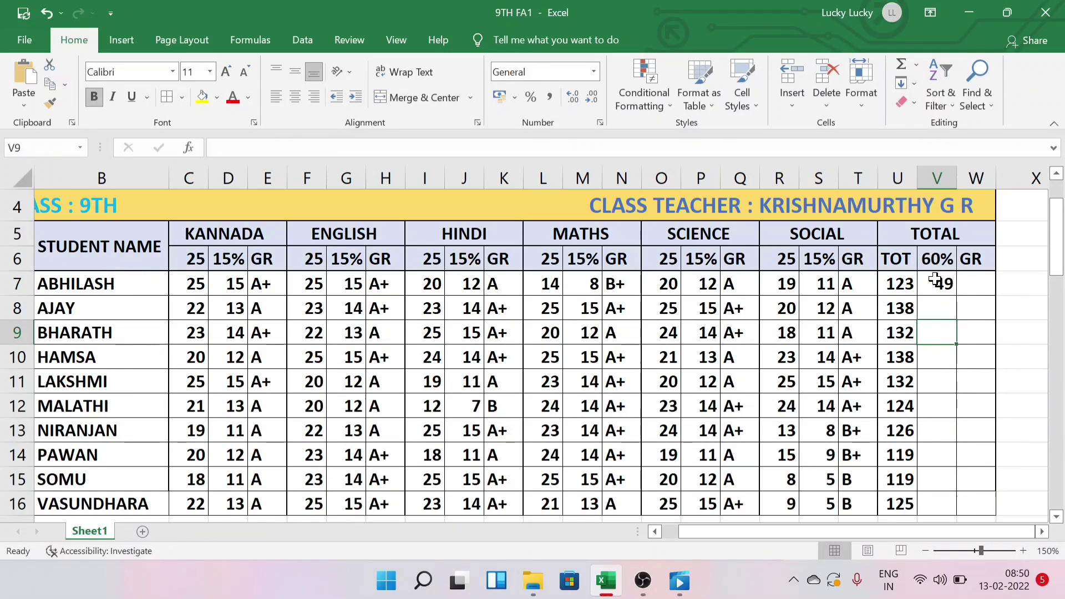
pyautogui.click(943, 280)
pyautogui.click(971, 353)
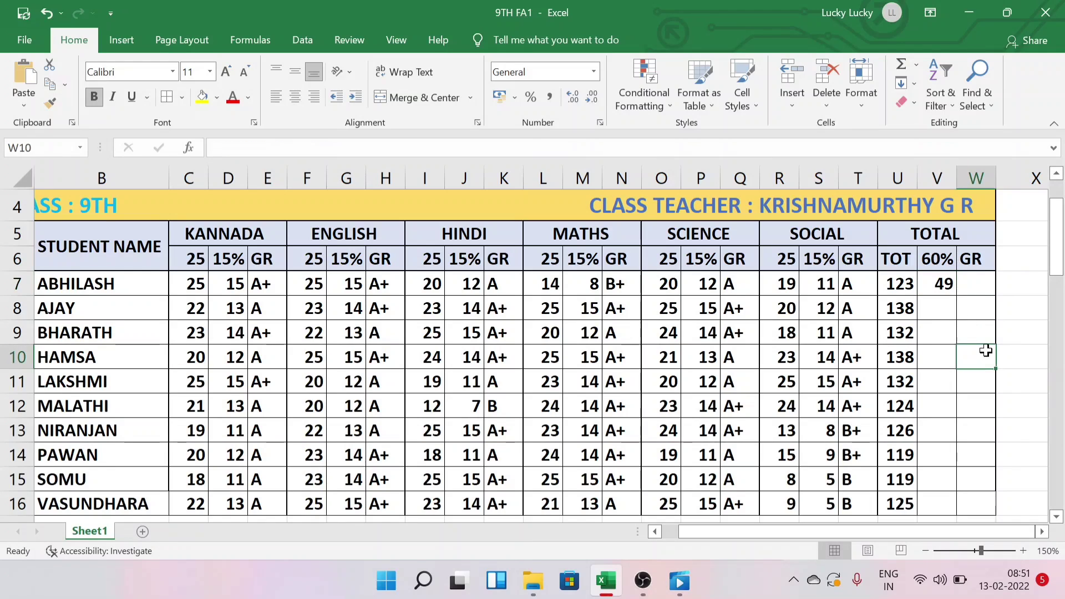
# - Enter =ROUND(U8*60/150,0) in V8 and fill the formula down through V16
pyautogui.click(943, 308)
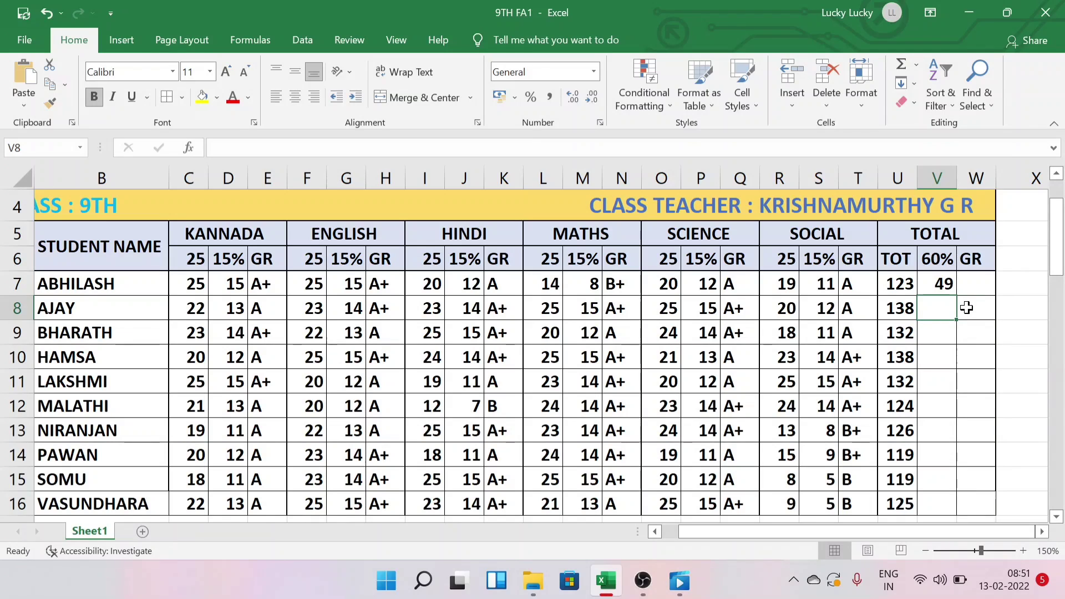
pyautogui.write('=ROUM')
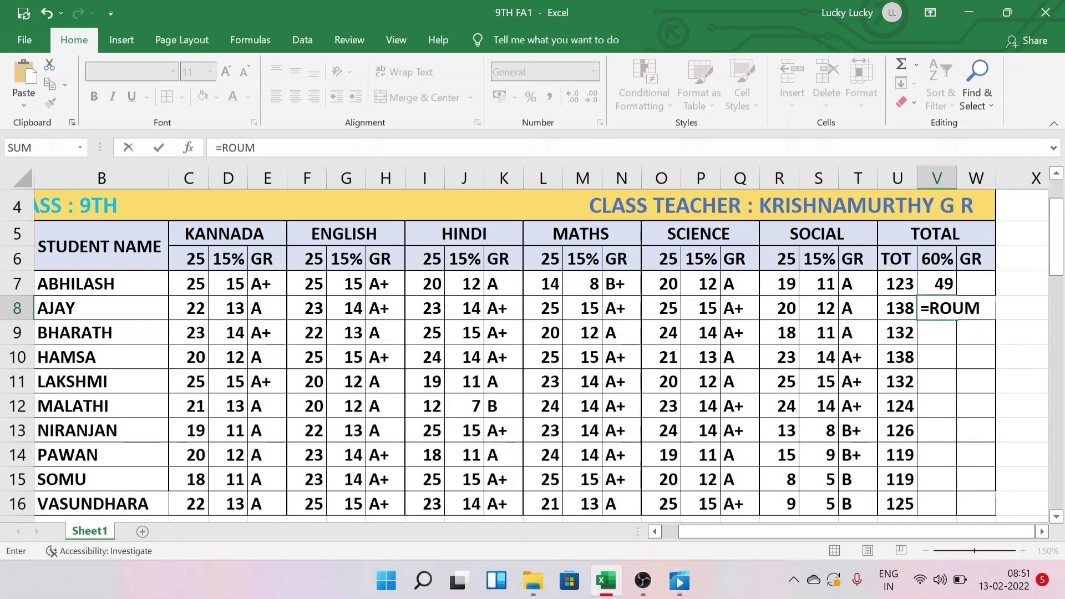
pyautogui.press('BackSpace')
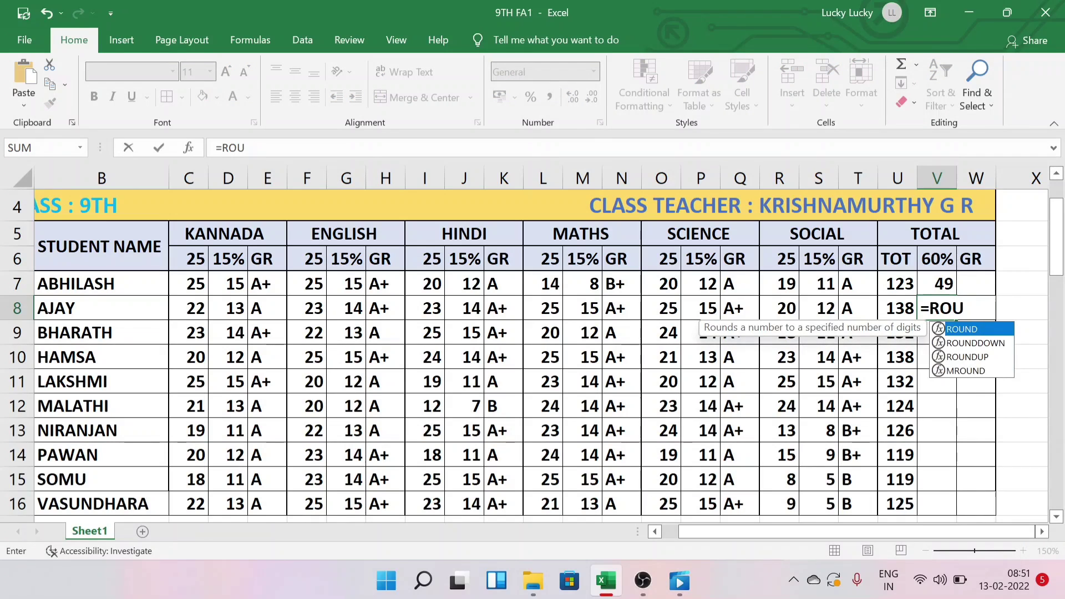
pyautogui.write('ND(')
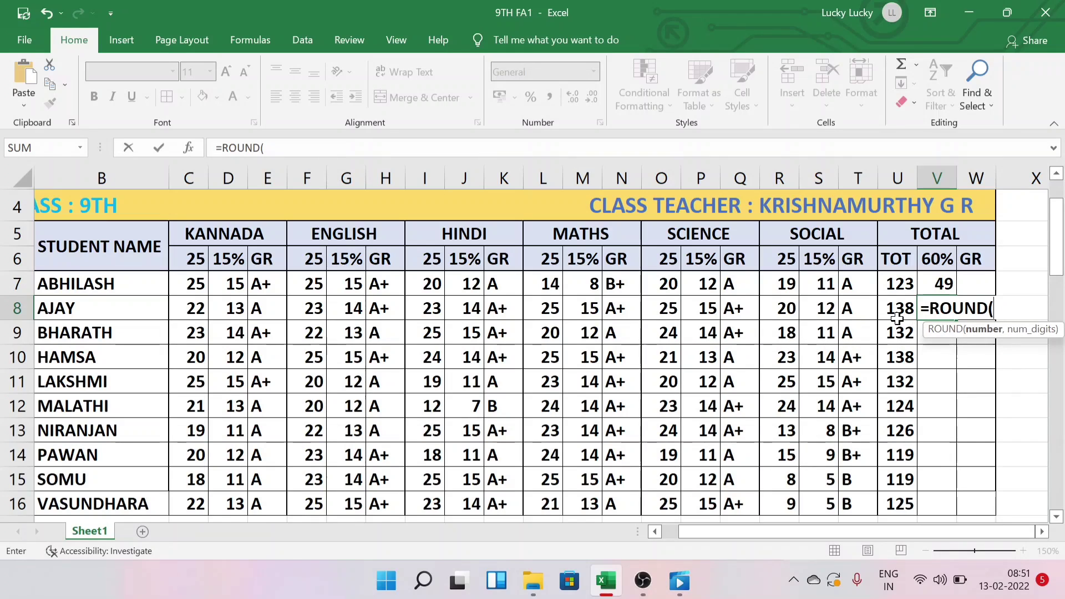
pyautogui.click(899, 311)
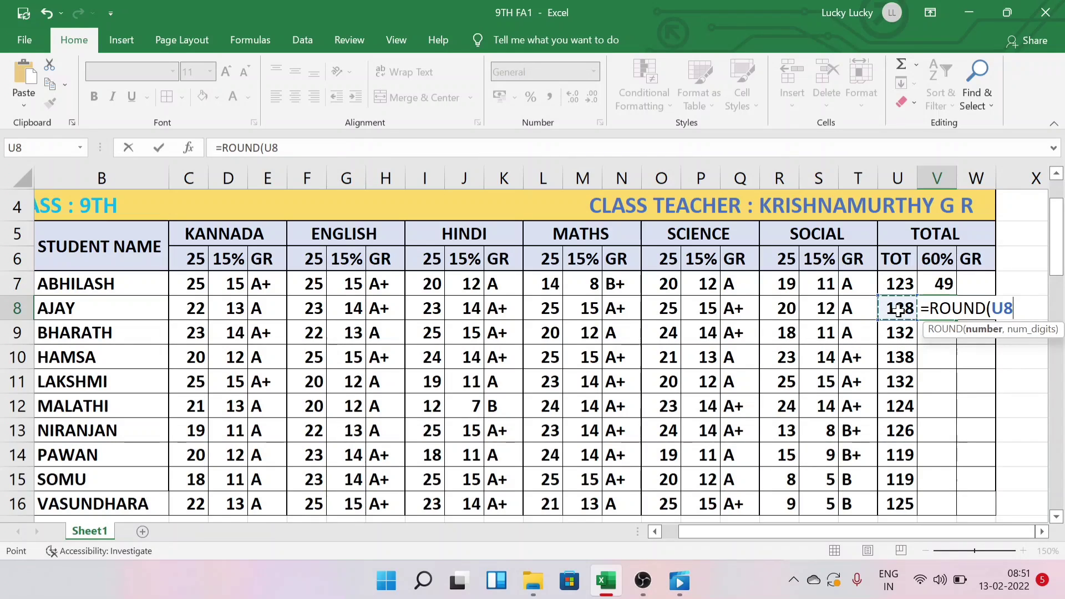
pyautogui.write('*60')
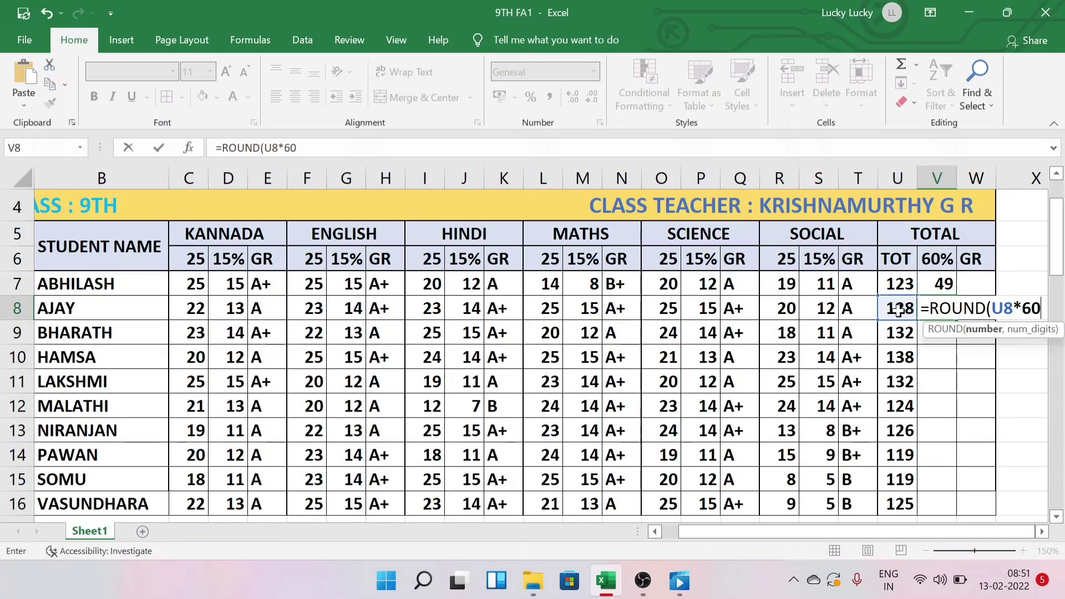
pyautogui.write('/')
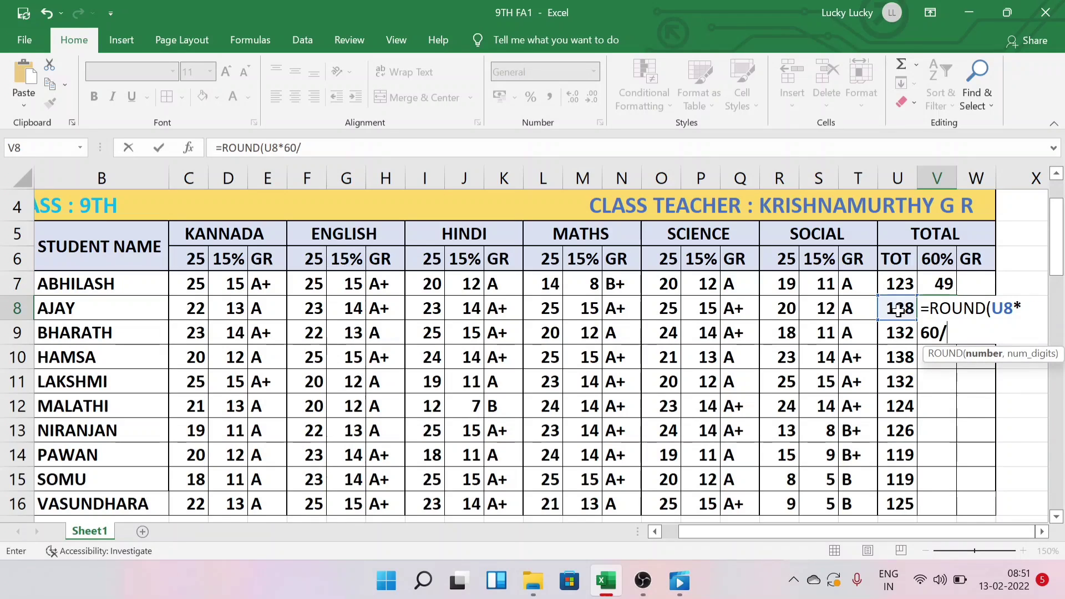
pyautogui.write('150')
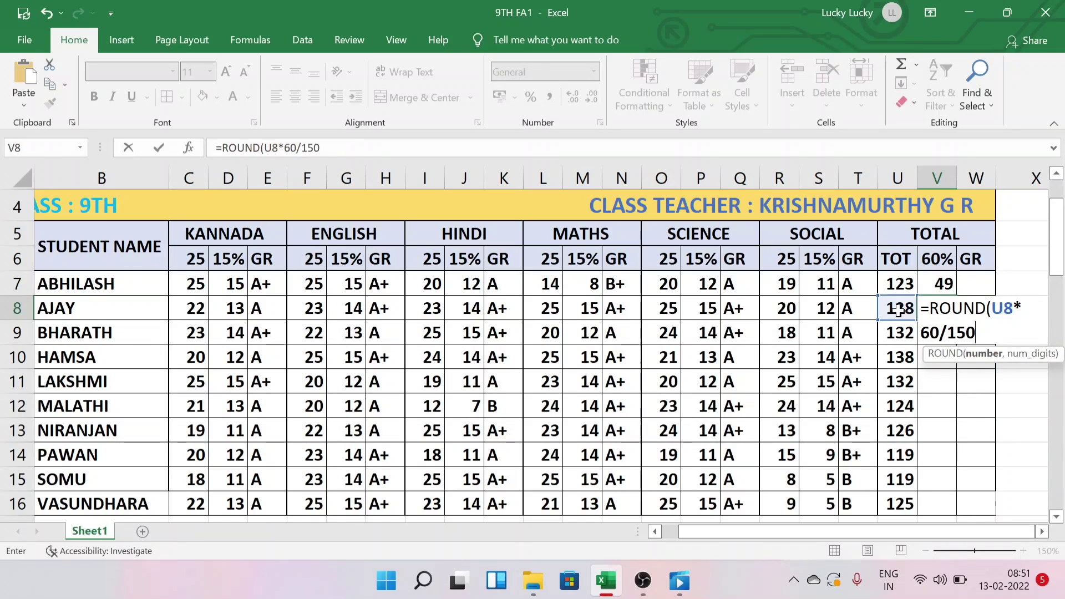
pyautogui.write(',')
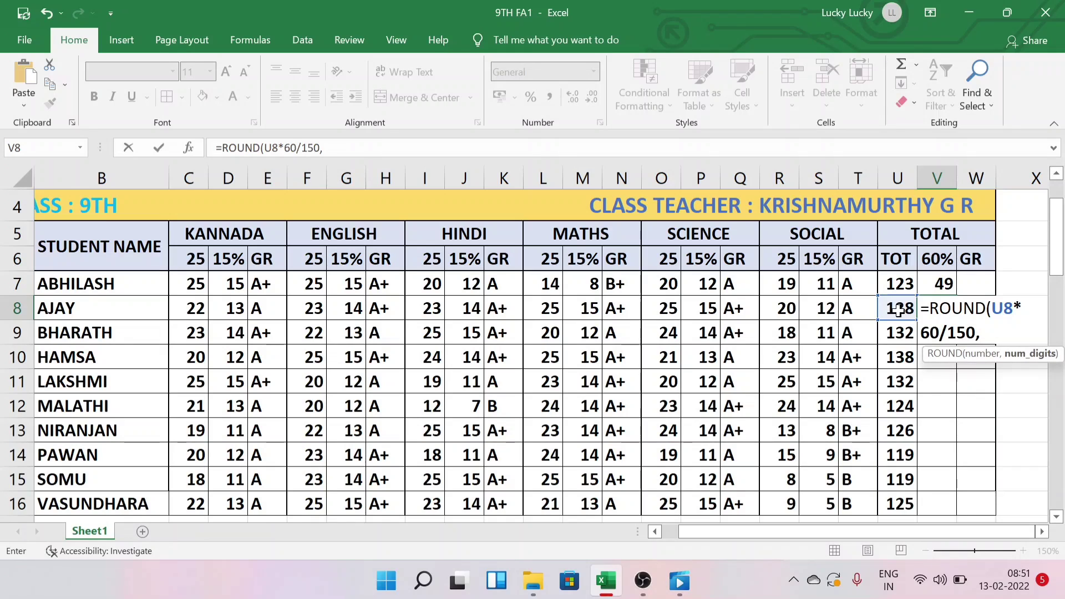
pyautogui.write('0)')
pyautogui.press('Return')
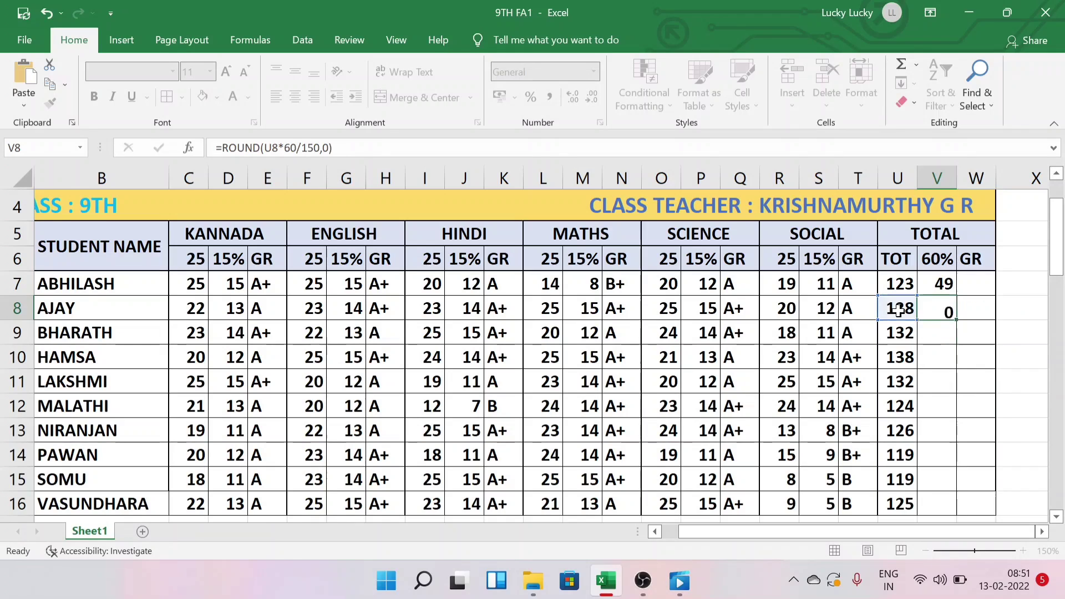
pyautogui.click(944, 309)
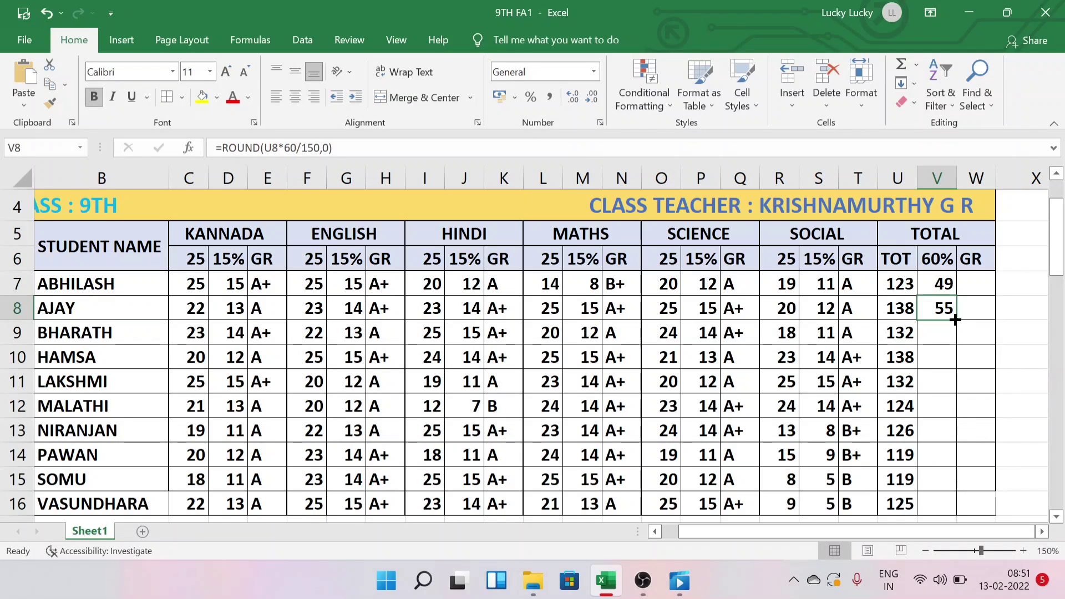
pyautogui.moveTo(955, 320); pyautogui.dragTo(958, 516)
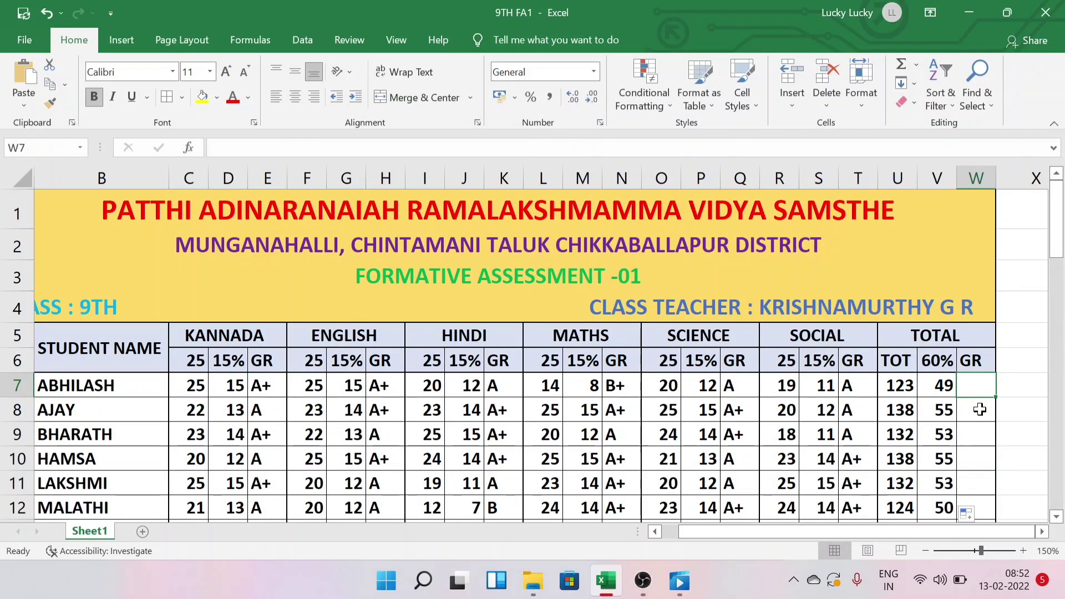
# - Start the overall grade formula in W7 with =IF(V7>=54,"A+", to award A+ from 54 marks
pyautogui.write('=')
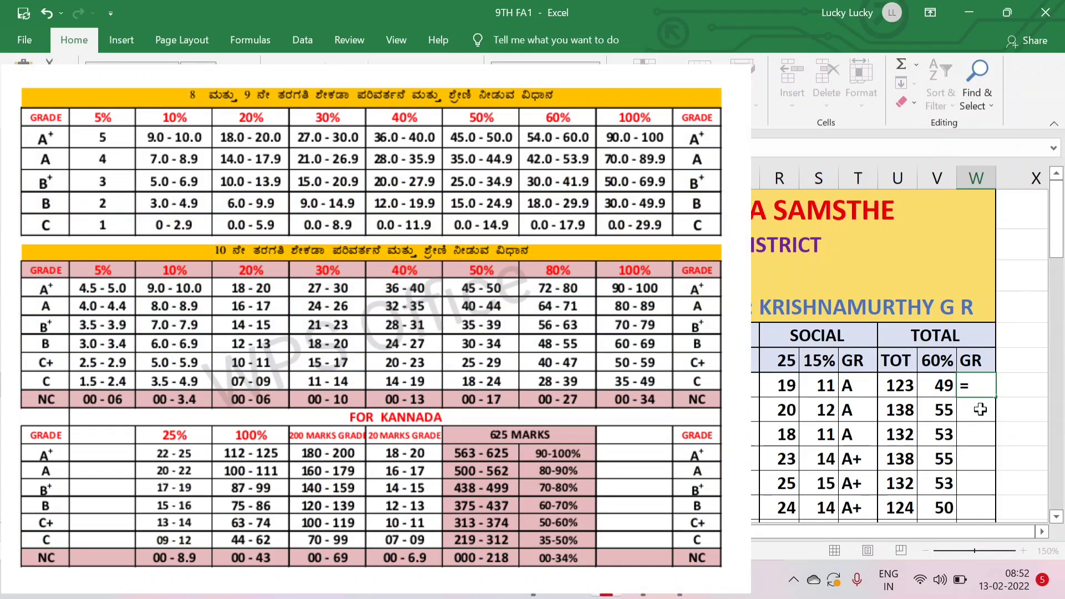
pyautogui.write('IF(')
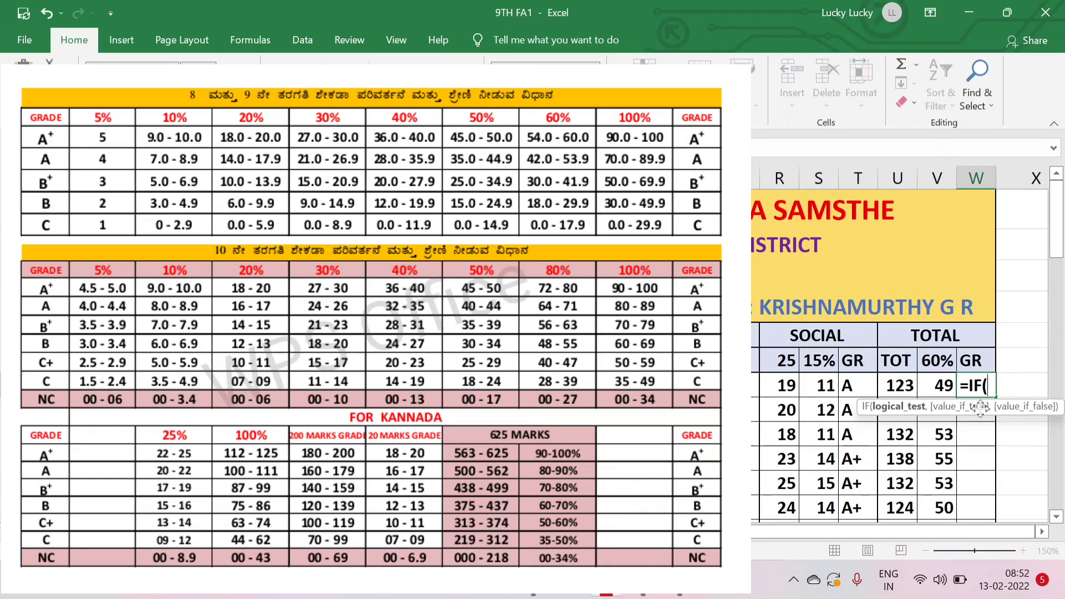
pyautogui.click(936, 388)
pyautogui.write('>=')
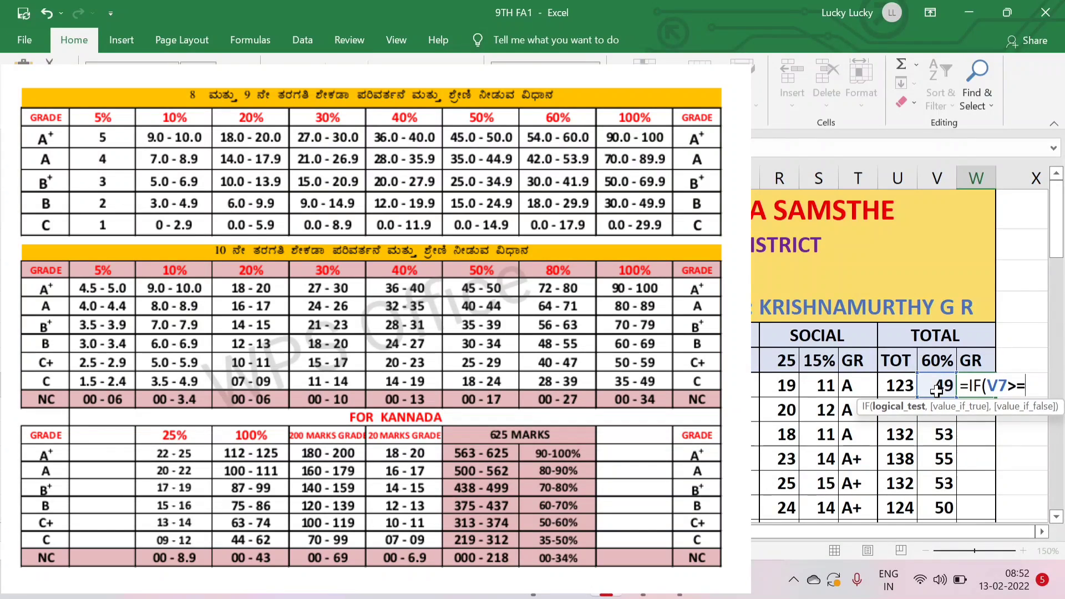
pyautogui.write('54,')
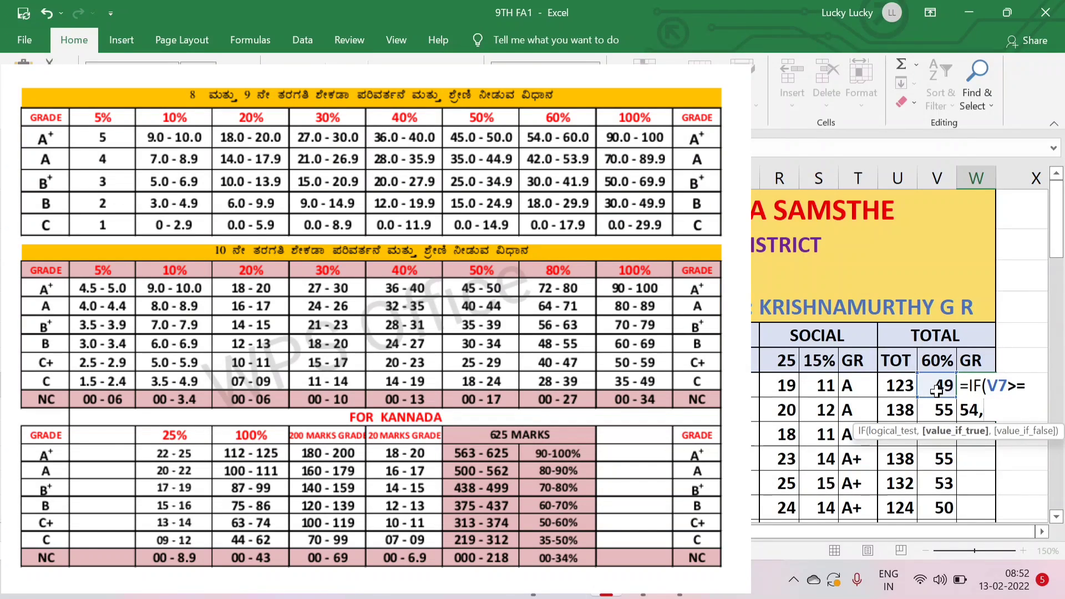
pyautogui.write('"A+",')
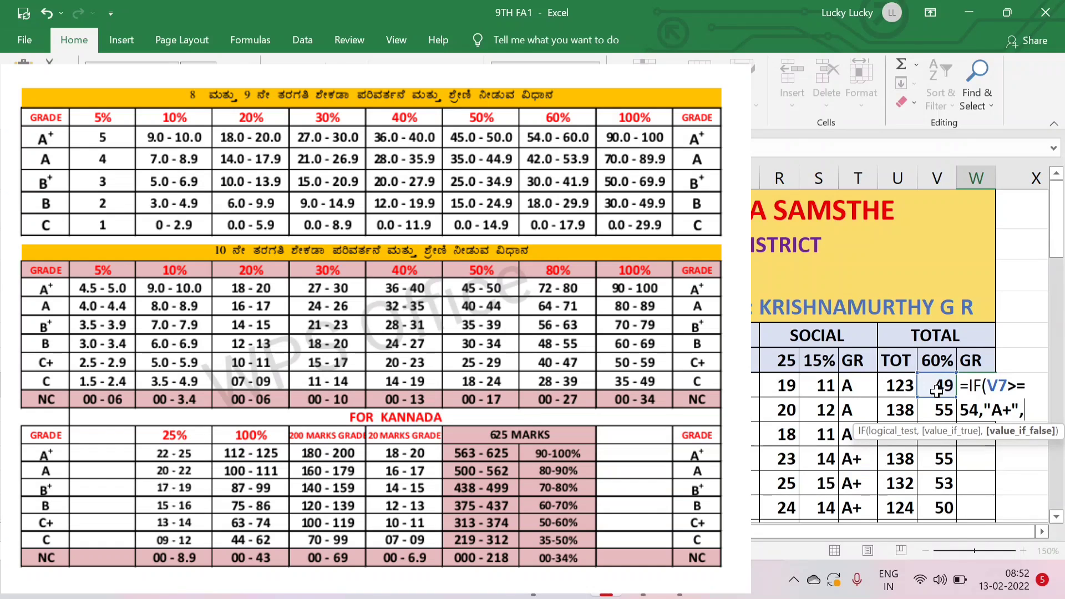
# - Extend the W7 formula with a nested IF(V7>=42,"A" condition for grade A
pyautogui.write('IF(')
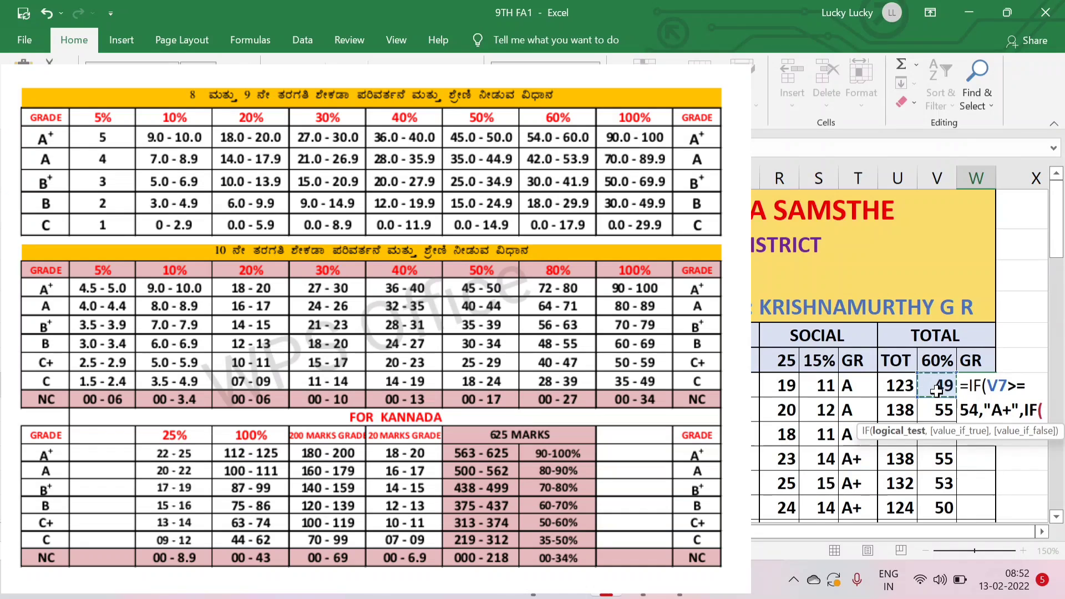
pyautogui.click(936, 391)
pyautogui.write('>=')
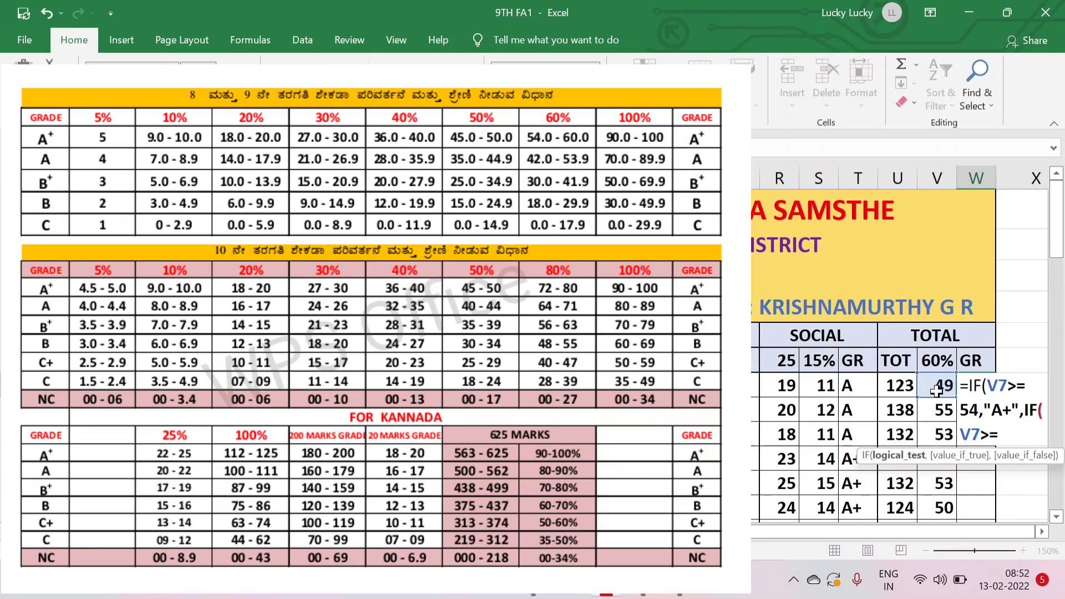
pyautogui.write('42')
pyautogui.write(',"')
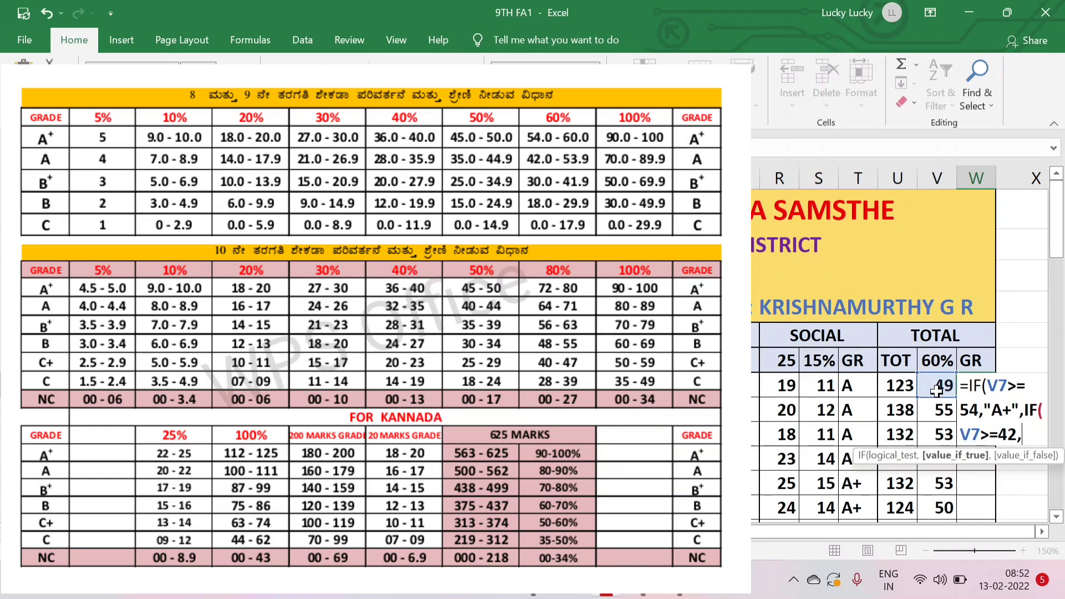
pyautogui.write('A"')
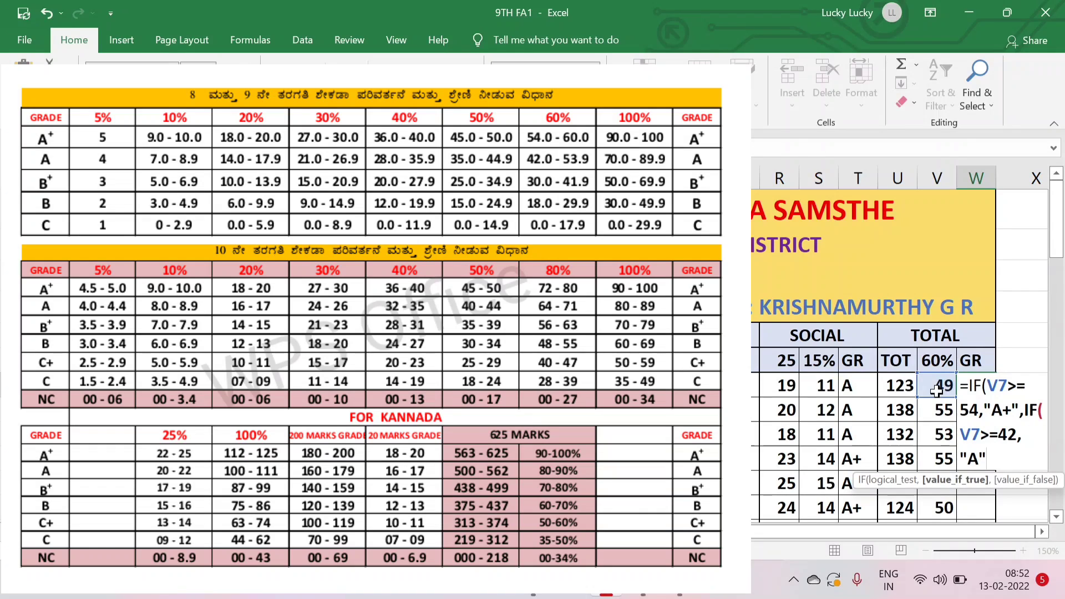
# - Add a third nested condition, IF(V7>=30,"B+", to the W7 formula for grade B+
pyautogui.write(',IF')
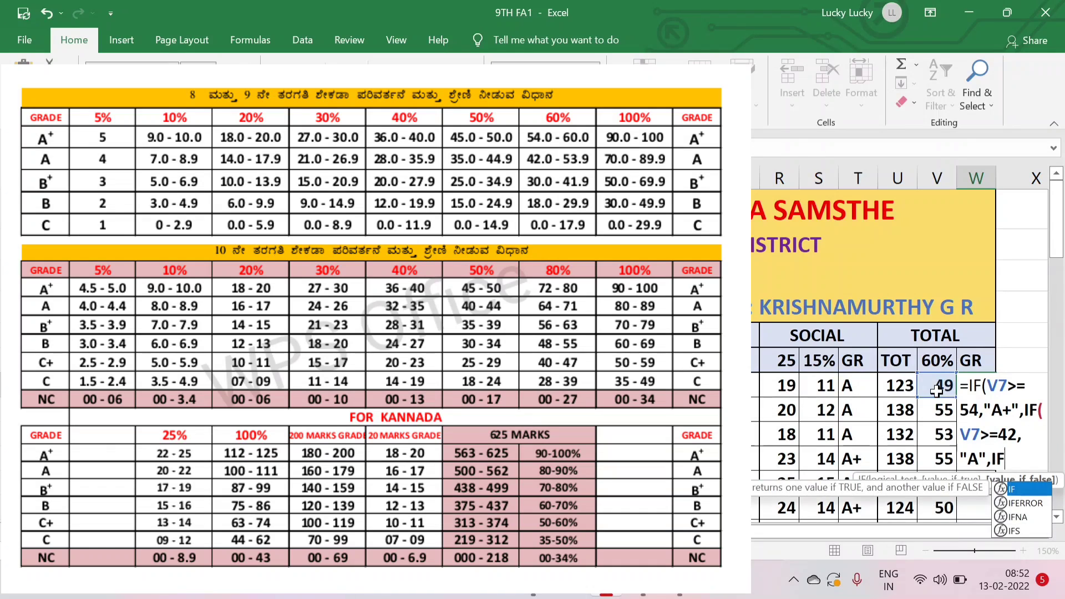
pyautogui.write('(')
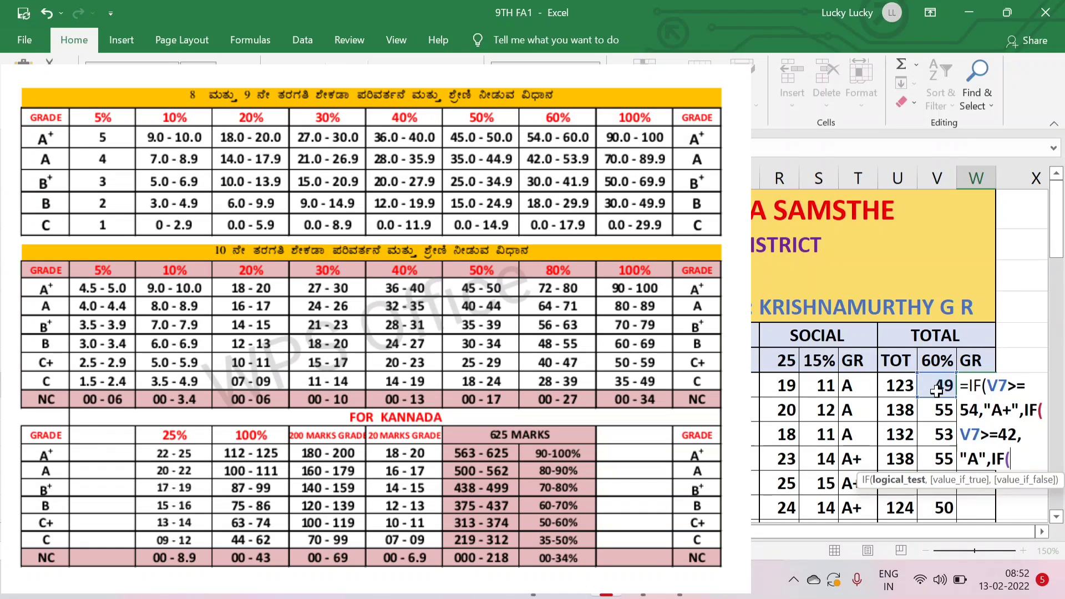
pyautogui.write('V7>')
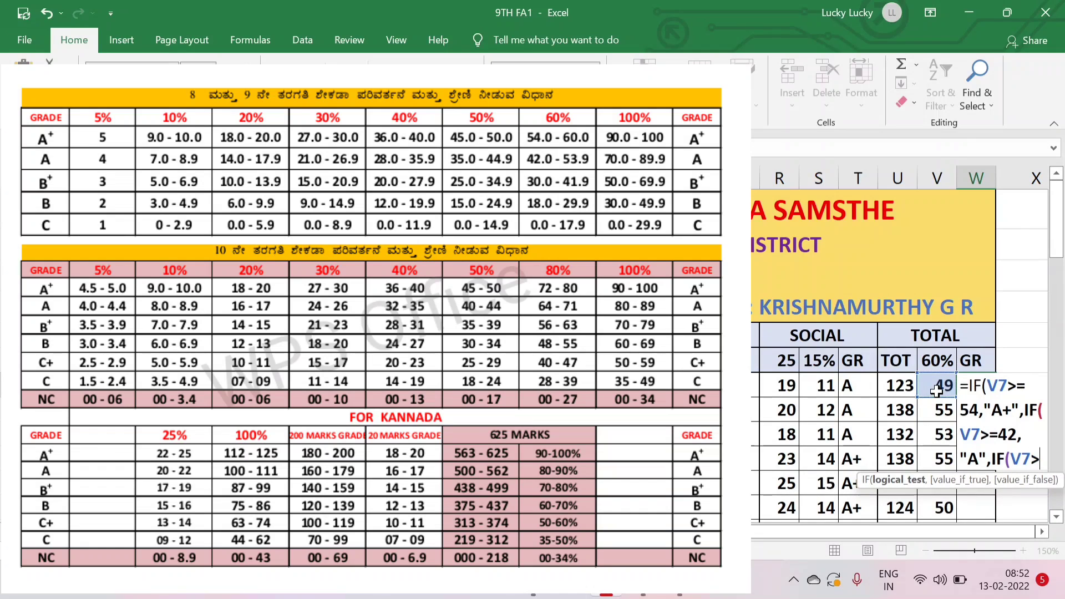
pyautogui.write('=')
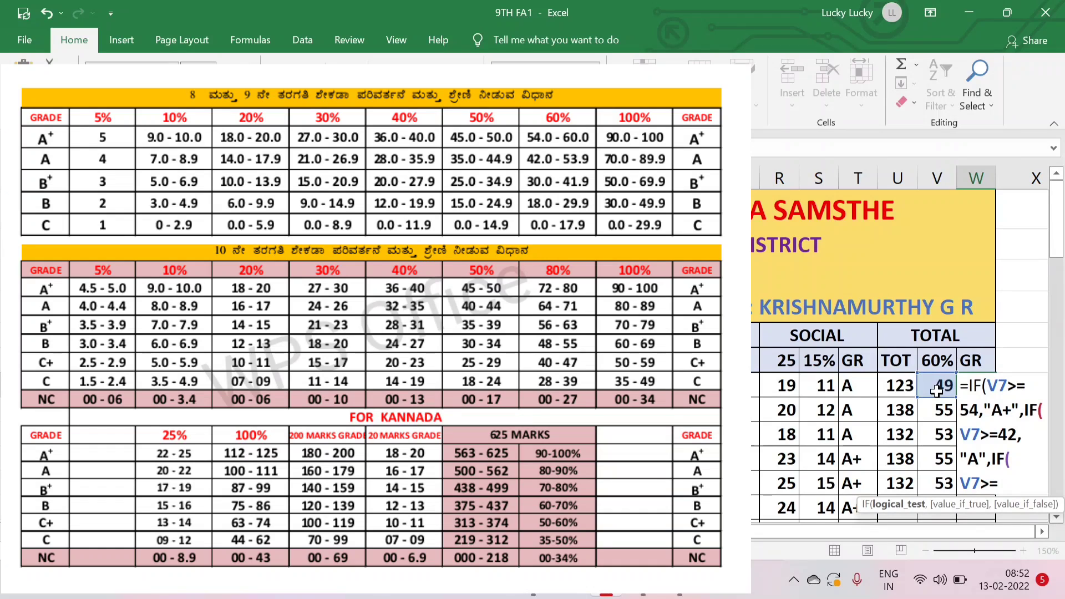
pyautogui.write('30,"')
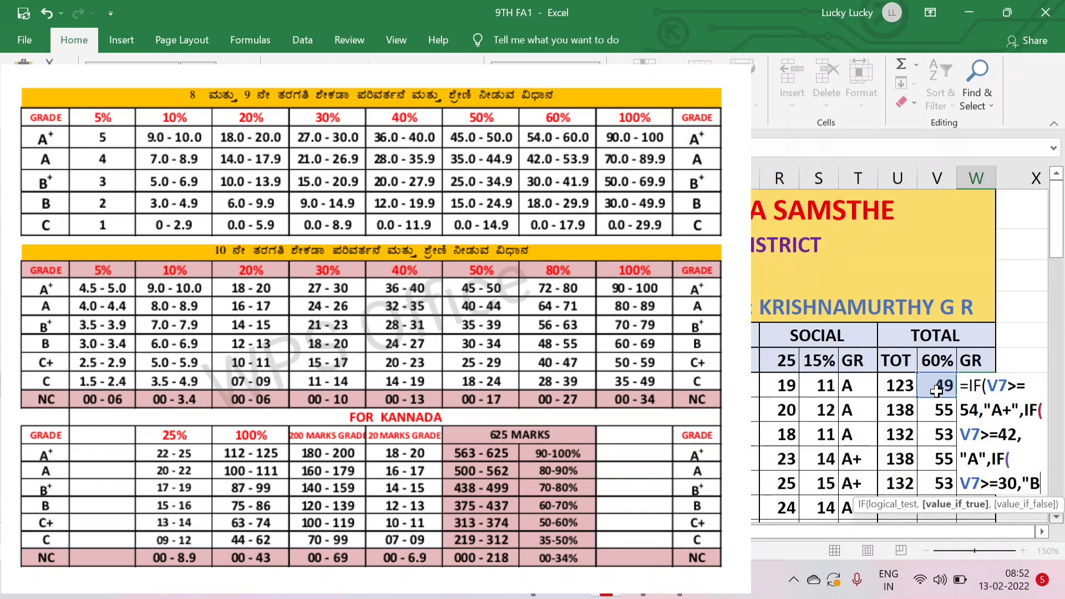
pyautogui.write('B+"')
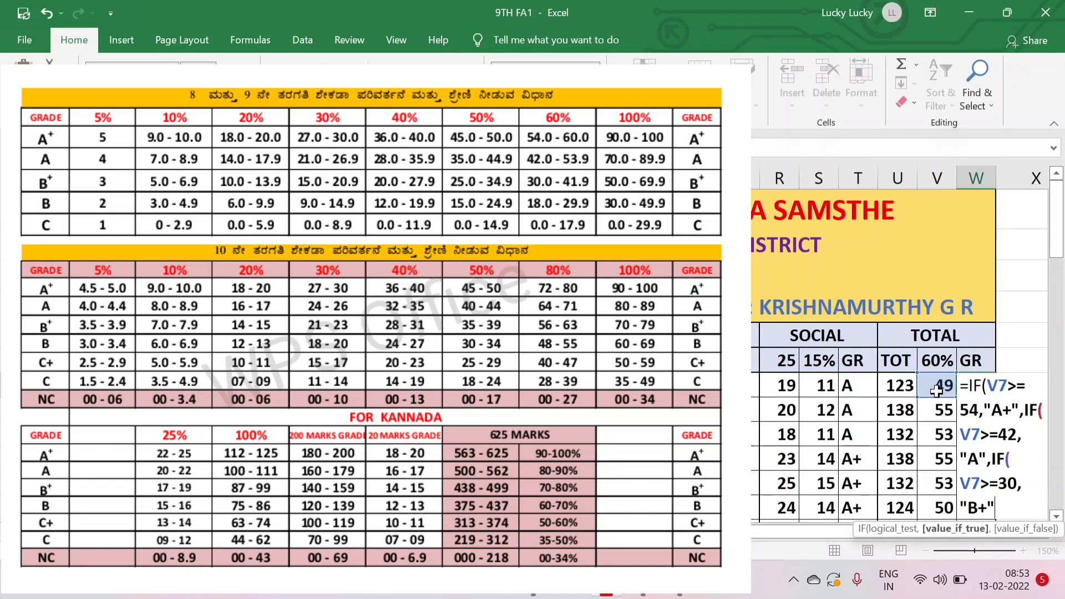
# - Add a fourth nested condition, IF(V7>=18,"B", to the W7 formula for grade B
pyautogui.write(',')
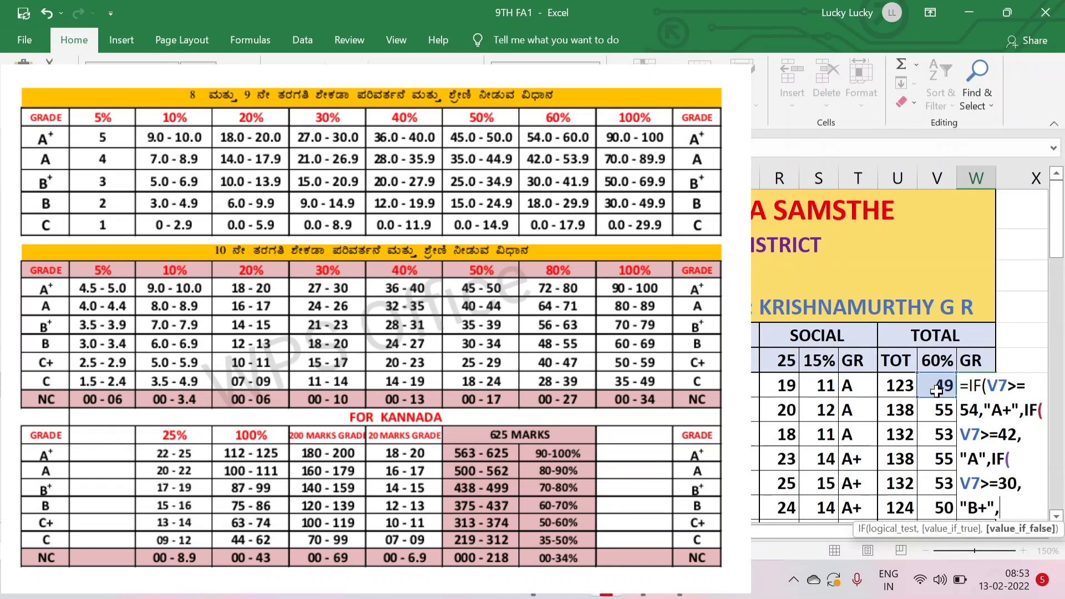
pyautogui.write('IF(')
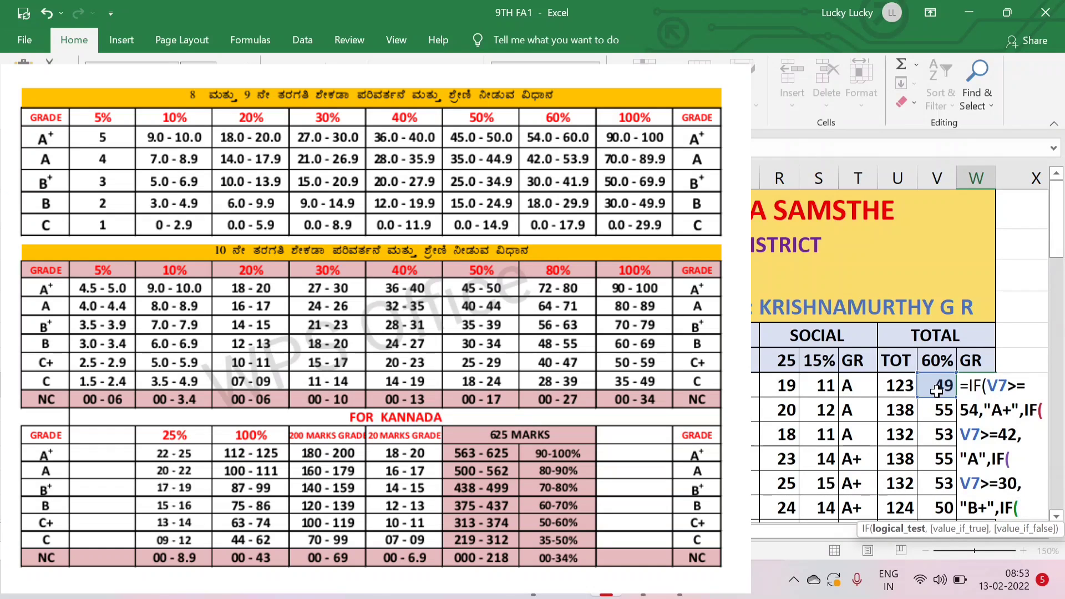
pyautogui.click(936, 386)
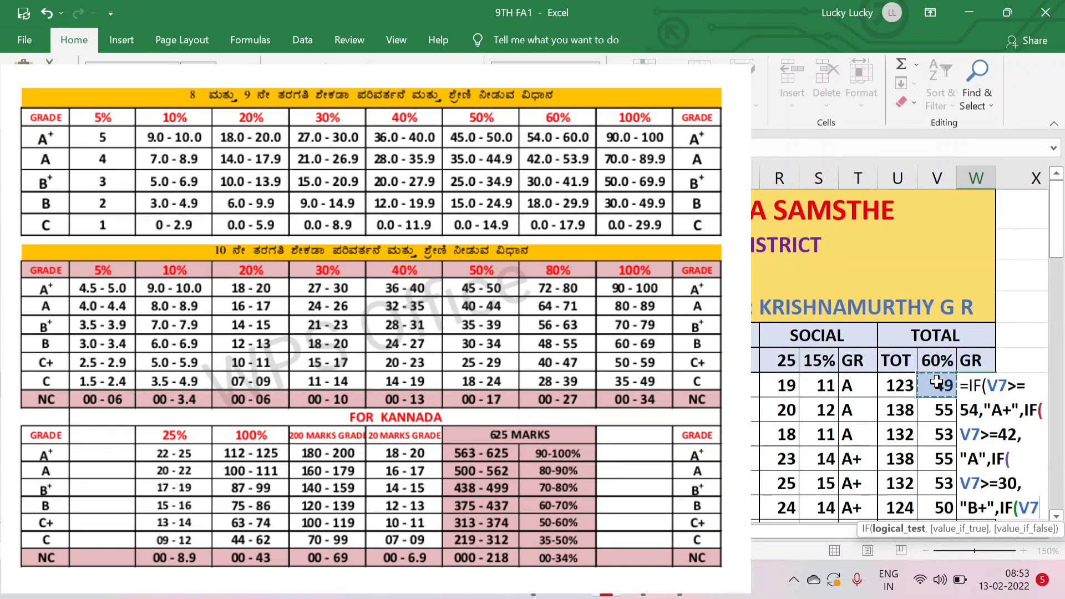
pyautogui.write('>=')
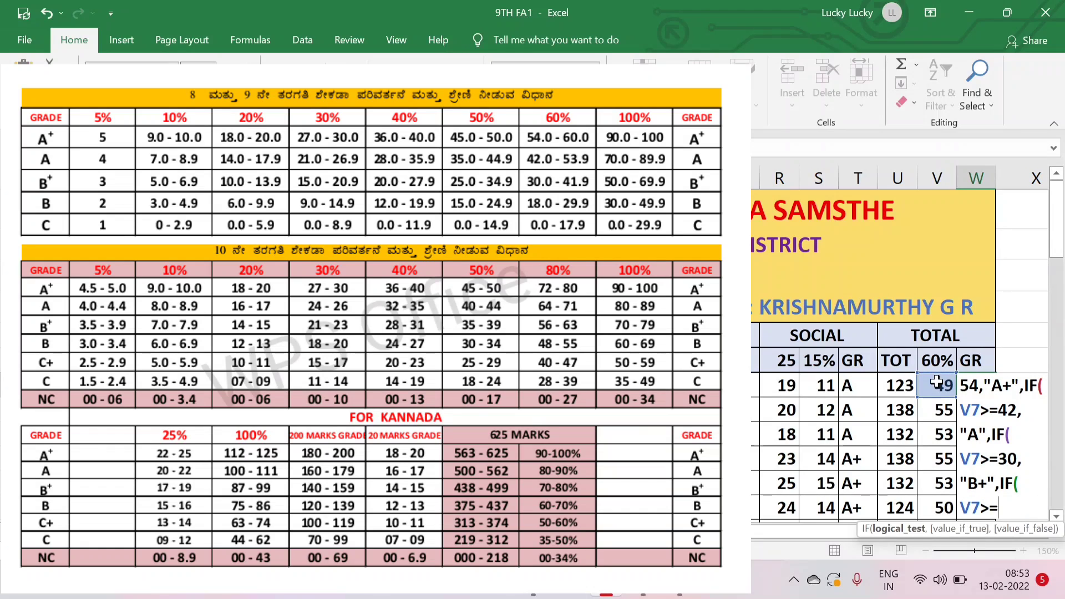
pyautogui.write('18,"')
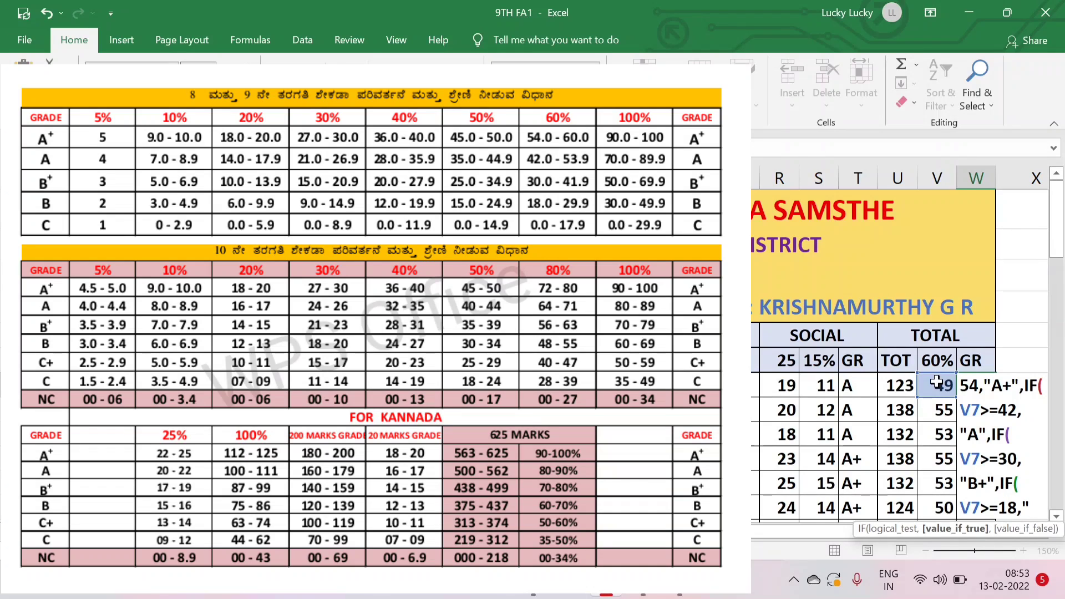
pyautogui.write('B",')
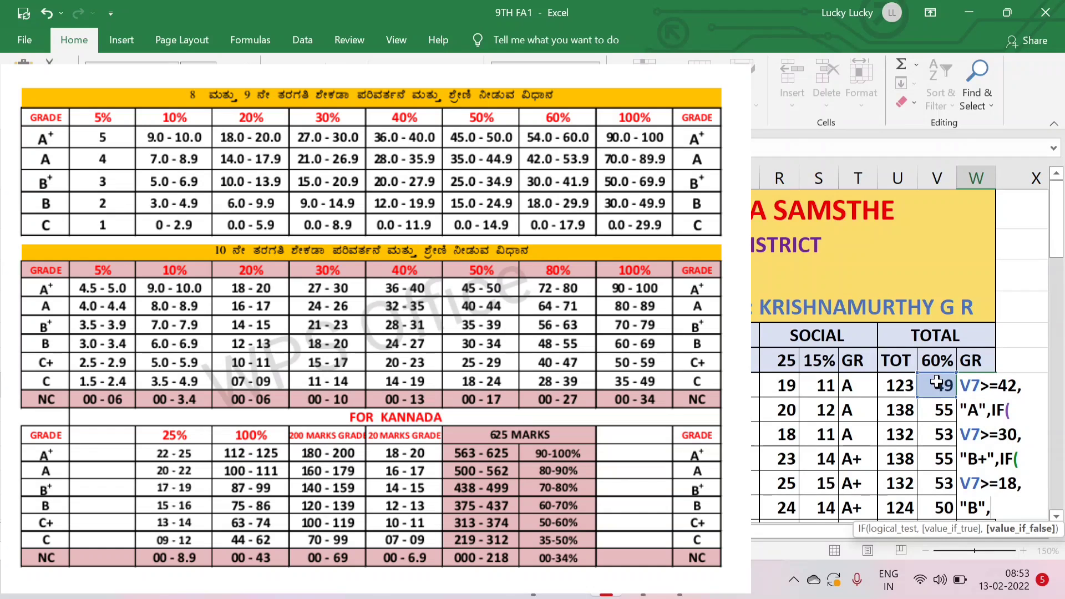
# - Finish the W7 formula with IF(V7>=0,"C"))))) for grade C and enter it
pyautogui.write('IF')
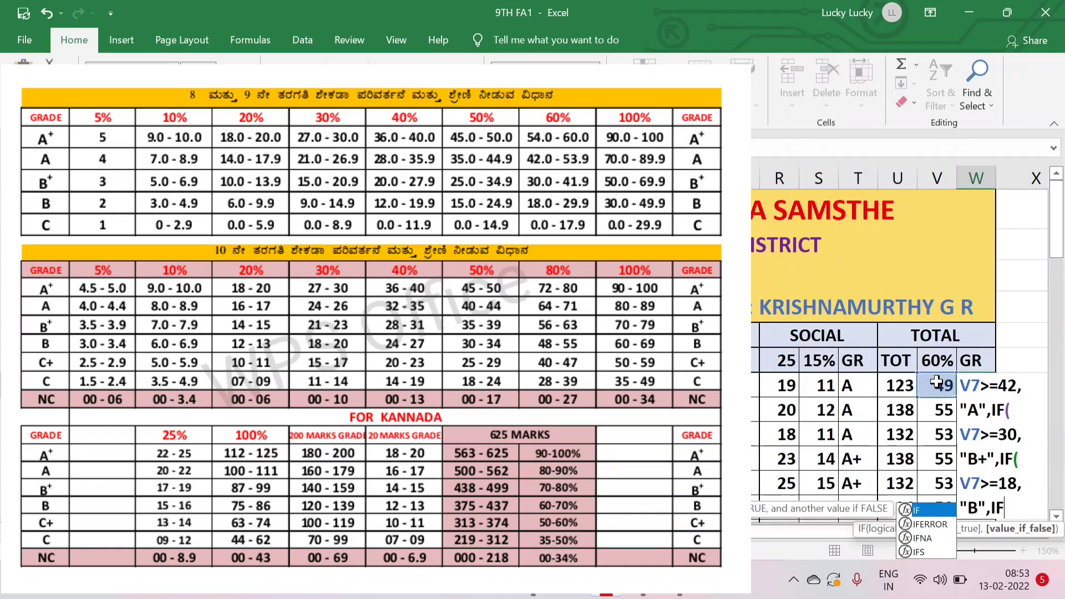
pyautogui.write('(')
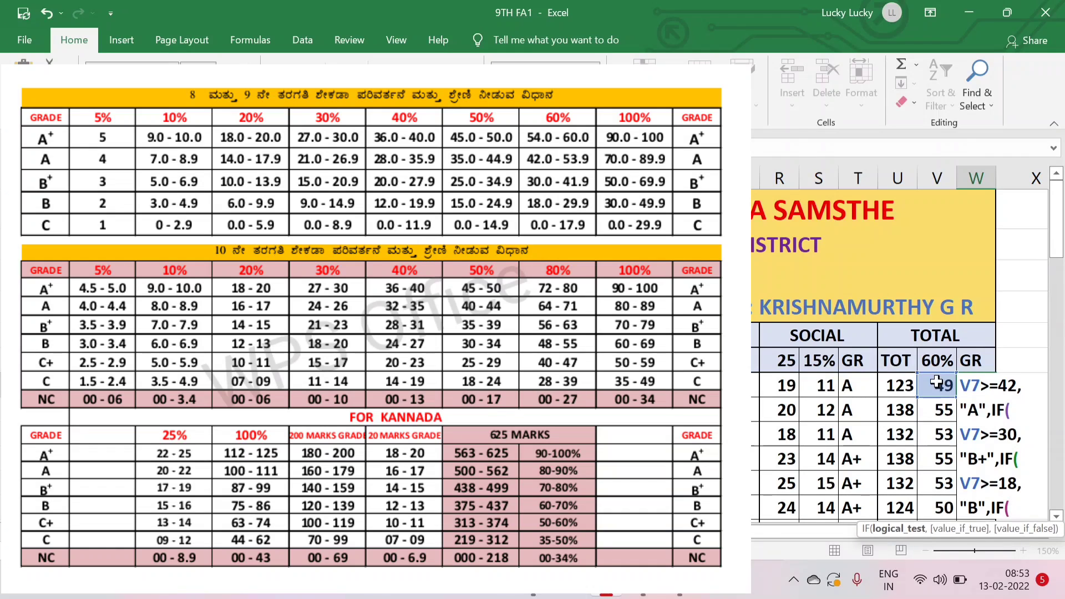
pyautogui.click(936, 382)
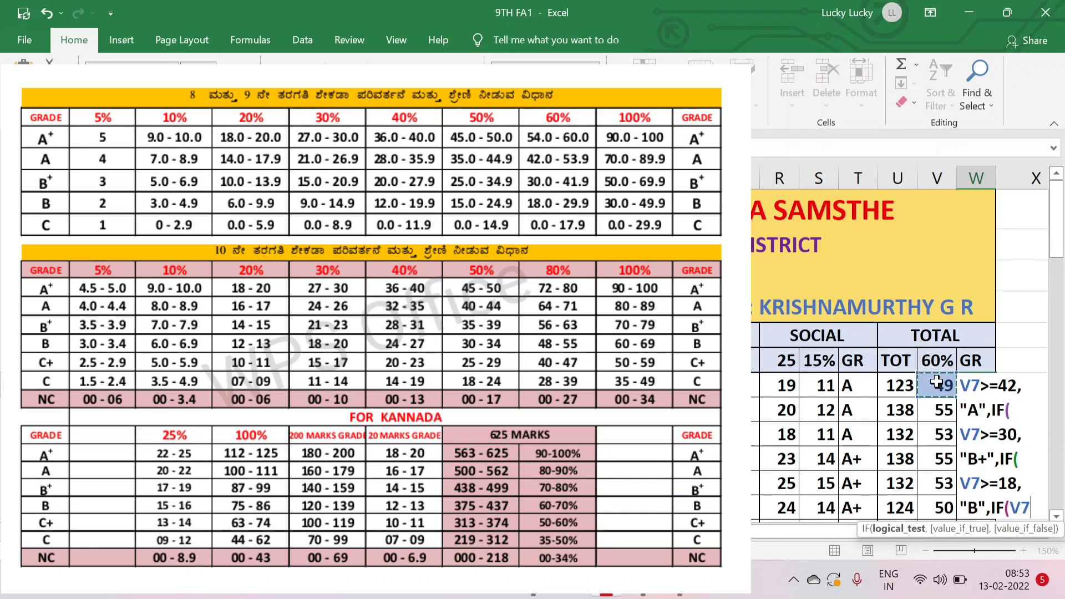
pyautogui.write('>=')
pyautogui.write('0,')
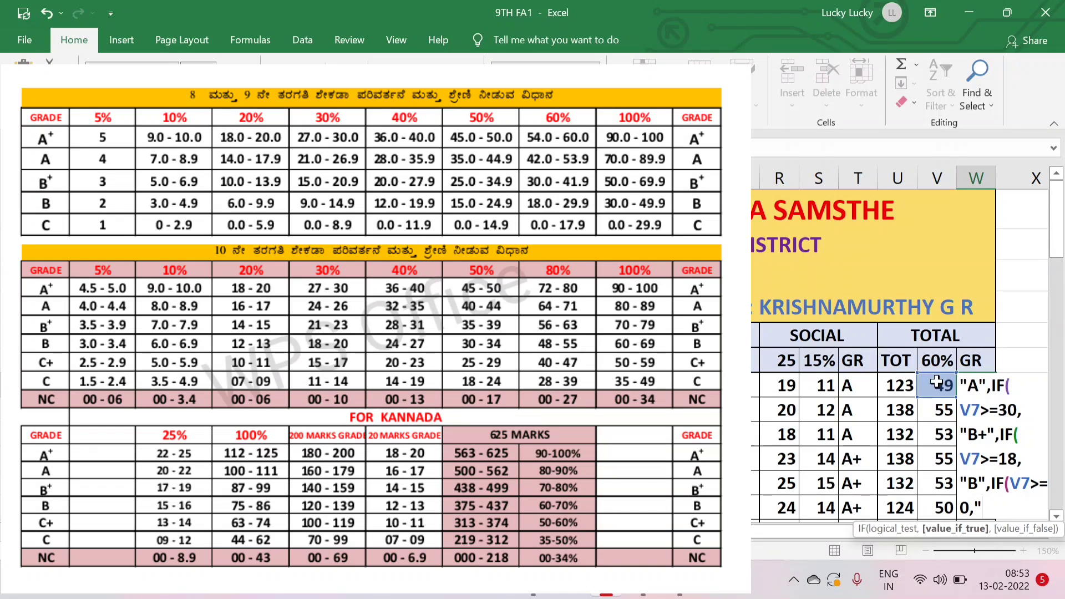
pyautogui.write('"C')
pyautogui.write('))')
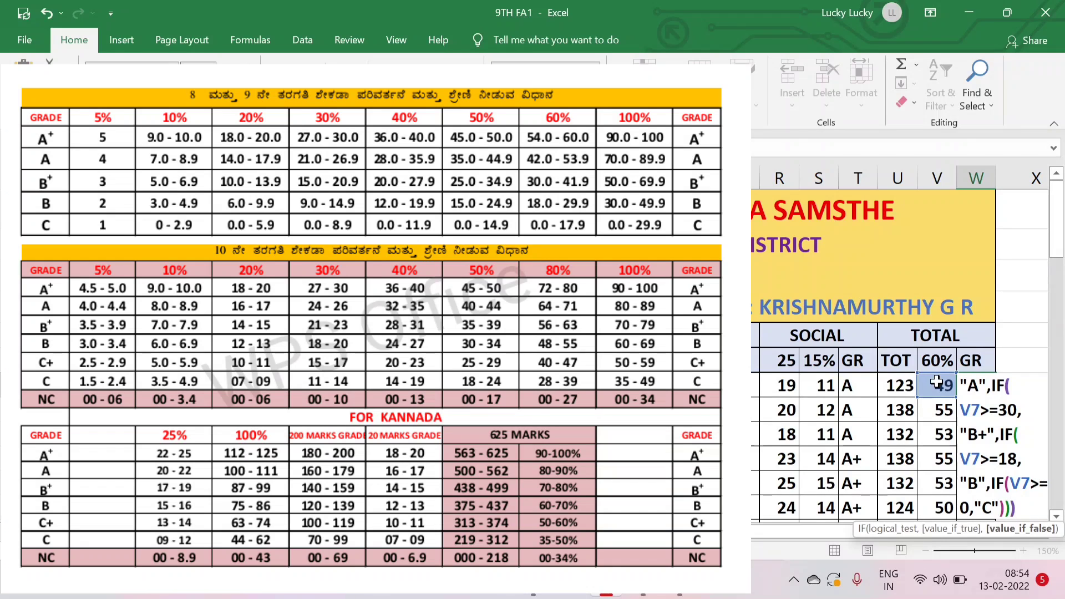
pyautogui.write(')')
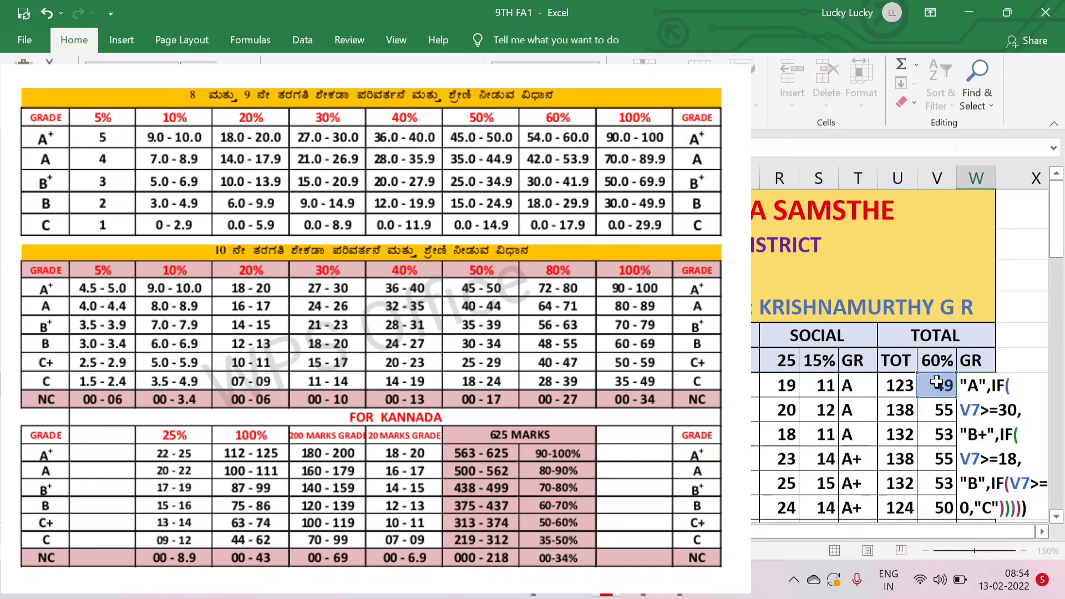
pyautogui.press('Return')
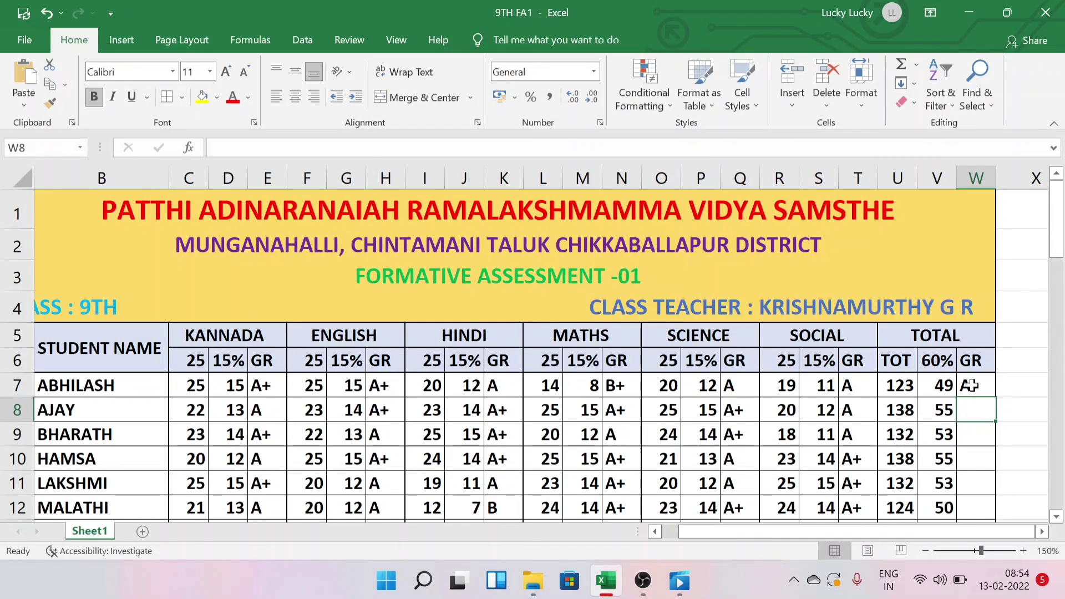
# - Fill the overall grade formula from W7 down through W16 for the remaining students
pyautogui.click(970, 385)
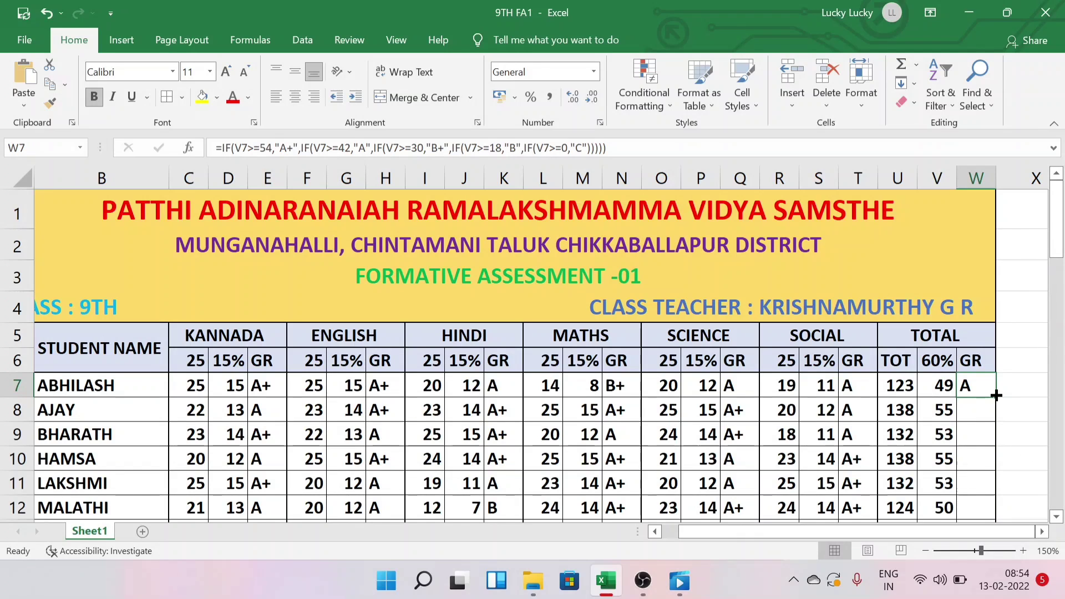
pyautogui.moveTo(996, 395); pyautogui.dragTo(993, 481)
pyautogui.click(897, 512)
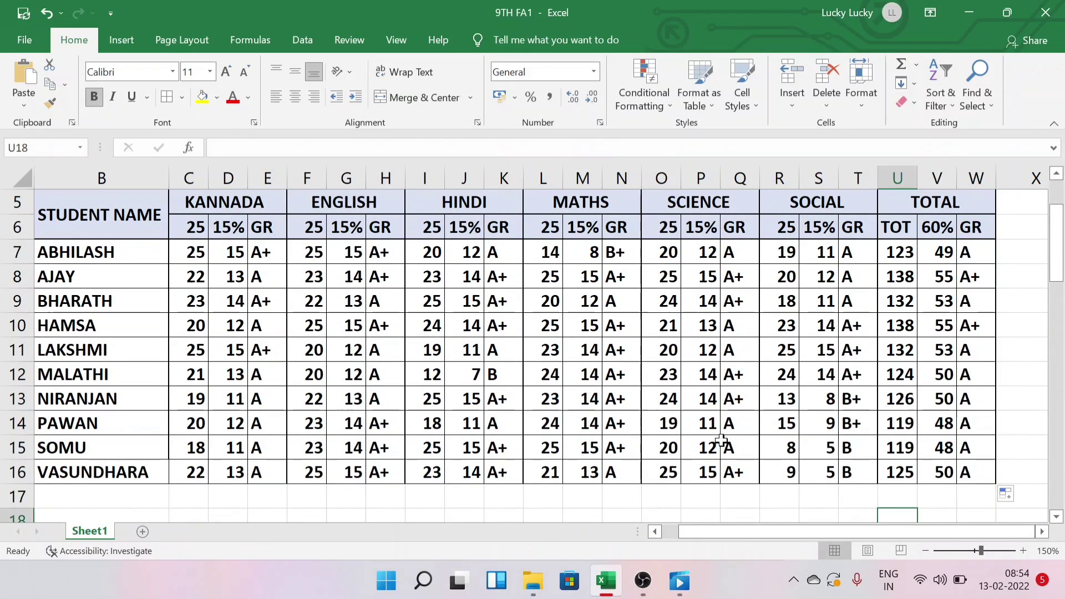
# - Look over the marks, totals and grades of all students and select the empty cell C18 below the table
pyautogui.scroll(-2, 609, 441)
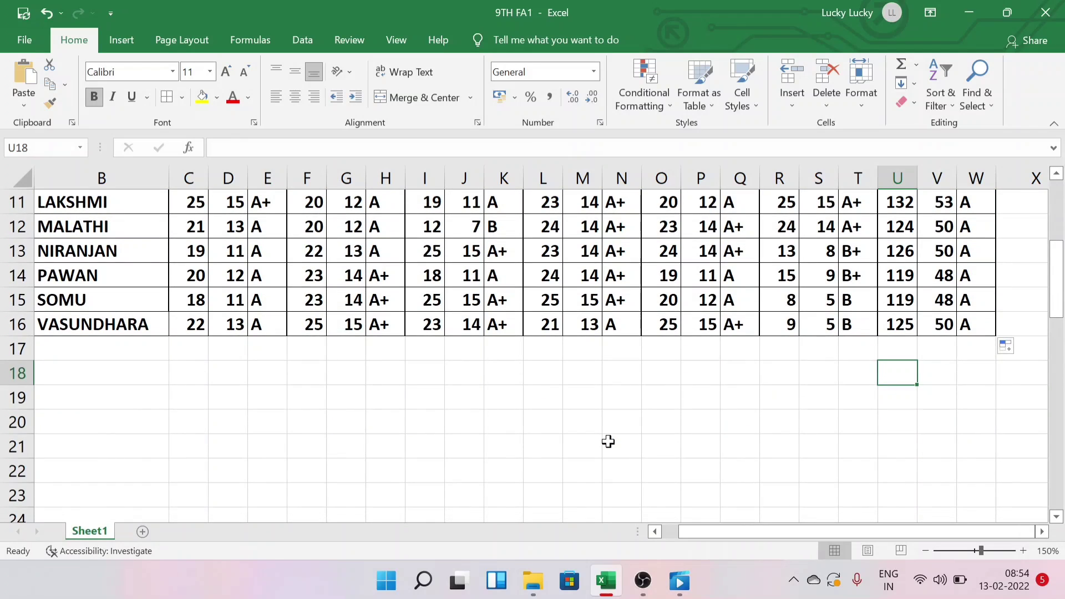
pyautogui.scroll(1, 449, 430)
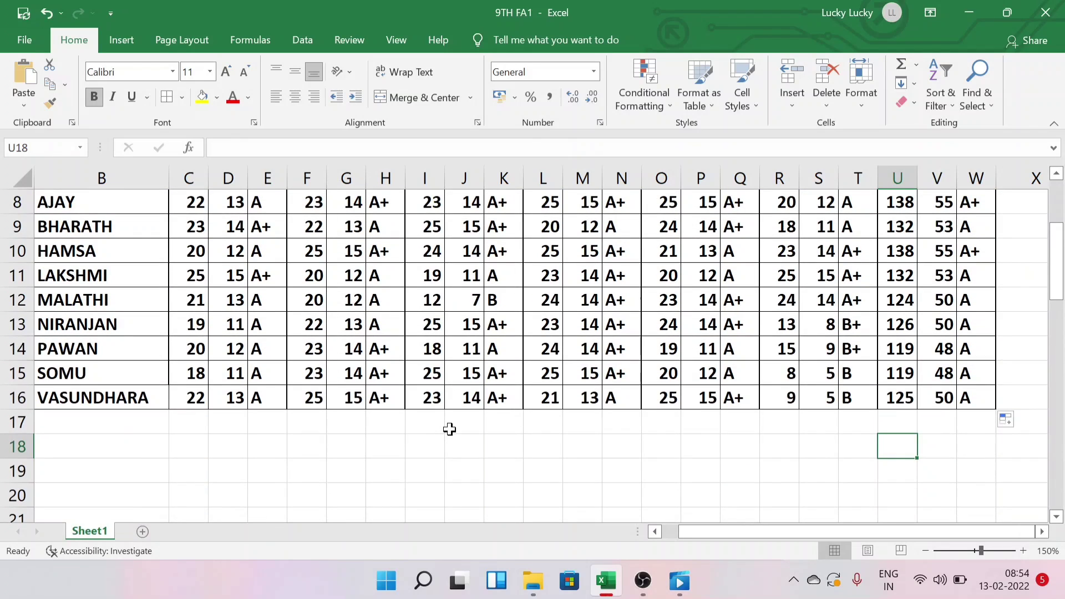
pyautogui.scroll(2, 432, 431)
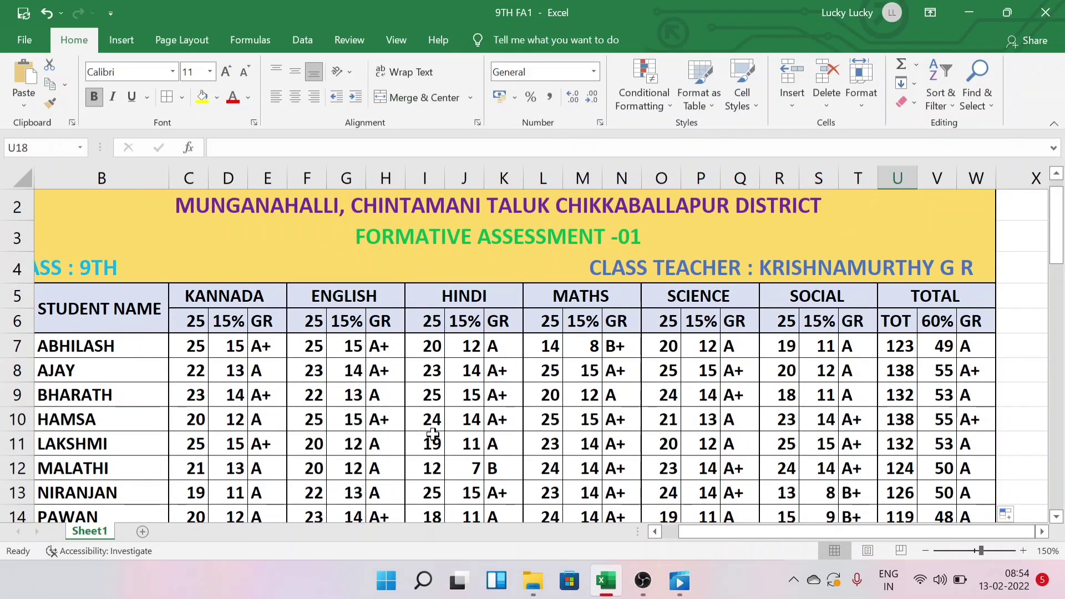
pyautogui.scroll(-1, 433, 432)
pyautogui.scroll(-1, 377, 483)
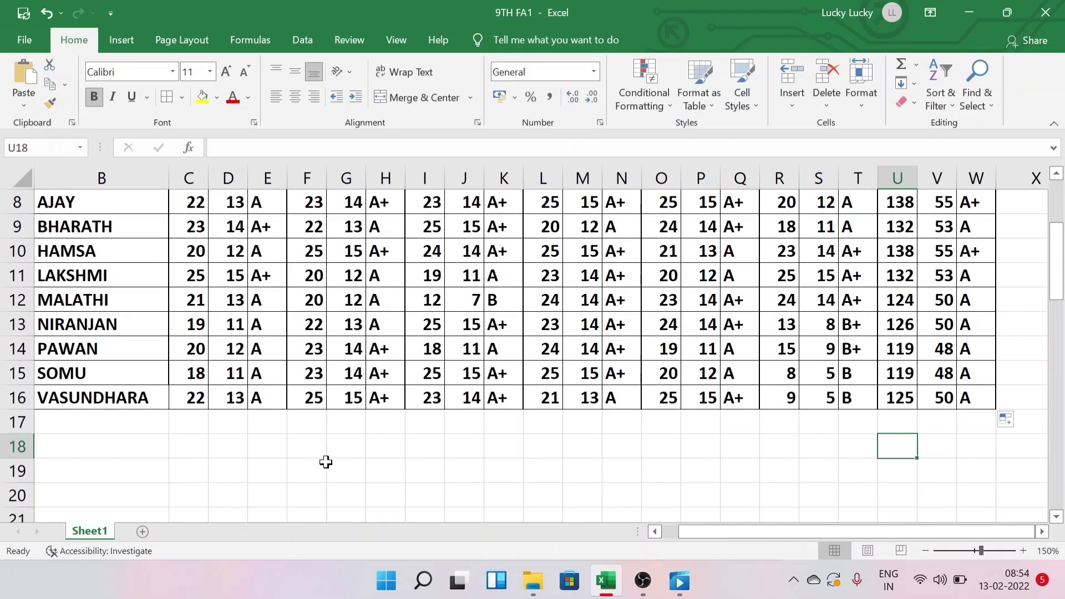
pyautogui.click(188, 443)
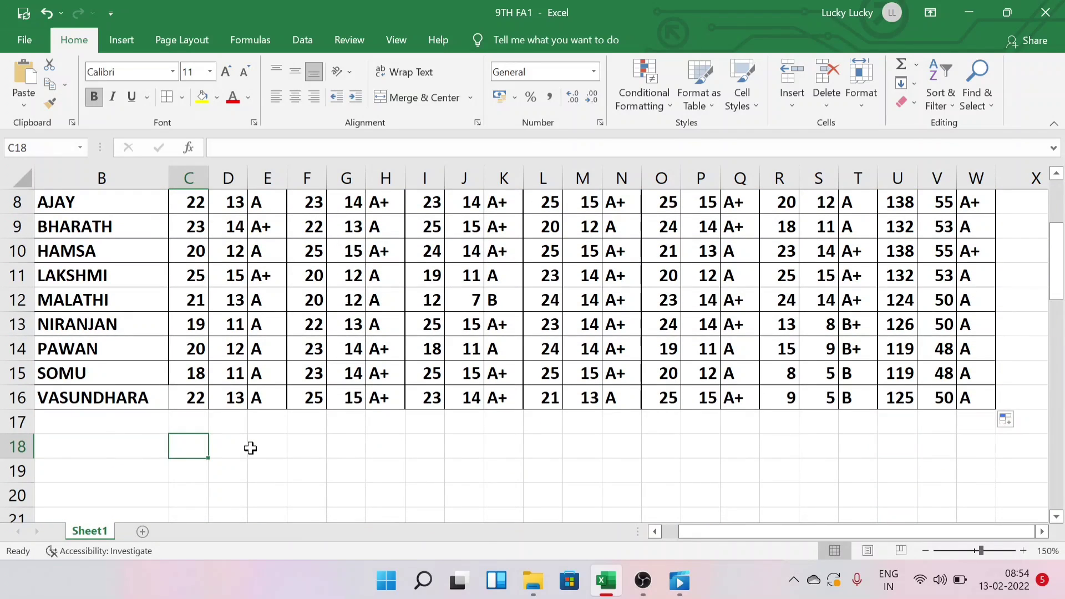
# - Enter the grade headings A+, A, B+, B and C+ across cells C18 to G18 below the marks table
pyautogui.write('A+')
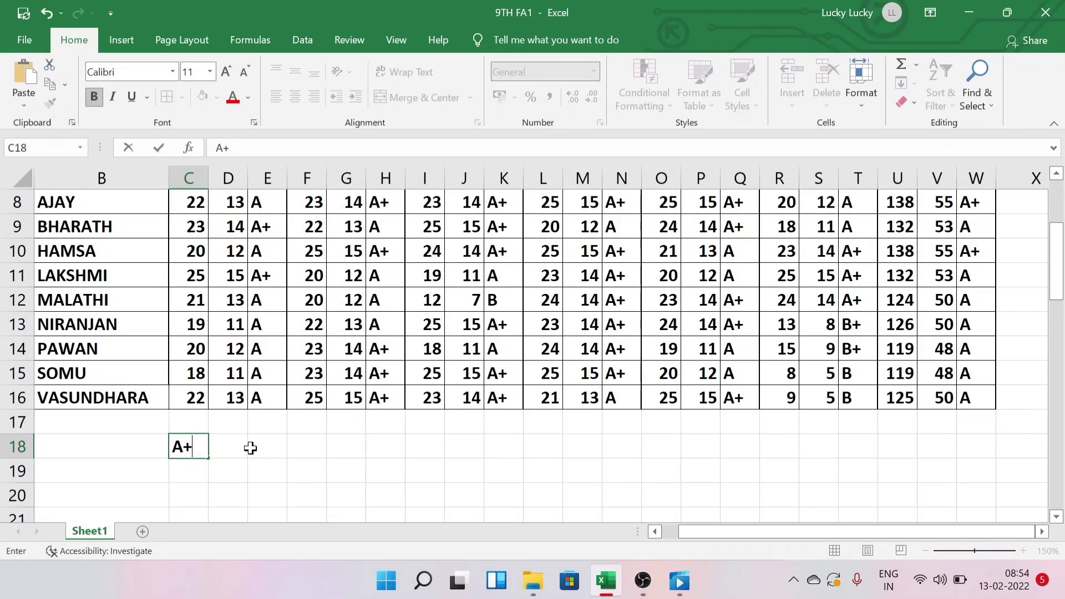
pyautogui.click(251, 448)
pyautogui.write('A')
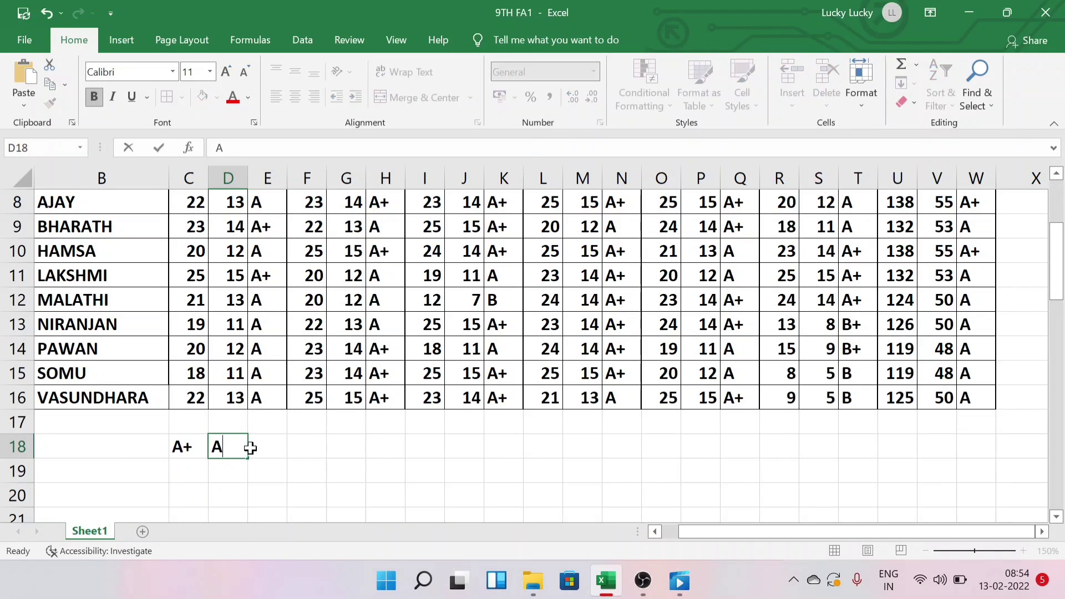
pyautogui.press('Tab')
pyautogui.write('B+')
pyautogui.press('Tab')
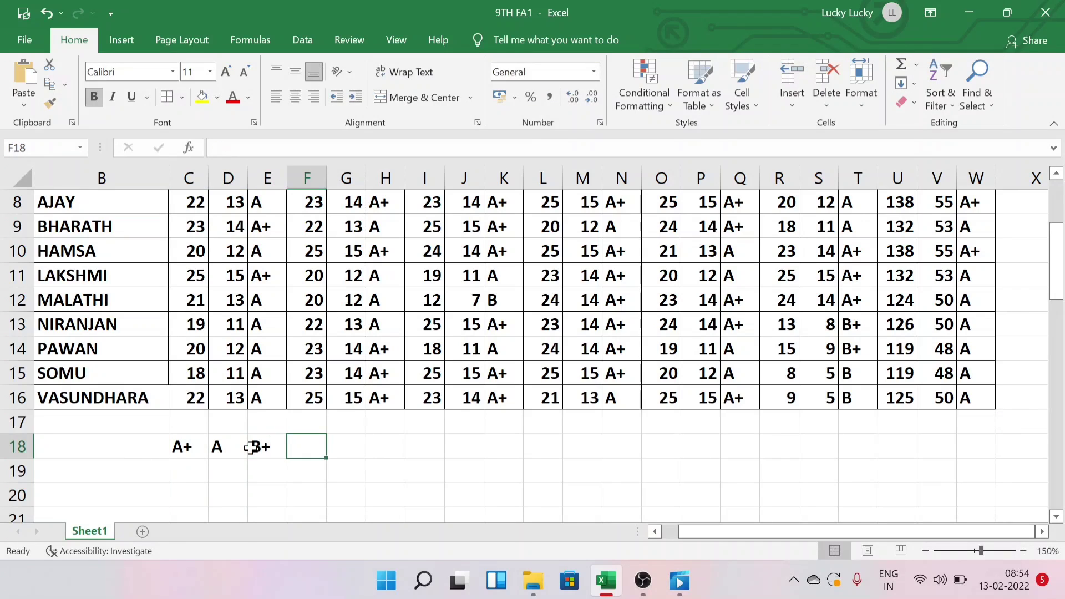
pyautogui.write('B')
pyautogui.press('Tab')
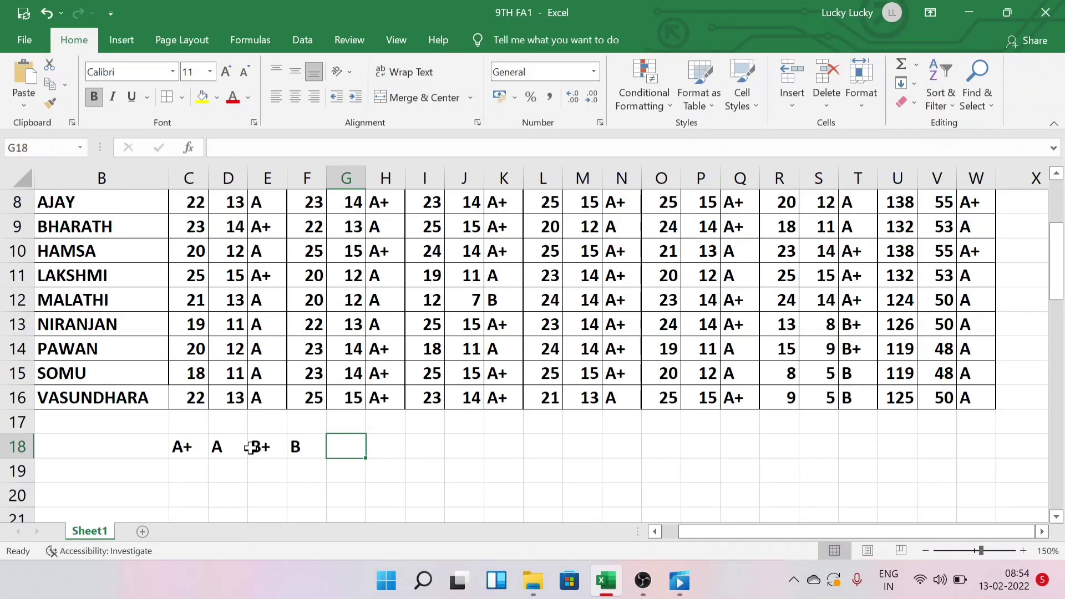
pyautogui.write('C+')
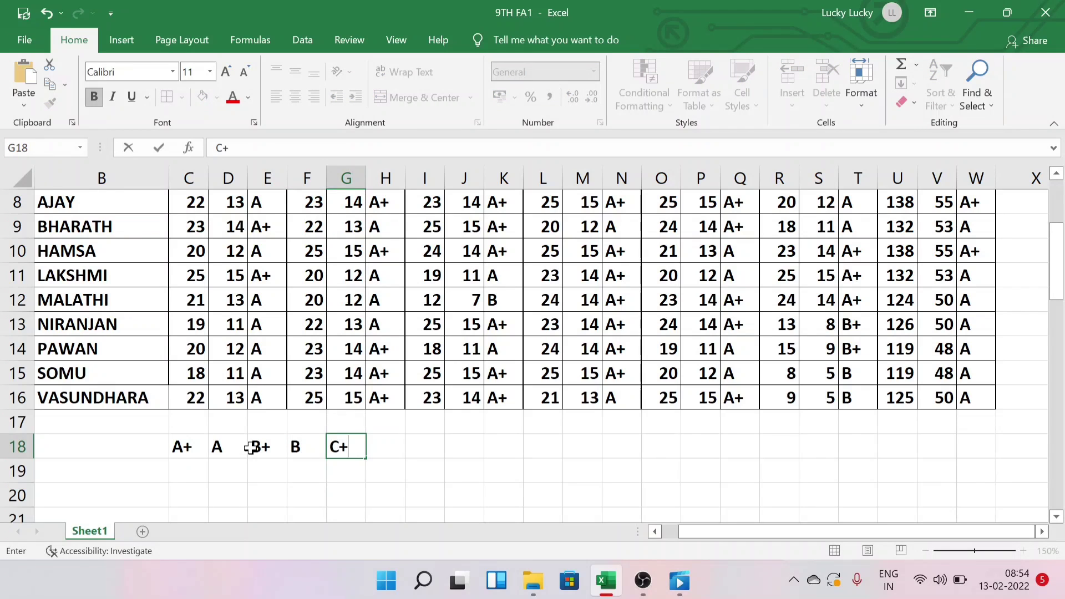
pyautogui.click(297, 476)
# - Merge and center cells B17 to G17 above the new grade headings
pyautogui.scroll(2, 301, 492)
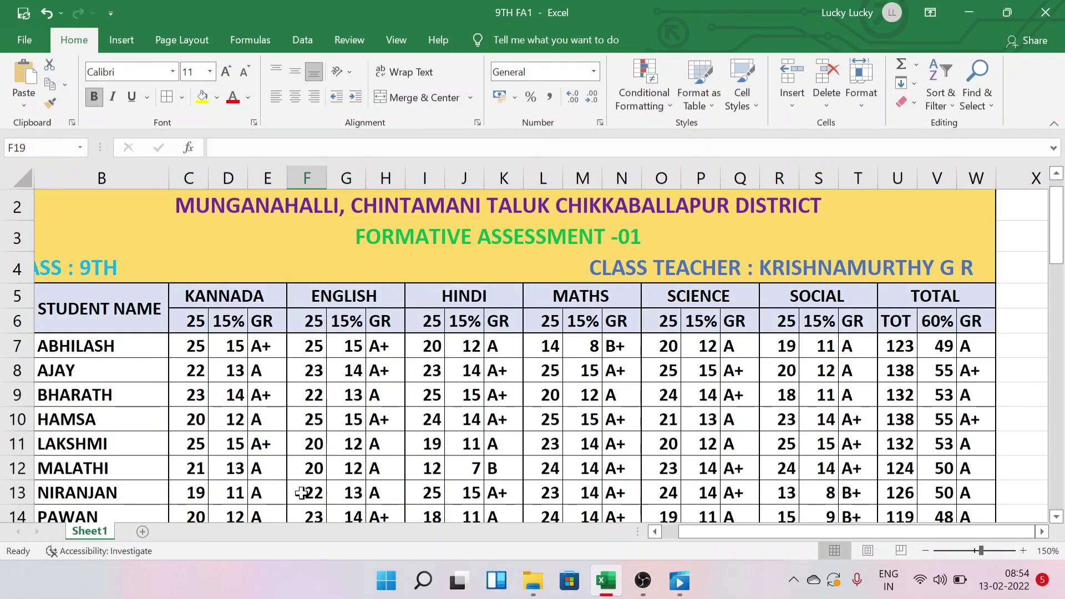
pyautogui.scroll(-2, 301, 493)
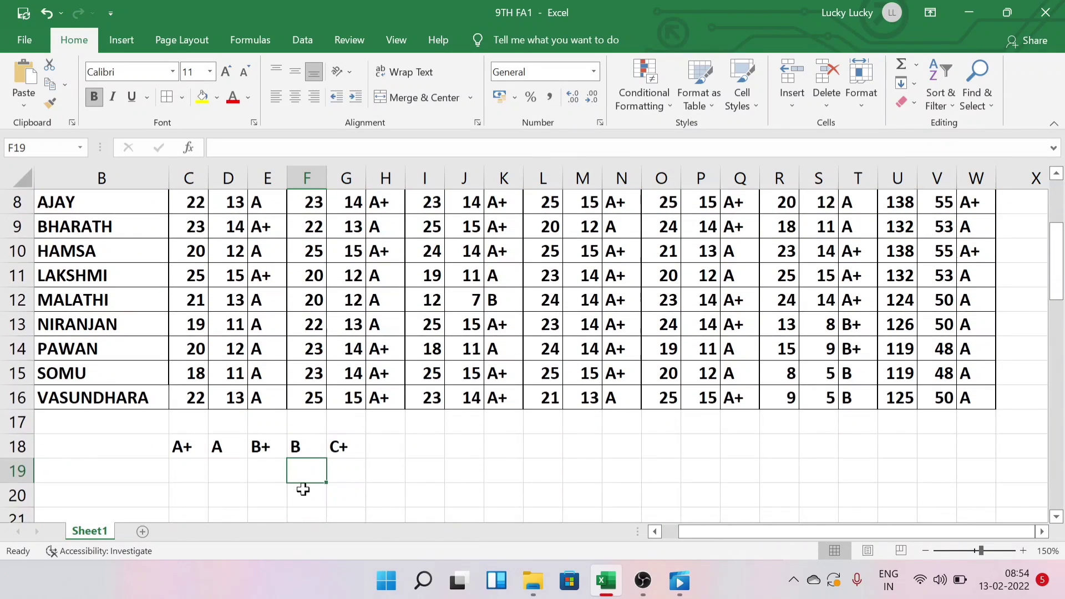
pyautogui.click(303, 490)
pyautogui.click(112, 447)
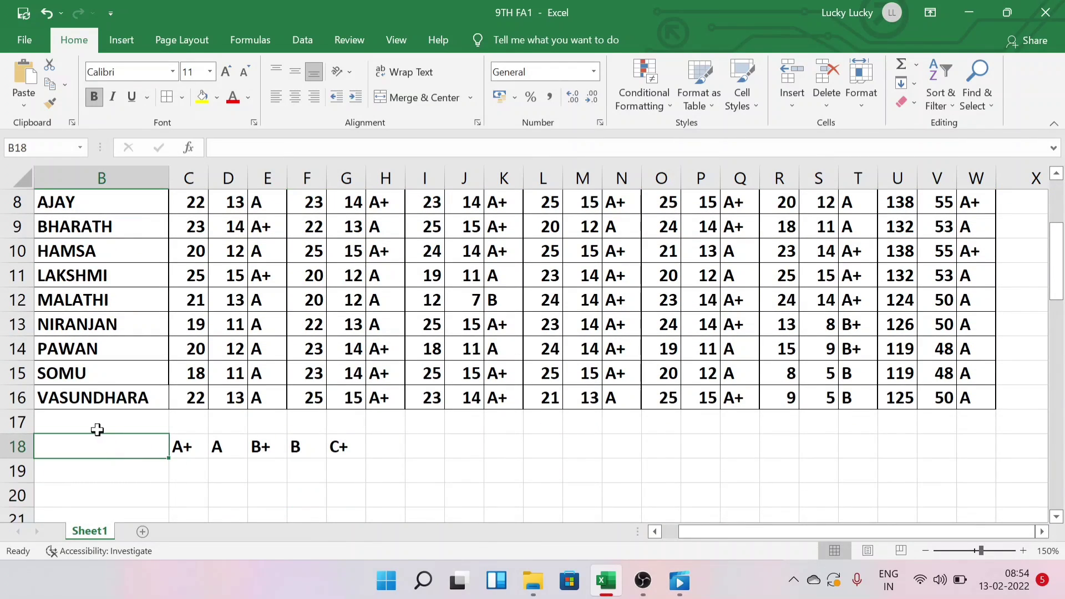
pyautogui.moveTo(95, 427); pyautogui.dragTo(345, 423)
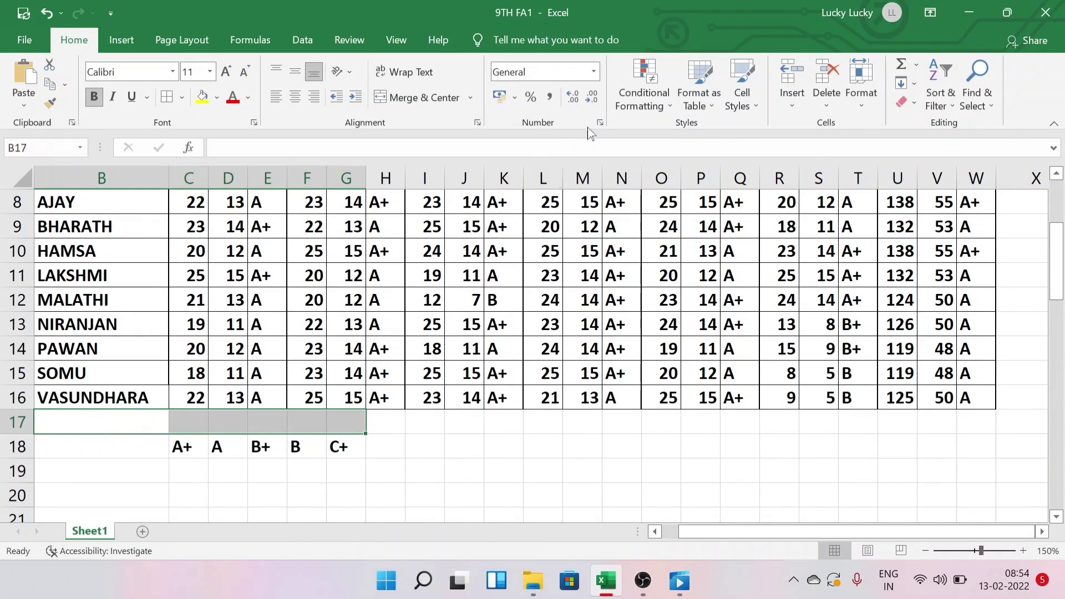
pyautogui.click(437, 103)
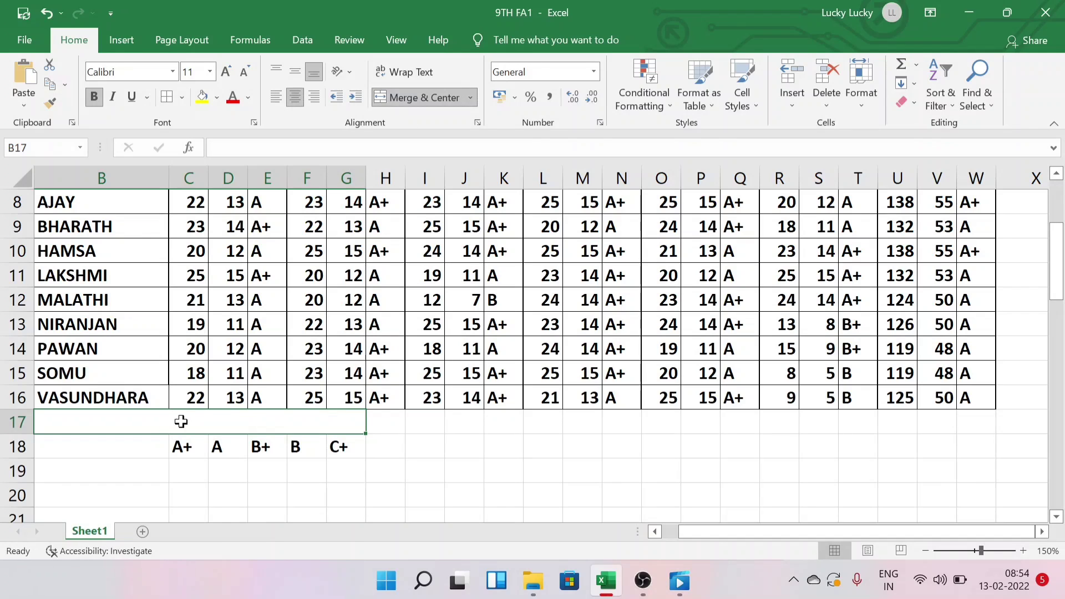
pyautogui.moveTo(123, 426); pyautogui.dragTo(136, 490)
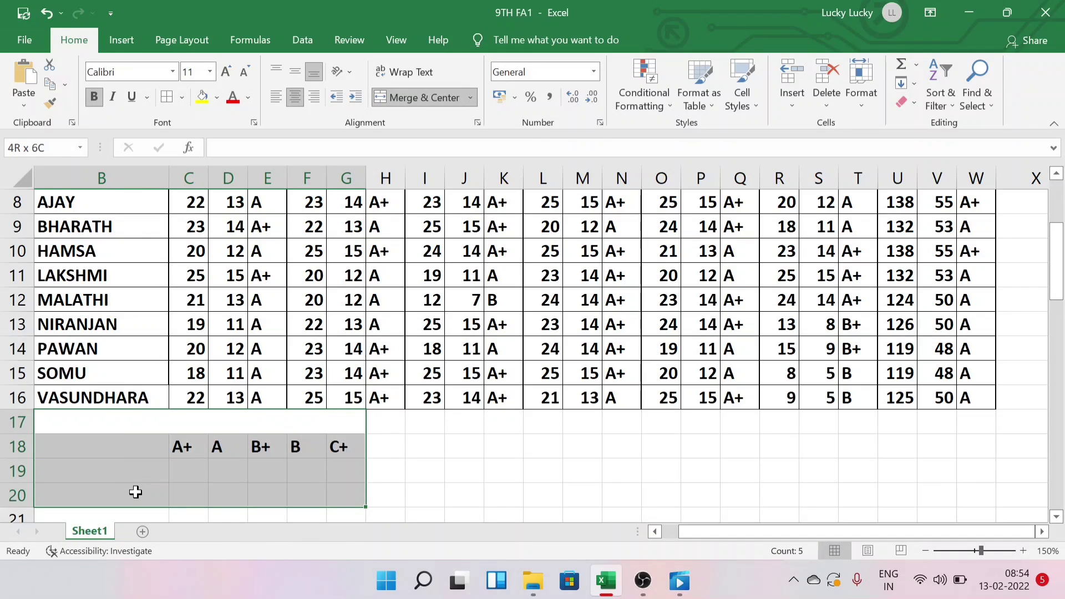
pyautogui.click(292, 492)
# - Enter the subject labels KAN, ENG and HIN in cells B19 to B21
pyautogui.scroll(-2, 288, 481)
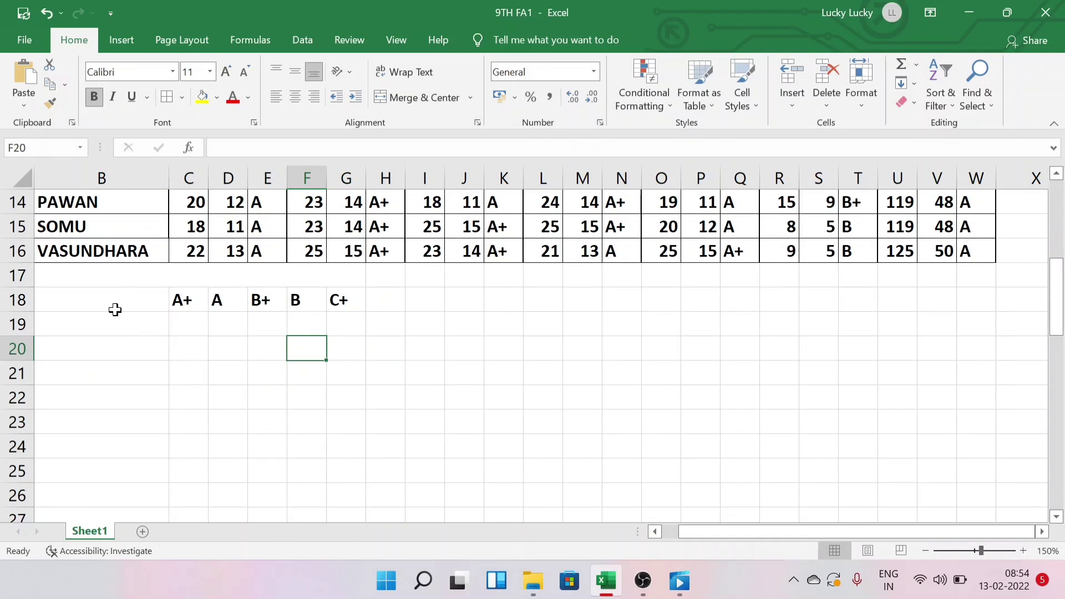
pyautogui.moveTo(112, 284); pyautogui.dragTo(131, 345)
pyautogui.click(110, 329)
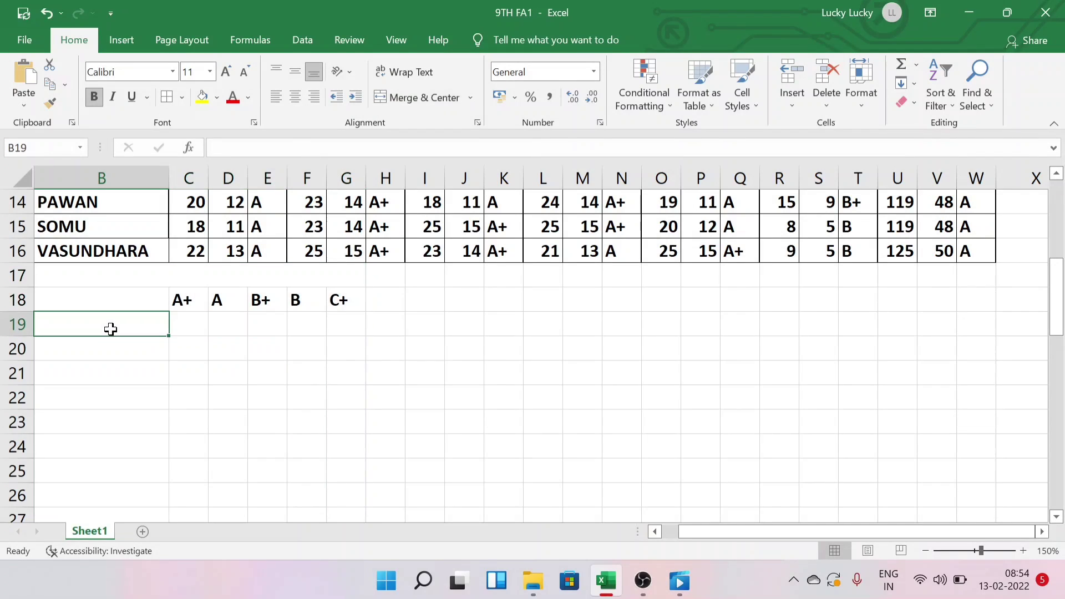
pyautogui.write('KAN')
pyautogui.press('Return')
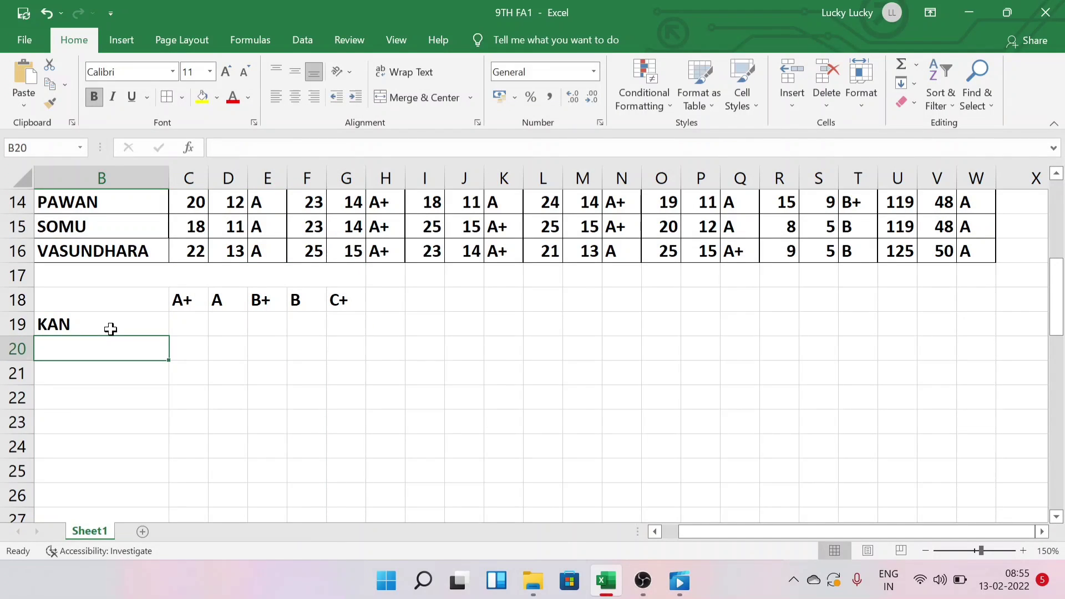
pyautogui.write('ENG')
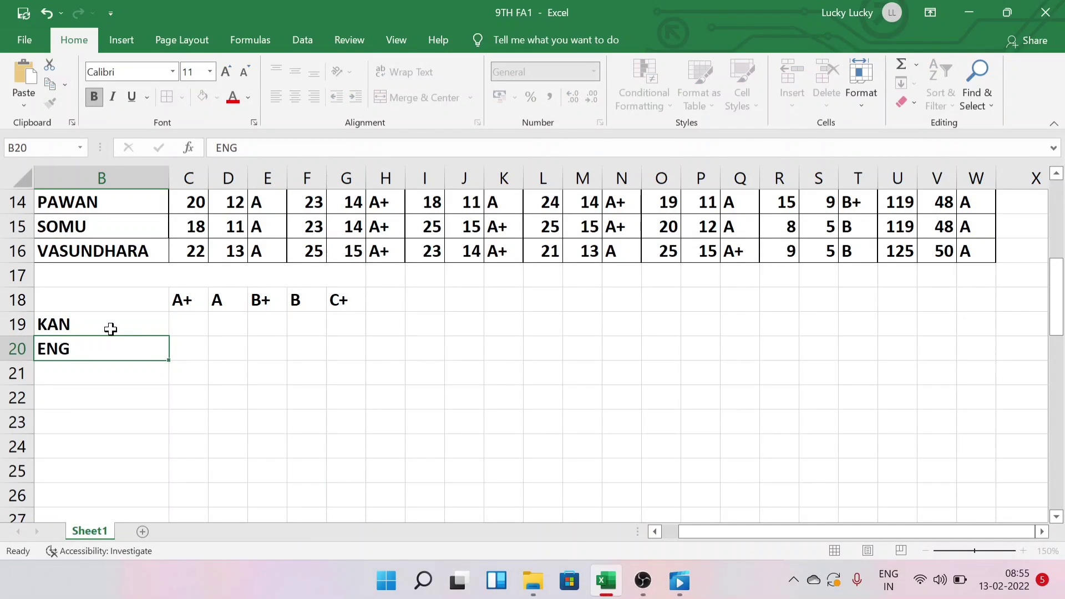
pyautogui.press('Return')
pyautogui.write('HIN')
pyautogui.press('Return')
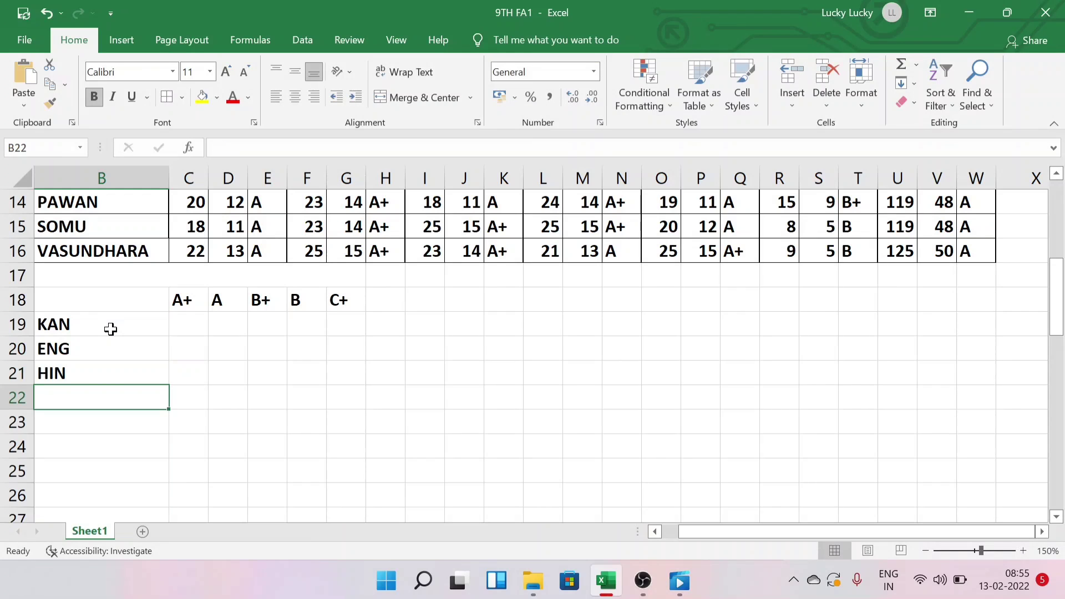
# - Enter the subject labels MATHS, SCIE and SOCIAL in B22 to B24 and apply all borders to the block B17:G24
pyautogui.write('MATHA')
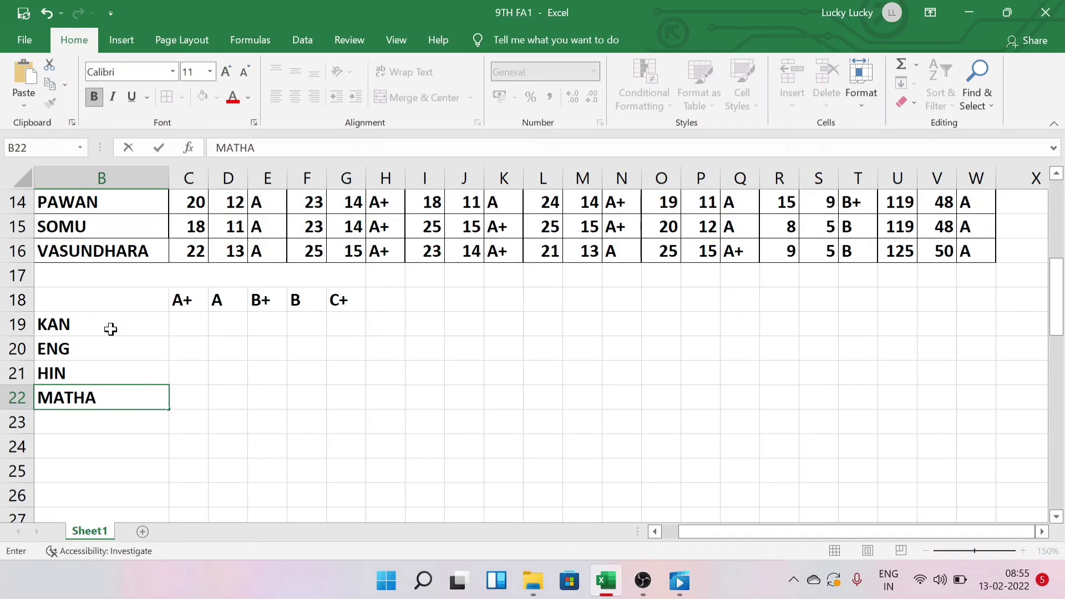
pyautogui.press('BackSpace')
pyautogui.write('S')
pyautogui.press('Return')
pyautogui.write('SC')
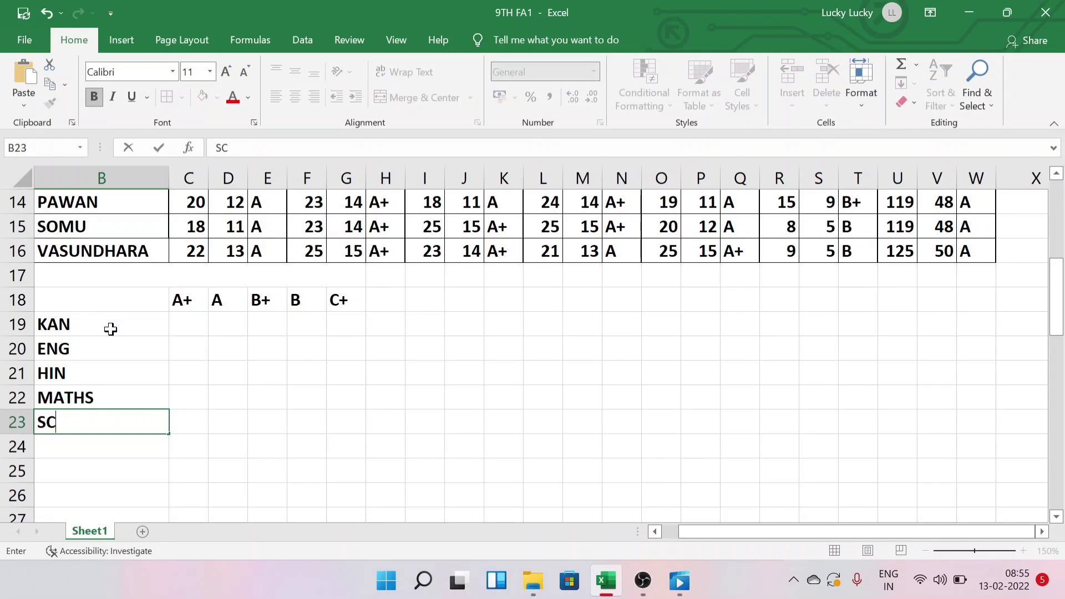
pyautogui.write('IE')
pyautogui.press('Return')
pyautogui.write('S')
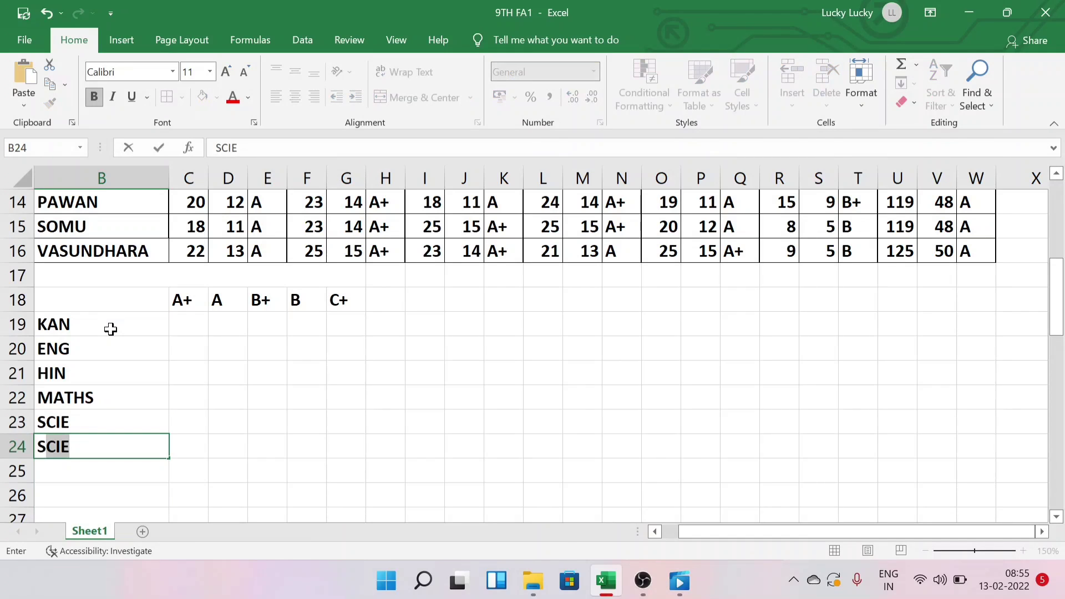
pyautogui.write('OCIAL')
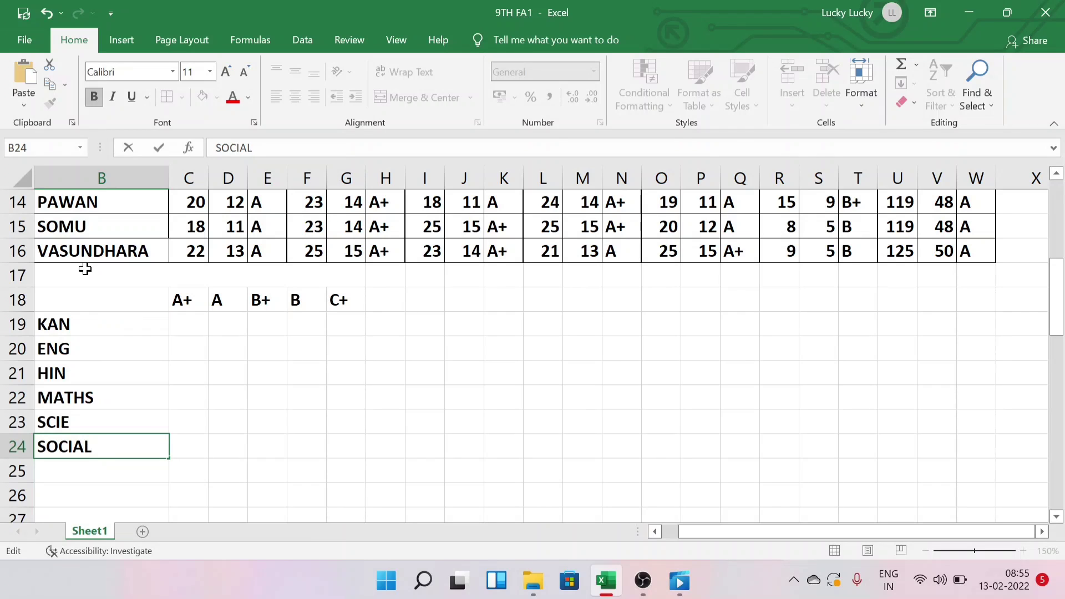
pyautogui.moveTo(83, 268); pyautogui.dragTo(86, 445)
pyautogui.click(167, 98)
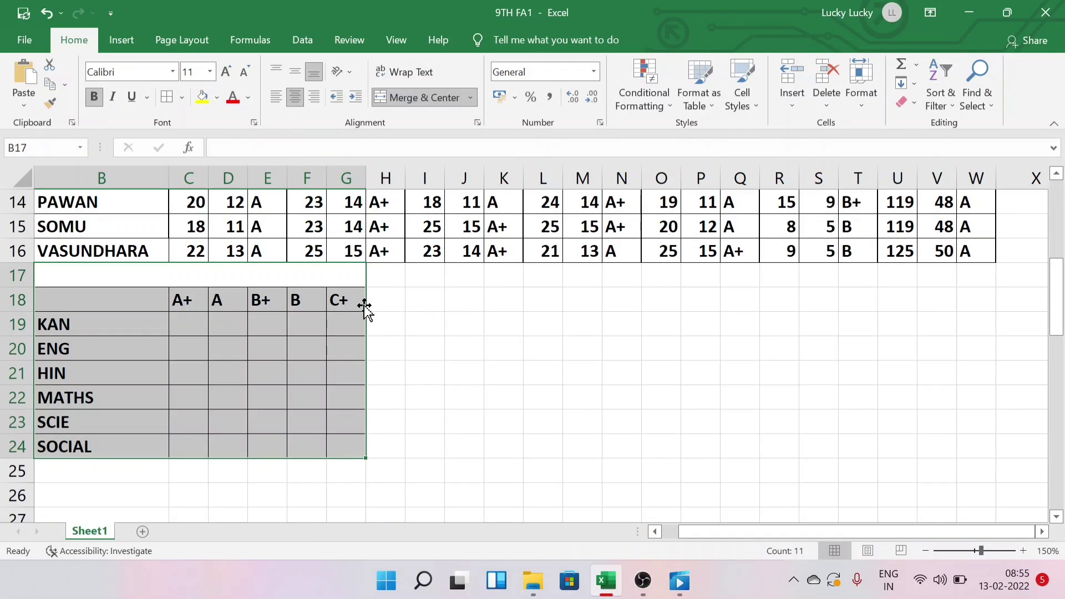
# - Enter the heading TOTAL in cell H18 beside the C+ heading
pyautogui.click(385, 303)
pyautogui.write('T')
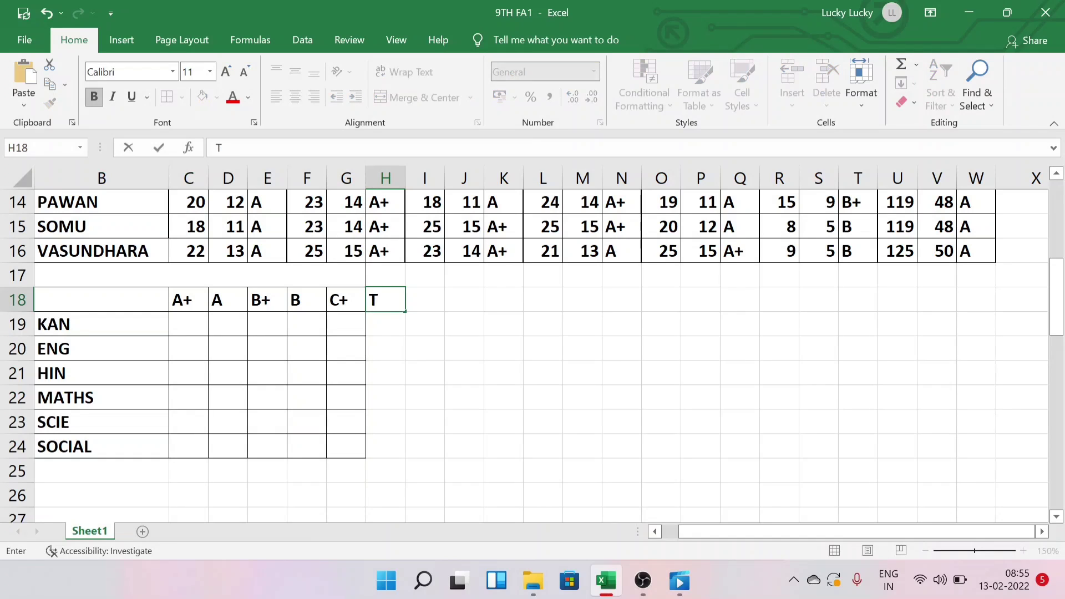
pyautogui.write('OTAL')
pyautogui.click(388, 357)
# - Reduce the TOTAL heading in H18 to font size 8 and add borders to cells H18:H24
pyautogui.click(388, 302)
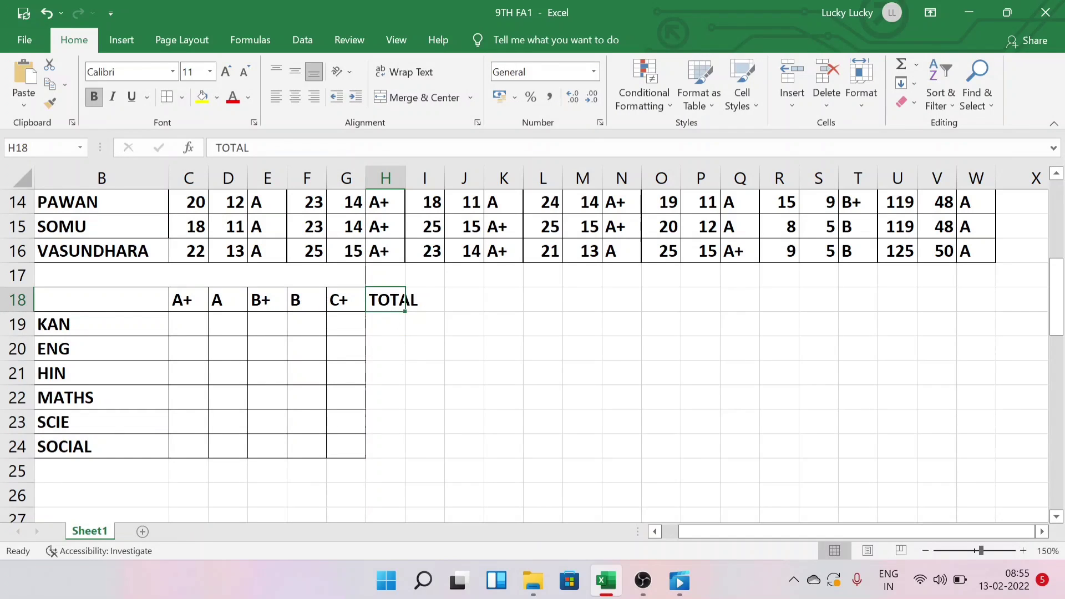
pyautogui.click(242, 72)
pyautogui.click(242, 73)
pyautogui.click(242, 72)
pyautogui.click(414, 390)
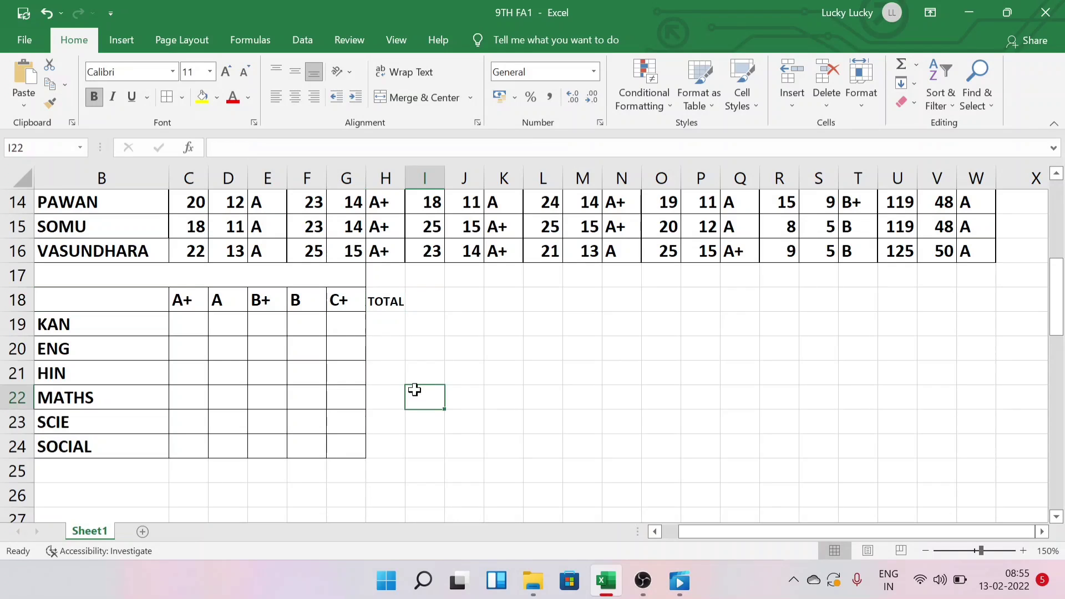
pyautogui.moveTo(385, 302); pyautogui.dragTo(384, 436)
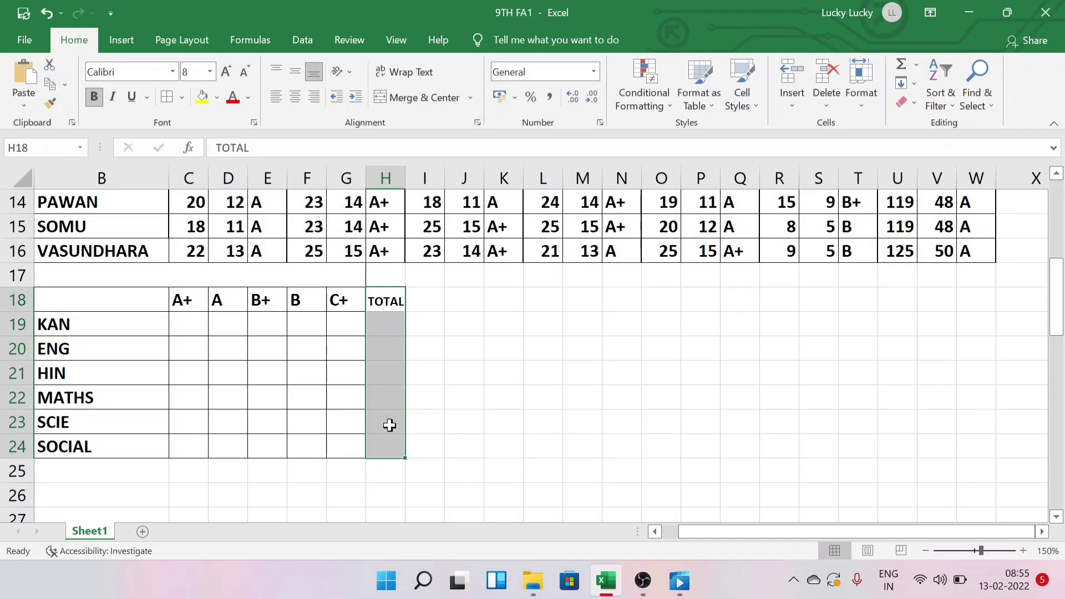
pyautogui.click(610, 407)
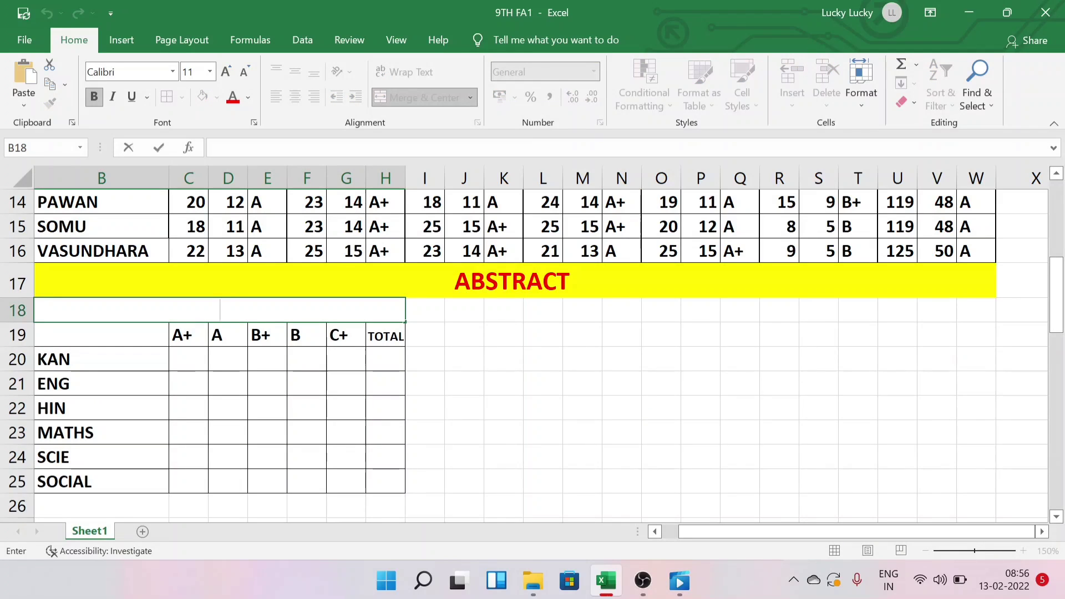
# - Enter the title SUBJECT WISE GRADE in the merged row 18 cell above the grade headings
pyautogui.write('SUBJE')
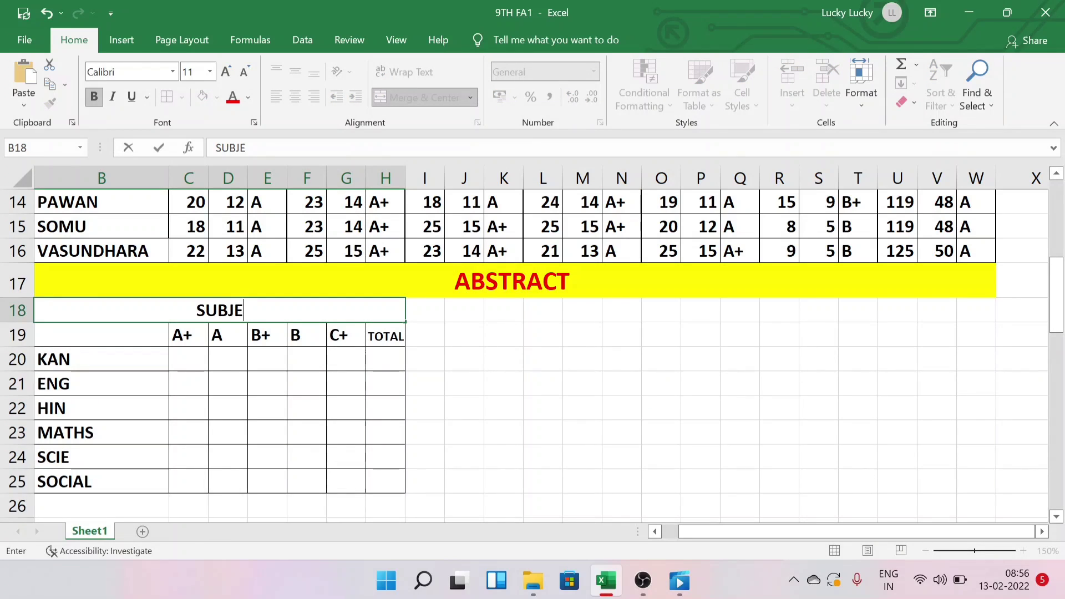
pyautogui.write('CT WIS')
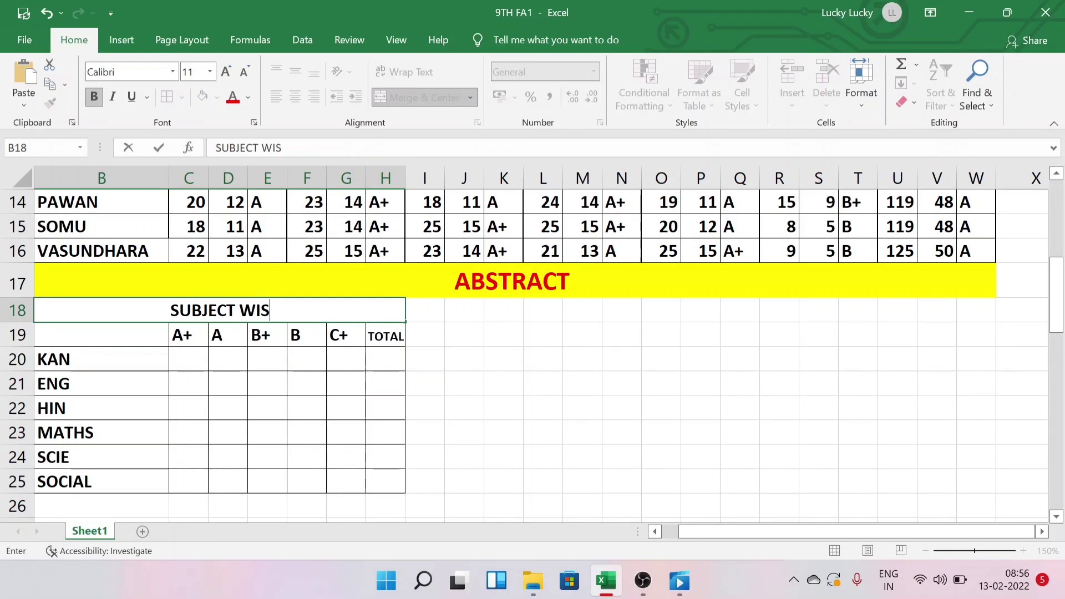
pyautogui.write('E GRADE')
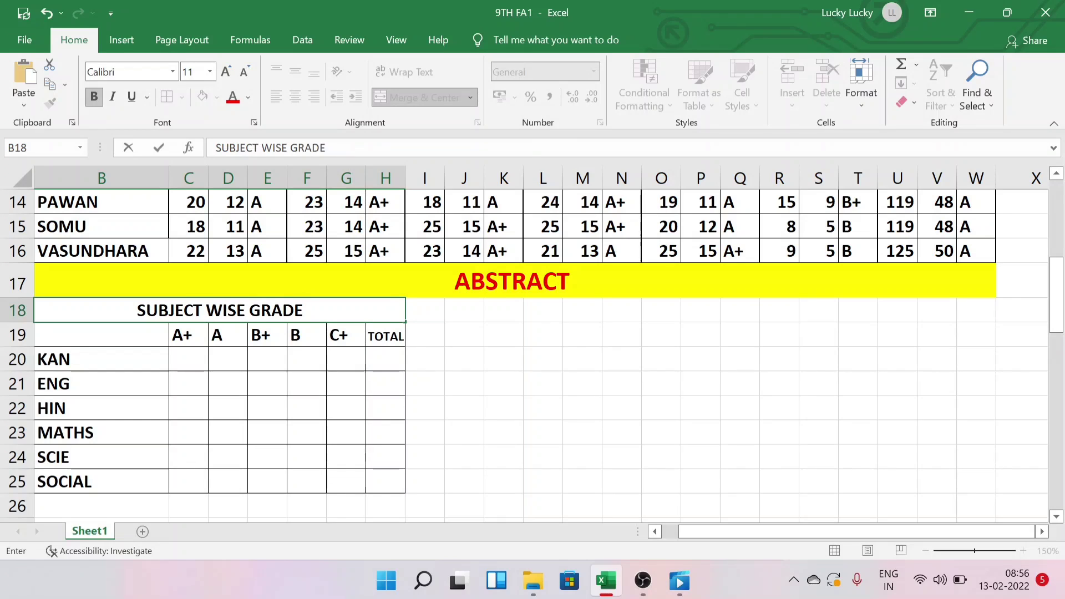
pyautogui.click(368, 416)
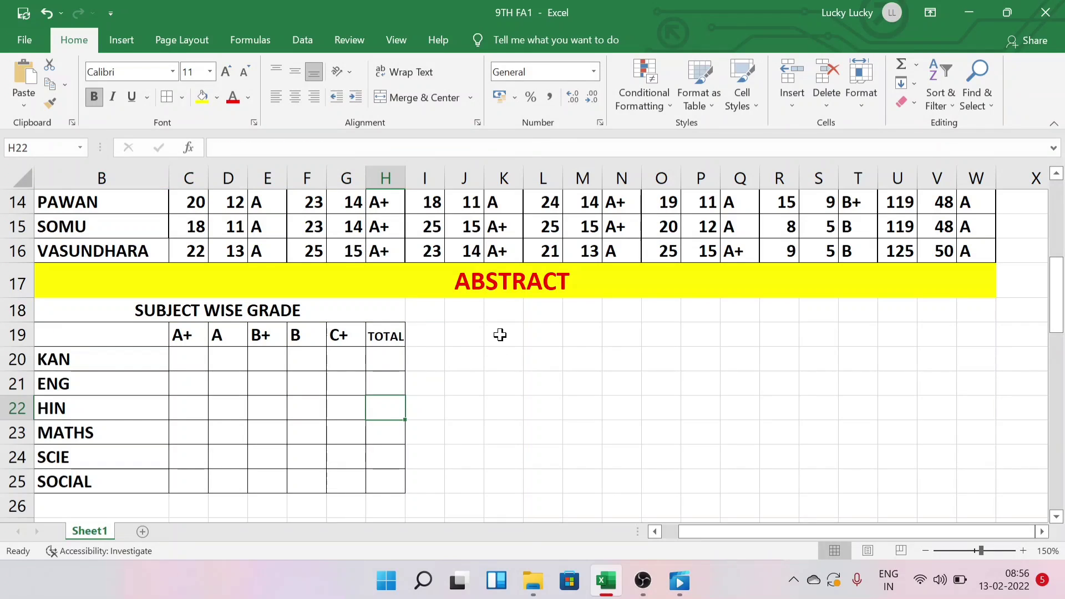
# - Enter the grade labels A+, A+, B+ and B down cells K19 to K22, beside the subject-wise table
pyautogui.click(500, 335)
pyautogui.write('A+')
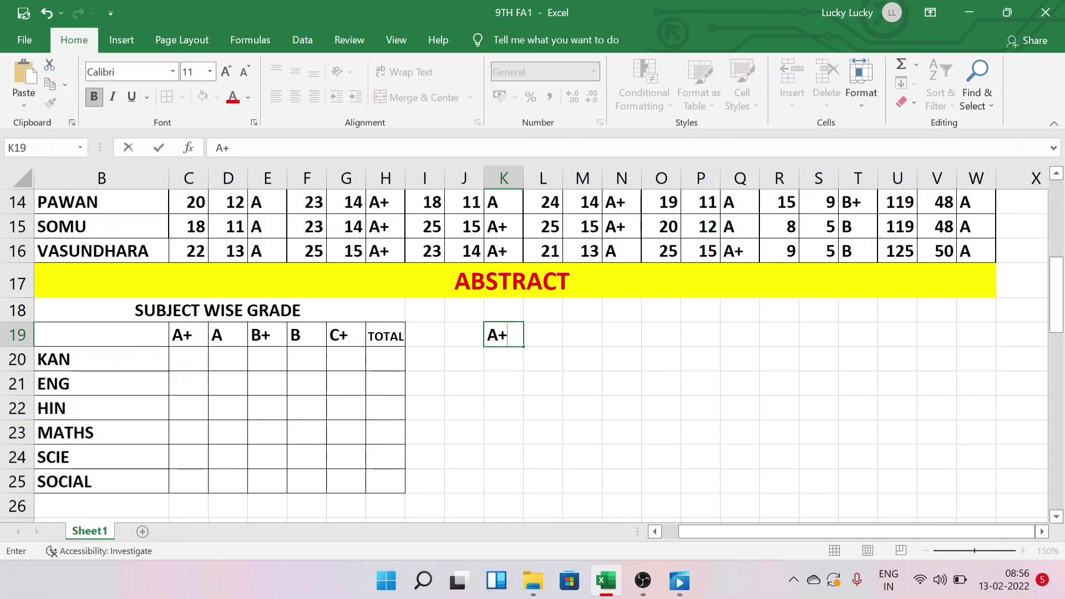
pyautogui.press('Return')
pyautogui.write('A+')
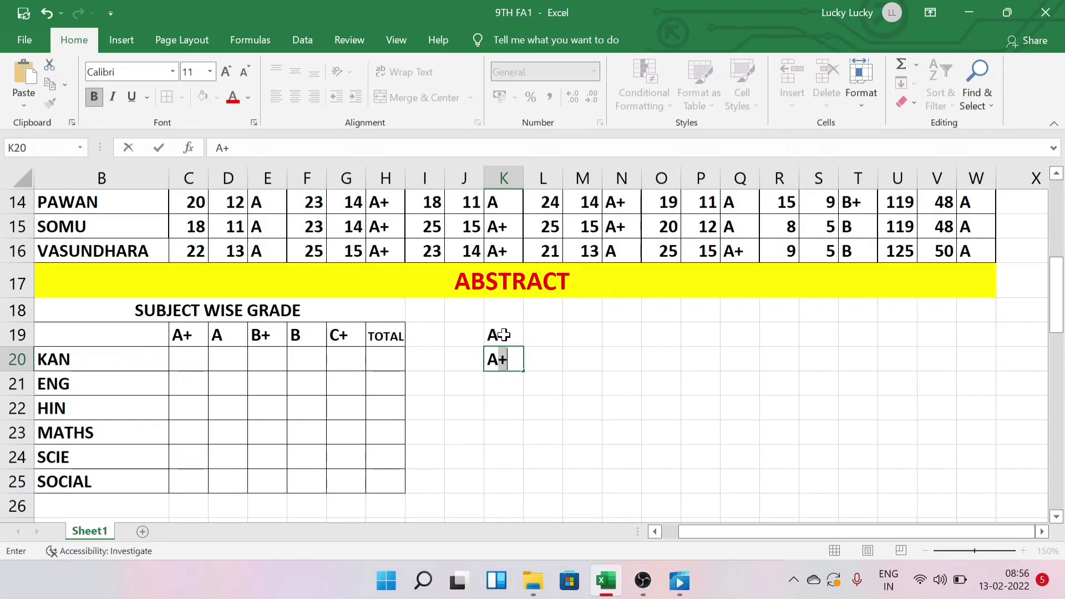
pyautogui.press('Return')
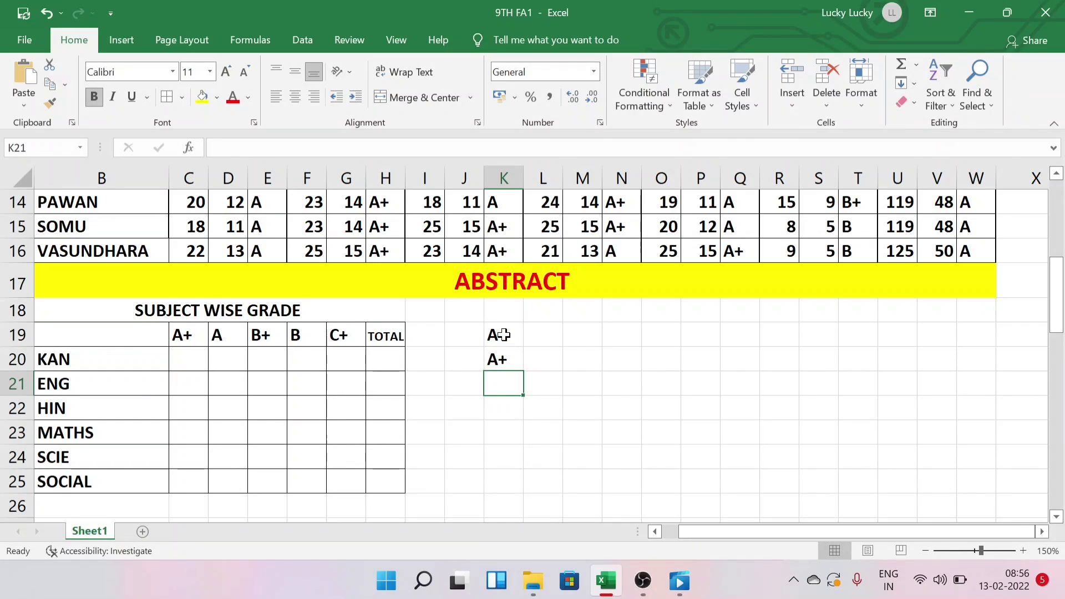
pyautogui.write('B+')
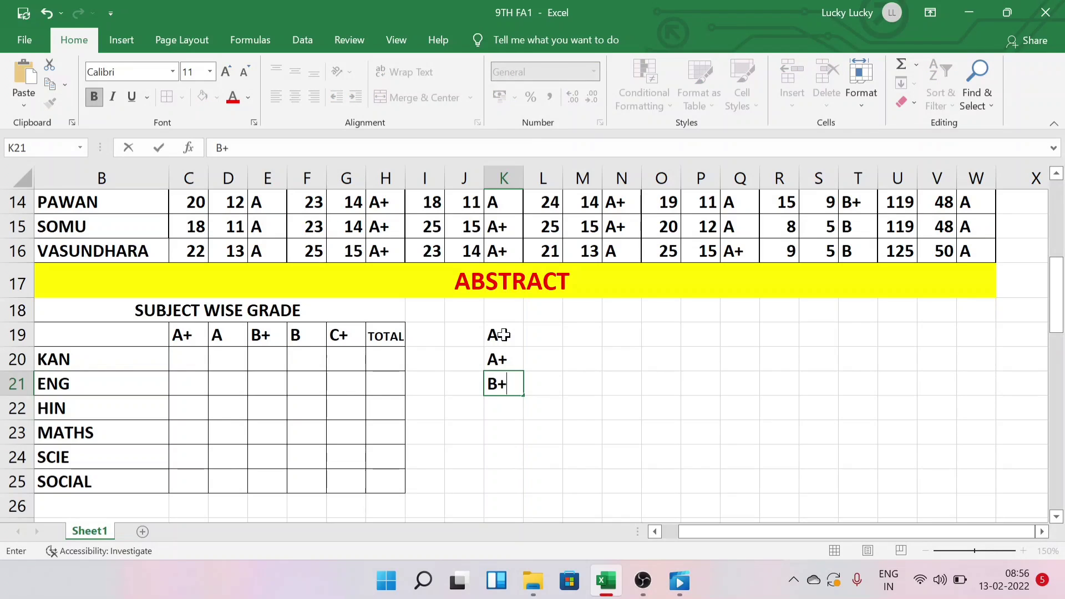
pyautogui.press('Return')
pyautogui.write('B+')
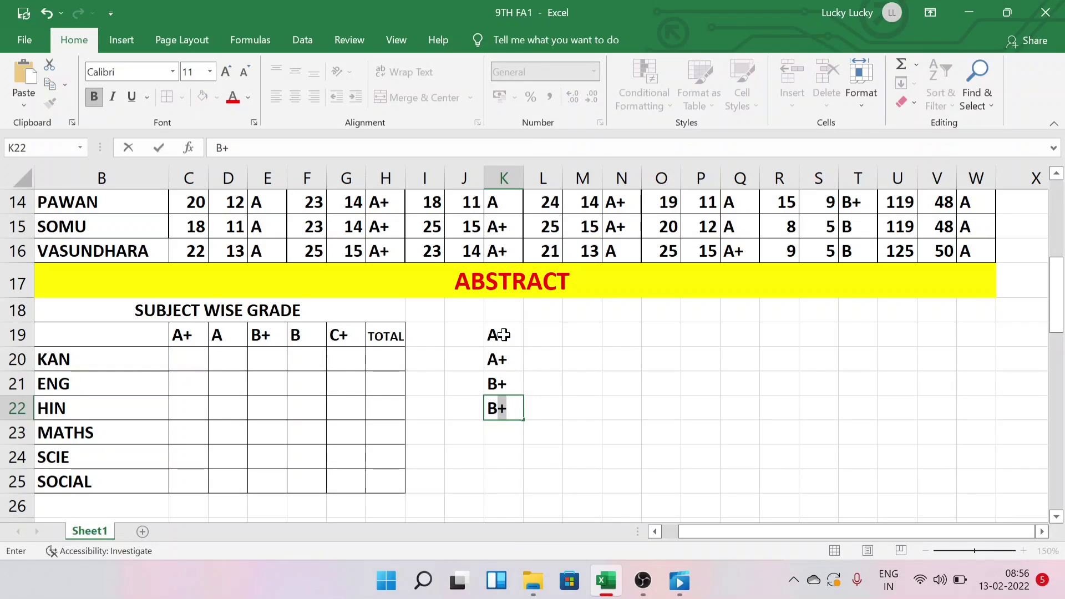
pyautogui.press('BackSpace')
pyautogui.press('Return')
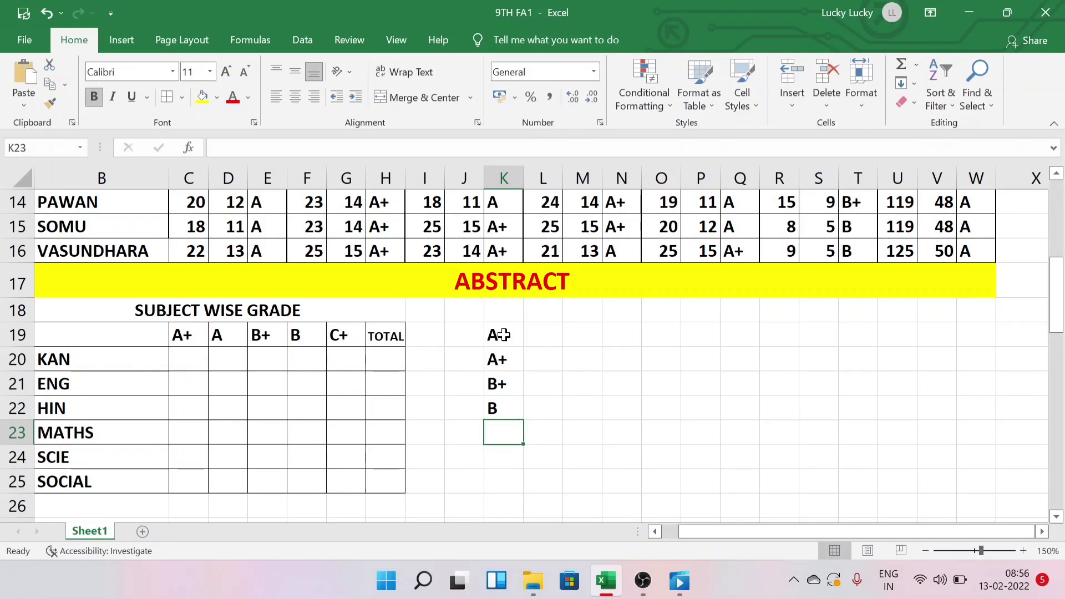
# - Correct the grade label in K20 to A and enter C in K23 below the B label
pyautogui.click(502, 362)
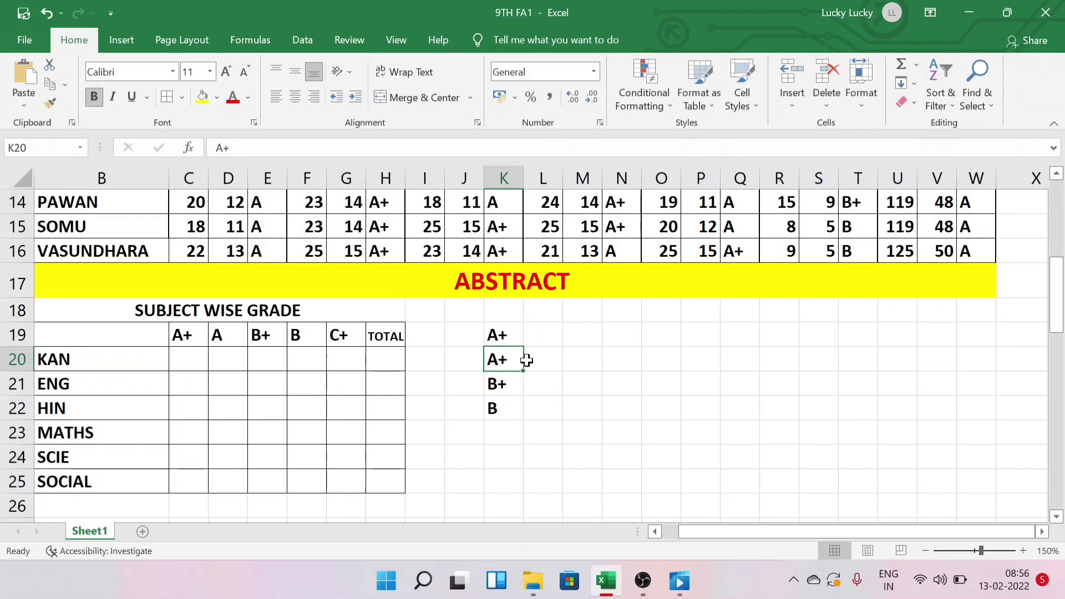
pyautogui.press('BackSpace')
pyautogui.write('A')
pyautogui.press('Delete')
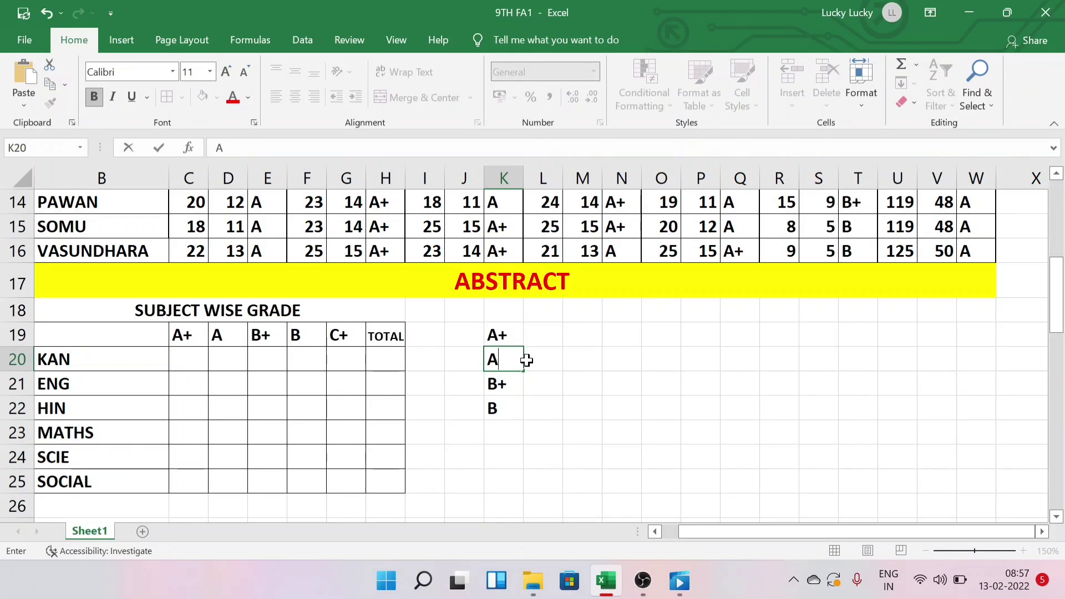
pyautogui.press('Return')
pyautogui.press('Return')
pyautogui.press('Return')
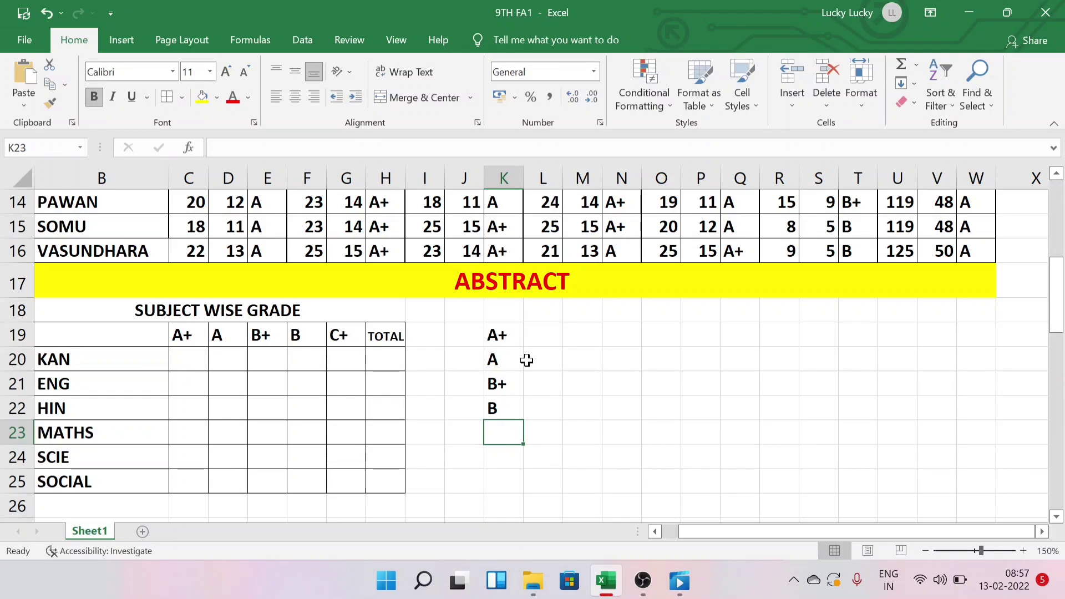
pyautogui.write('C')
pyautogui.click(650, 441)
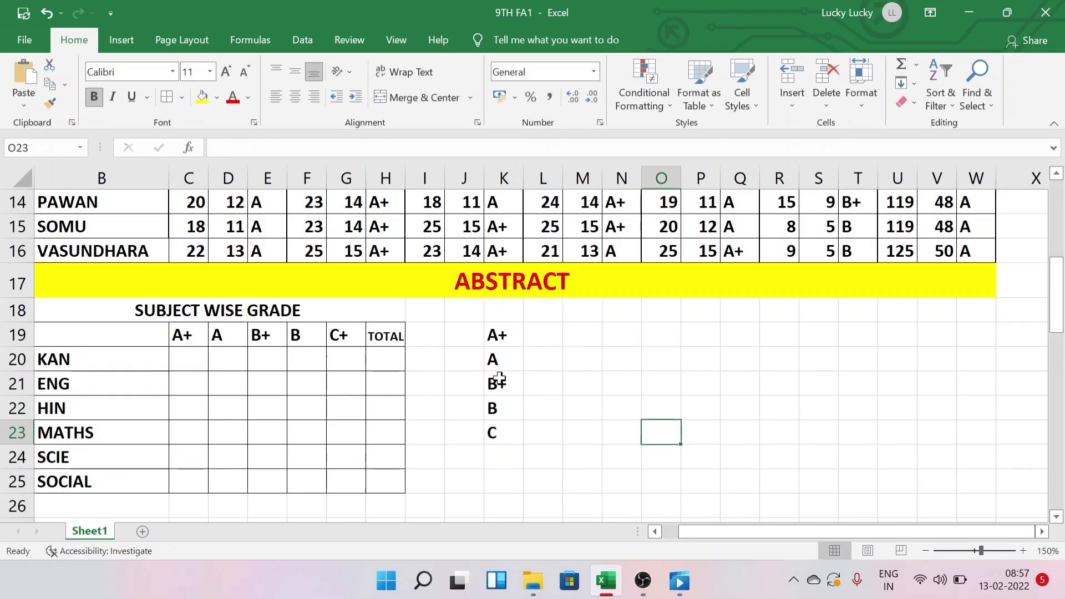
# - Enter the label TOTAL in K24 below the grades and reduce its font by two size steps
pyautogui.click(501, 457)
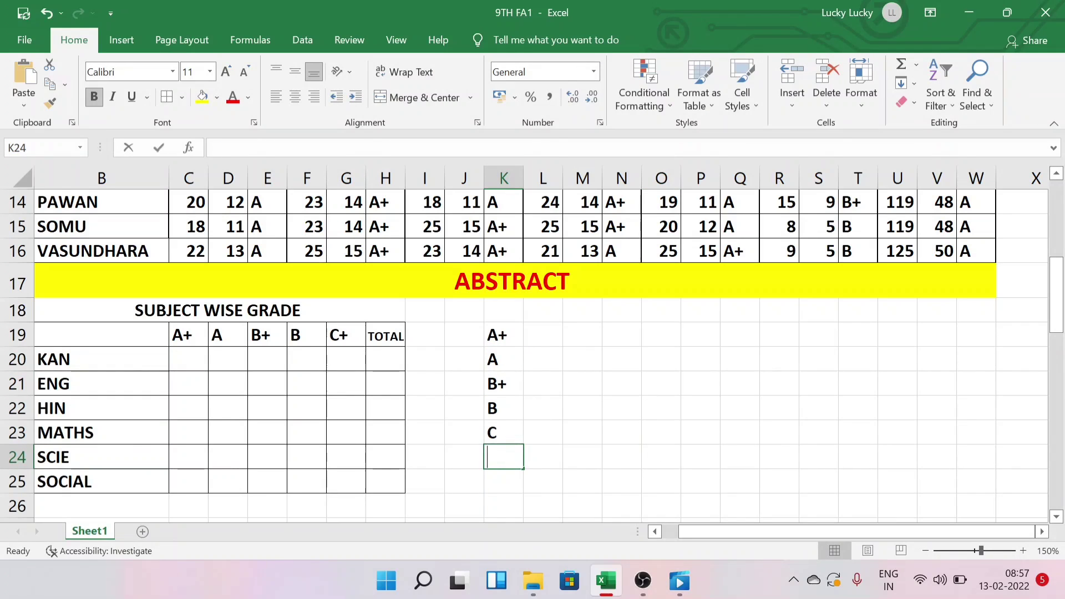
pyautogui.write('TOTAL')
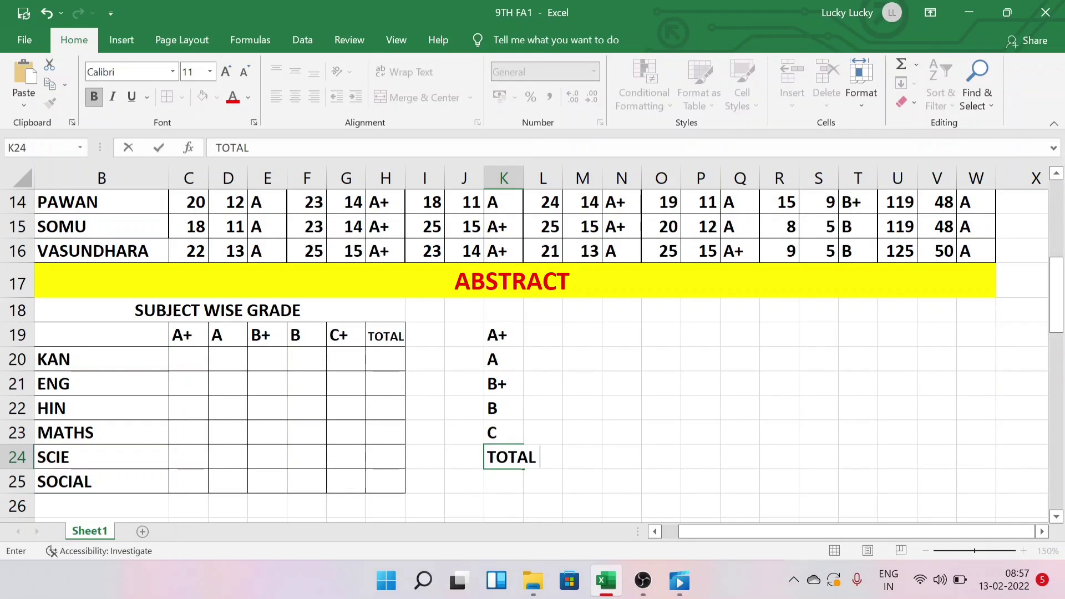
pyautogui.click(496, 458)
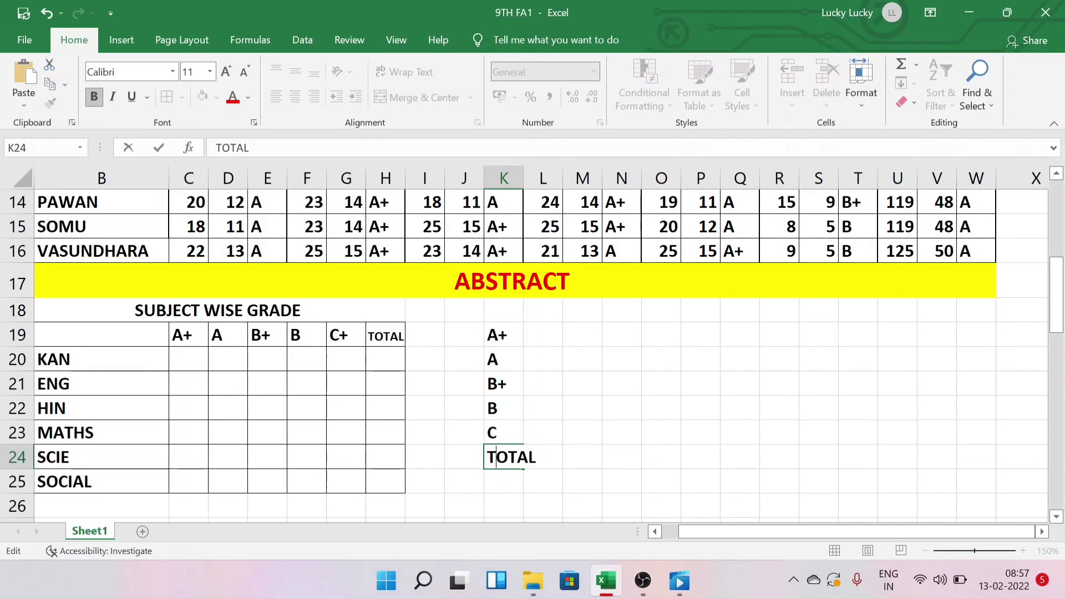
pyautogui.click(512, 489)
pyautogui.click(502, 454)
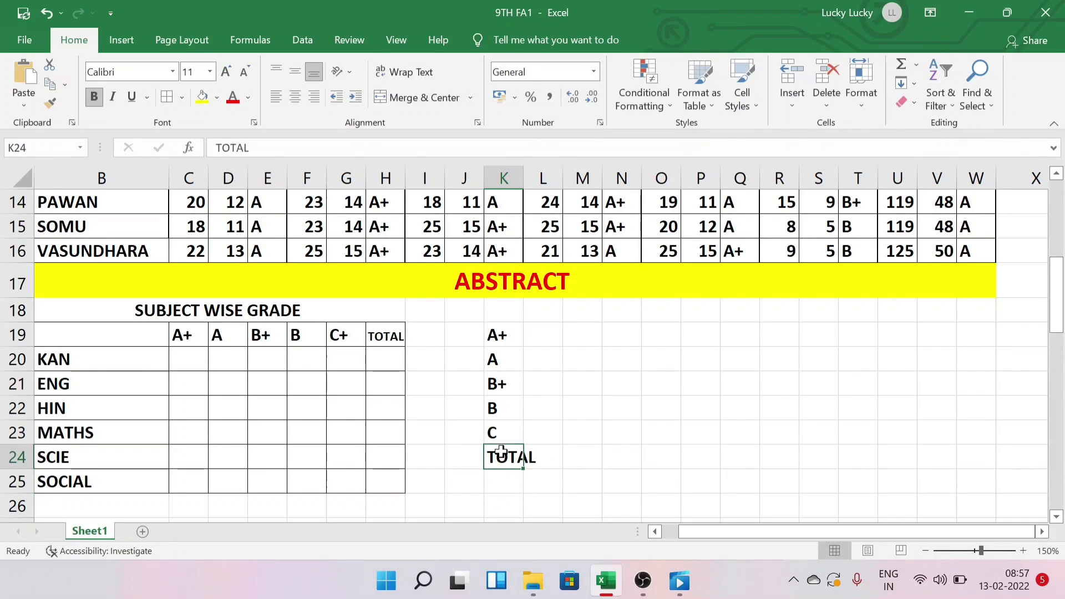
pyautogui.click(243, 73)
pyautogui.click(243, 72)
pyautogui.click(572, 358)
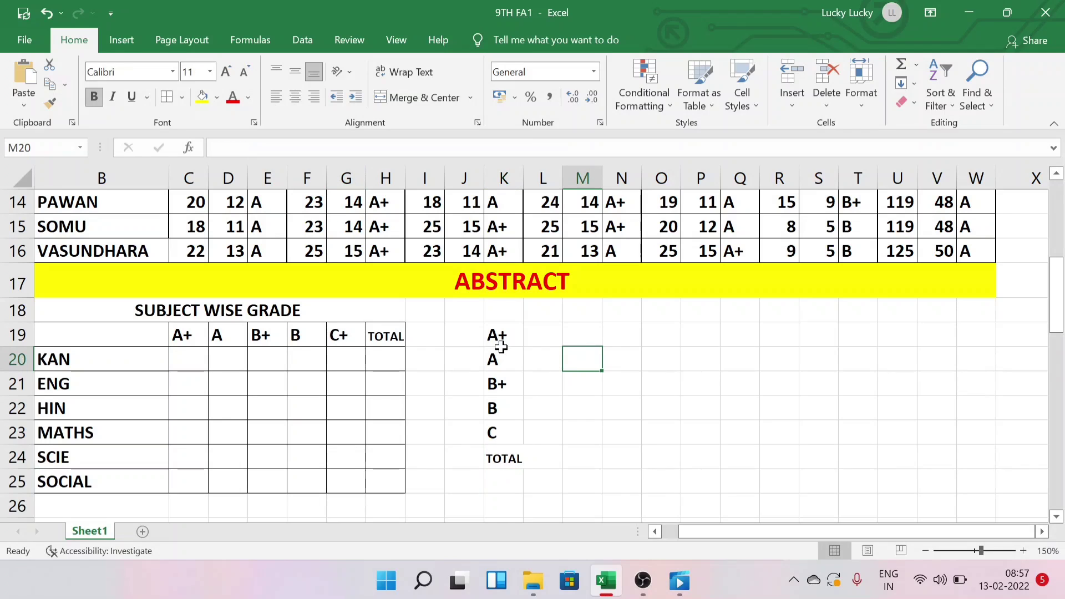
# - Merge and center cells K18:O18 and enter the title OVERALL GRADES in the merged cell
pyautogui.moveTo(505, 309); pyautogui.dragTo(654, 307)
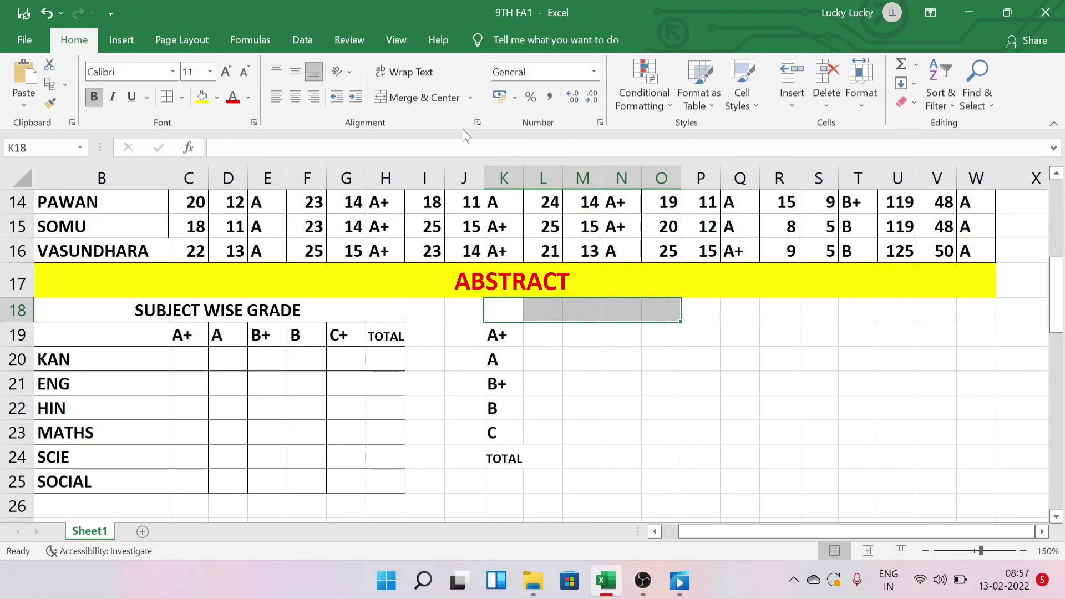
pyautogui.click(417, 97)
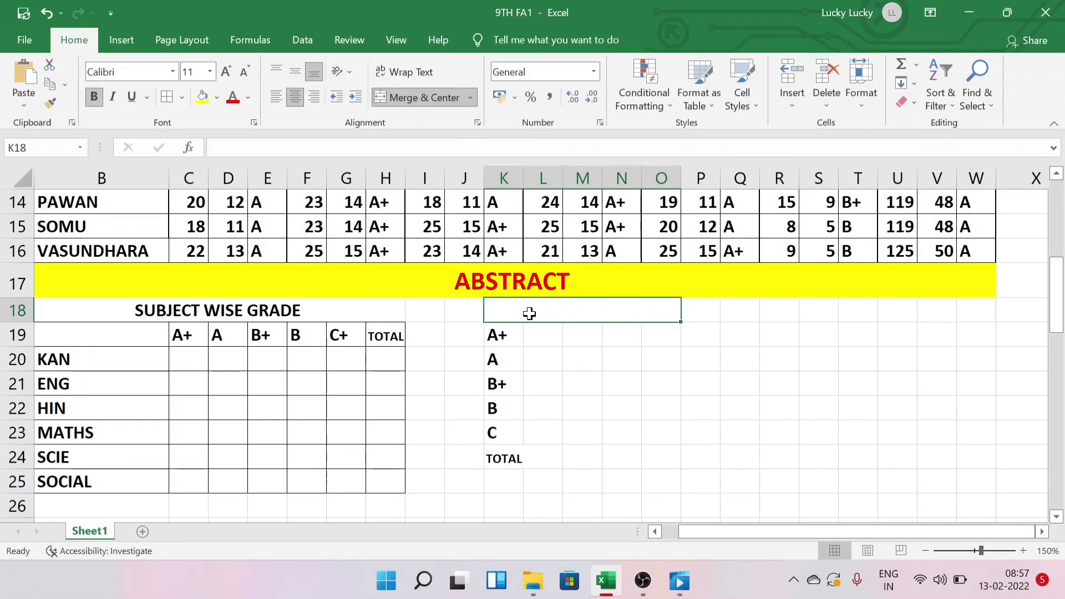
pyautogui.write('OVERA')
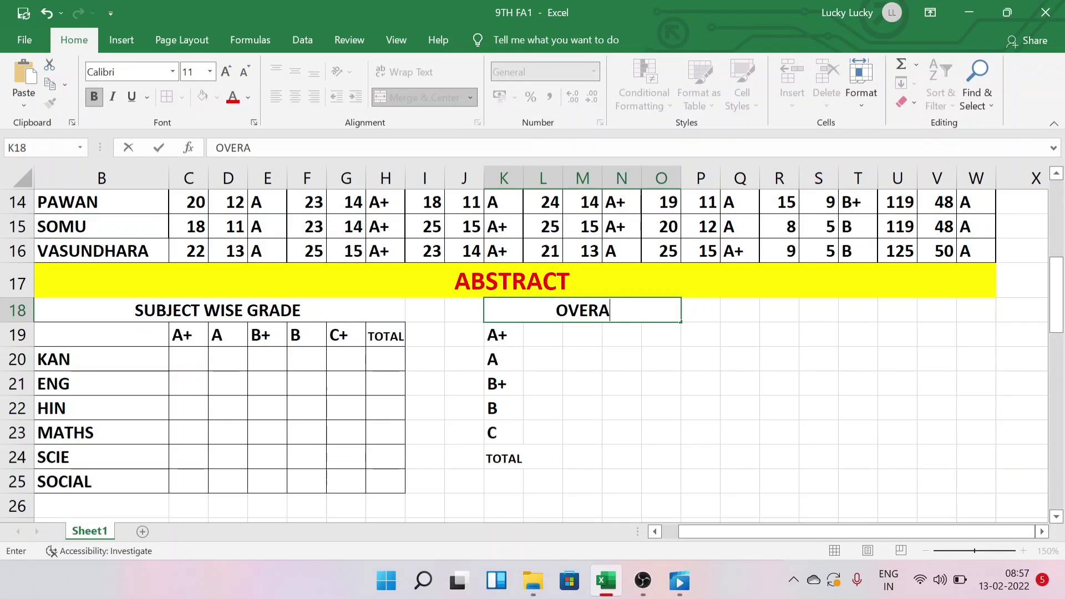
pyautogui.write('LL FRA')
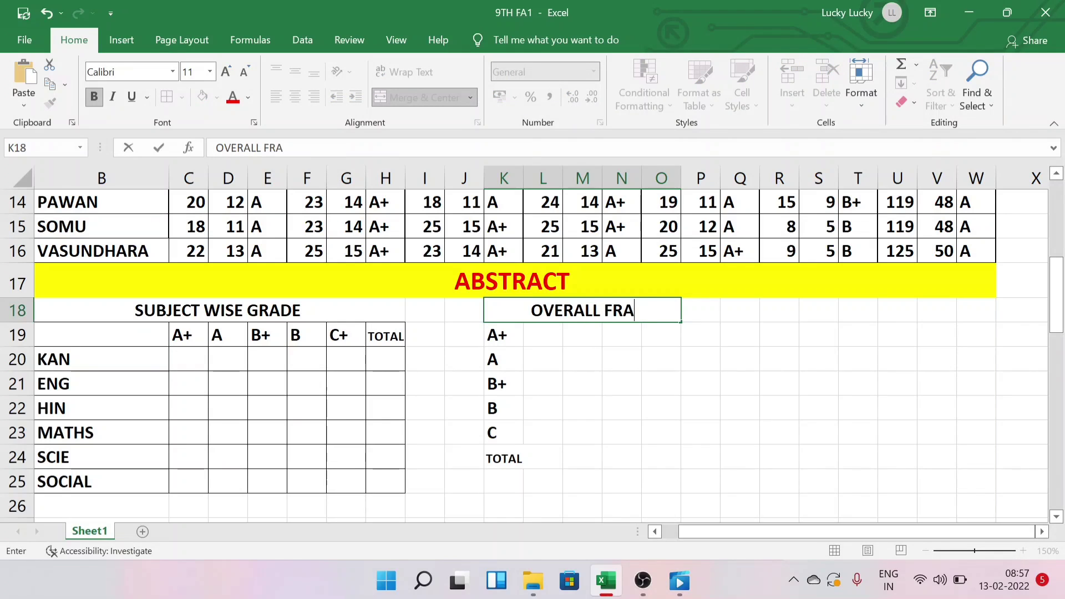
pyautogui.press('BackSpace')
pyautogui.press('BackSpace')
pyautogui.press('BackSpace')
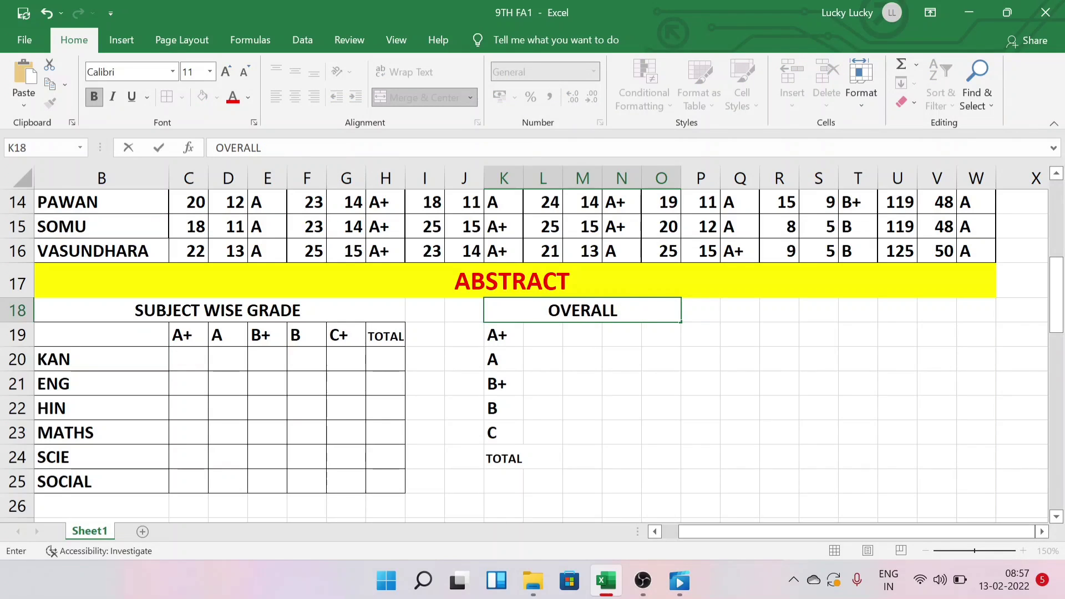
pyautogui.write('GRADE')
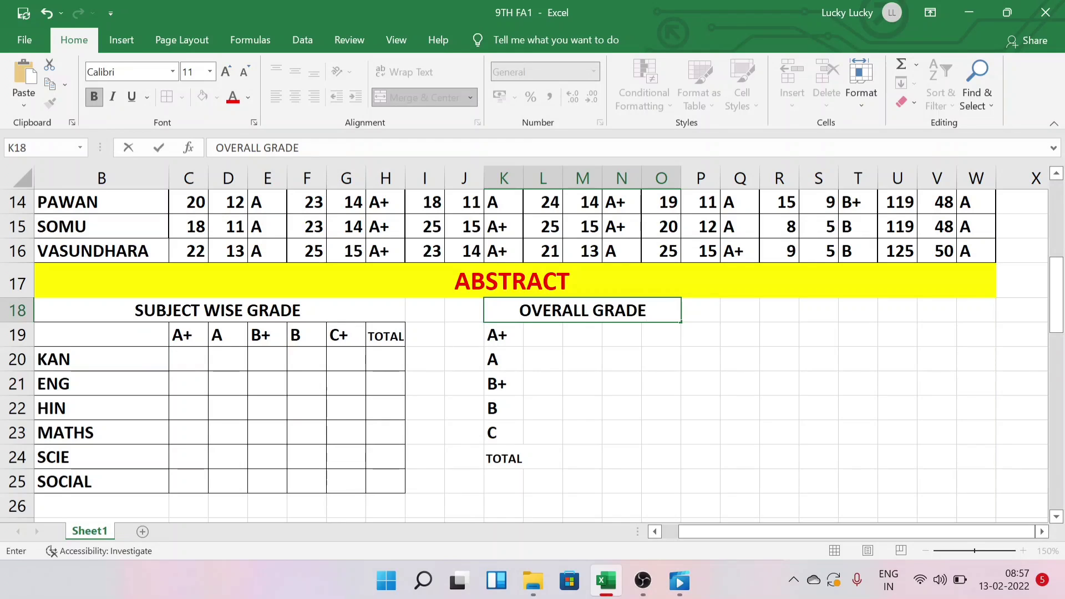
pyautogui.write('S')
pyautogui.click(619, 384)
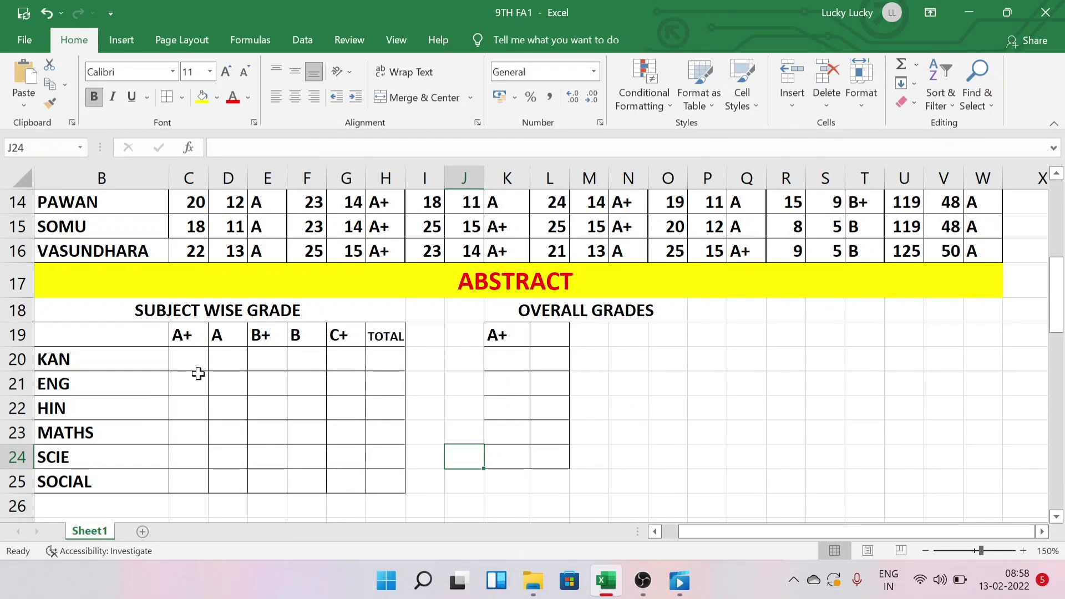
# - Count the Kannada A+ grades in C20 with the formula =COUNTIF(E7:E16,"A+")
pyautogui.click(193, 359)
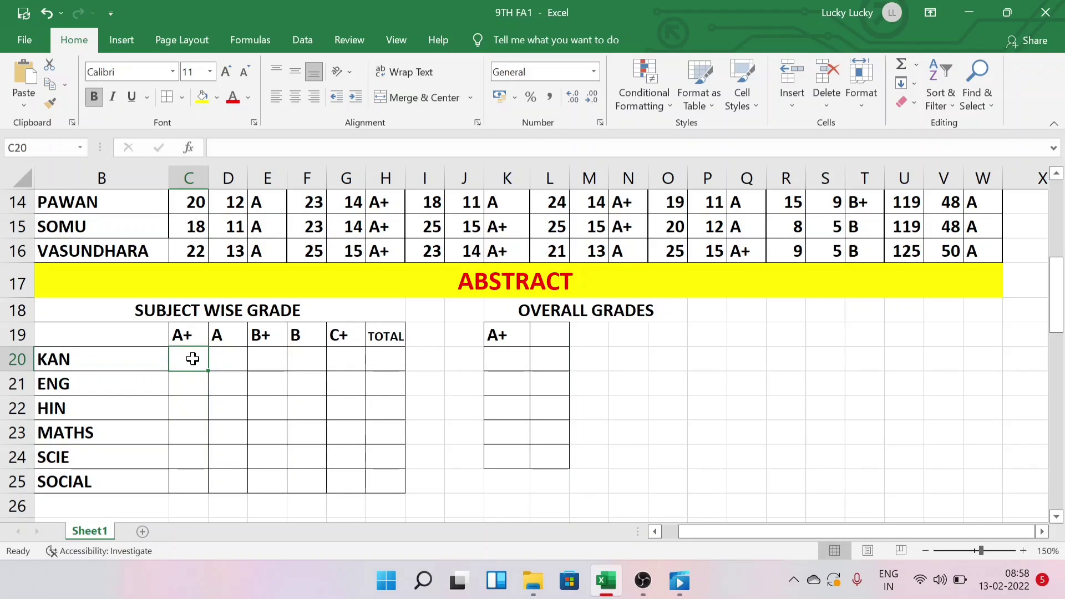
pyautogui.write('=')
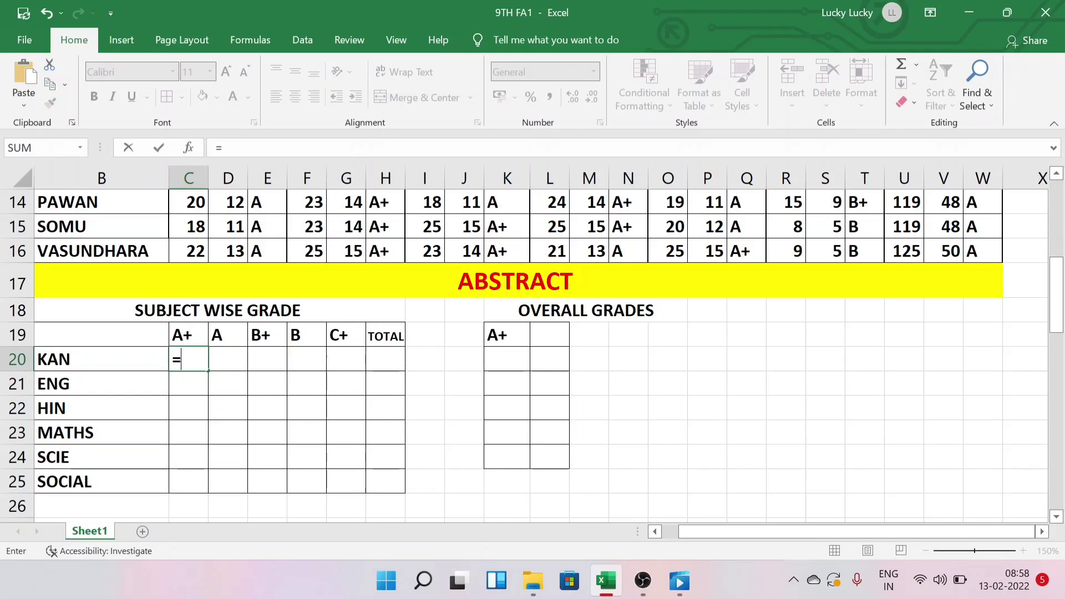
pyautogui.write('COUNT')
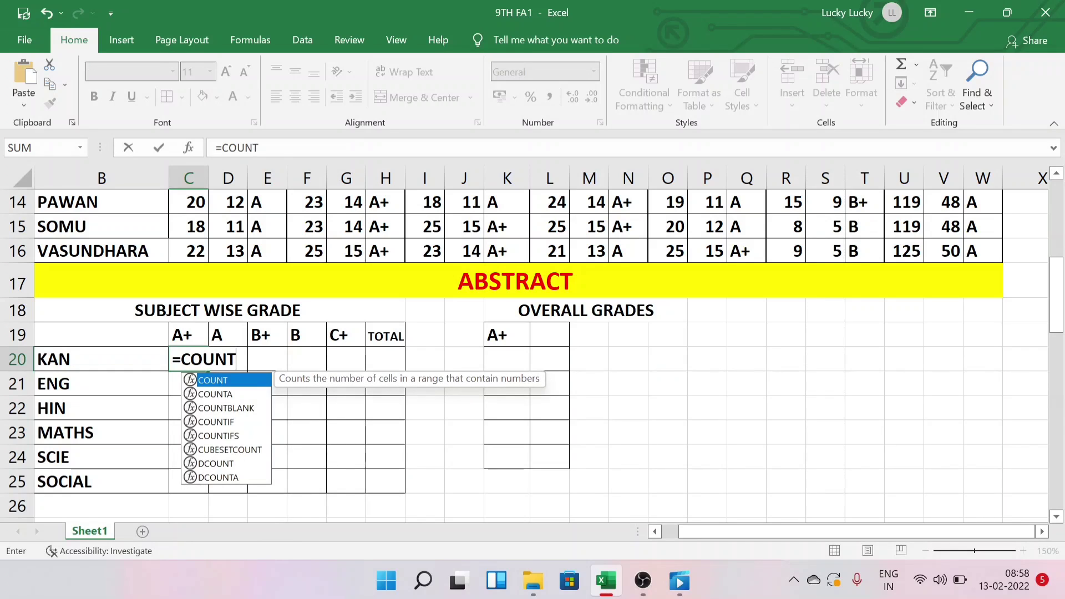
pyautogui.write('IF')
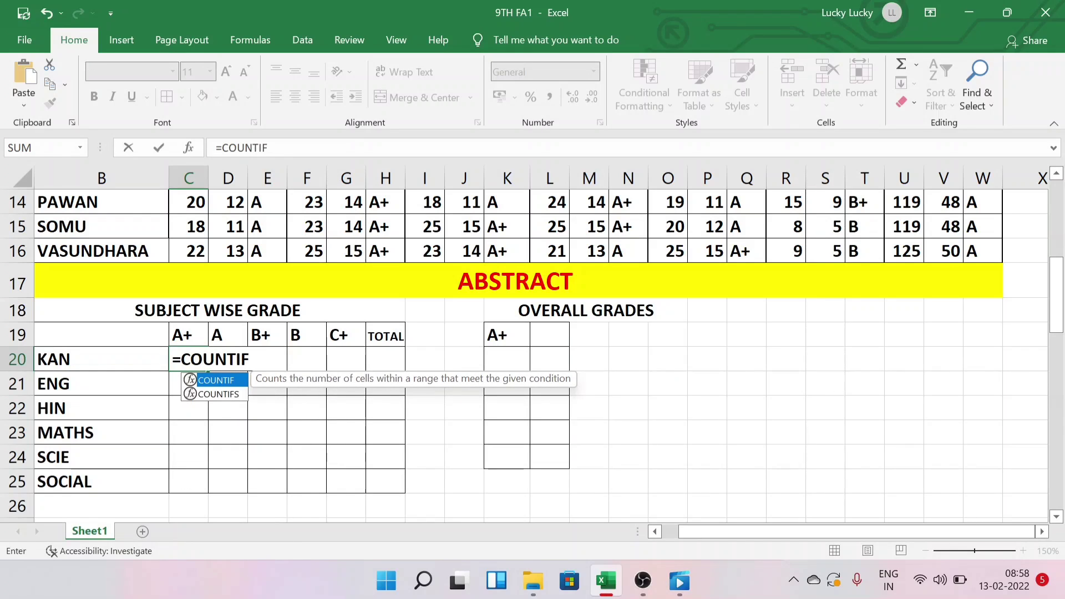
pyautogui.write('(')
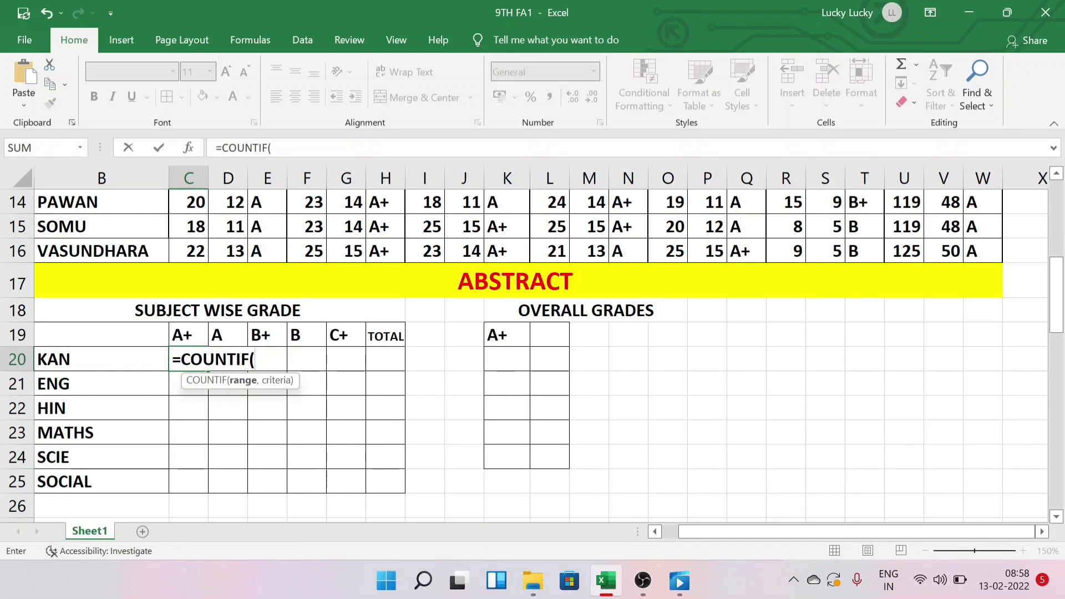
pyautogui.scroll(2, 209, 305)
pyautogui.scroll(2, 215, 356)
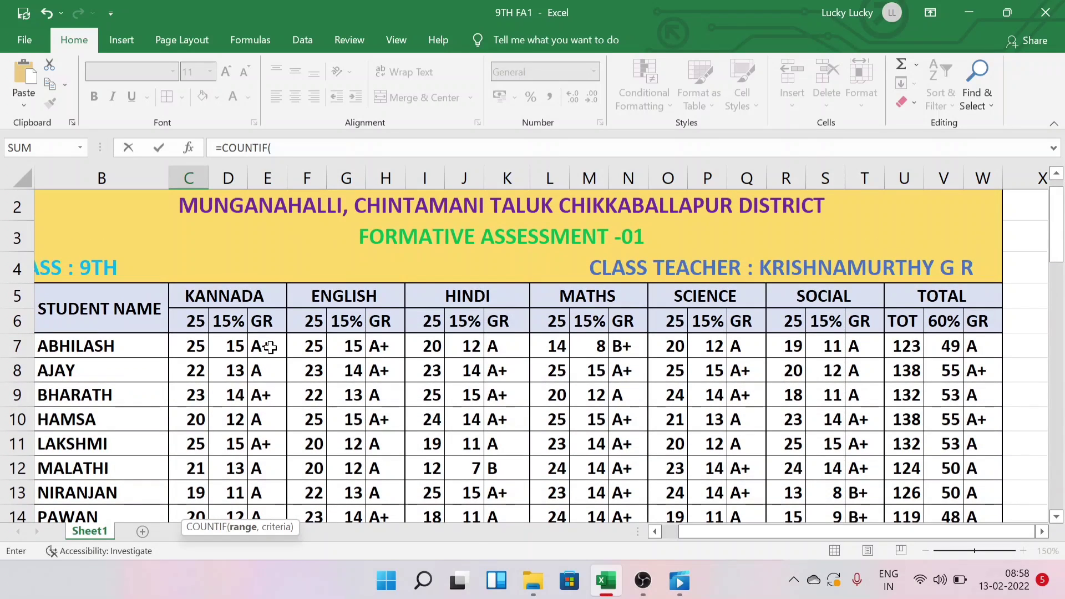
pyautogui.moveTo(269, 347); pyautogui.dragTo(267, 424)
pyautogui.scroll(-2, 294, 403)
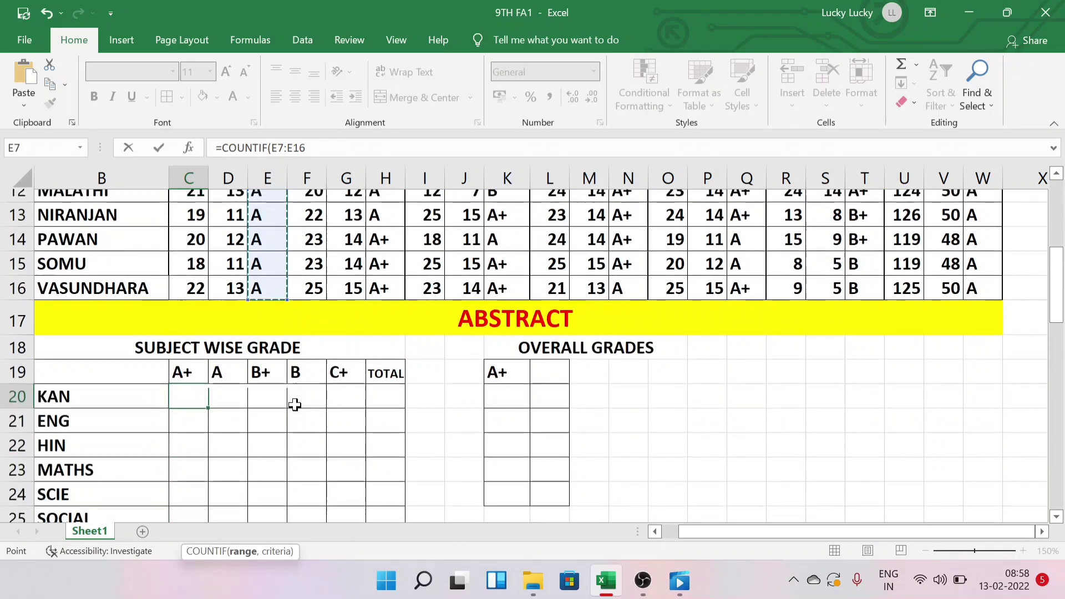
pyautogui.write(',')
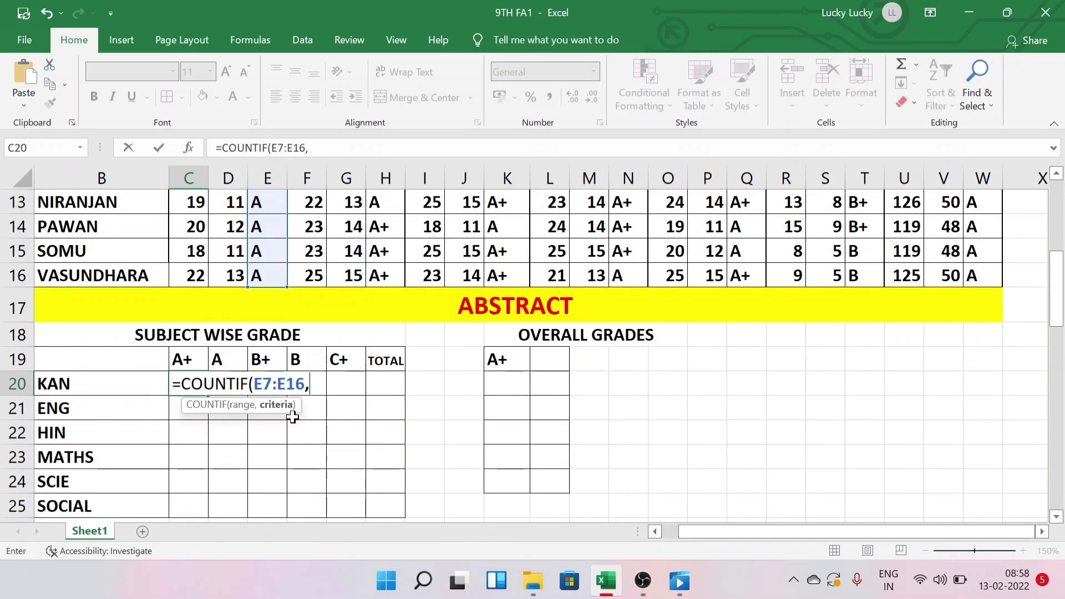
pyautogui.write('"A+"')
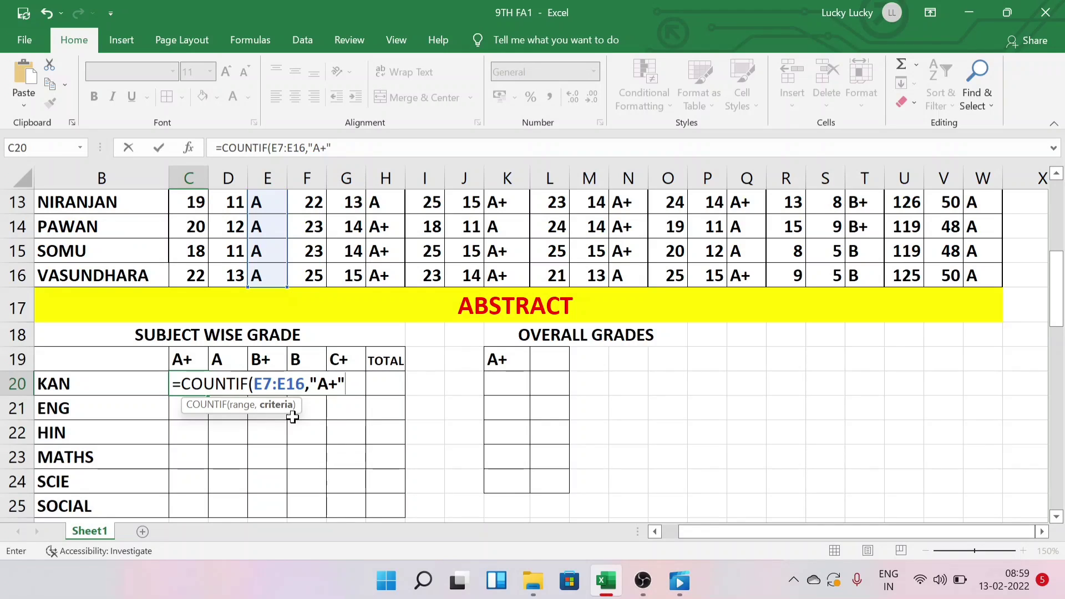
pyautogui.write(')')
pyautogui.press('Return')
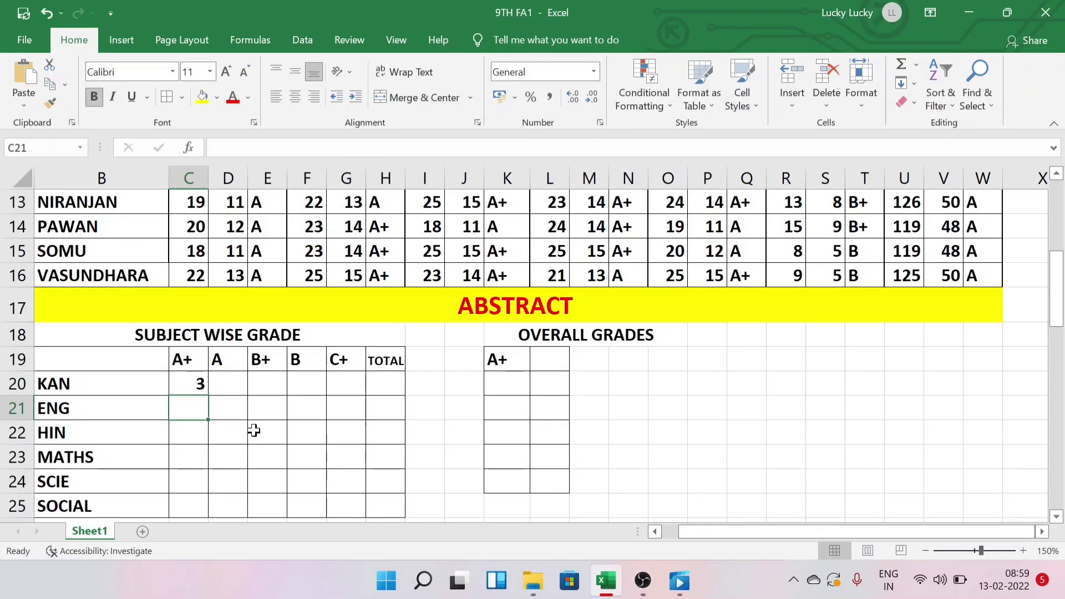
# - Count the Kannada A grades in D20 with the formula =COUNTIF(E7:E16,"A")
pyautogui.scroll(3, 241, 430)
pyautogui.scroll(-3, 246, 436)
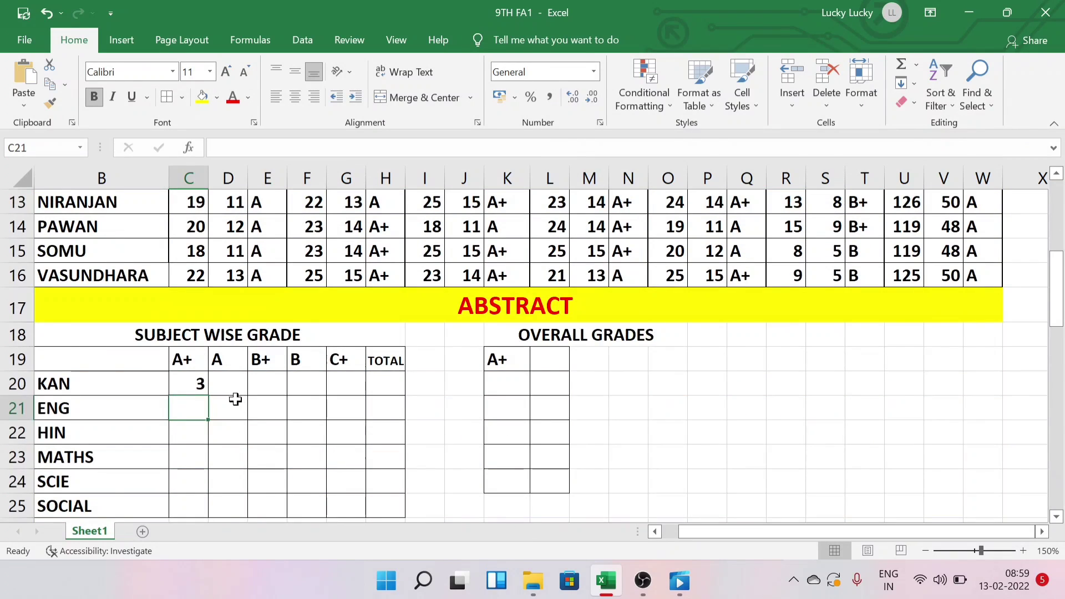
pyautogui.scroll(2, 235, 397)
pyautogui.click(232, 479)
pyautogui.write('=')
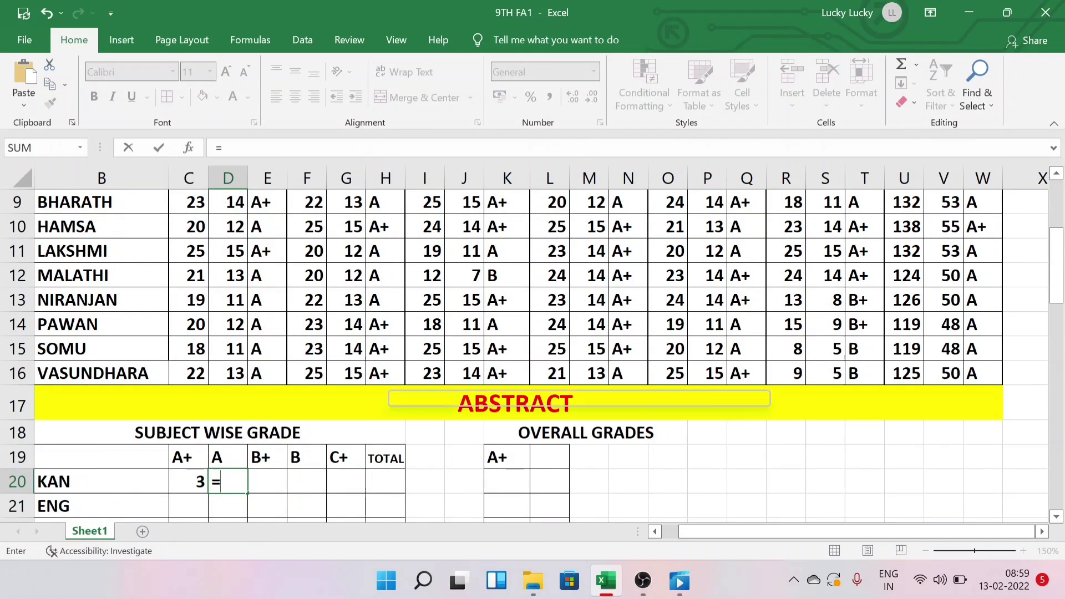
pyautogui.write('COUNT')
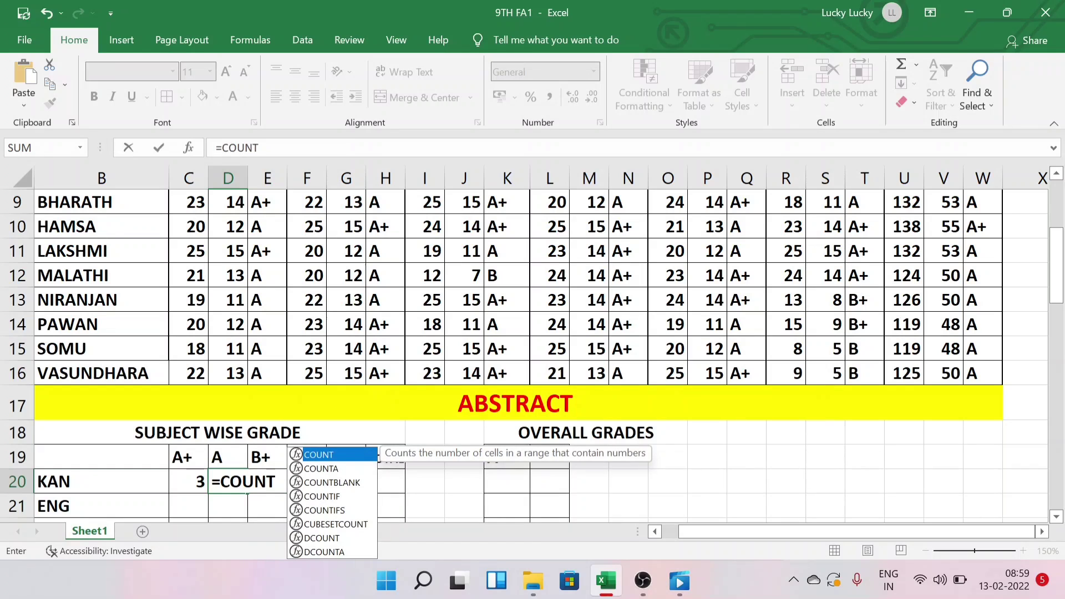
pyautogui.write('IF')
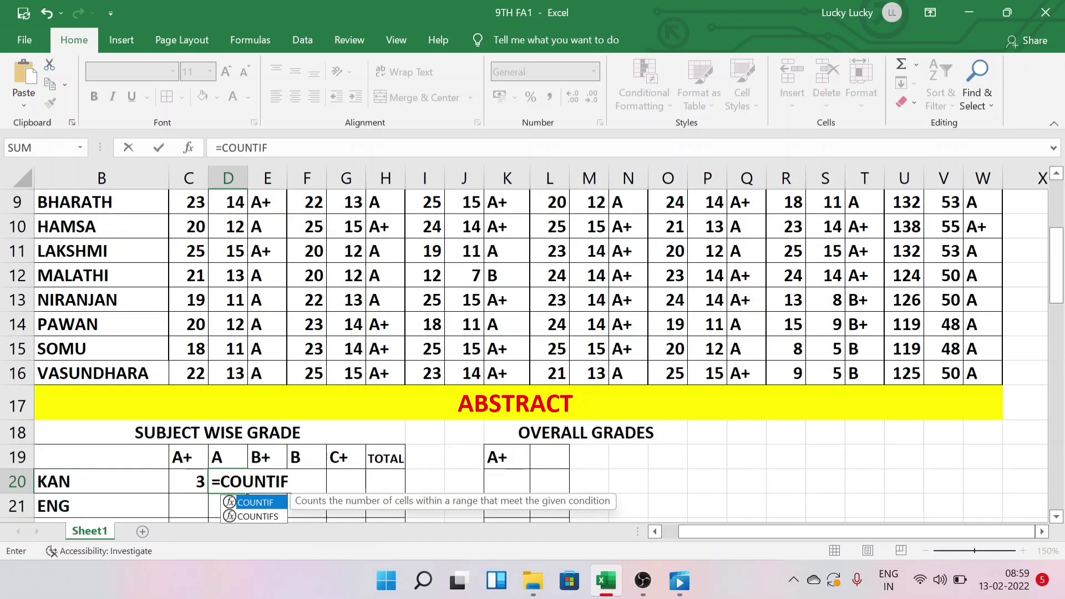
pyautogui.write('(')
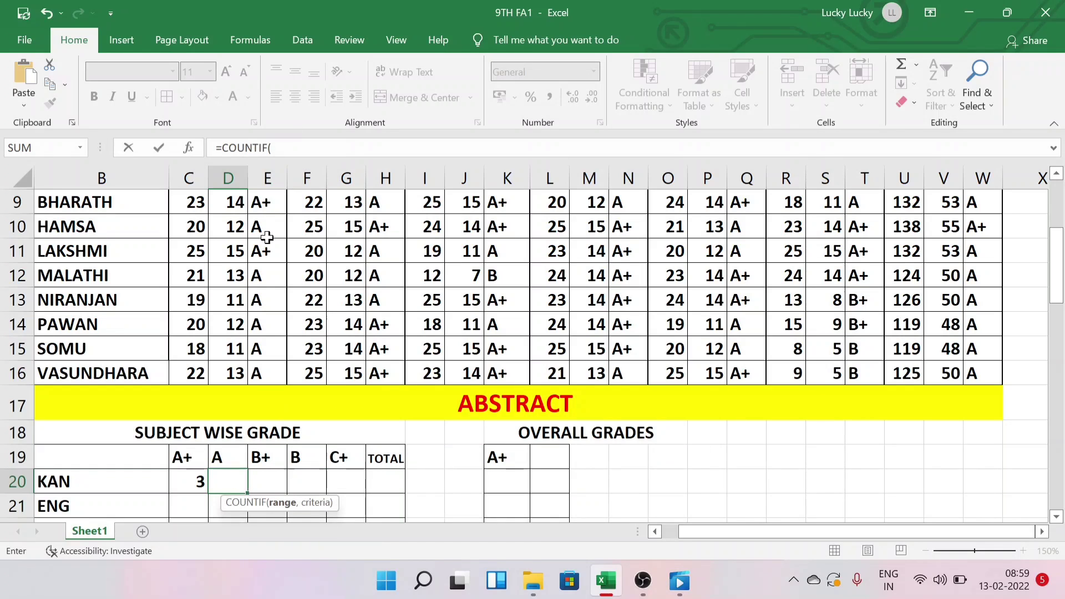
pyautogui.scroll(2, 266, 238)
pyautogui.moveTo(265, 319); pyautogui.dragTo(268, 421)
pyautogui.scroll(-1, 267, 424)
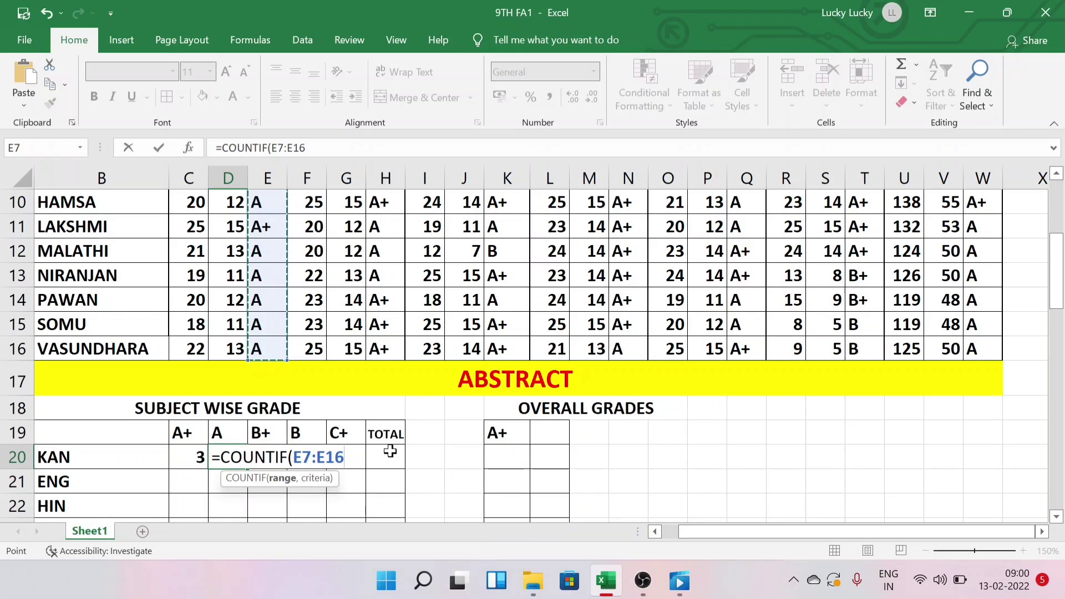
pyautogui.write(',"')
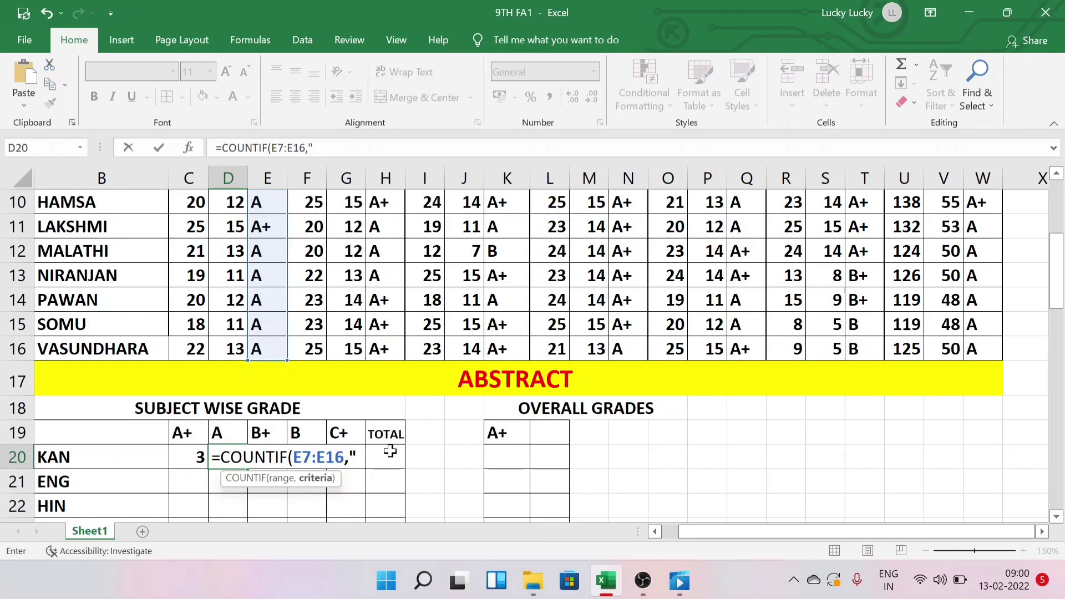
pyautogui.write('A")')
pyautogui.press('Return')
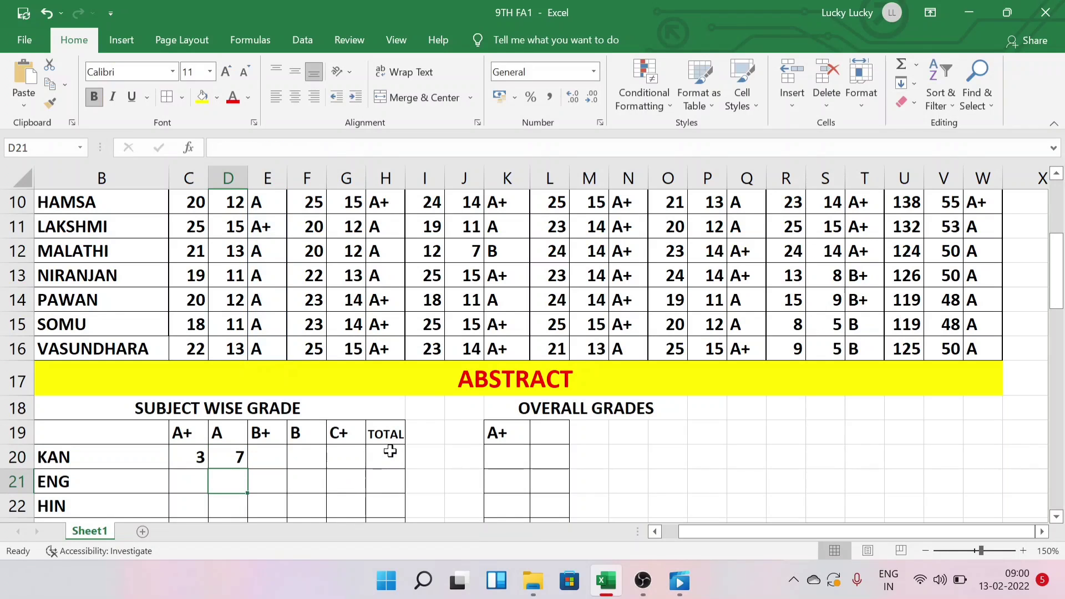
# - Total the Kannada grade counts C20:G20 in H20 with AutoSum
pyautogui.scroll(2, 271, 464)
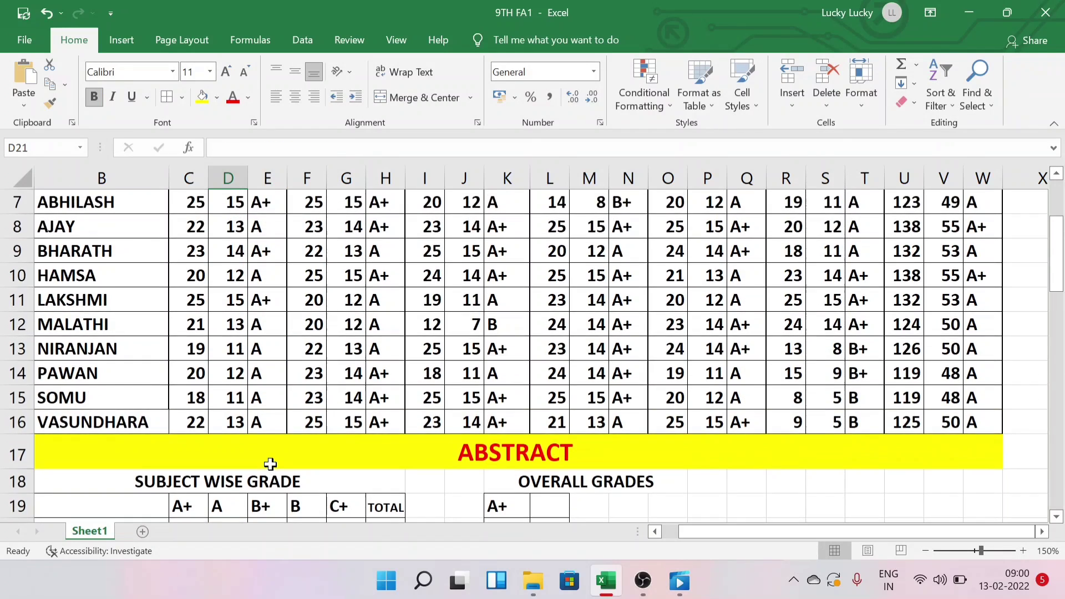
pyautogui.scroll(-1, 270, 465)
pyautogui.scroll(-1, 270, 464)
pyautogui.scroll(2, 270, 471)
pyautogui.scroll(1, 273, 466)
pyautogui.scroll(-2, 271, 449)
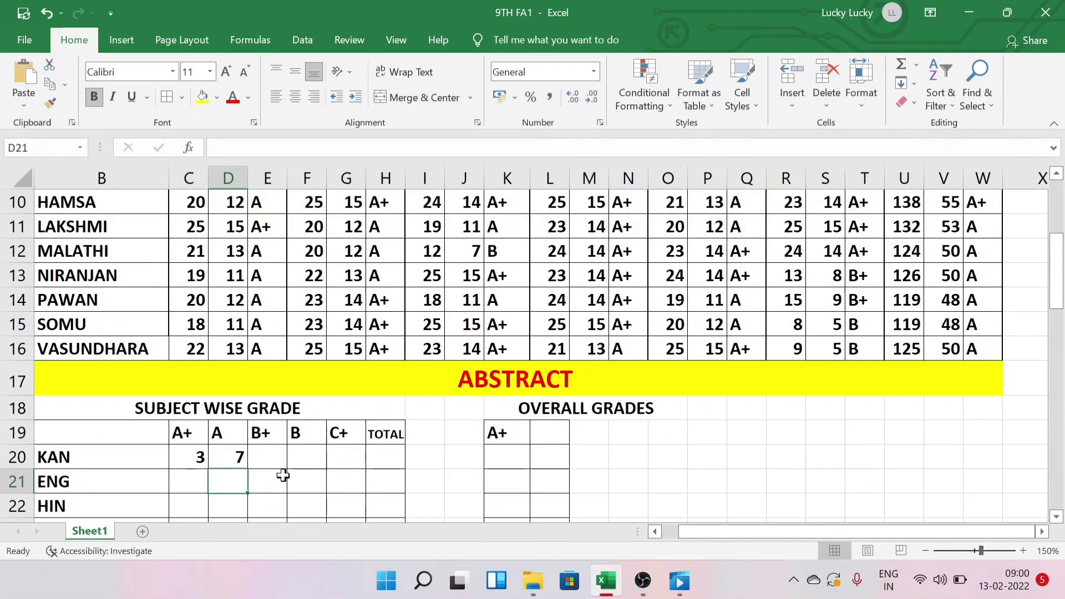
pyautogui.click(262, 463)
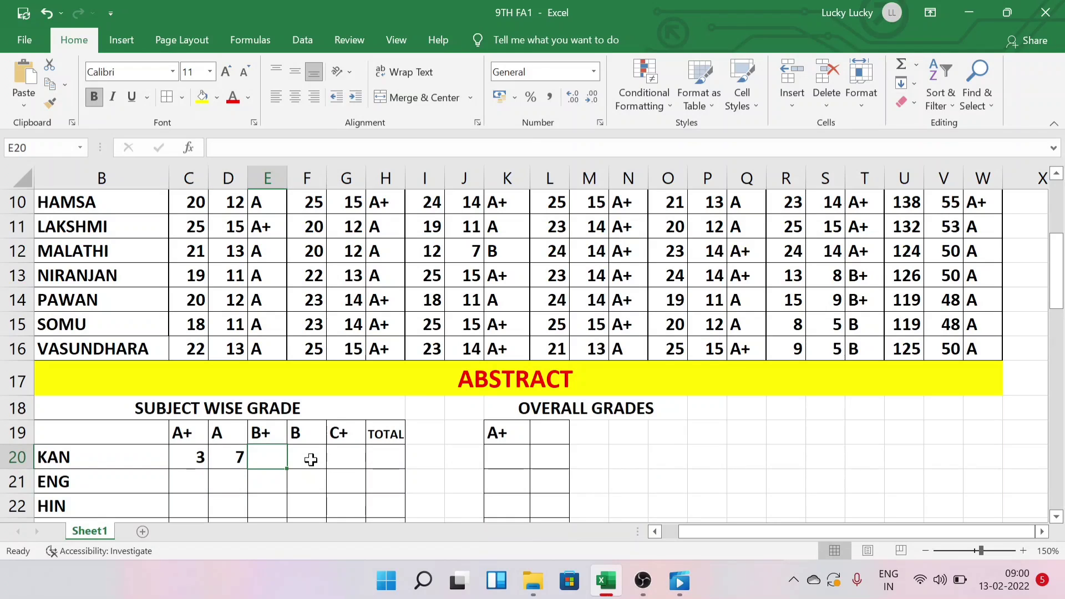
pyautogui.moveTo(195, 459); pyautogui.dragTo(405, 449)
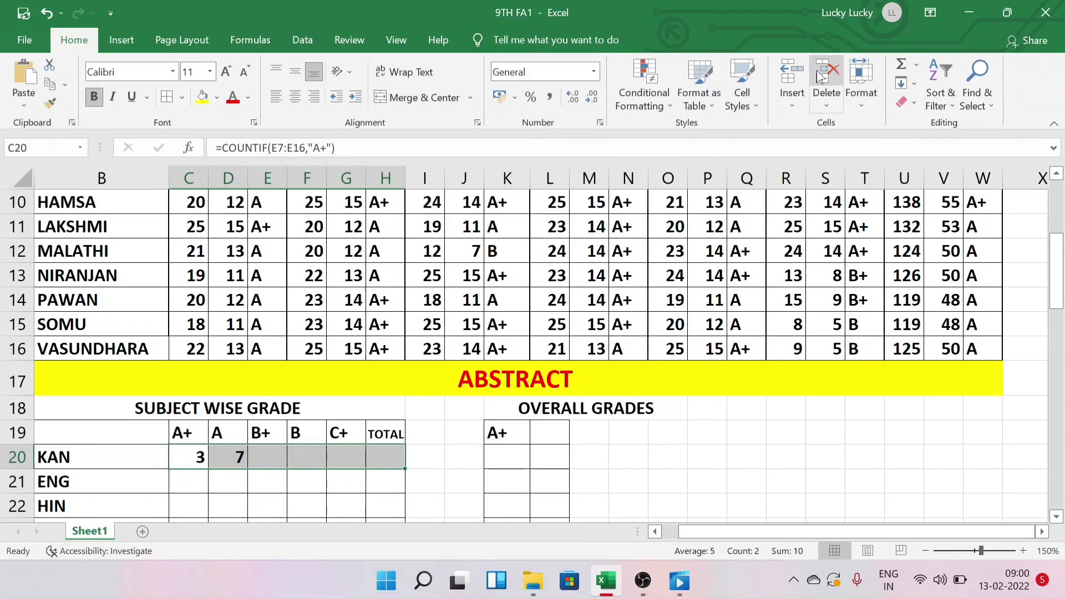
pyautogui.click(901, 65)
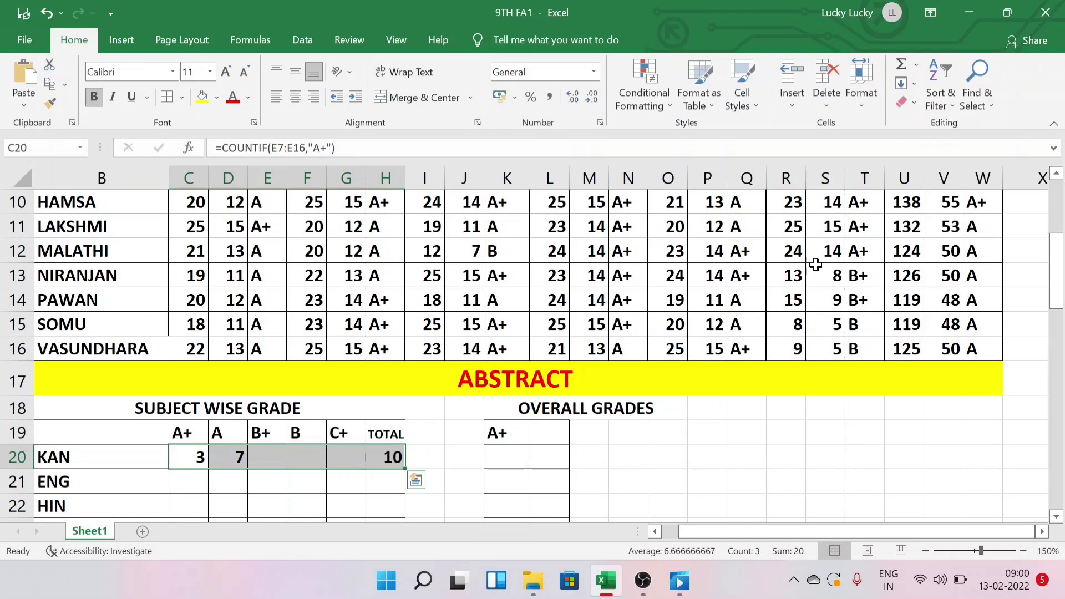
# - Fill the total formula from H20 down to H25 for the remaining subjects
pyautogui.scroll(-3, 397, 438)
pyautogui.click(391, 231)
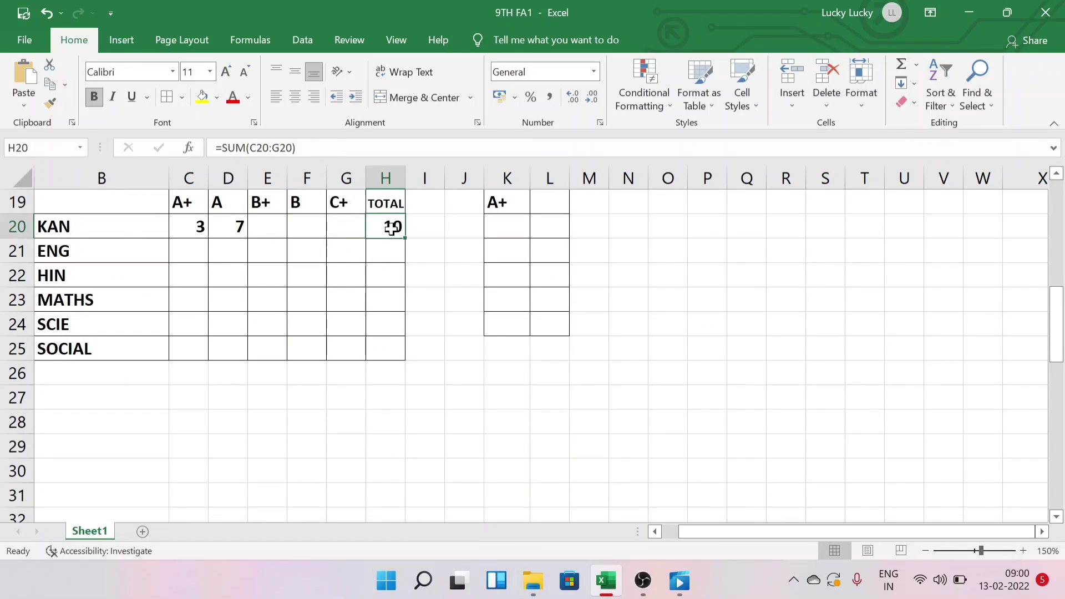
pyautogui.moveTo(405, 238); pyautogui.dragTo(400, 362)
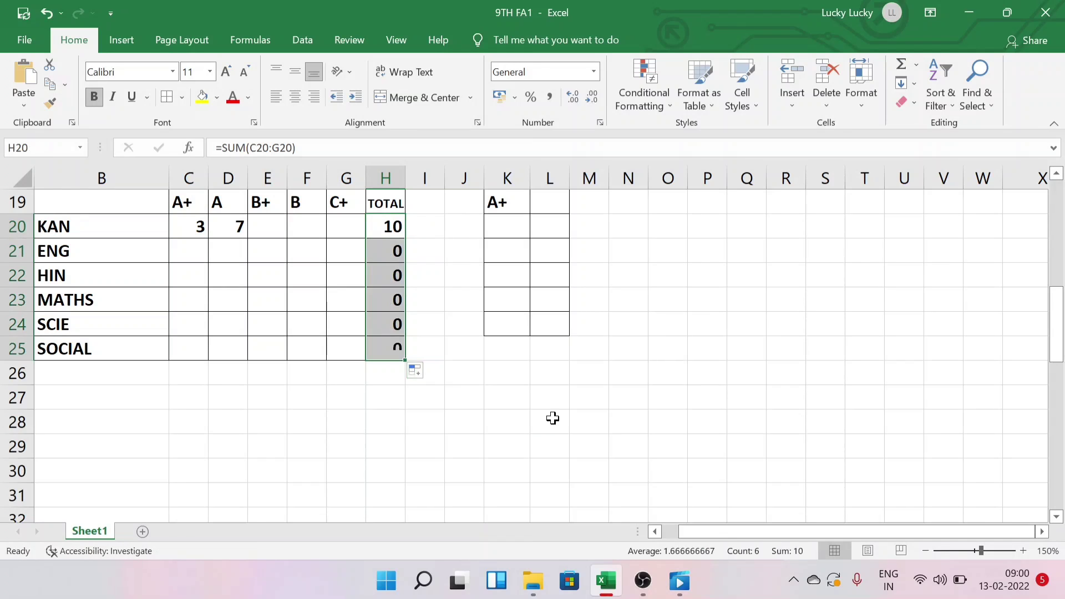
pyautogui.click(552, 420)
# - Count the Kannada B+ grades in E20 with the formula =COUNTIF(E7:E16,"B+")
pyautogui.scroll(1, 546, 419)
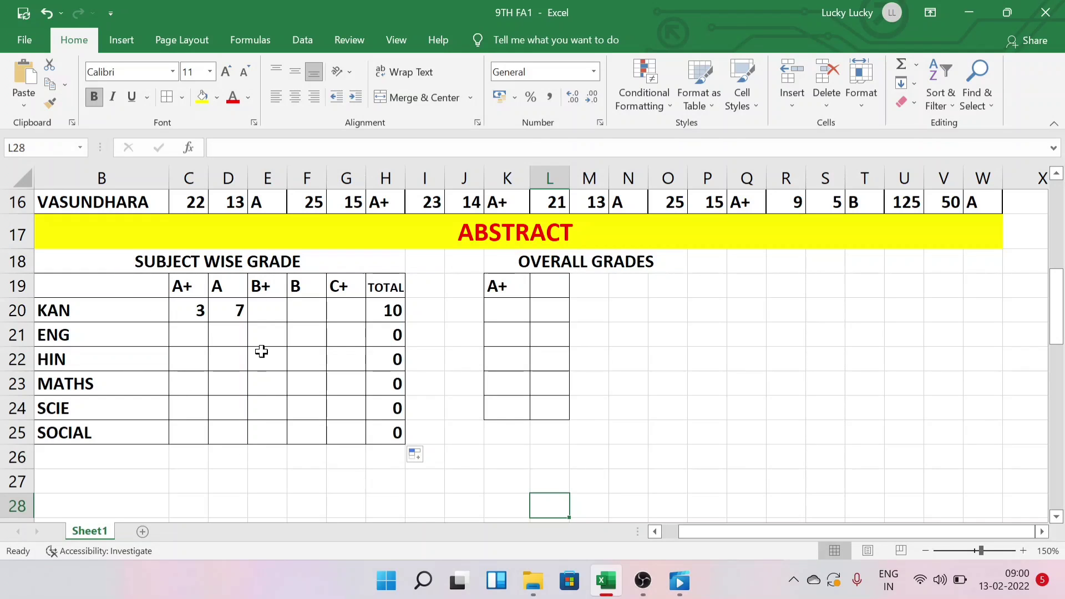
pyautogui.click(266, 311)
pyautogui.scroll(2, 311, 340)
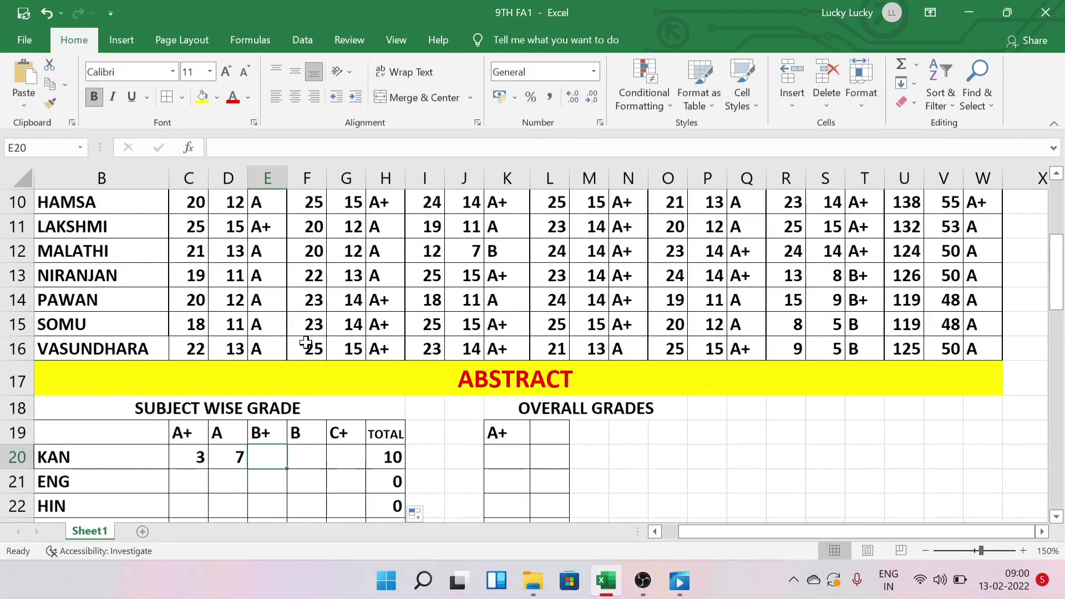
pyautogui.scroll(1, 309, 401)
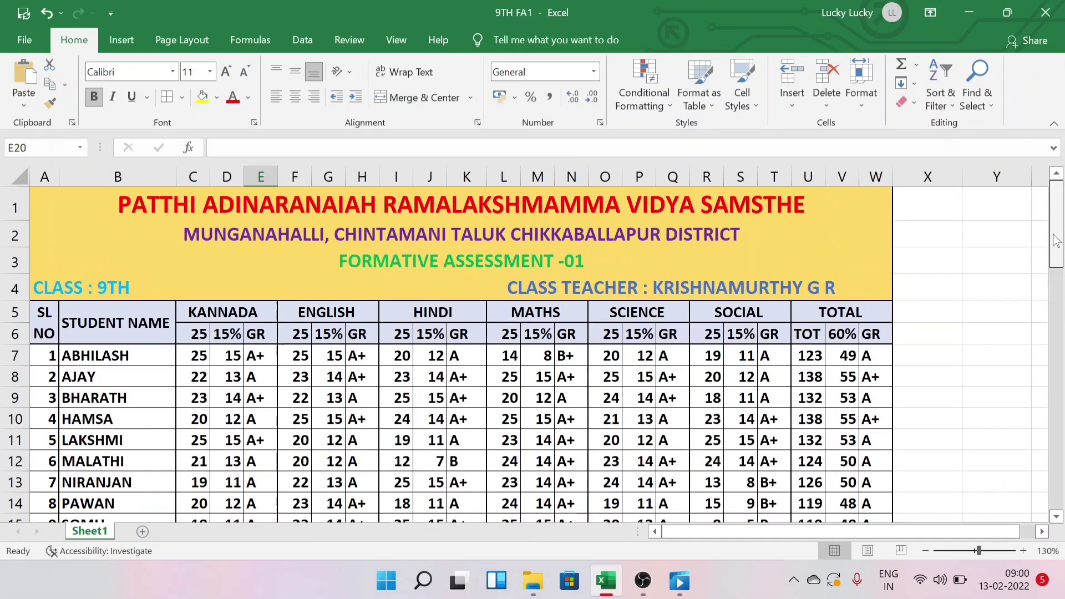
pyautogui.scroll(-2, 615, 329)
pyautogui.scroll(1, 616, 331)
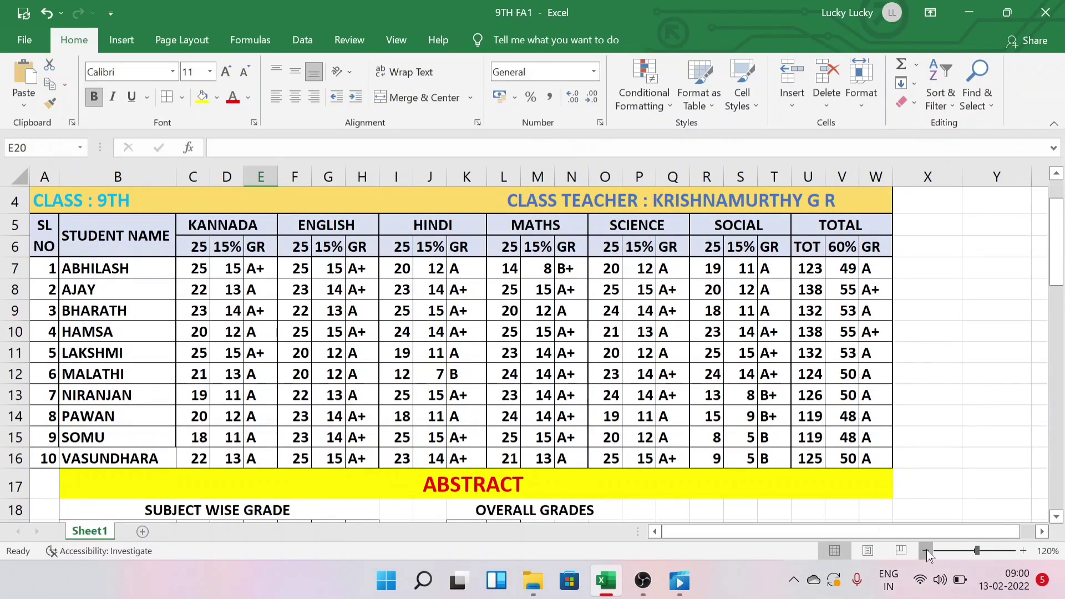
pyautogui.click(925, 550)
pyautogui.click(926, 550)
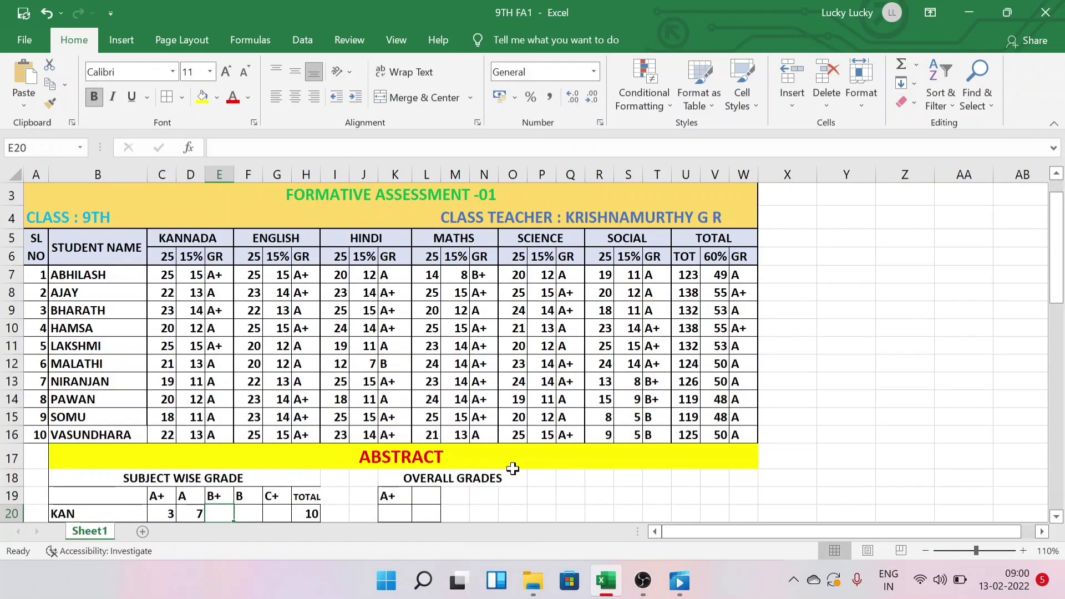
pyautogui.write('=')
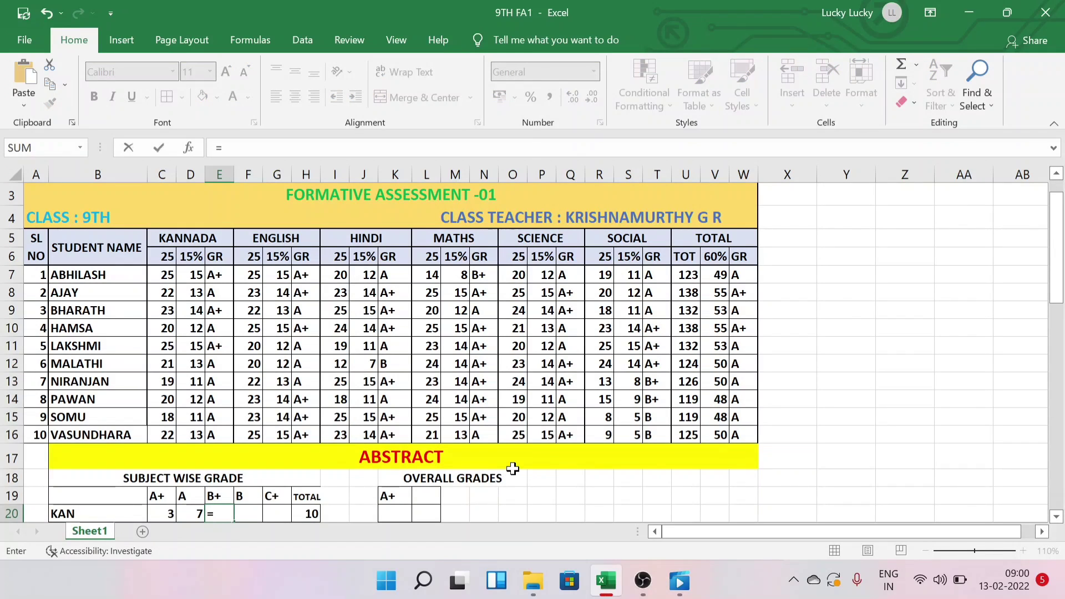
pyautogui.write('S')
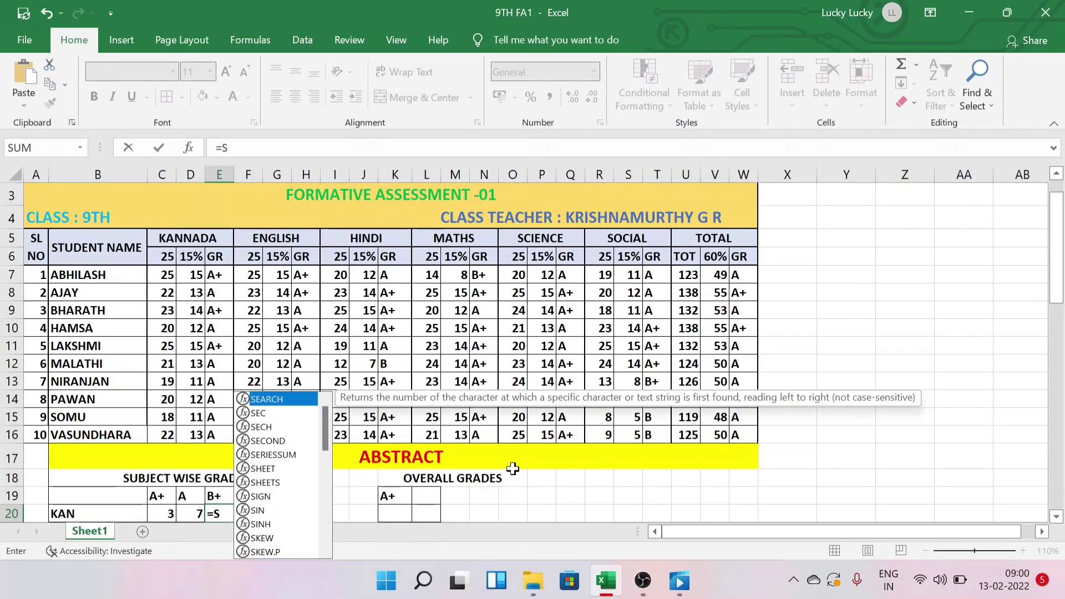
pyautogui.press('BackSpace')
pyautogui.write('C')
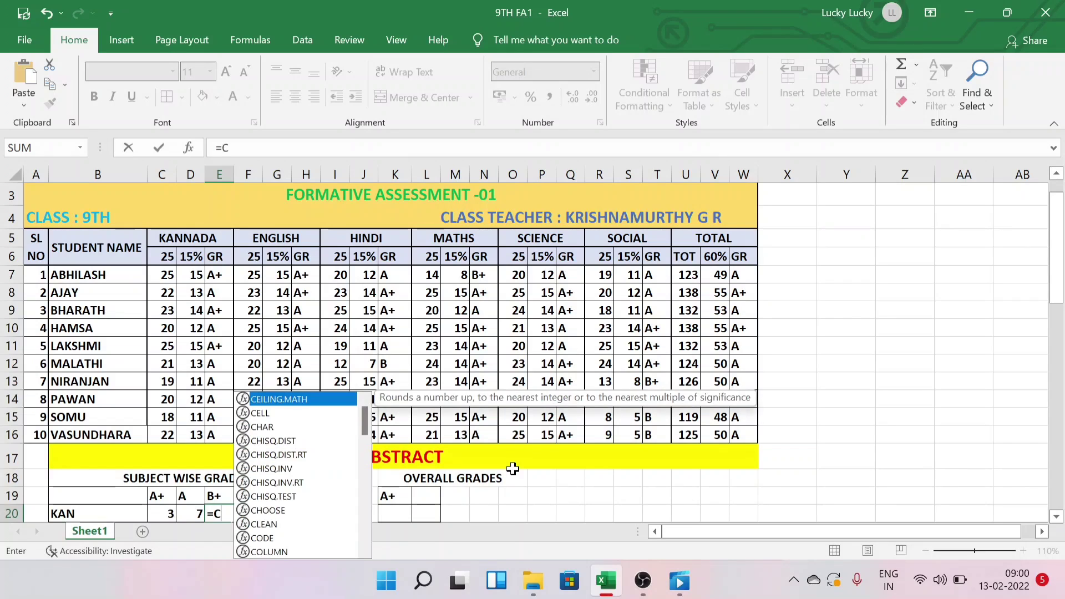
pyautogui.write('OUNTI')
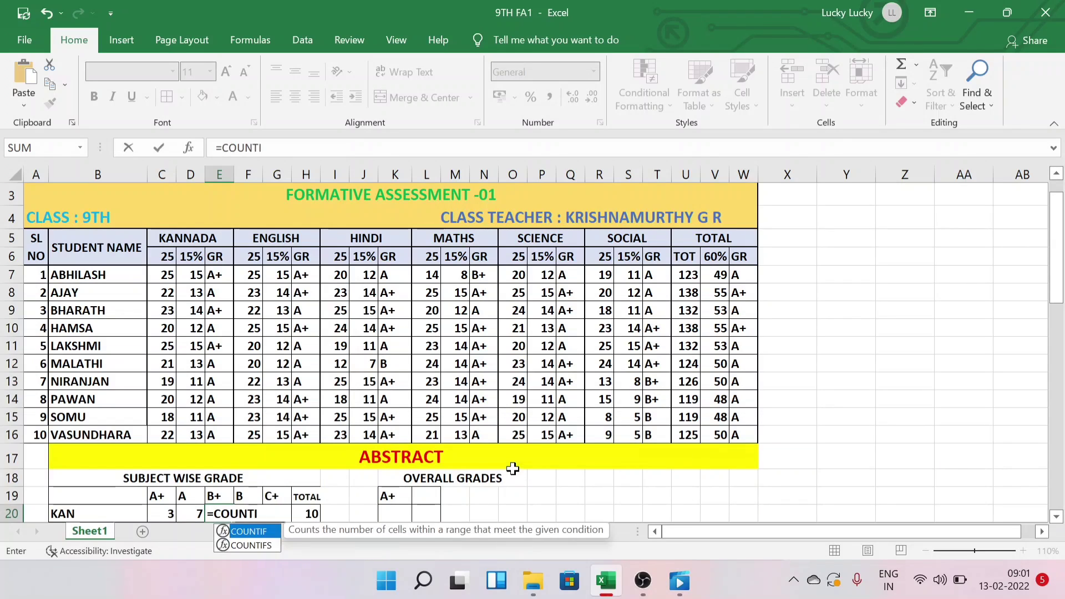
pyautogui.write('F(')
pyautogui.moveTo(216, 275); pyautogui.dragTo(225, 437)
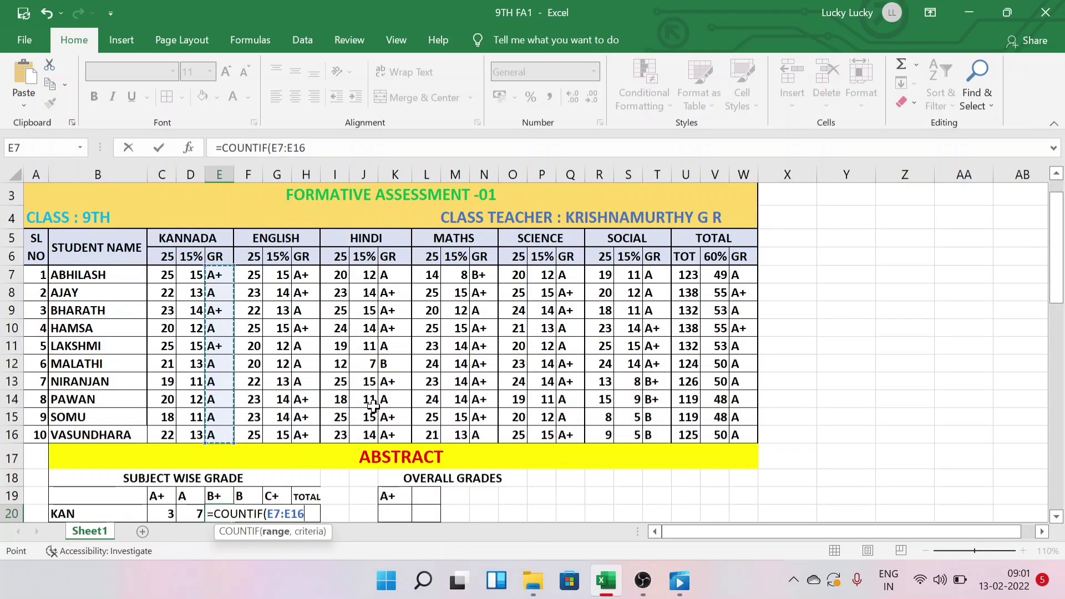
pyautogui.write(',"B')
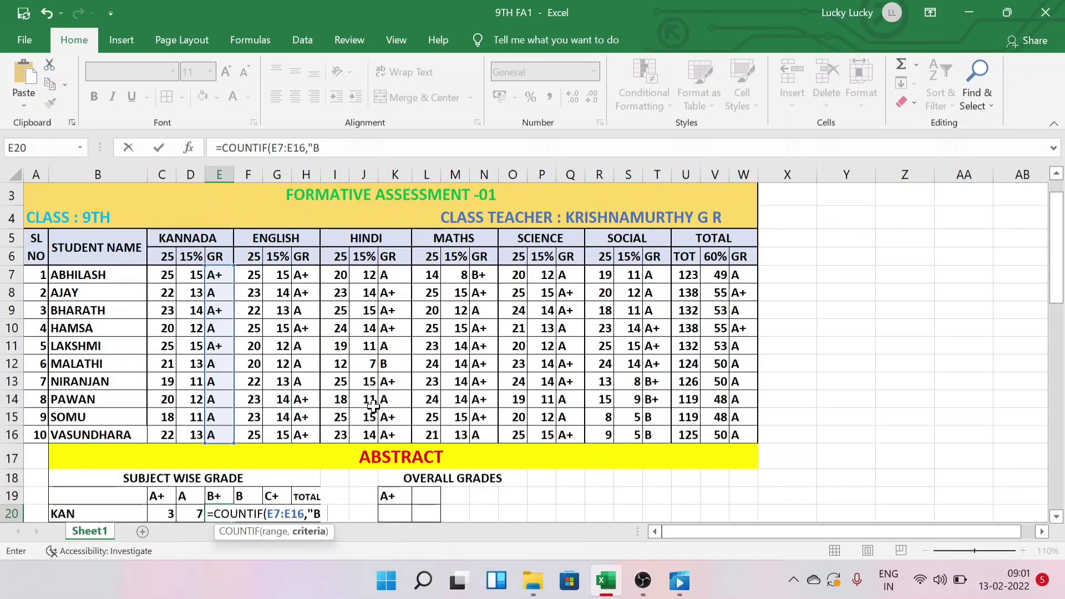
pyautogui.write('+")')
pyautogui.press('Return')
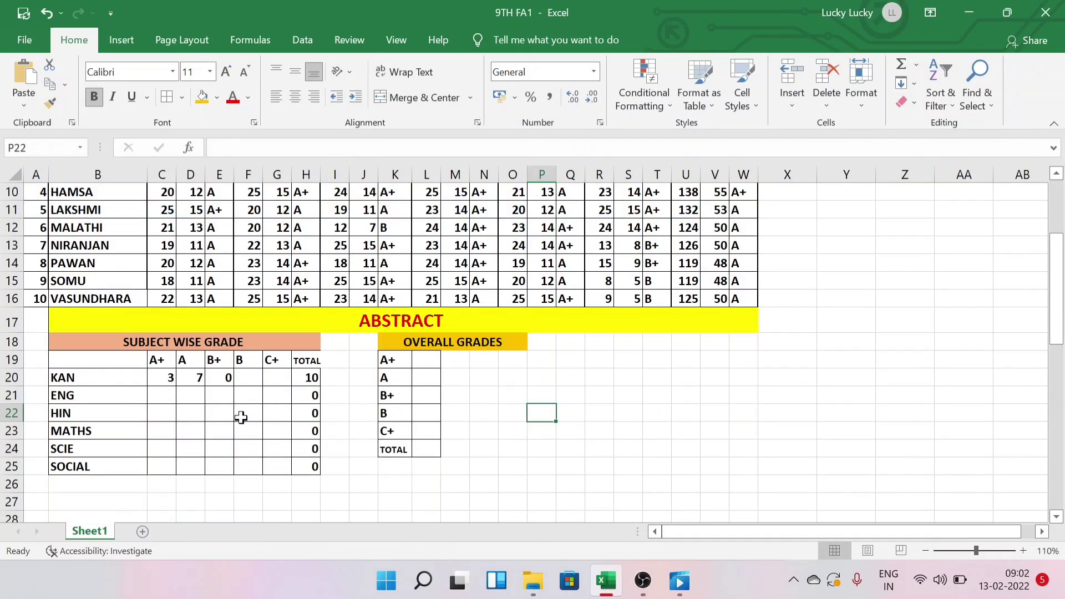
# - Count the English A+ grades in C21 with the formula =COUNTIF(H7:H16,"A+")
pyautogui.click(243, 381)
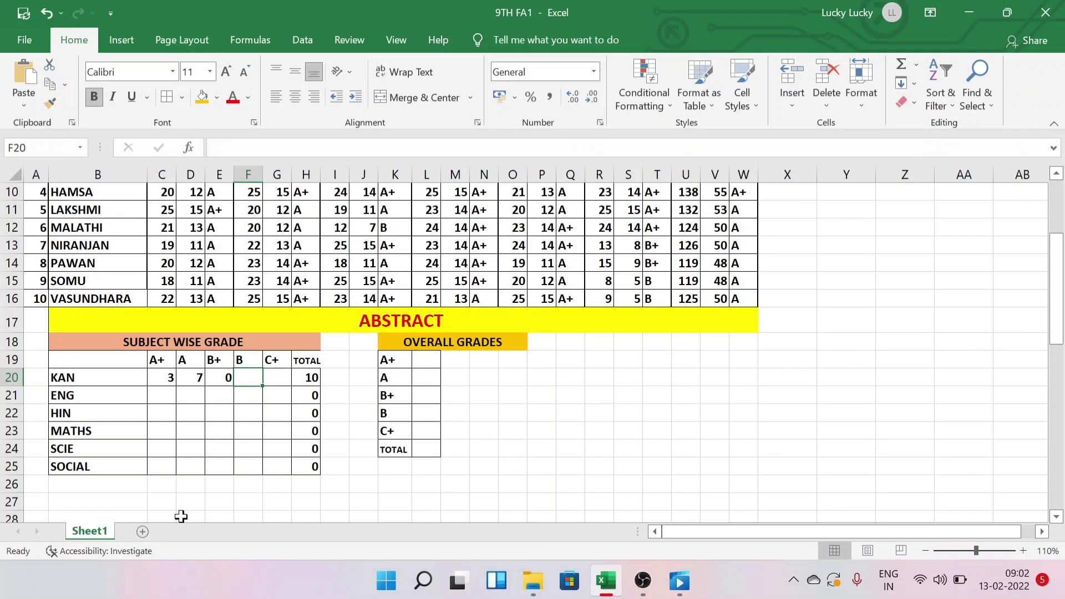
pyautogui.click(160, 395)
pyautogui.scroll(1, 294, 478)
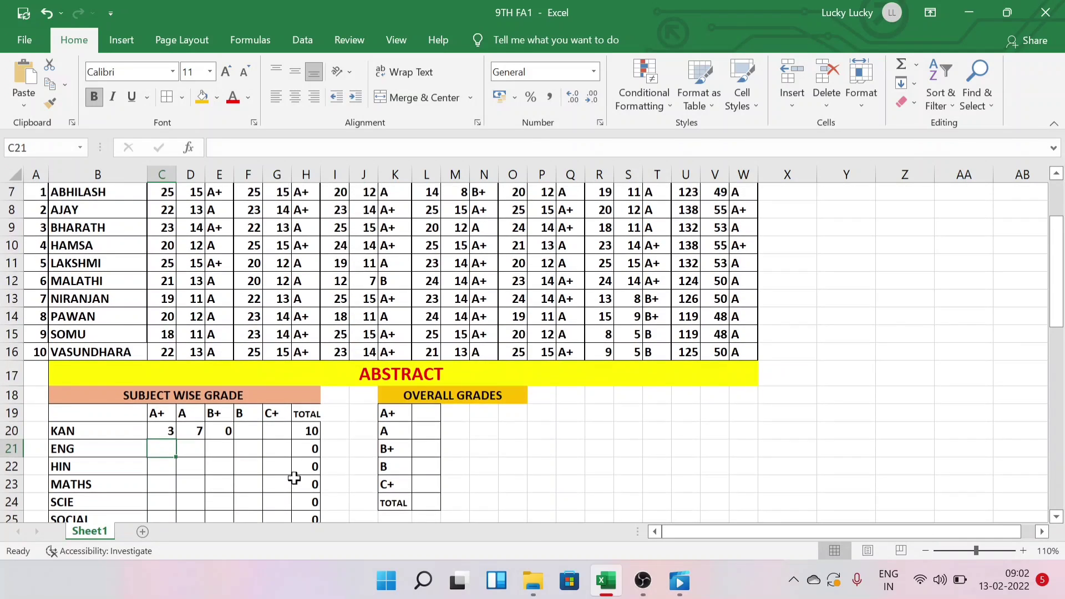
pyautogui.scroll(1, 294, 478)
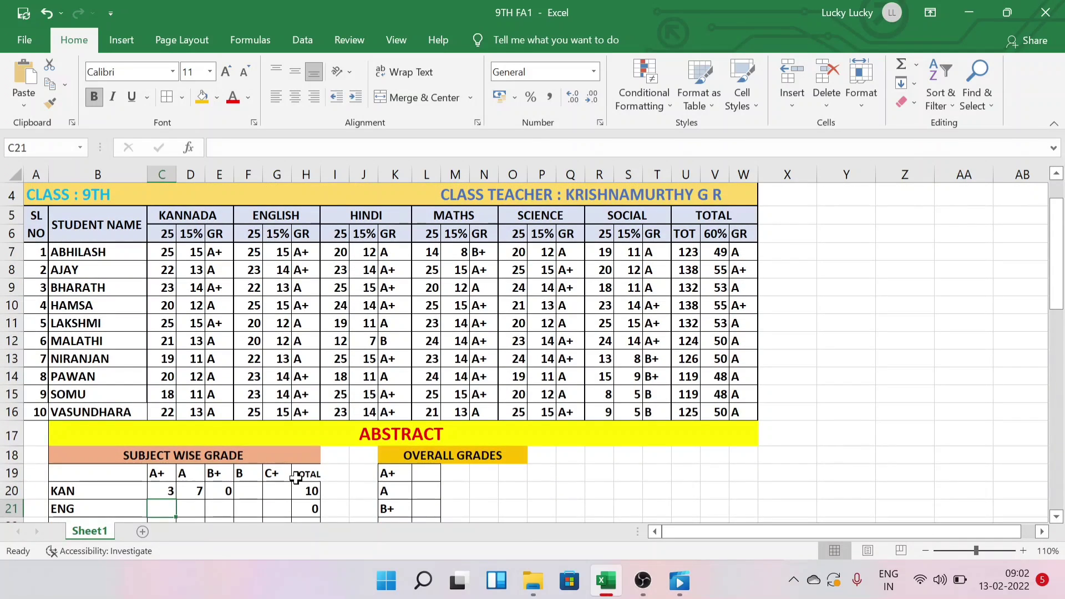
pyautogui.write('=')
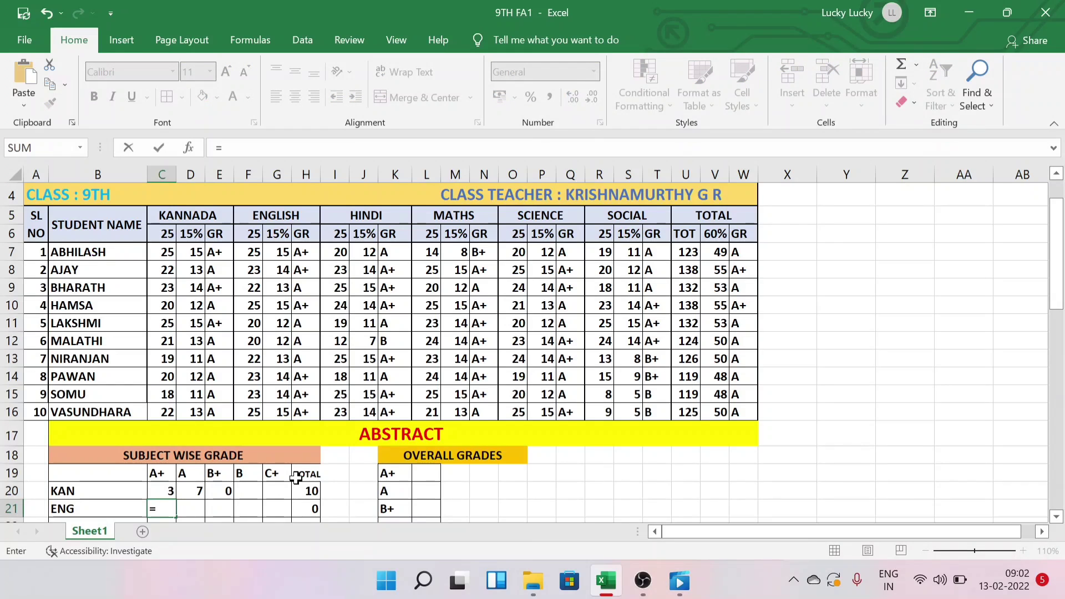
pyautogui.write('COUNT')
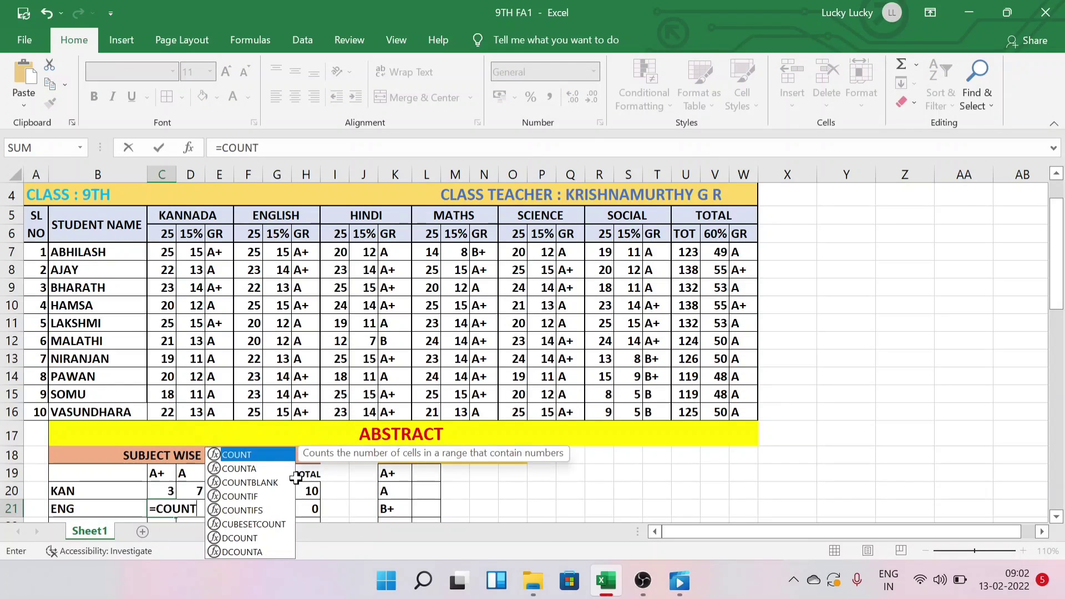
pyautogui.write('IF')
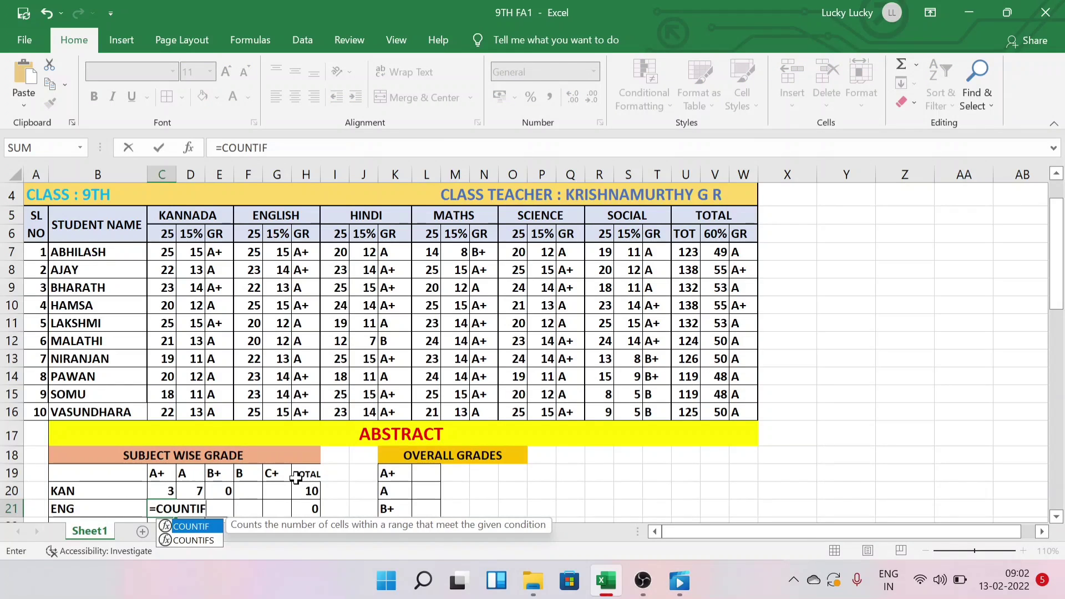
pyautogui.write('(')
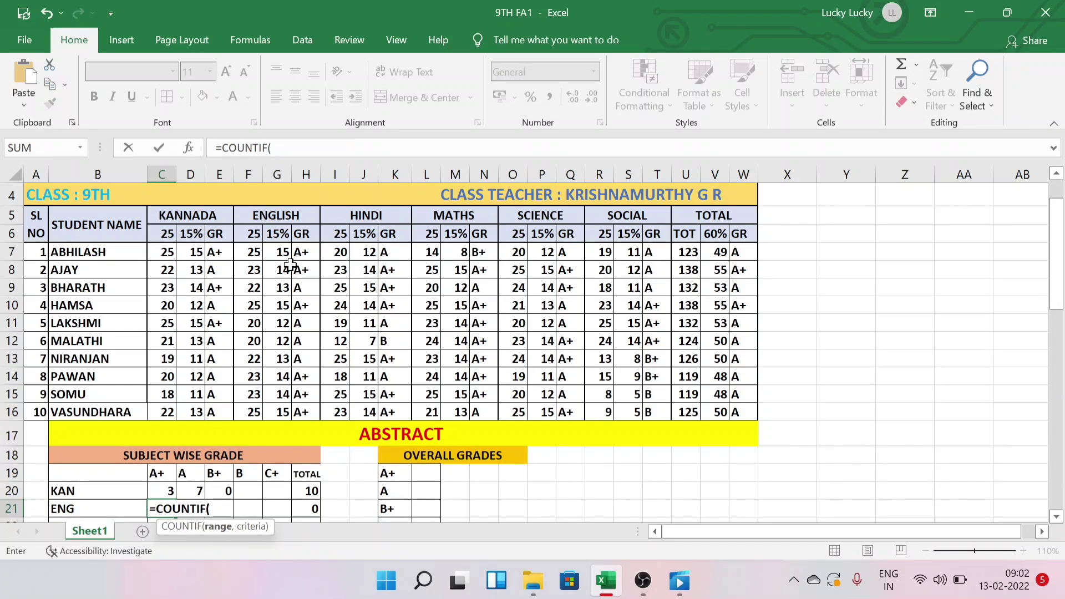
pyautogui.moveTo(306, 252); pyautogui.dragTo(311, 417)
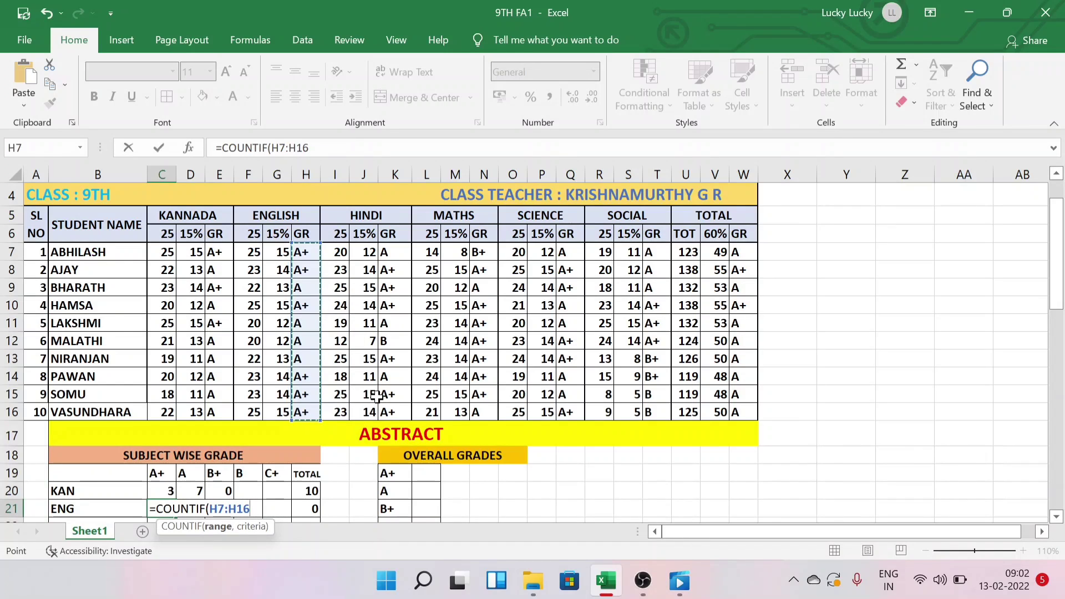
pyautogui.write(',')
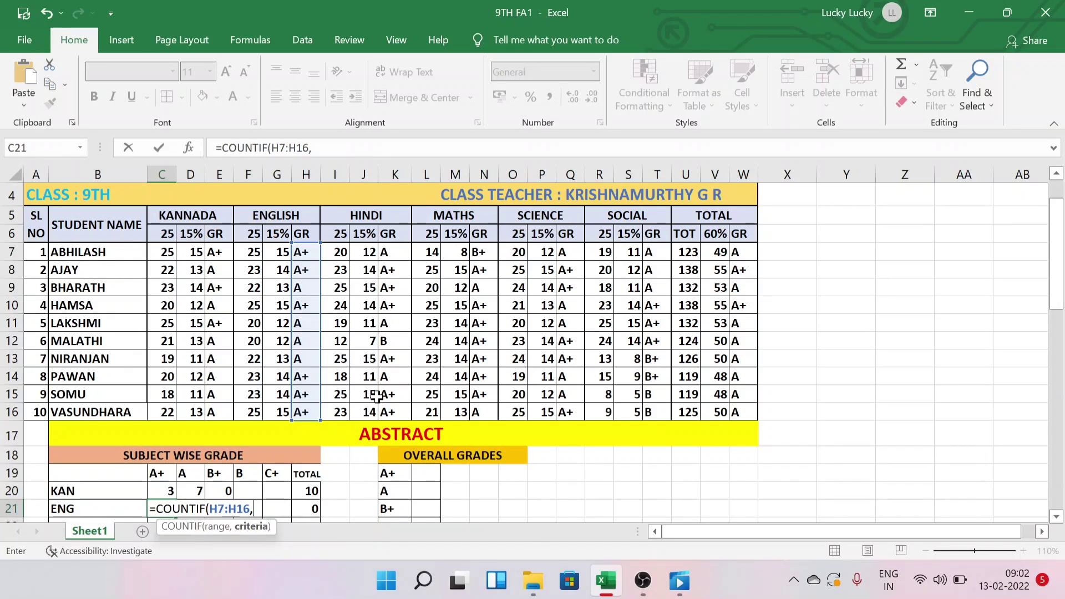
pyautogui.write('"A+")')
pyautogui.press('Return')
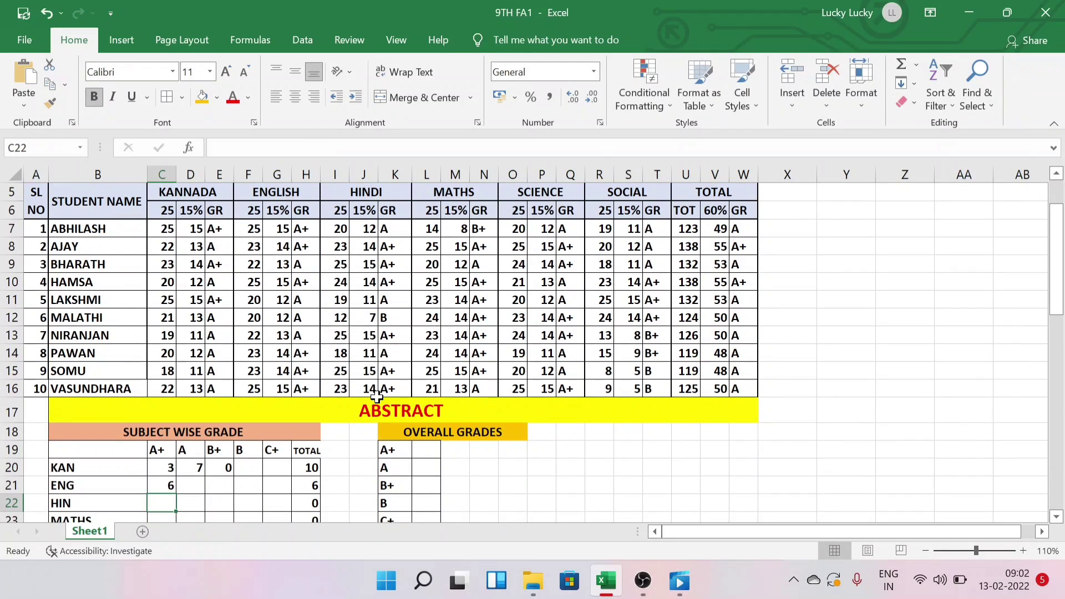
# - Count the English A grades in D21 with the formula =COUNTIF(H7:H16,"A")
pyautogui.click(191, 485)
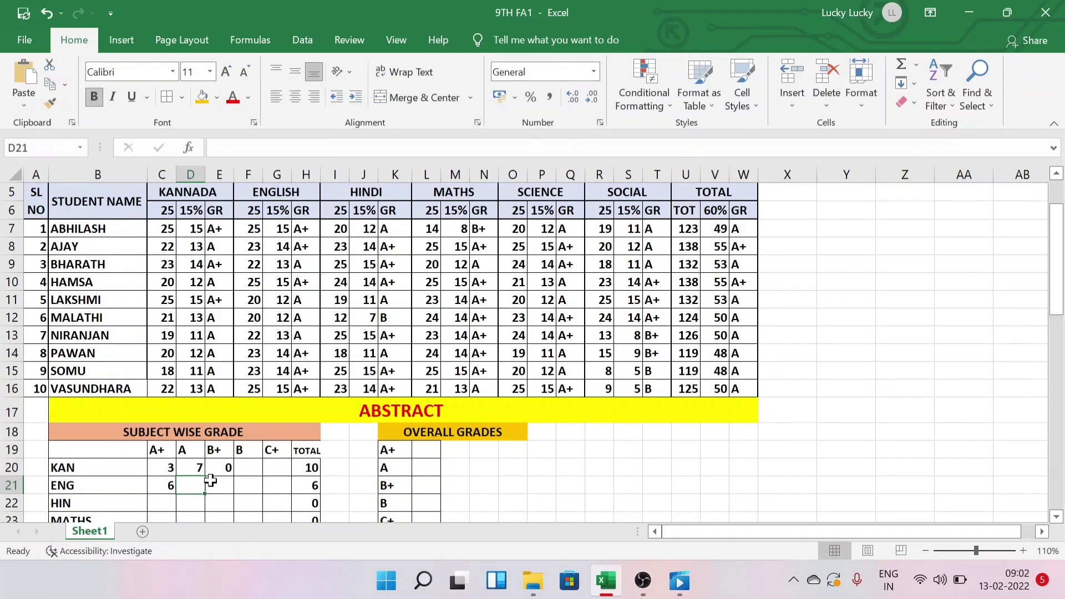
pyautogui.write('=')
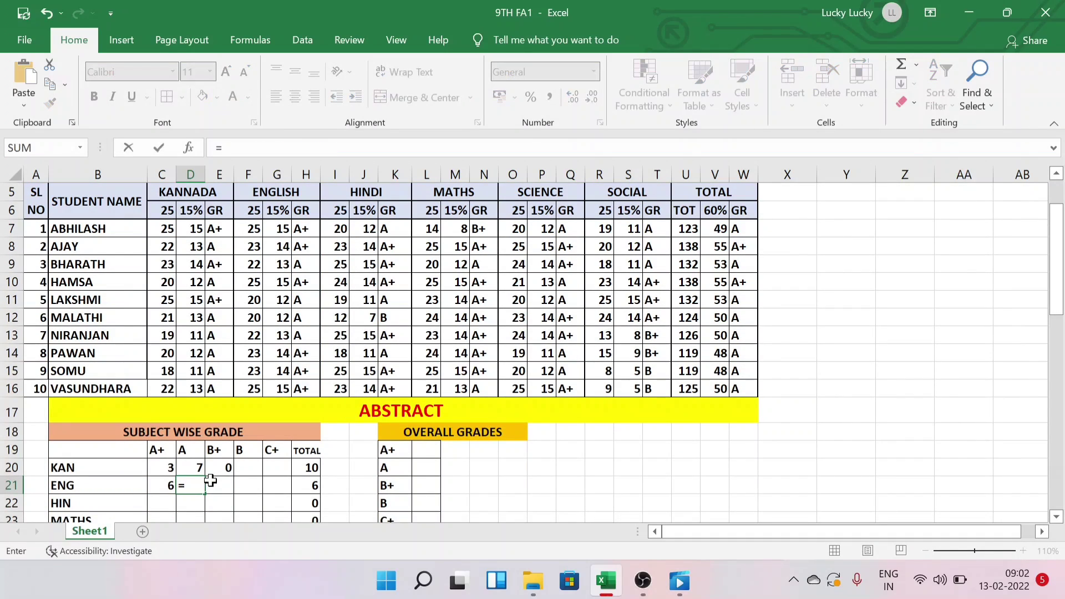
pyautogui.write('COUNT')
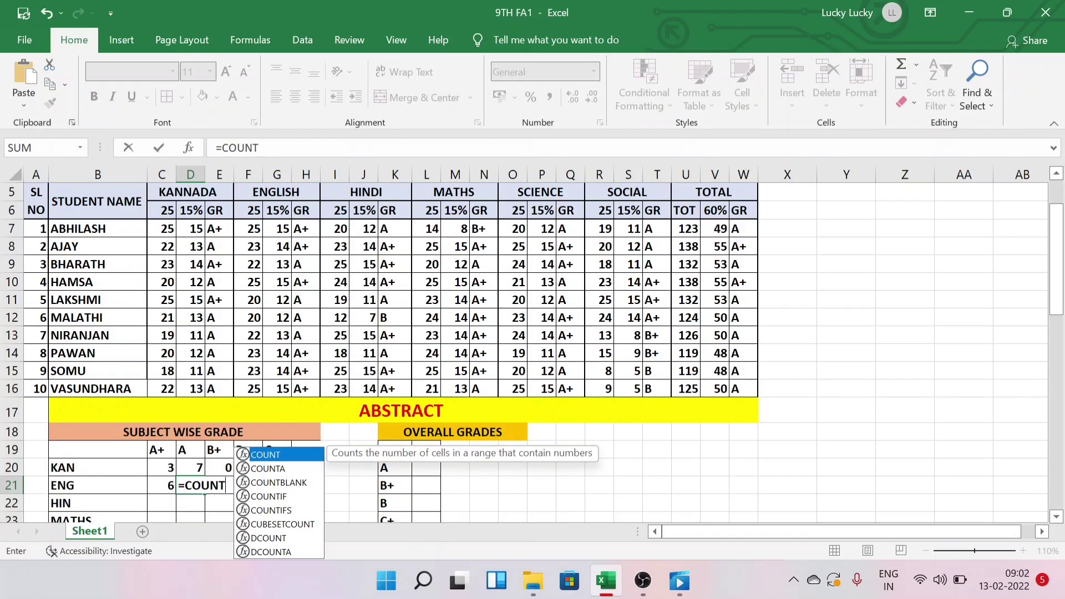
pyautogui.write('IF')
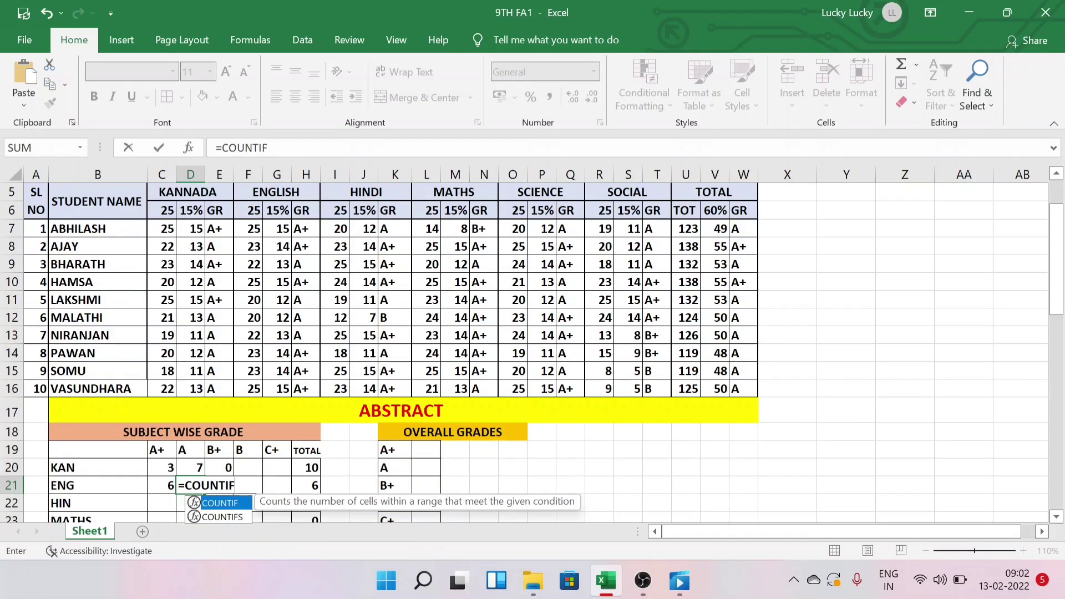
pyautogui.write('(')
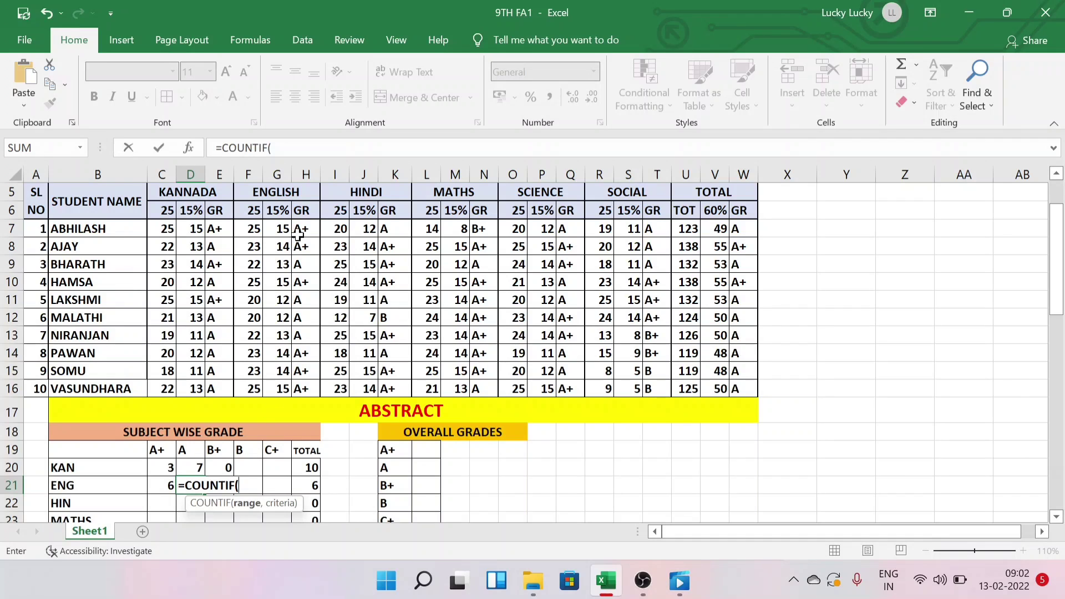
pyautogui.moveTo(303, 226); pyautogui.dragTo(309, 390)
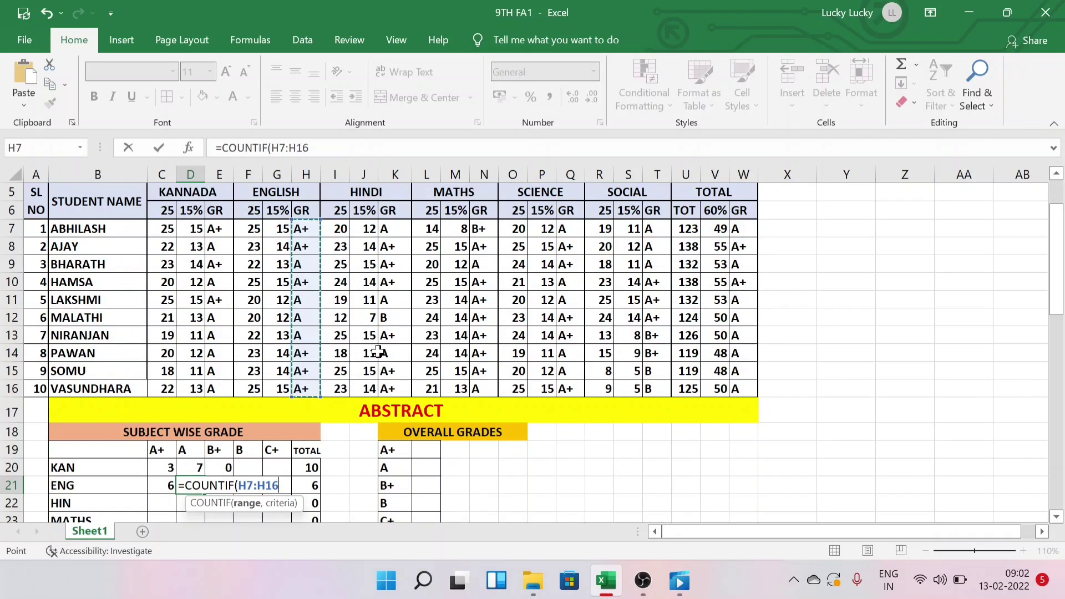
pyautogui.write(',')
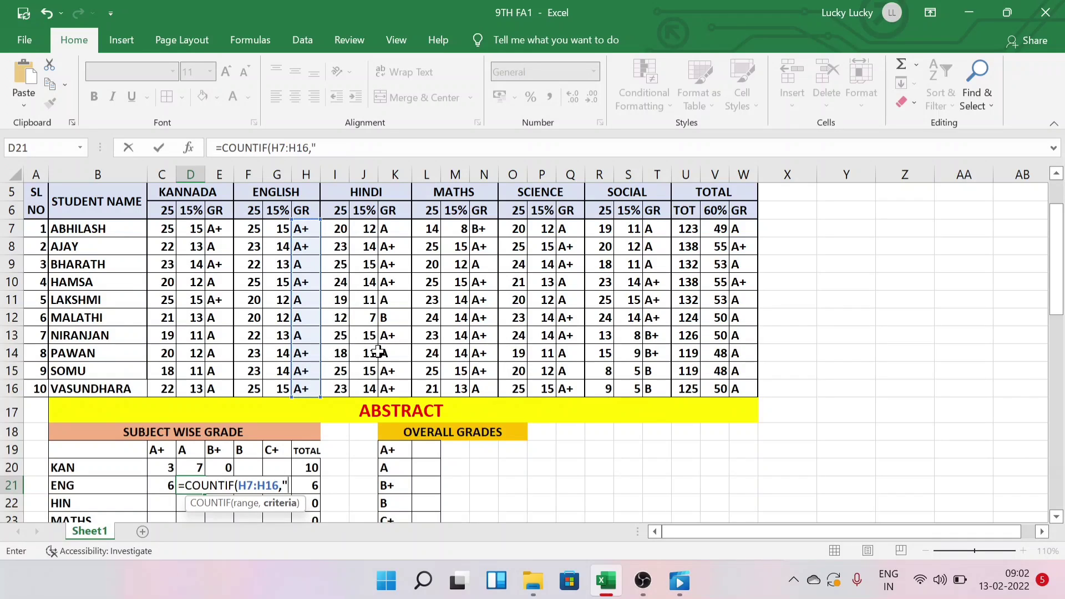
pyautogui.write('"A")')
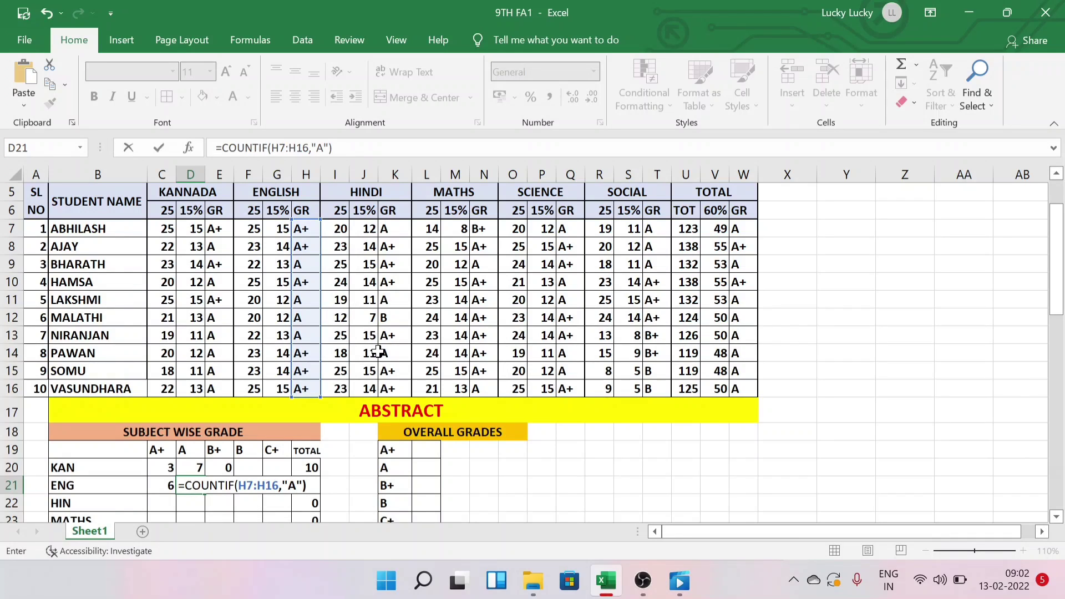
pyautogui.press('Return')
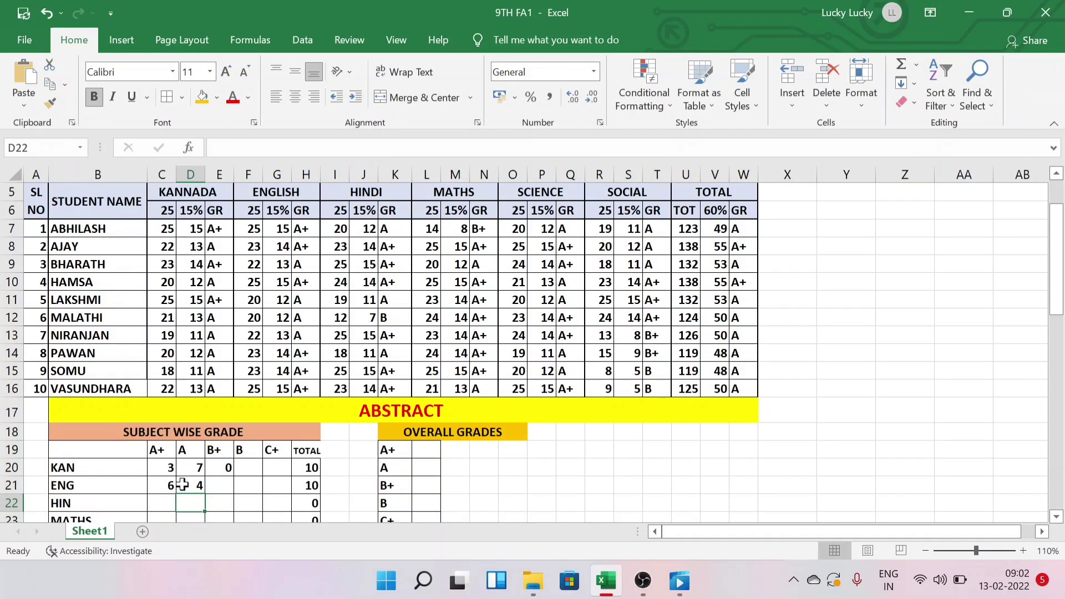
# - Count the Hindi A+ grades in C22 with the formula =COUNTIF(K7:K16,"A+")
pyautogui.scroll(-1, 194, 471)
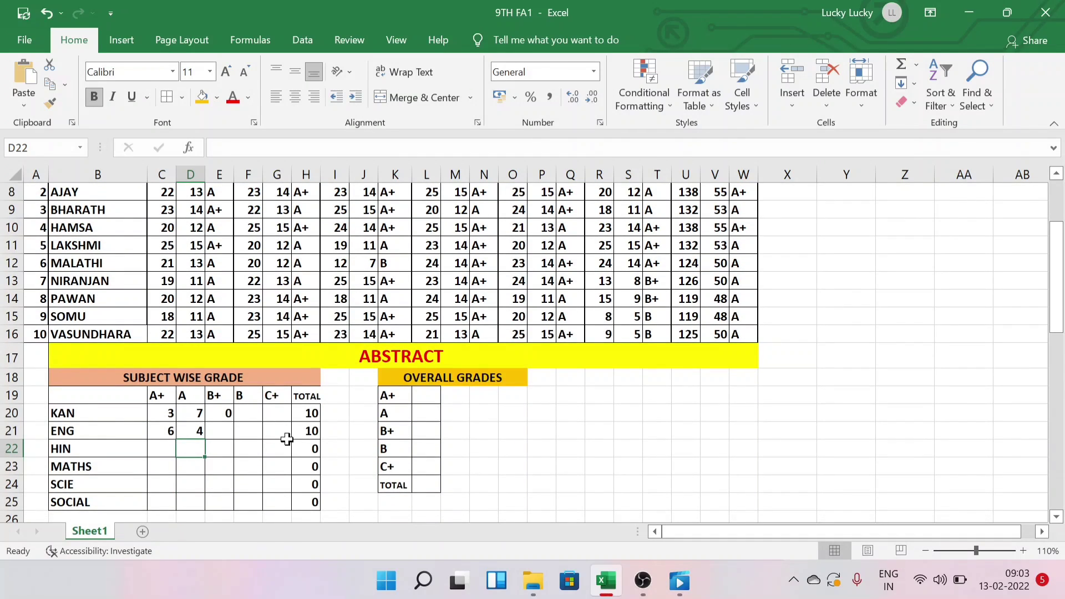
pyautogui.scroll(1, 286, 439)
pyautogui.scroll(1, 287, 439)
pyautogui.click(164, 505)
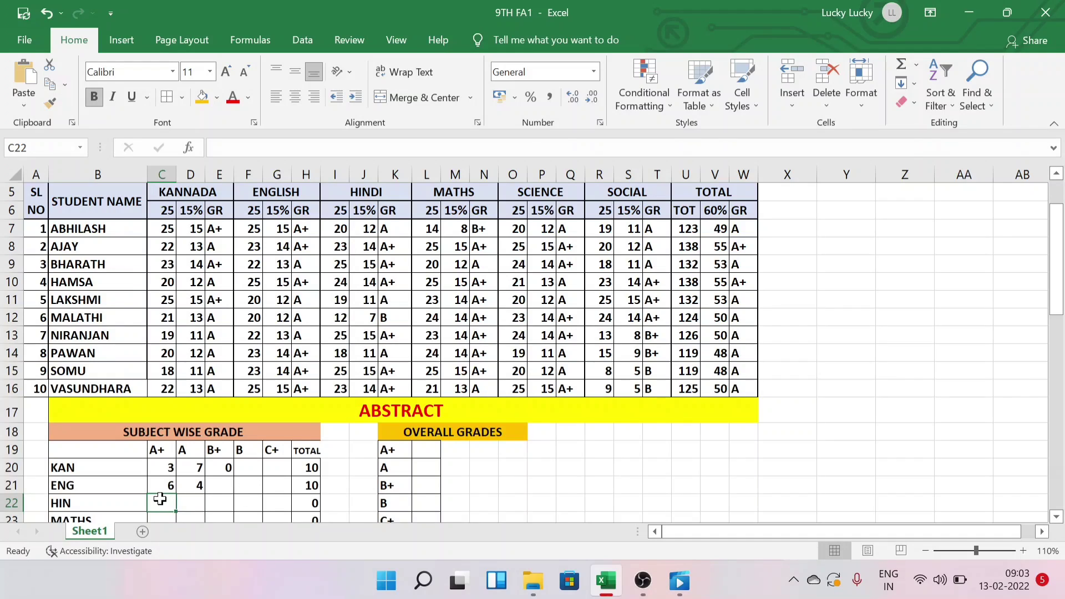
pyautogui.write('=')
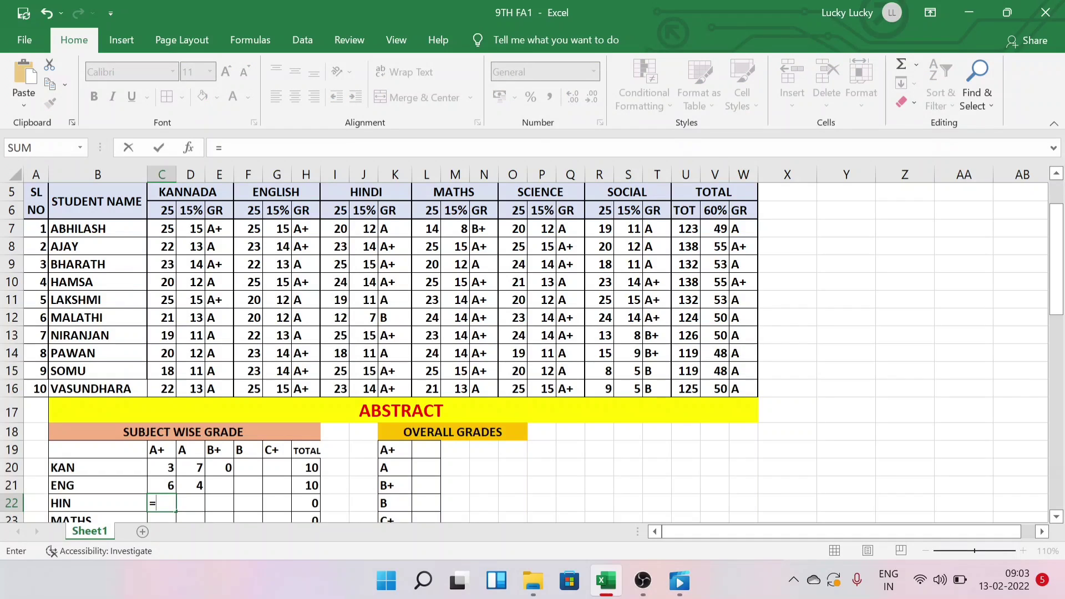
pyautogui.write('COUNT')
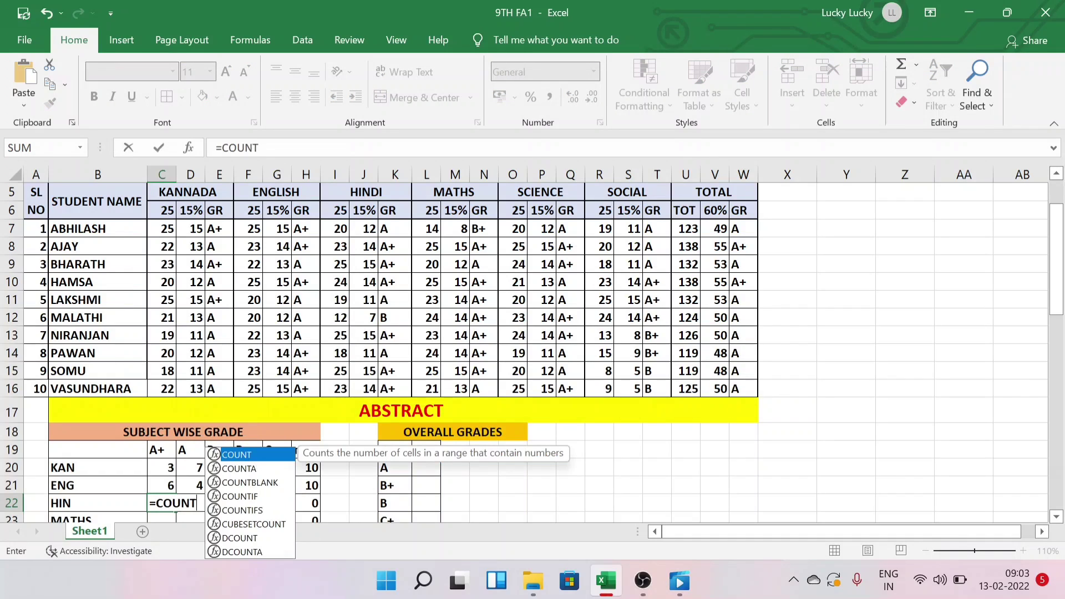
pyautogui.write('IF(')
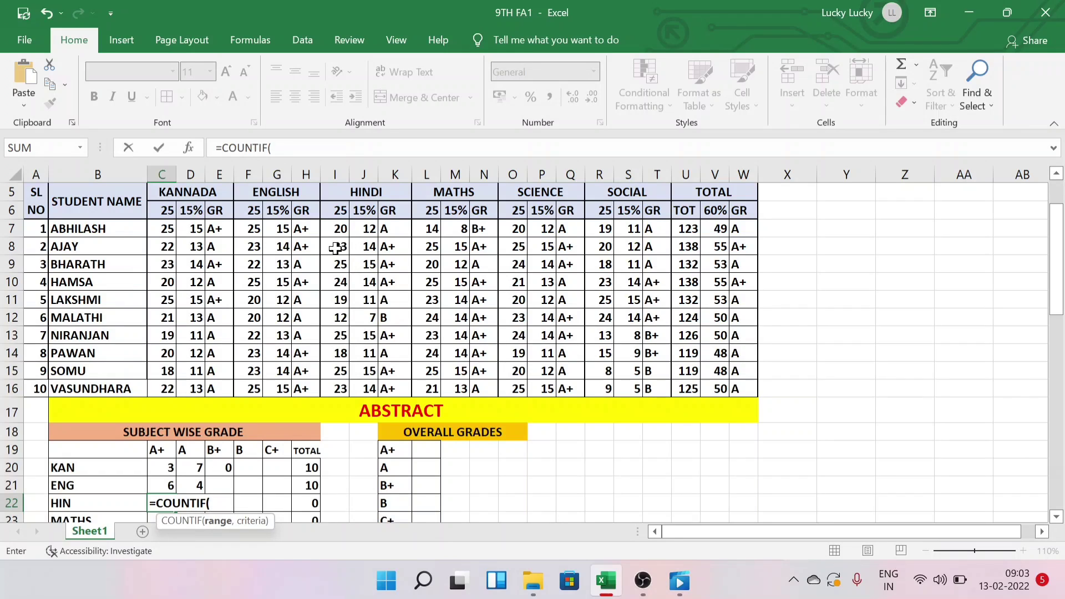
pyautogui.moveTo(386, 228); pyautogui.dragTo(402, 394)
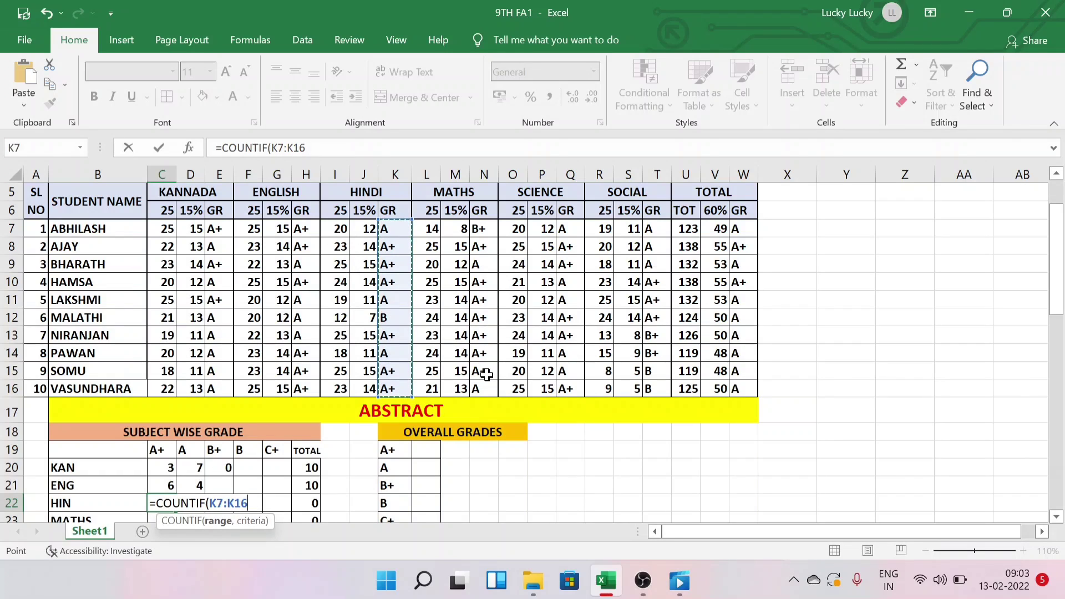
pyautogui.write(',"A')
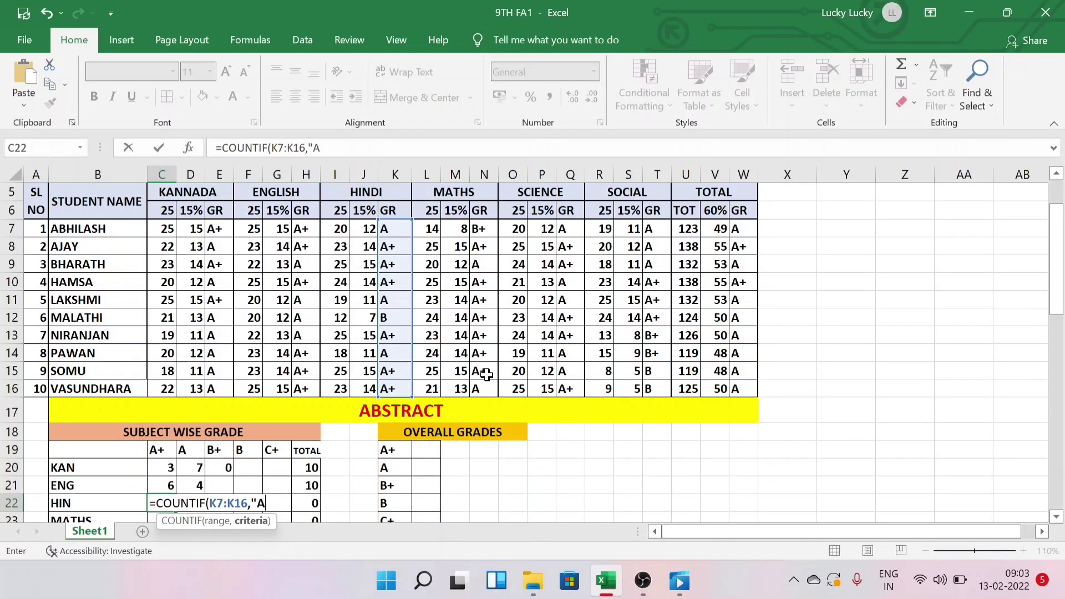
pyautogui.write('+")')
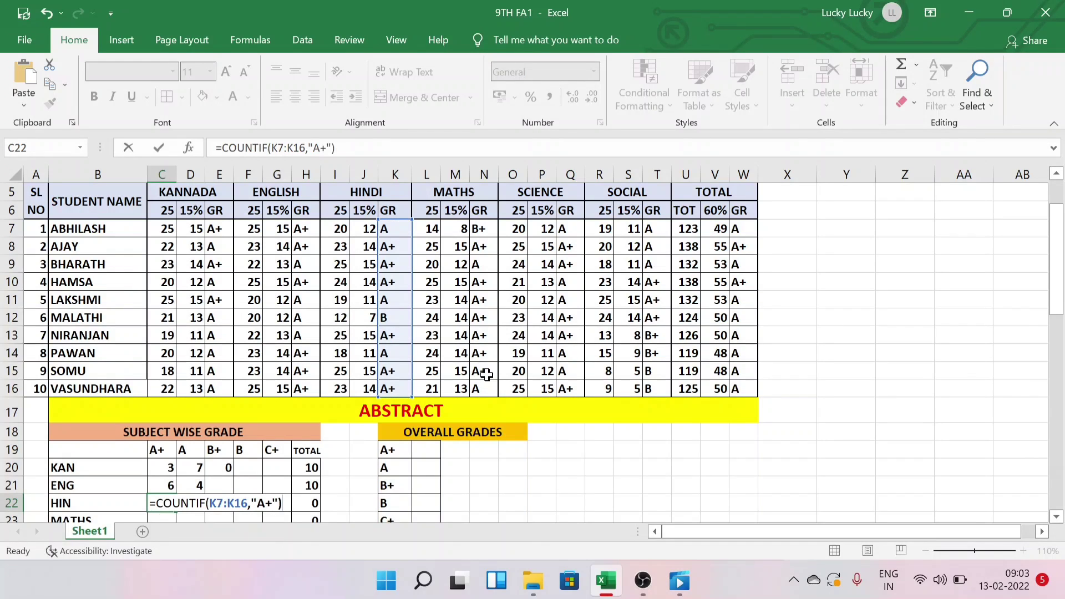
pyautogui.press('Return')
# - Count the Hindi A grades in D22 with the formula =COUNTIF(K7:K16,"A")
pyautogui.click(198, 478)
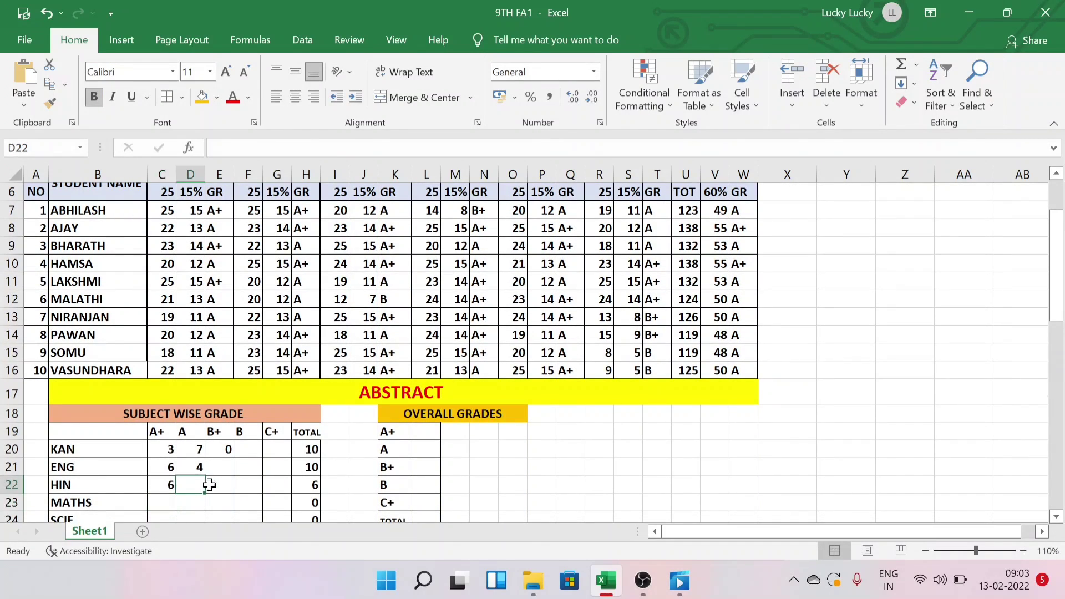
pyautogui.write('=')
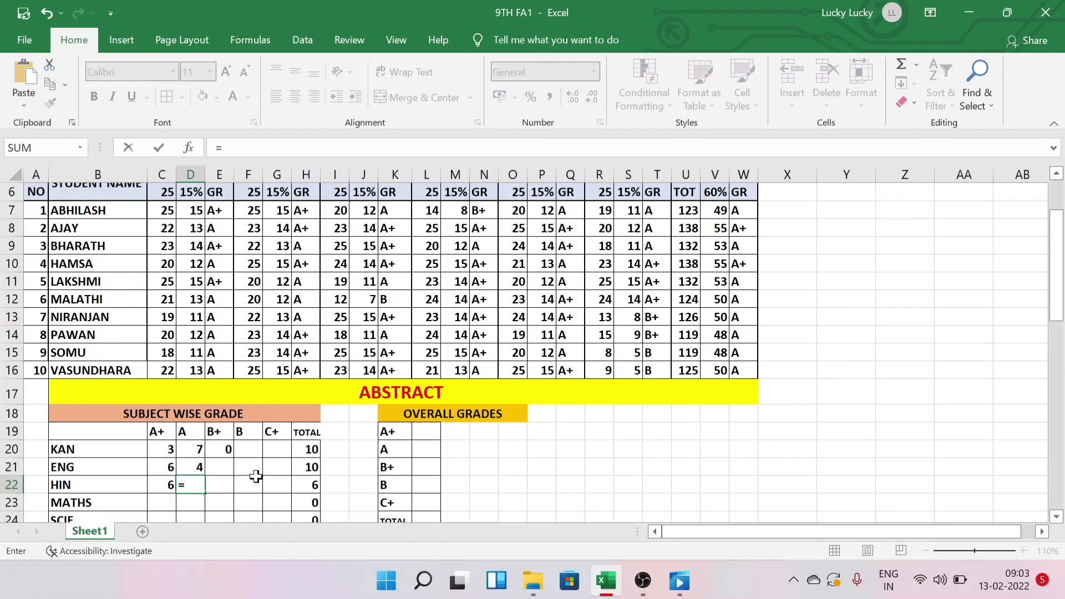
pyautogui.write('COUNT')
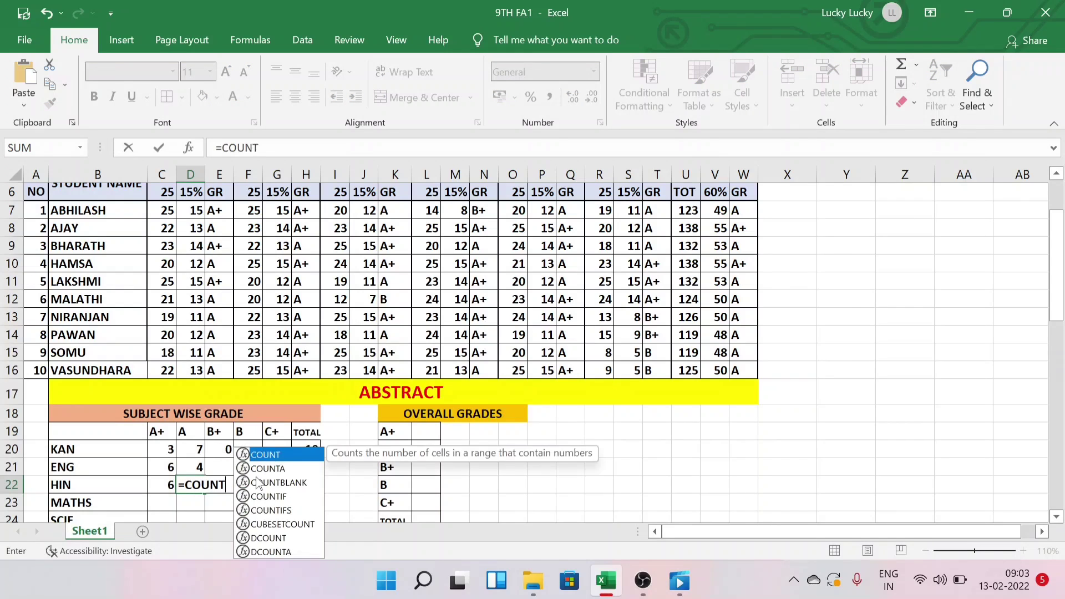
pyautogui.write('IF(')
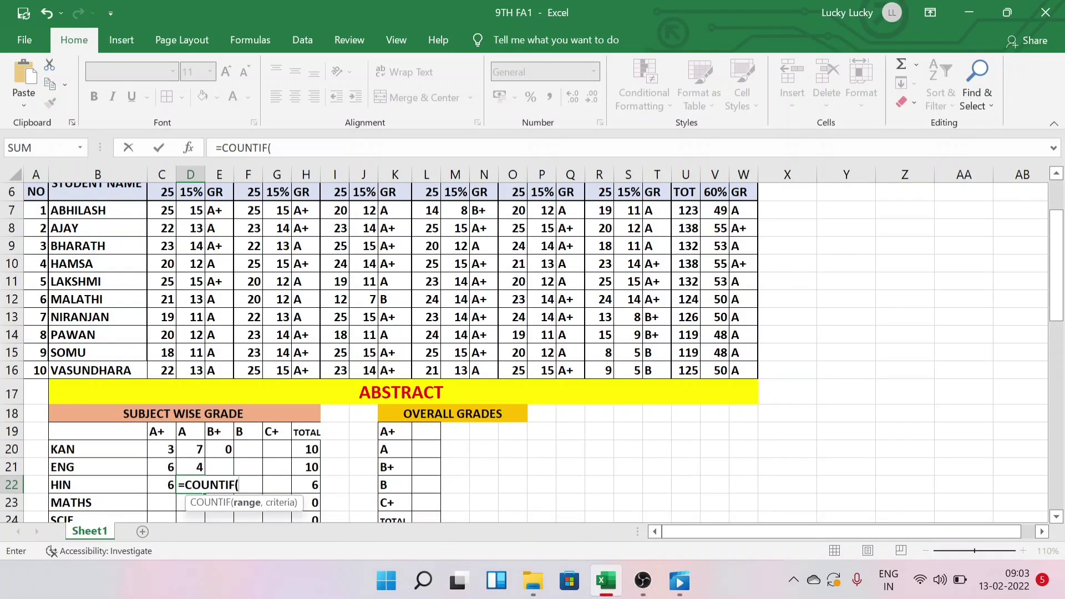
pyautogui.scroll(1, 395, 299)
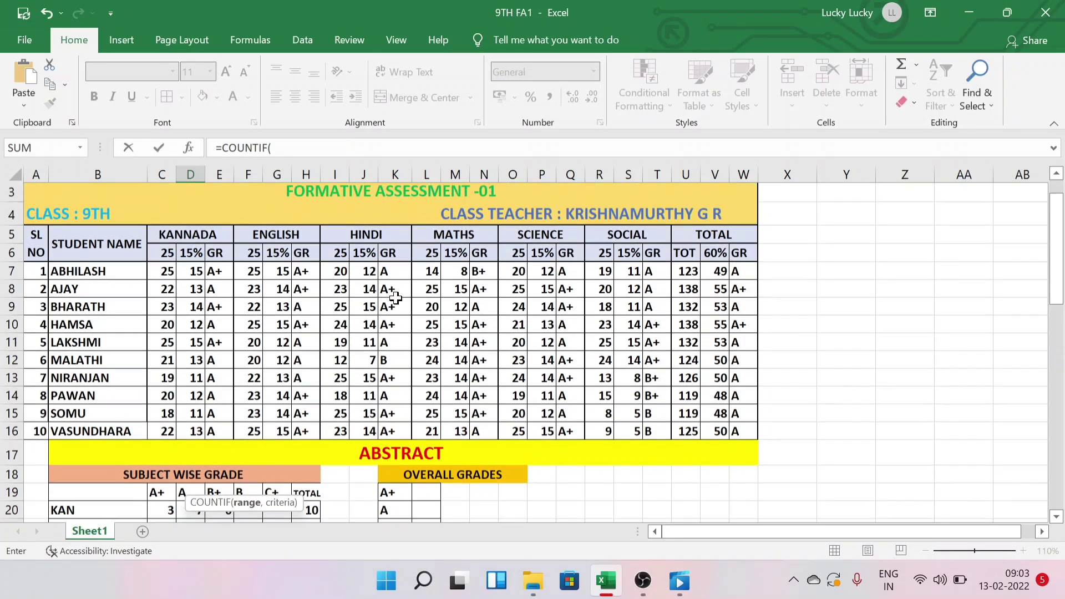
pyautogui.moveTo(386, 275); pyautogui.dragTo(390, 433)
pyautogui.write(',"A')
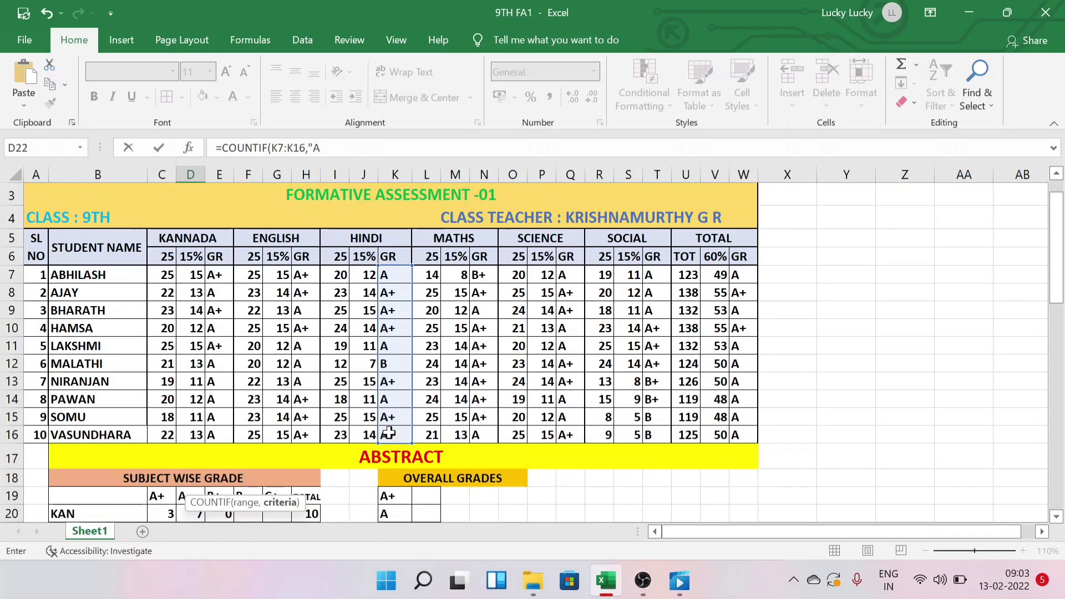
pyautogui.write(')')
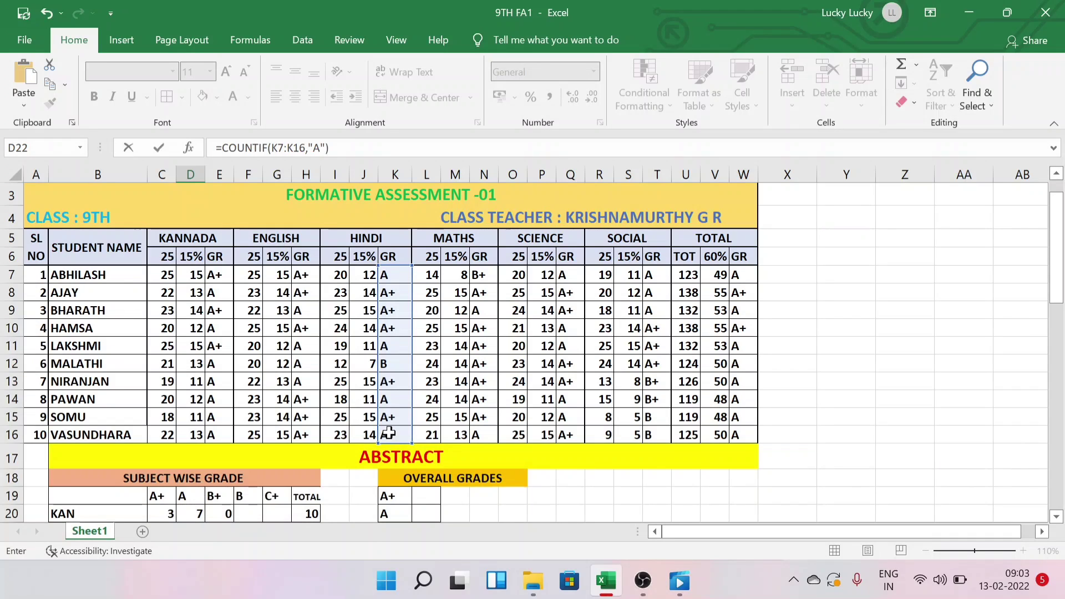
pyautogui.press('Return')
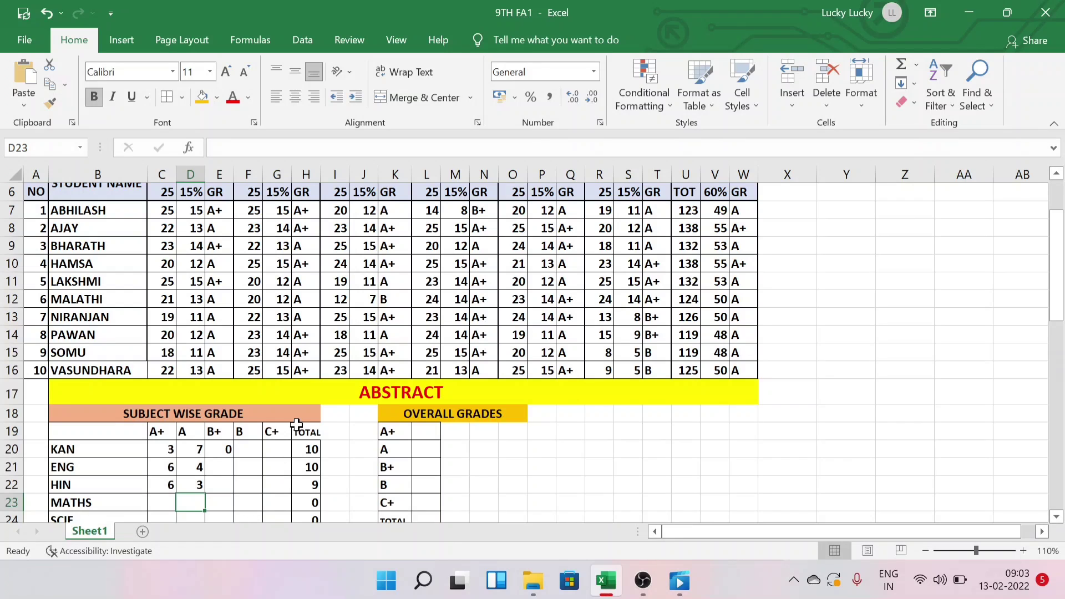
# - Select cell E21 for the English B+ count
pyautogui.scroll(1, 297, 425)
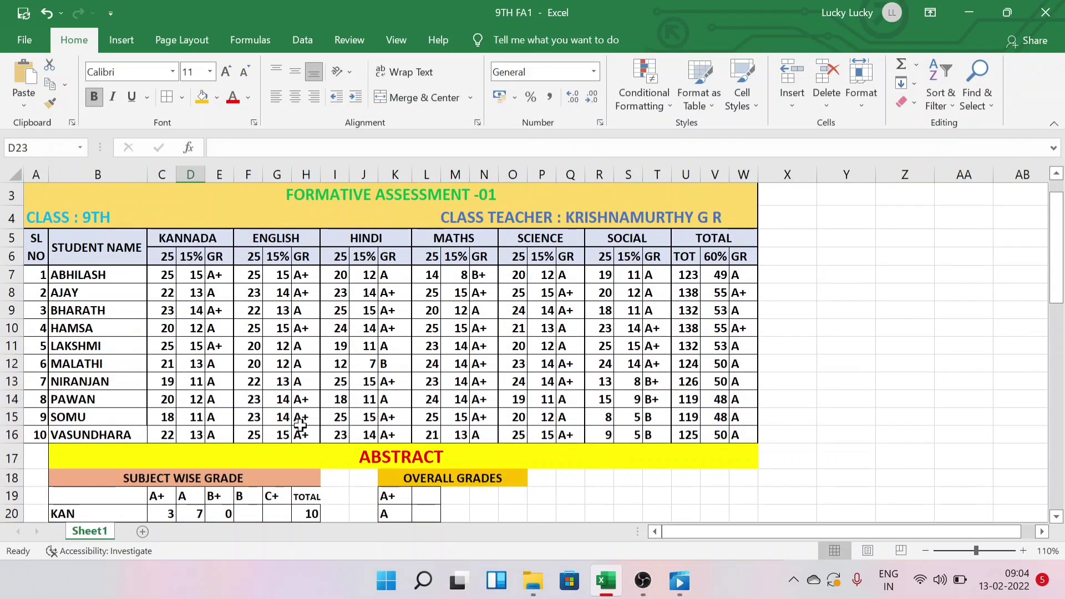
pyautogui.scroll(-1, 310, 428)
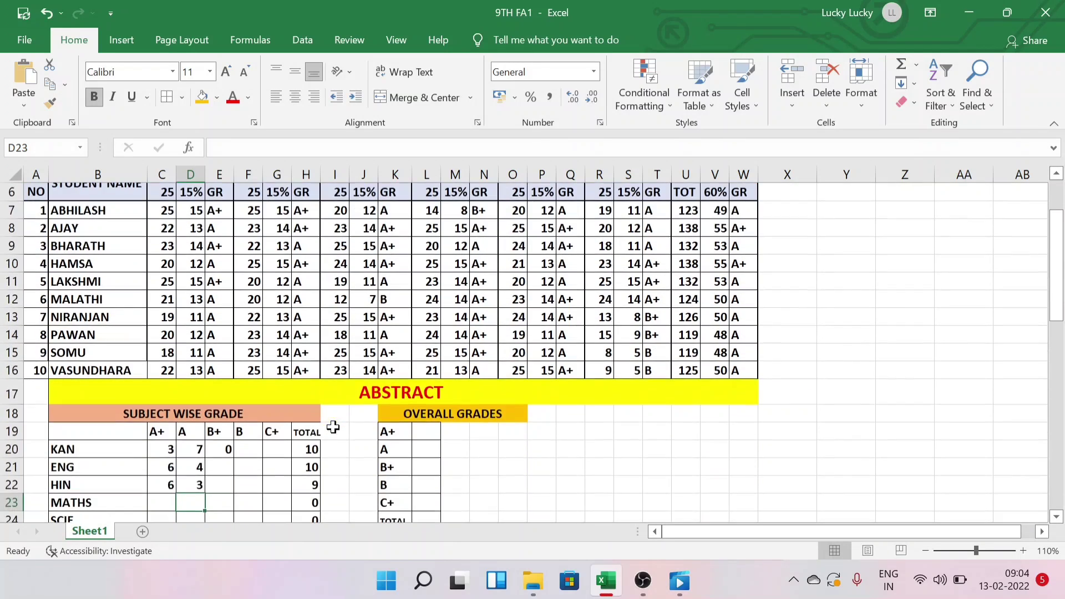
pyautogui.click(219, 467)
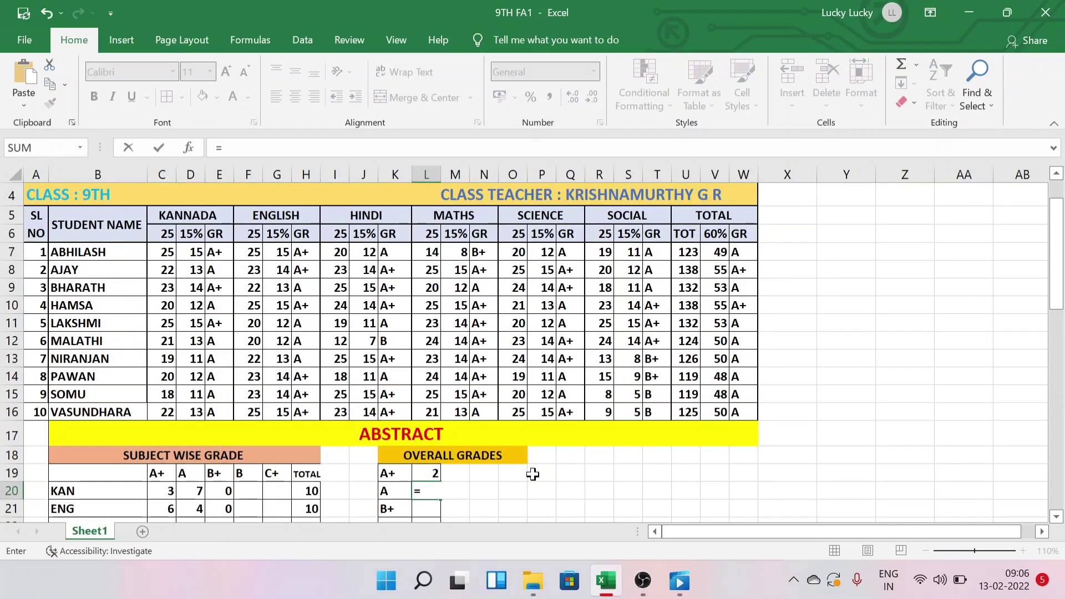
# - Count the overall A grades in L20 with the formula =COUNTIF(W7:W16,"A")
pyautogui.write('COUNT')
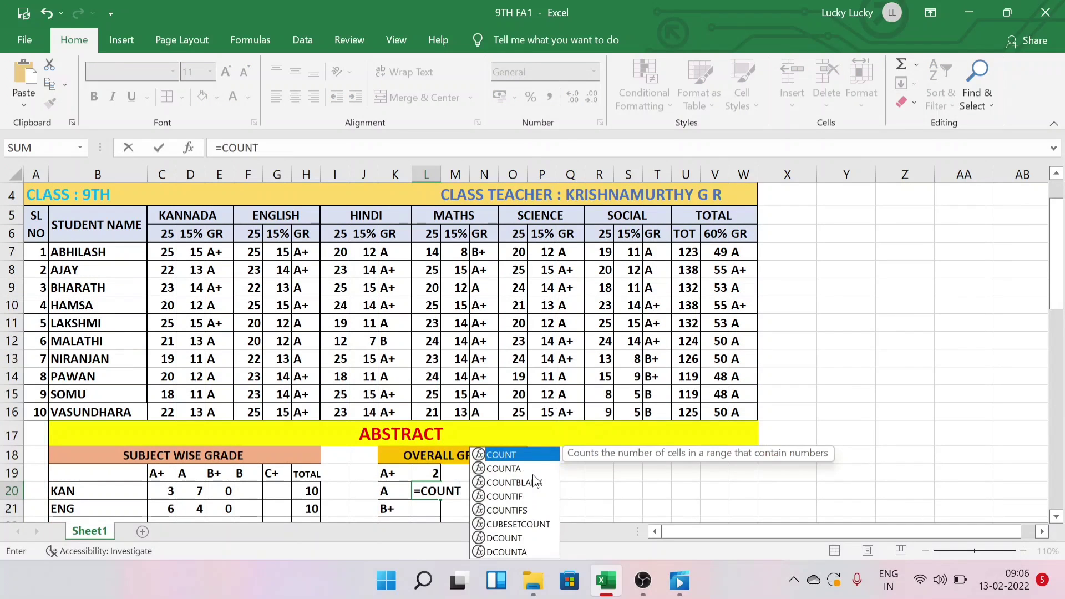
pyautogui.write('IF(')
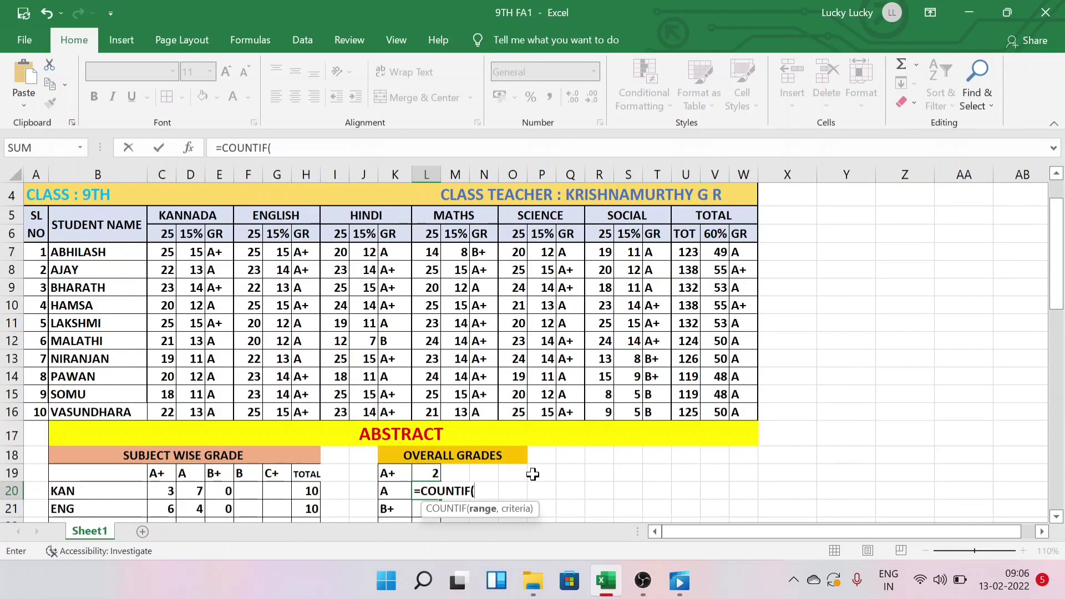
pyautogui.moveTo(743, 252); pyautogui.dragTo(754, 403)
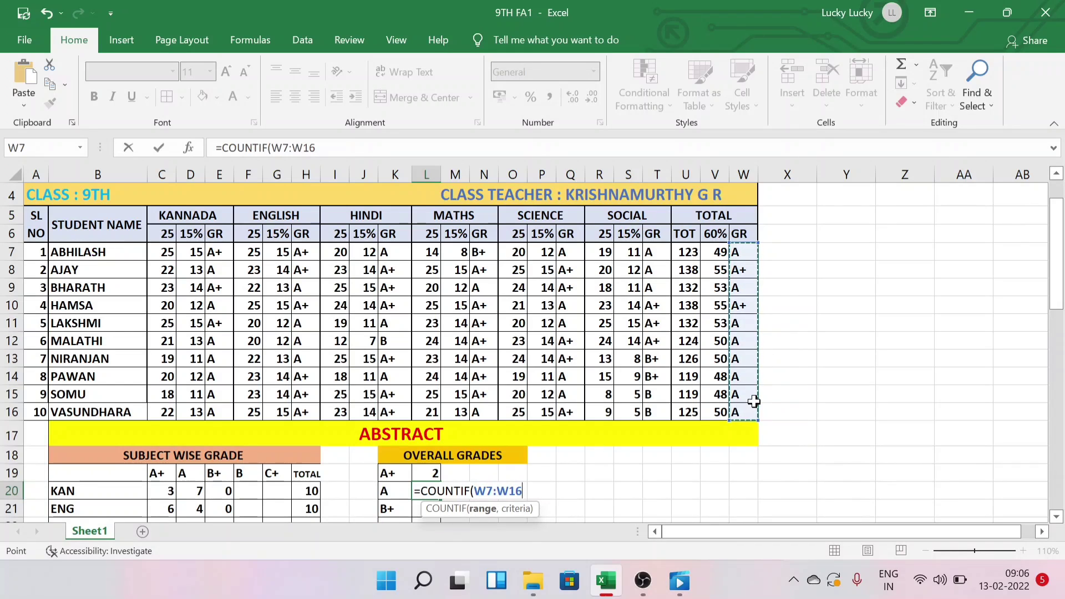
pyautogui.write(',"A')
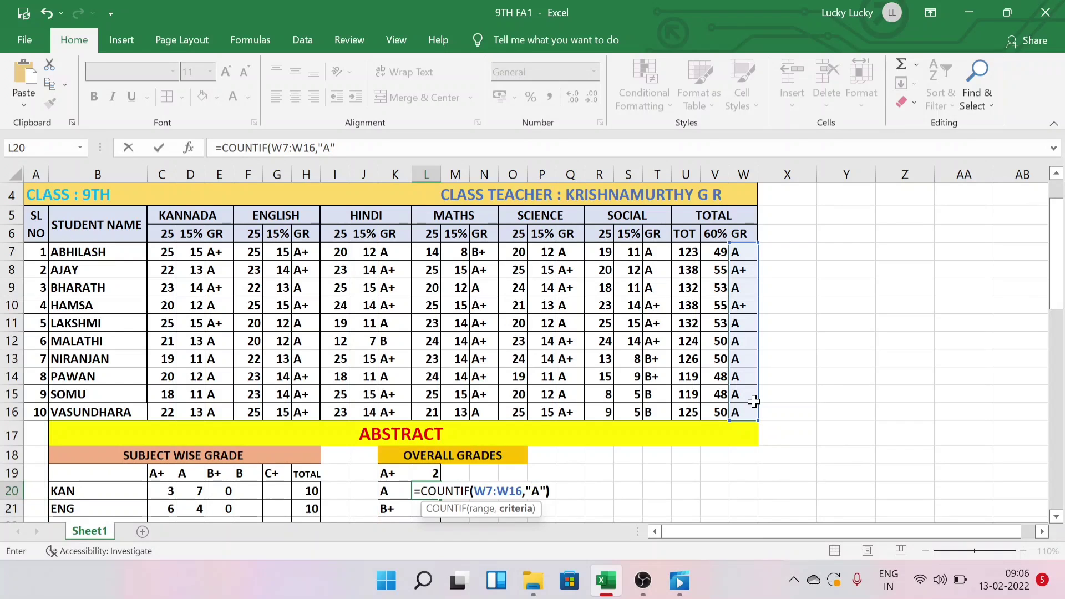
pyautogui.press('Return')
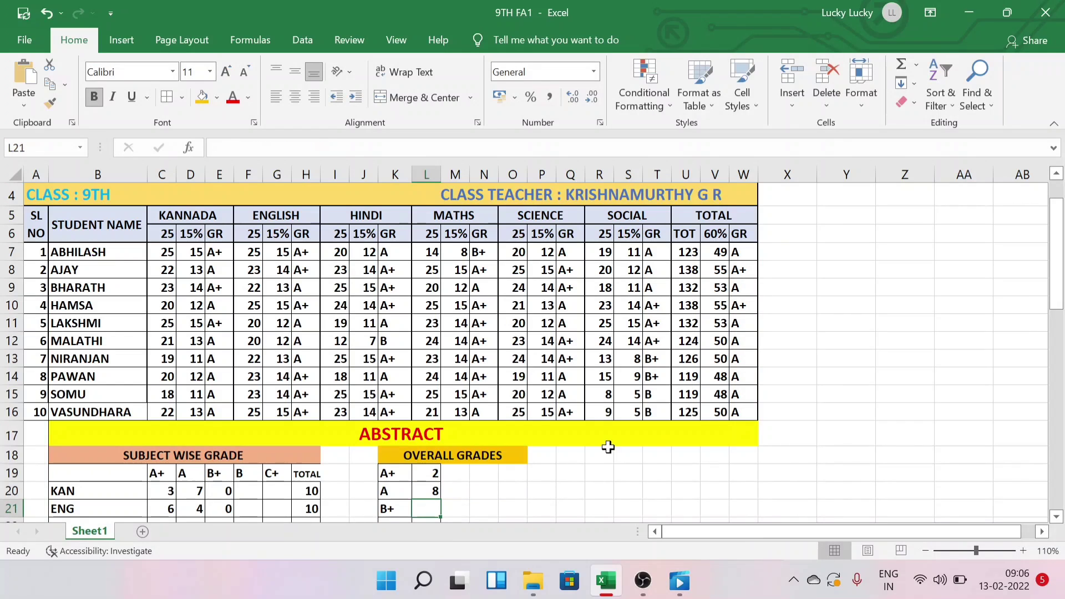
# - Count the overall B+ grades in L21 with the formula =COUNTIF(W7:W16,"B+")
pyautogui.scroll(-1, 710, 438)
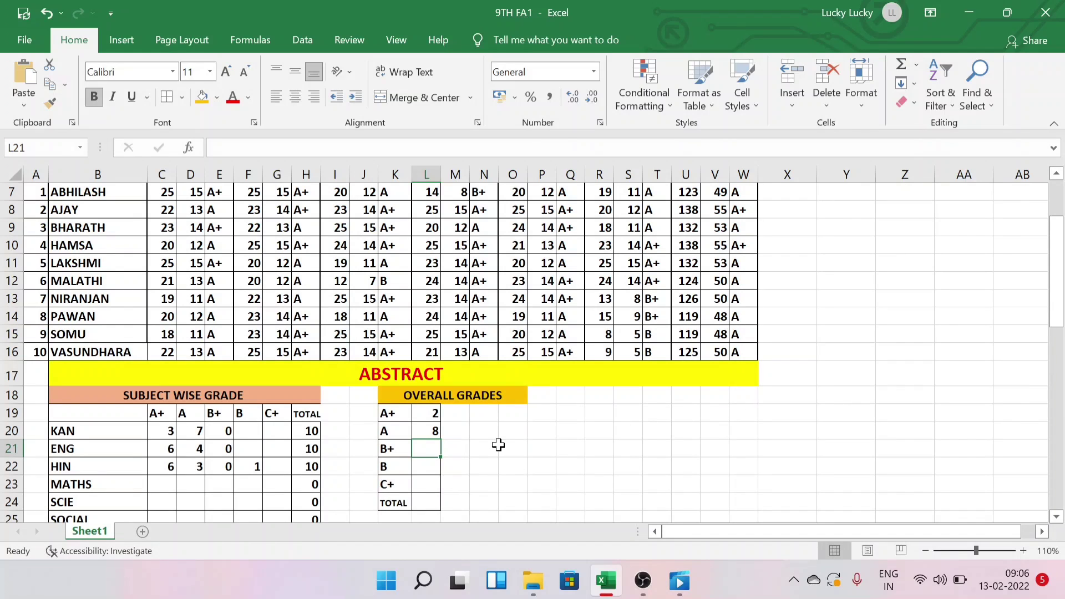
pyautogui.write('=')
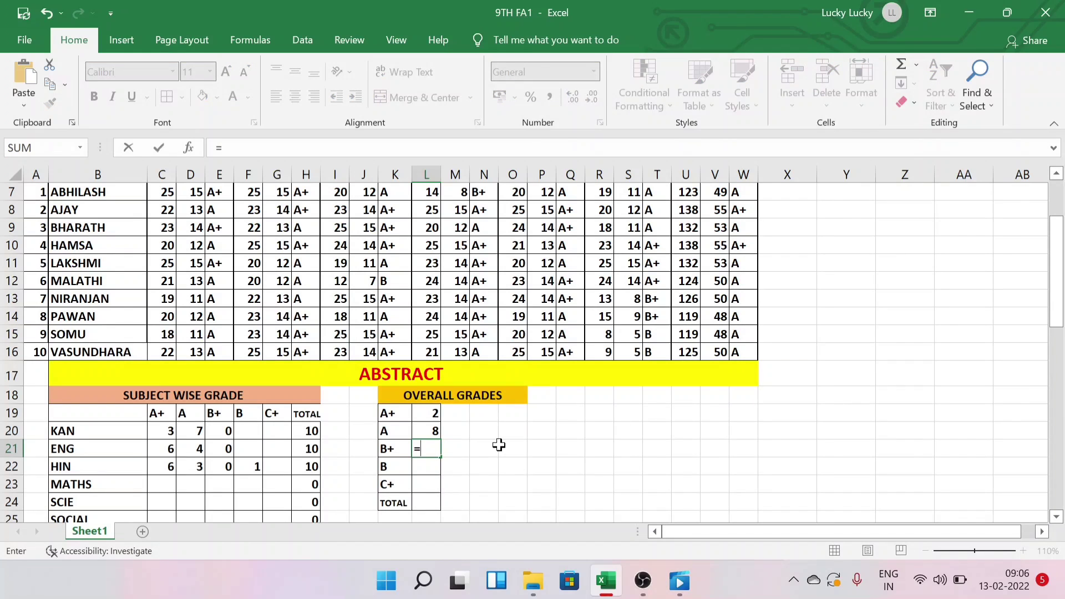
pyautogui.write('COU')
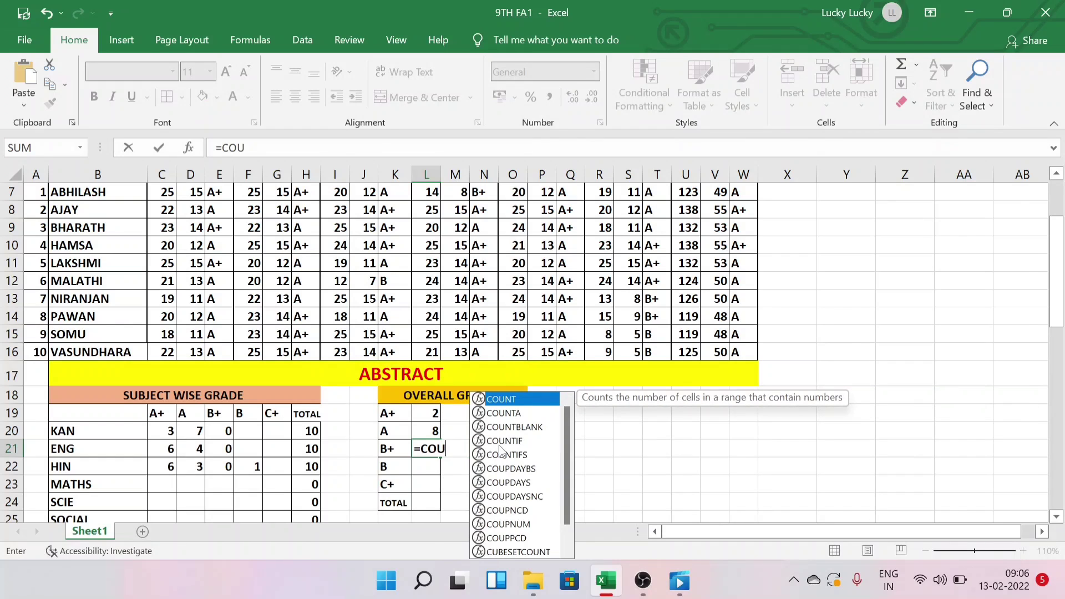
pyautogui.write('NT')
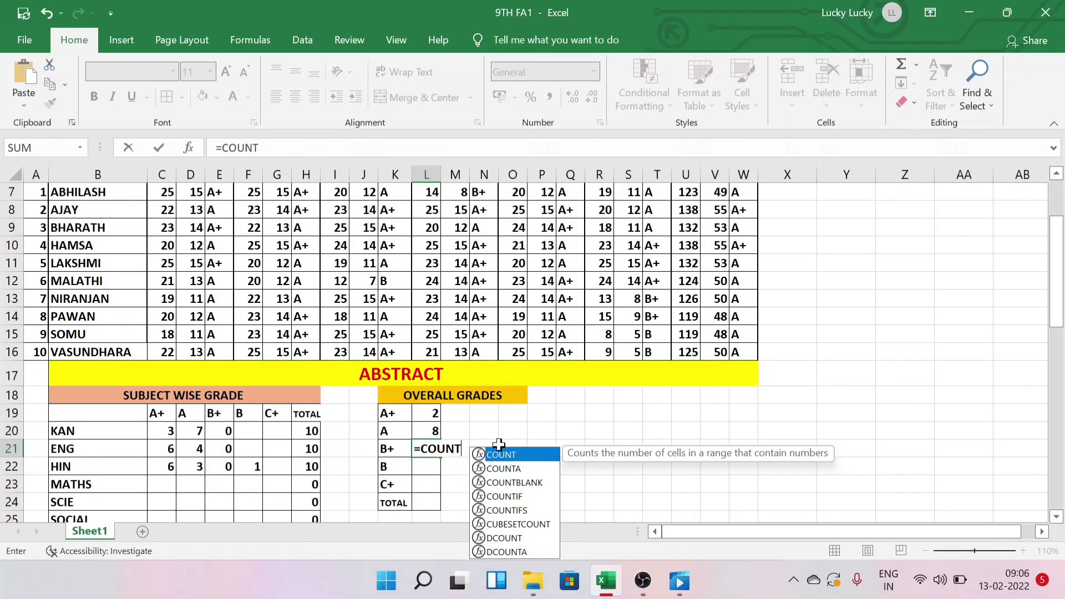
pyautogui.write('IF')
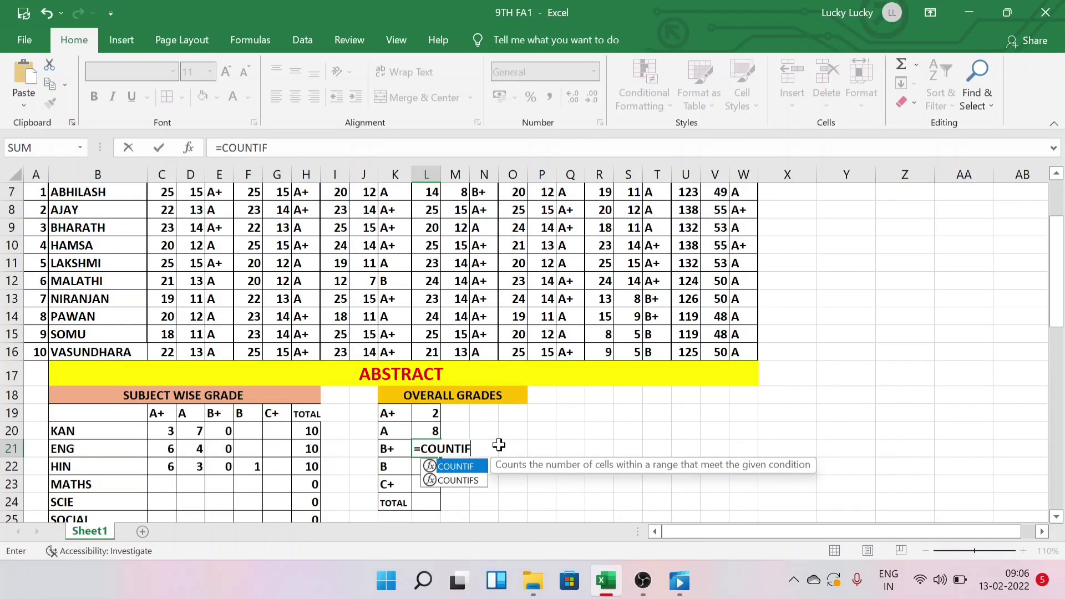
pyautogui.write('(')
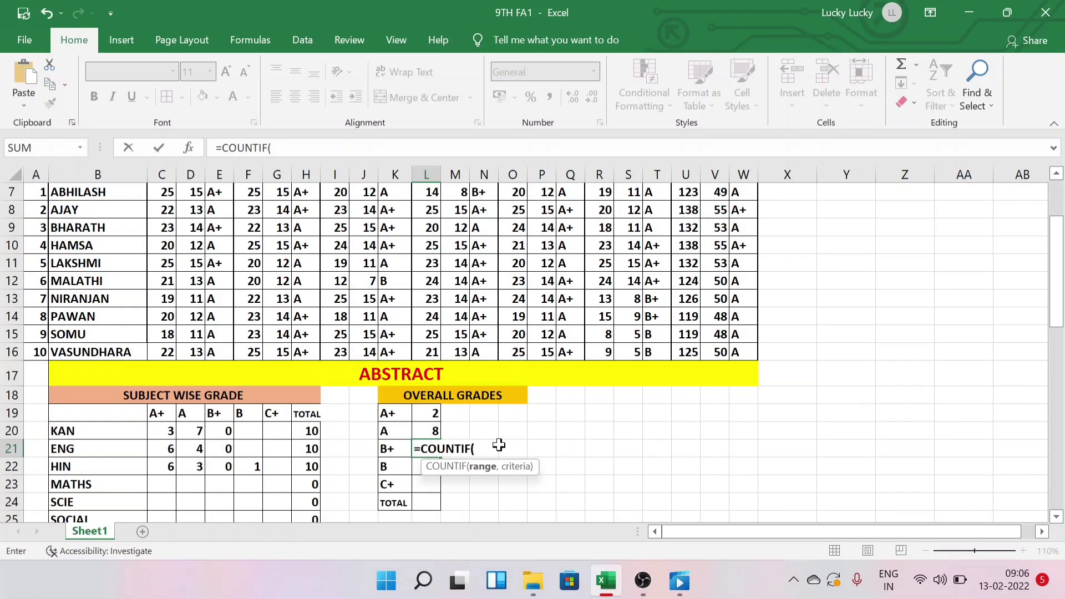
pyautogui.scroll(1, 756, 278)
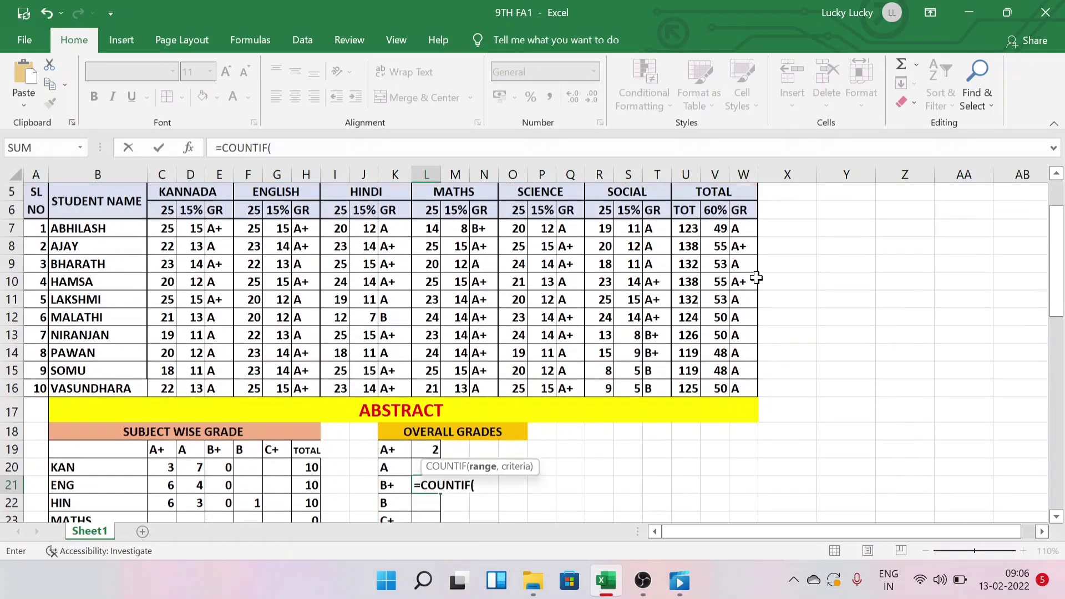
pyautogui.scroll(1, 756, 278)
pyautogui.moveTo(738, 252); pyautogui.dragTo(740, 413)
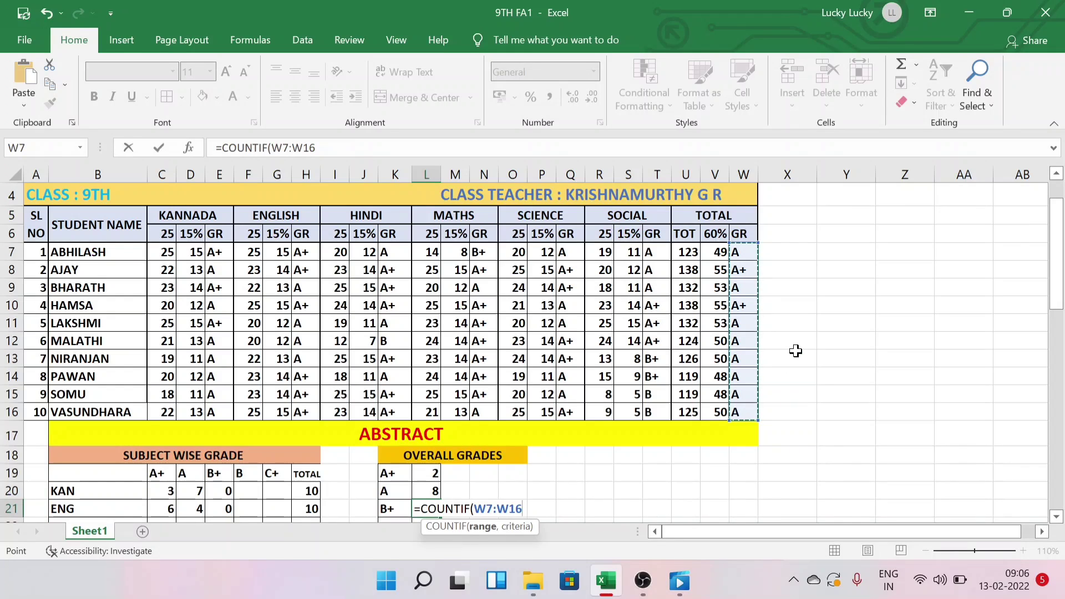
pyautogui.write(',"B+')
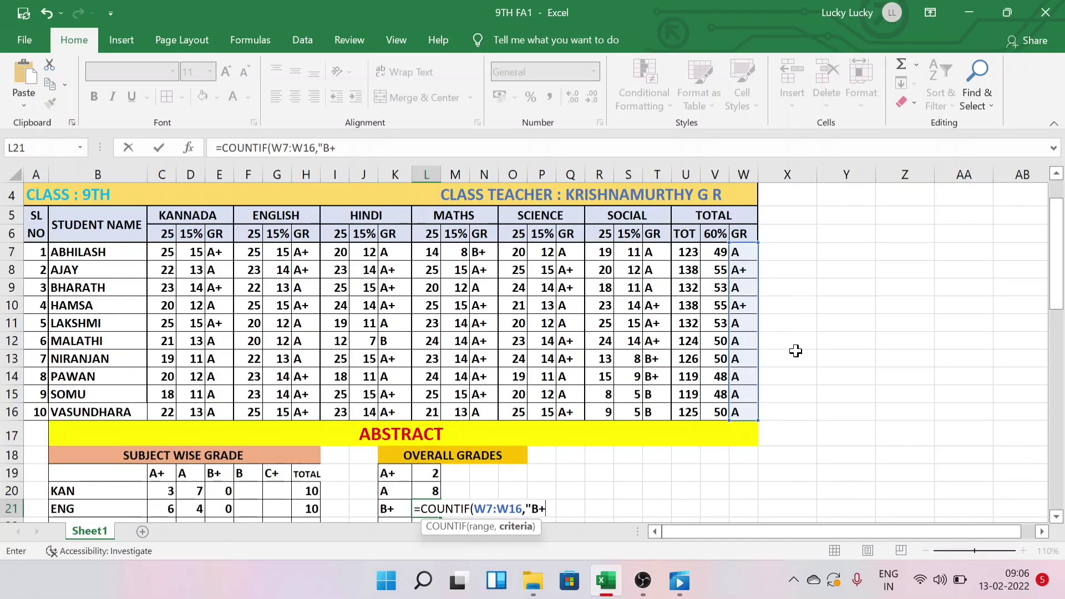
pyautogui.write('")')
pyautogui.press('Return')
# - Total the overall grade counts in L24 by applying AutoSum to L19:L24
pyautogui.scroll(-2, 657, 445)
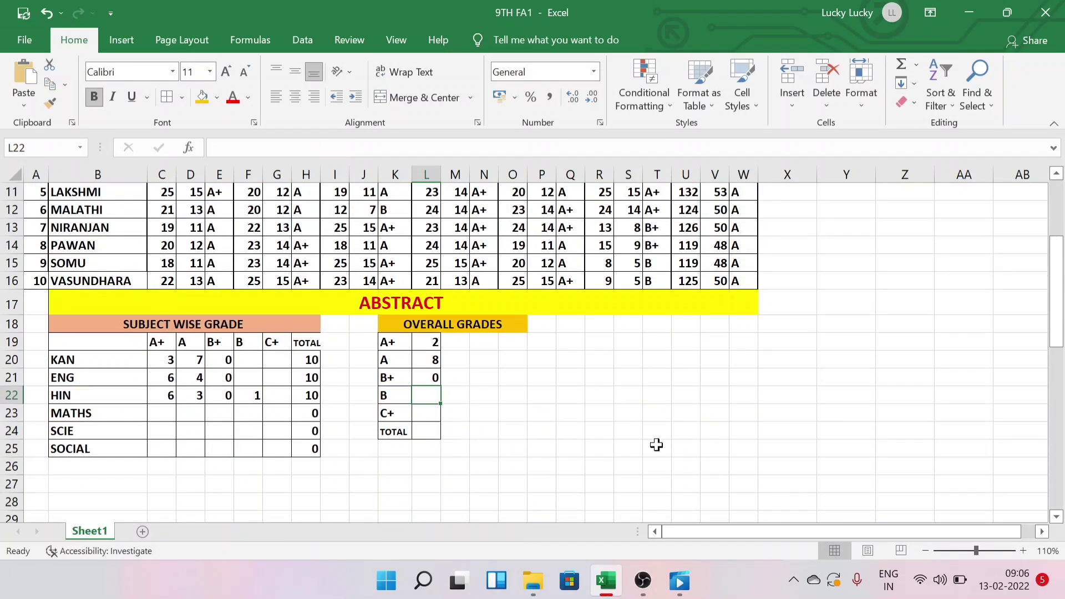
pyautogui.moveTo(431, 339); pyautogui.dragTo(432, 428)
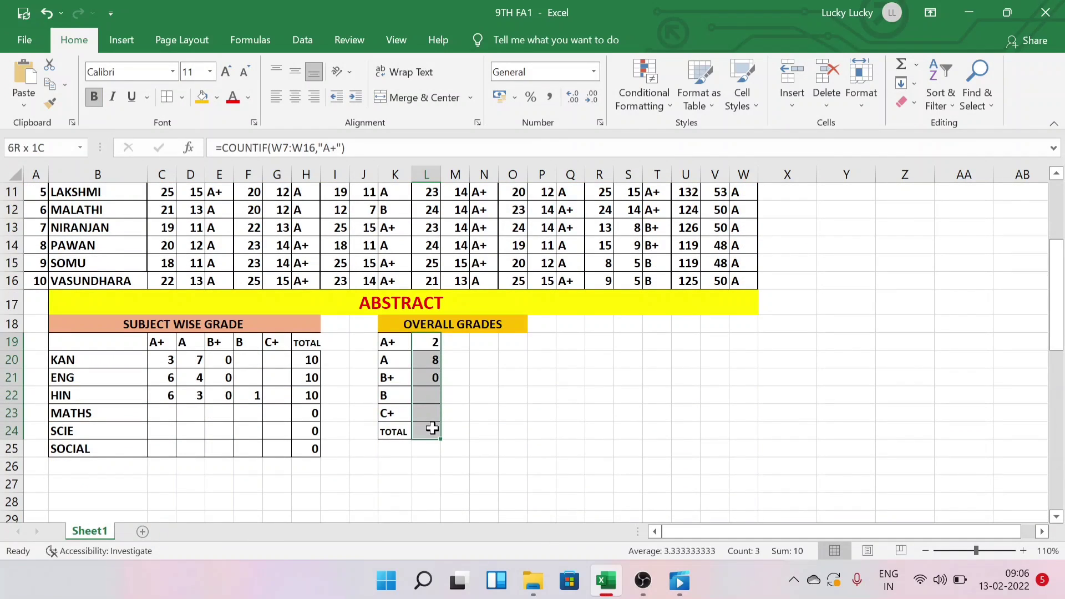
pyautogui.click(901, 61)
pyautogui.click(811, 297)
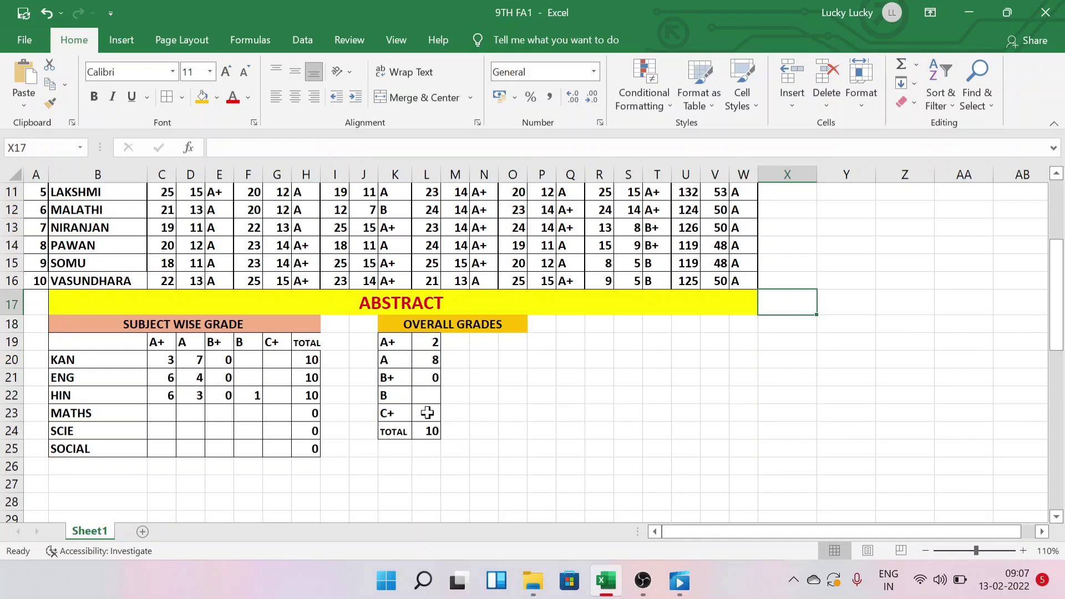
# - Overwrite the third student's total marks in U9 with 80 to test the overall grade counts
pyautogui.scroll(2, 514, 445)
pyautogui.click(688, 264)
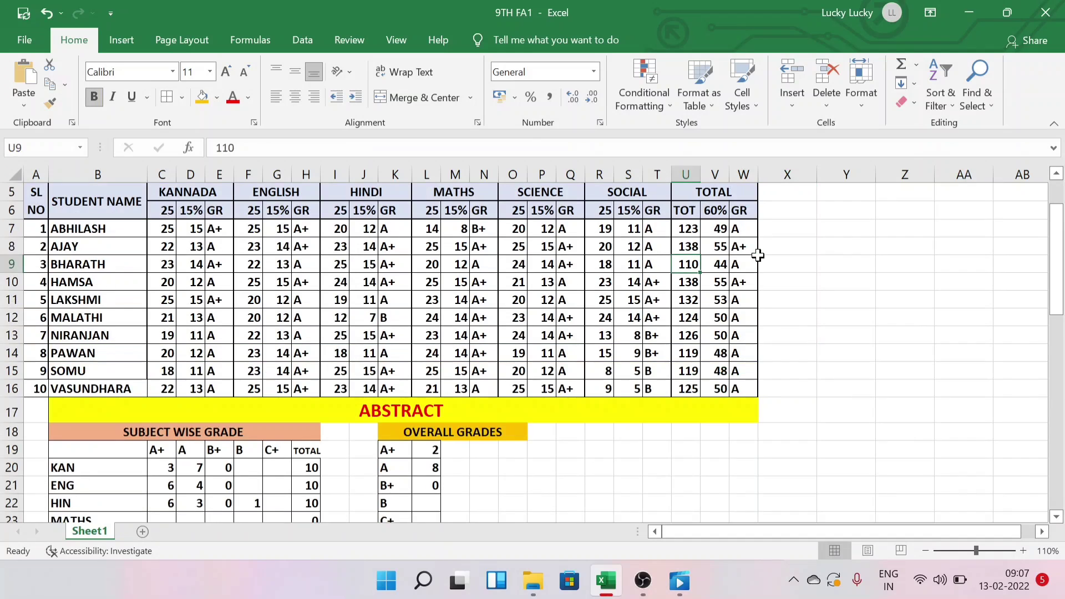
pyautogui.write('80')
pyautogui.press('Return')
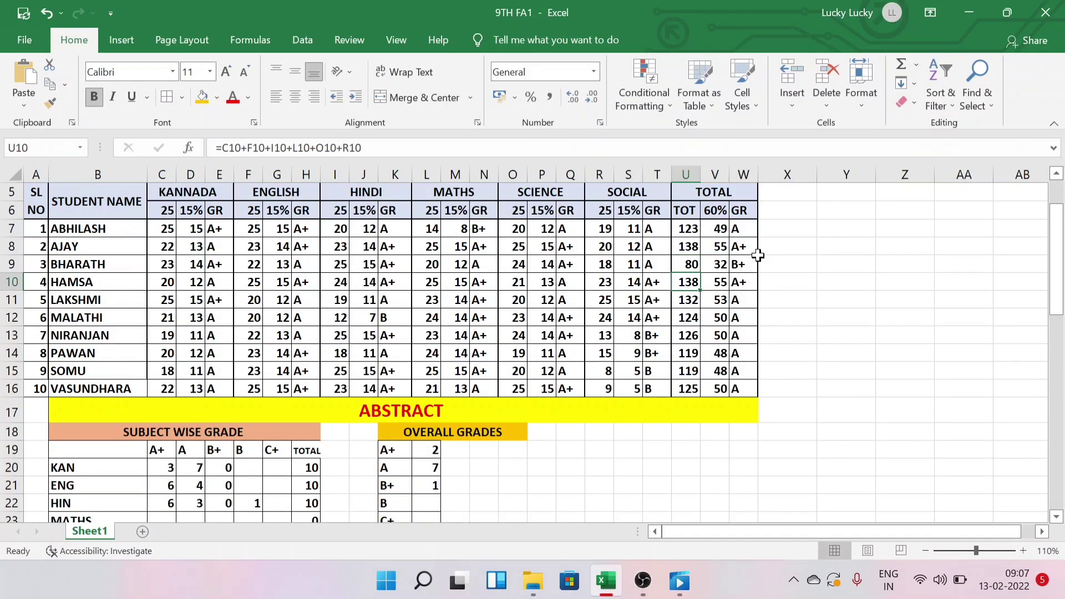
pyautogui.click(992, 349)
pyautogui.scroll(-2, 737, 349)
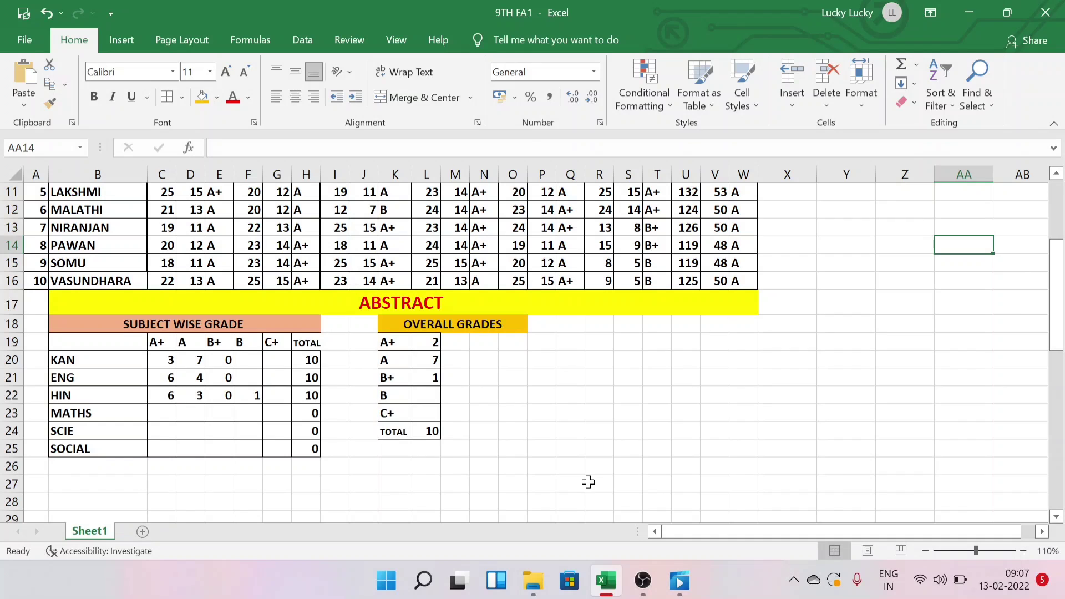
pyautogui.scroll(1, 593, 482)
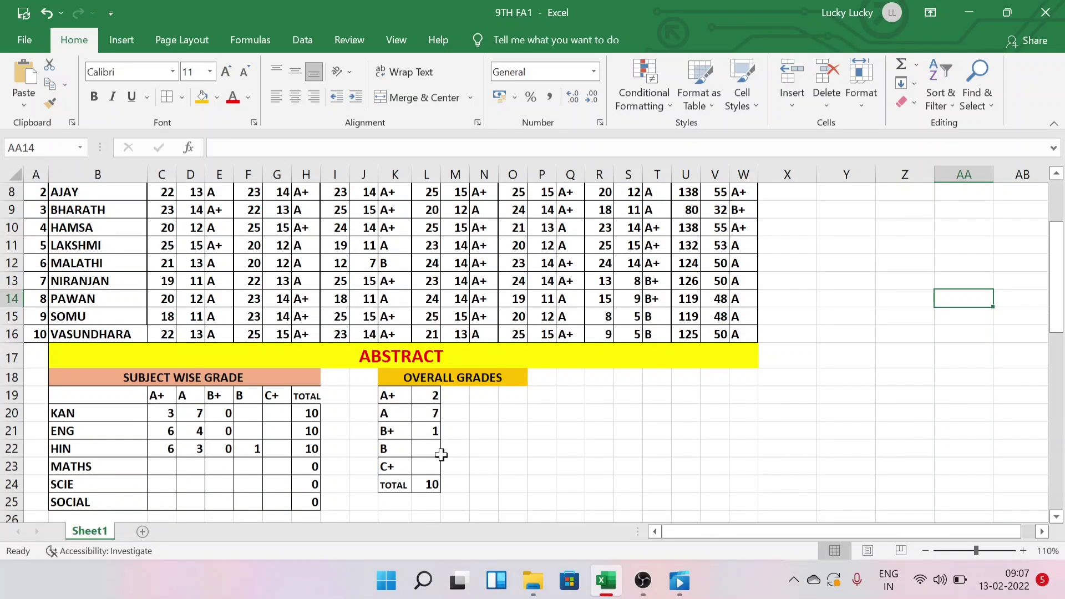
pyautogui.scroll(1, 515, 505)
# - Merge and center A27:E27 and Q27:W27 below the abstract as two signature cells
pyautogui.scroll(-4, 655, 500)
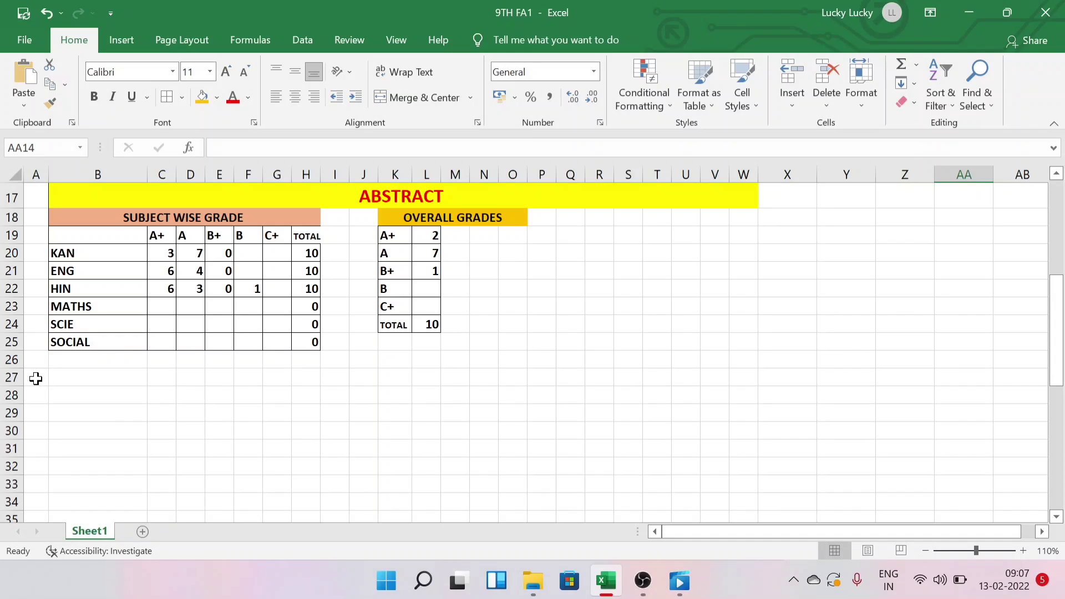
pyautogui.moveTo(35, 378); pyautogui.dragTo(230, 378)
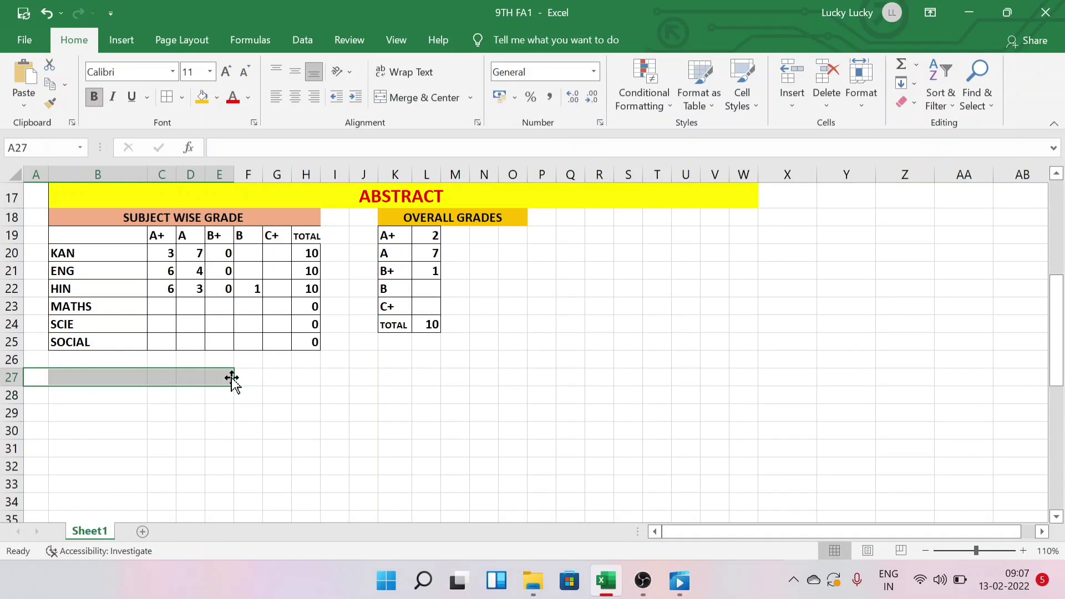
pyautogui.click(438, 95)
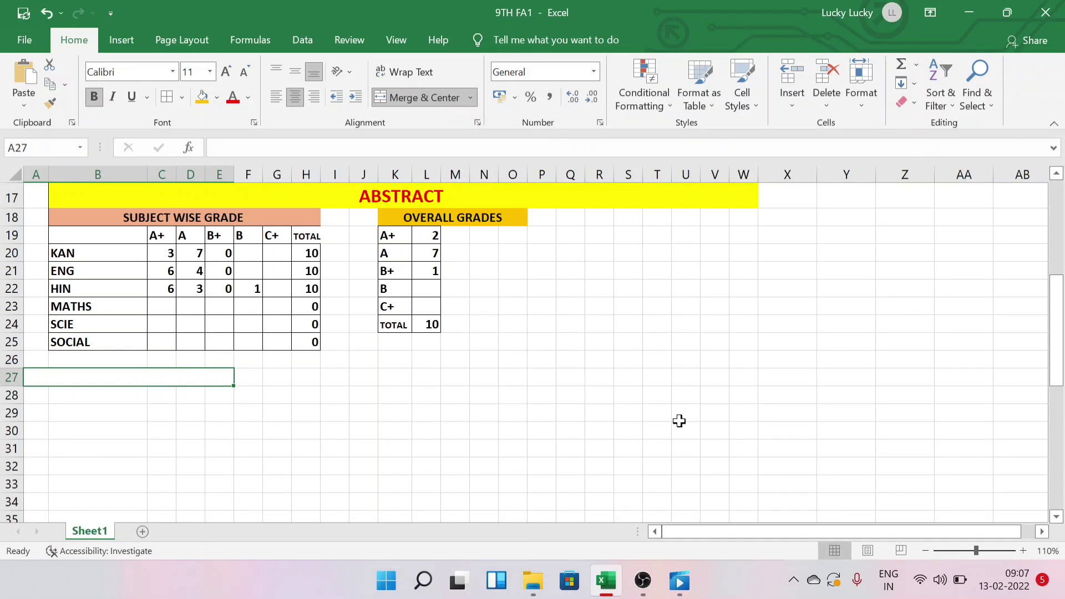
pyautogui.scroll(1, 679, 421)
pyautogui.moveTo(570, 433); pyautogui.dragTo(745, 434)
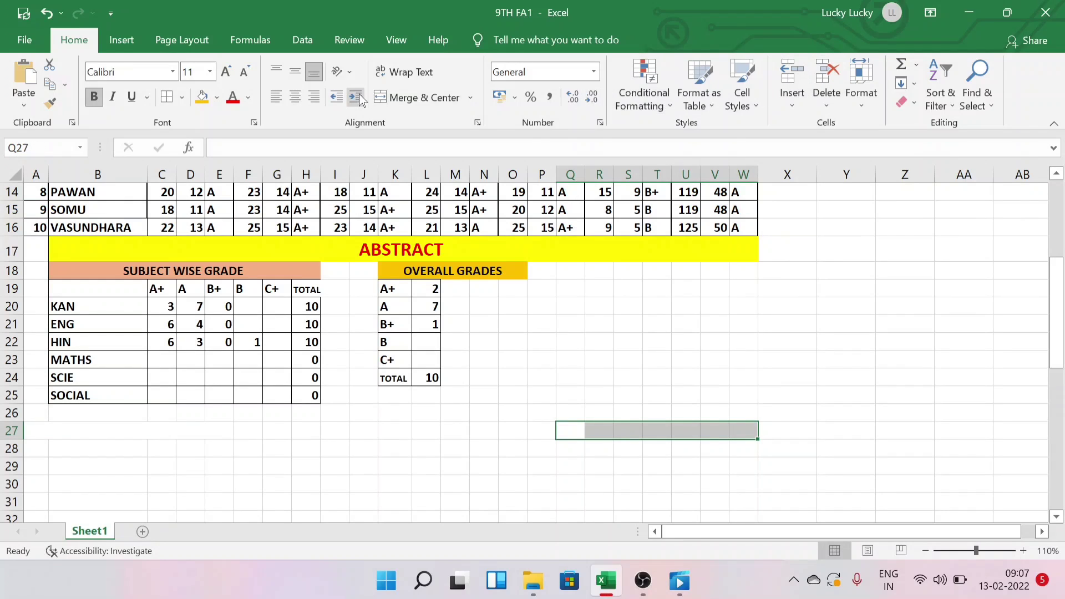
pyautogui.click(428, 101)
# - Enter the label CLASS TEACHER'S SIGN in the merged cell A27
pyautogui.click(115, 436)
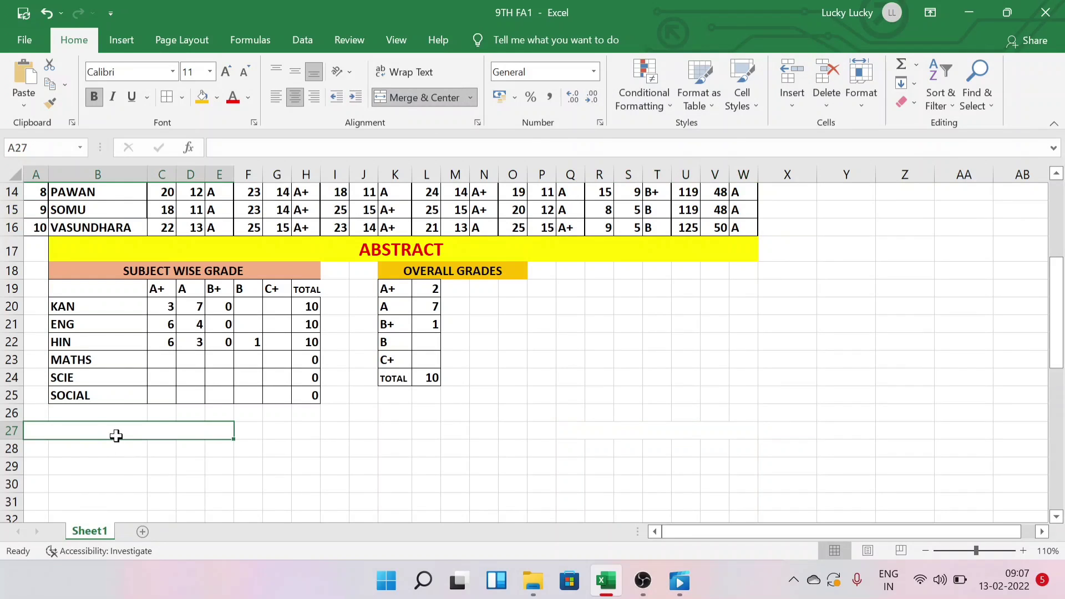
pyautogui.write('CLA')
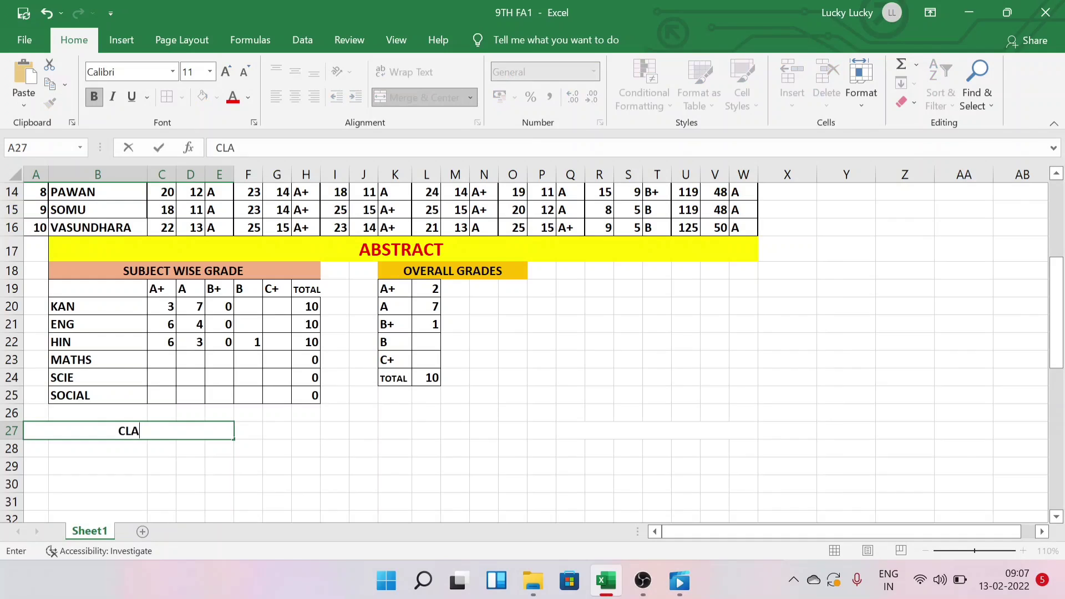
pyautogui.write('SS TEACHE')
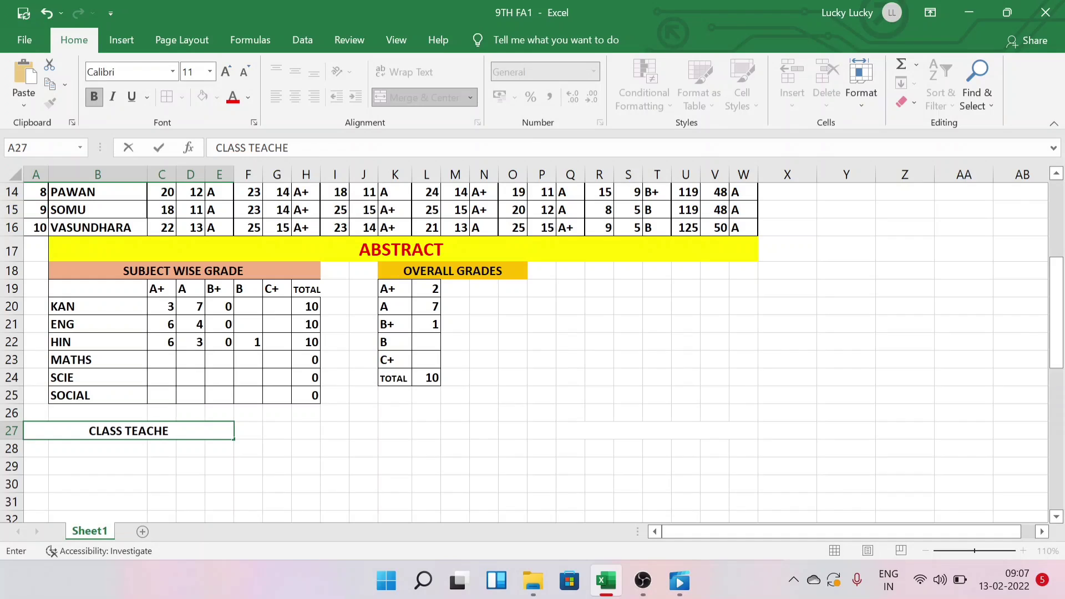
pyautogui.write('RS')
pyautogui.press('BackSpace')
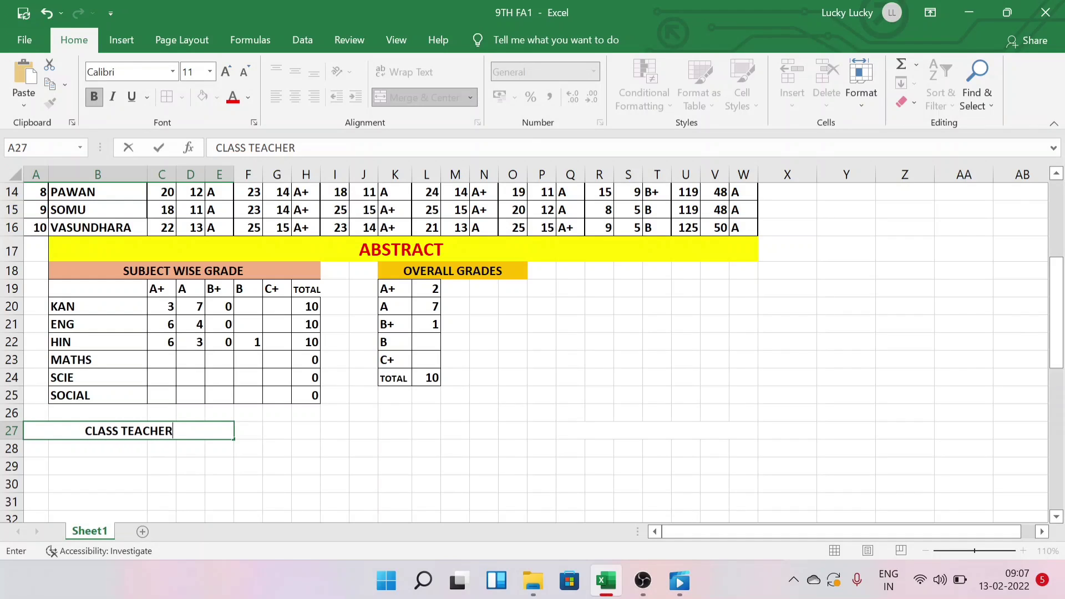
pyautogui.write("'S ")
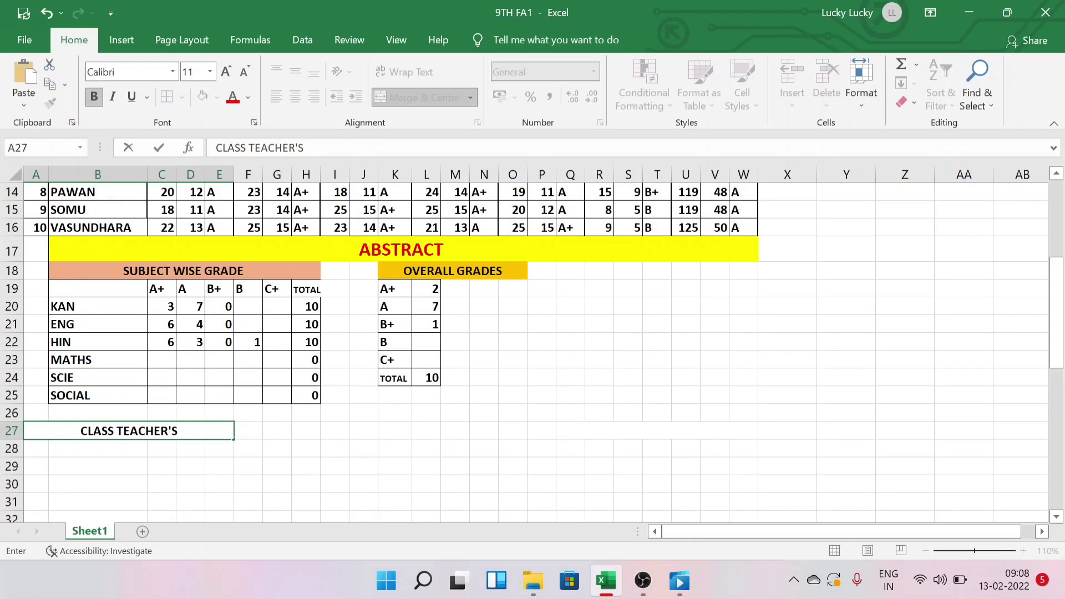
pyautogui.write('SIGN')
pyautogui.press('Tab')
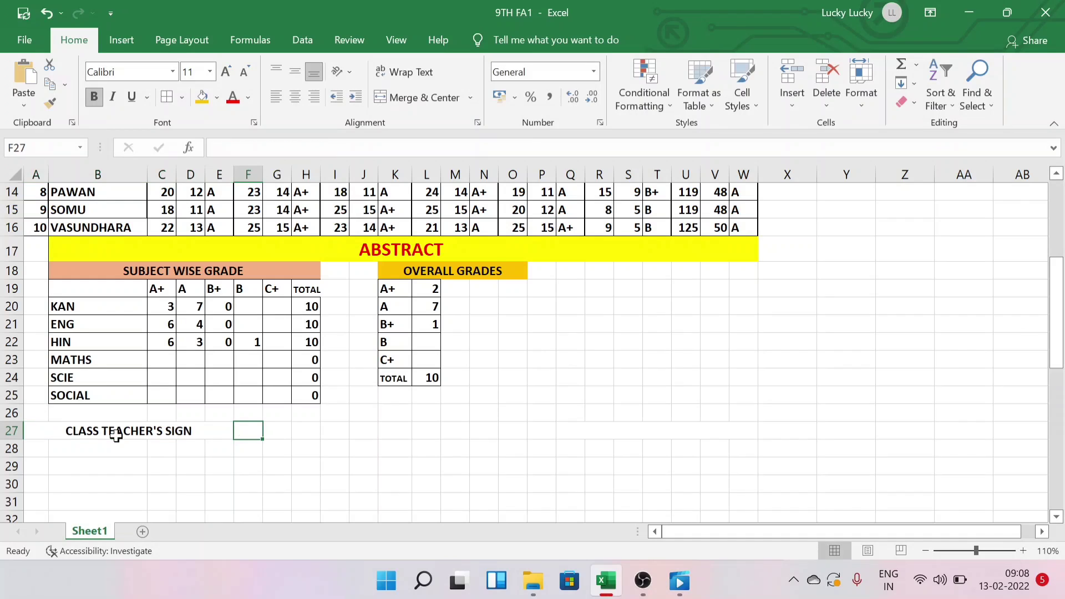
# - Enter the label HEAD MASTER SIGN in the merged cell Q27
pyautogui.press('Right')
pyautogui.press('Right')
pyautogui.press('Right')
pyautogui.press('Right')
pyautogui.press('Right')
pyautogui.press('Right')
pyautogui.press('Right')
pyautogui.press('Right')
pyautogui.press('Right')
pyautogui.press('Right')
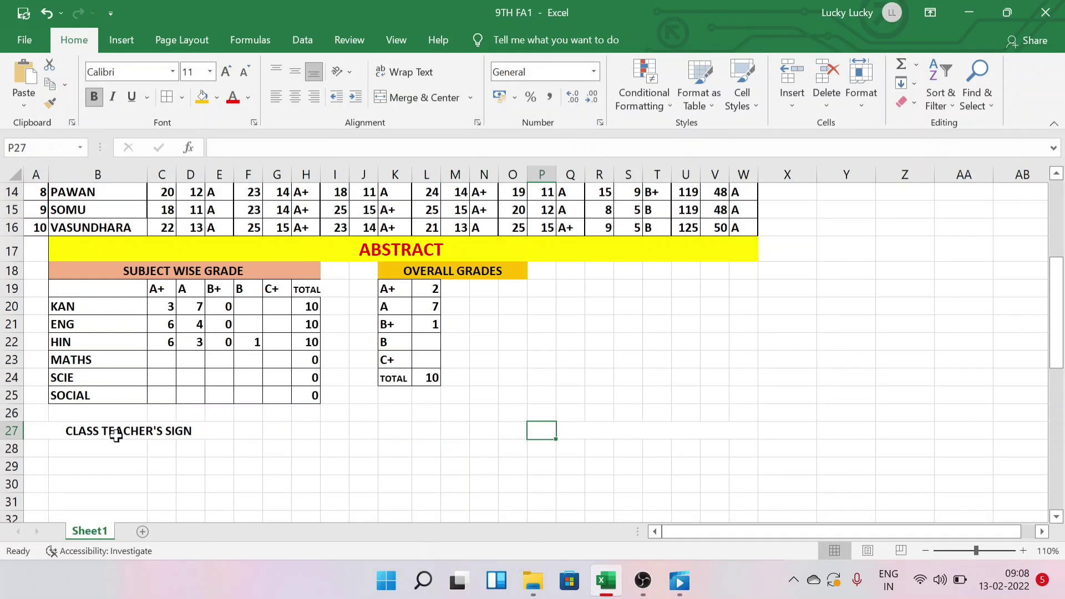
pyautogui.press('Right')
pyautogui.write('HEAD ')
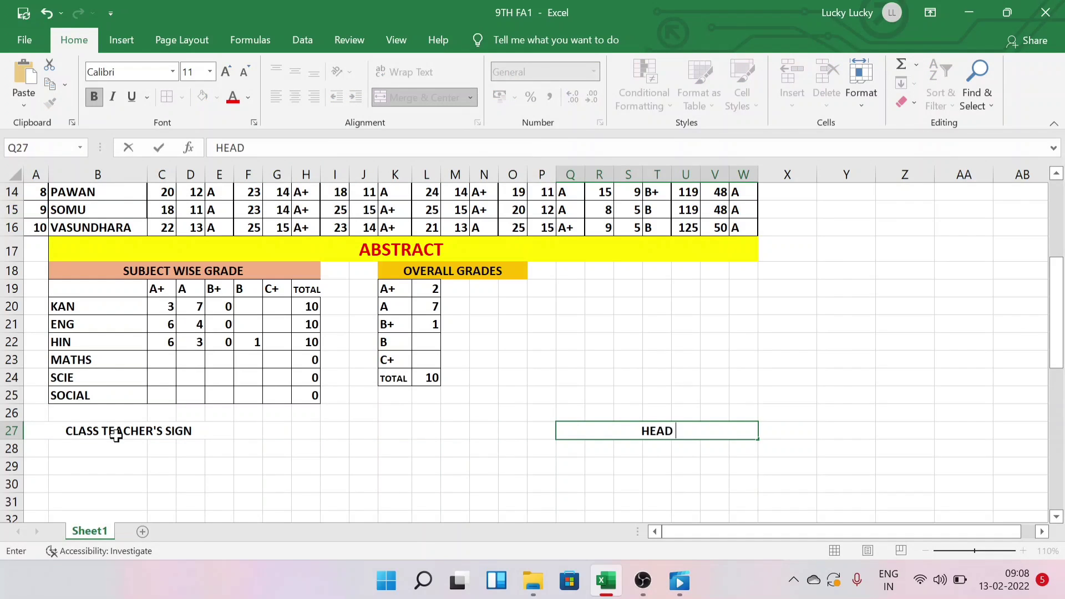
pyautogui.write('MASTER ')
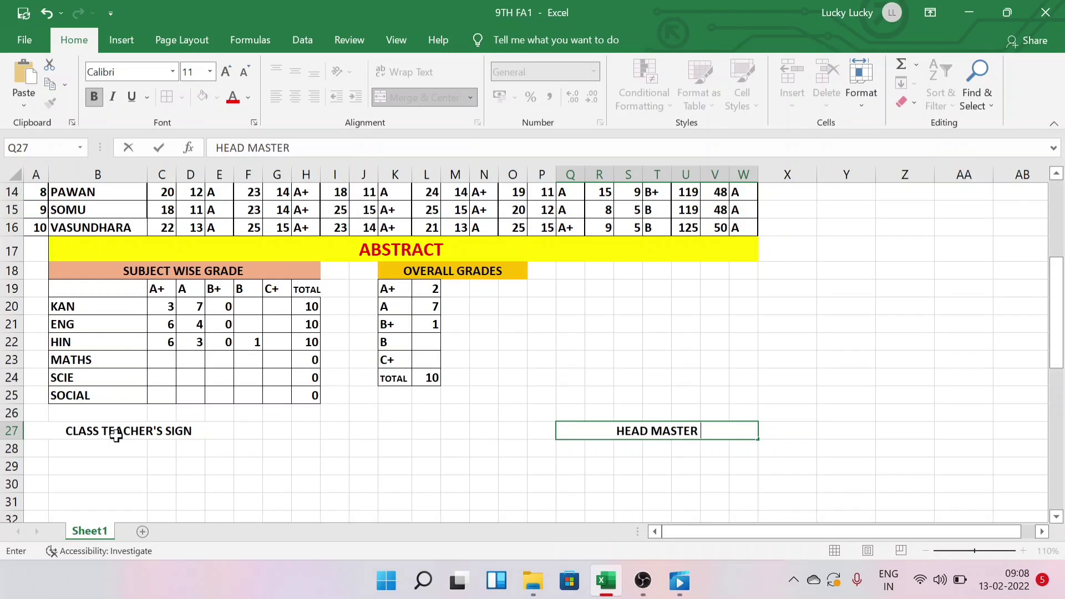
pyautogui.write('SIGN')
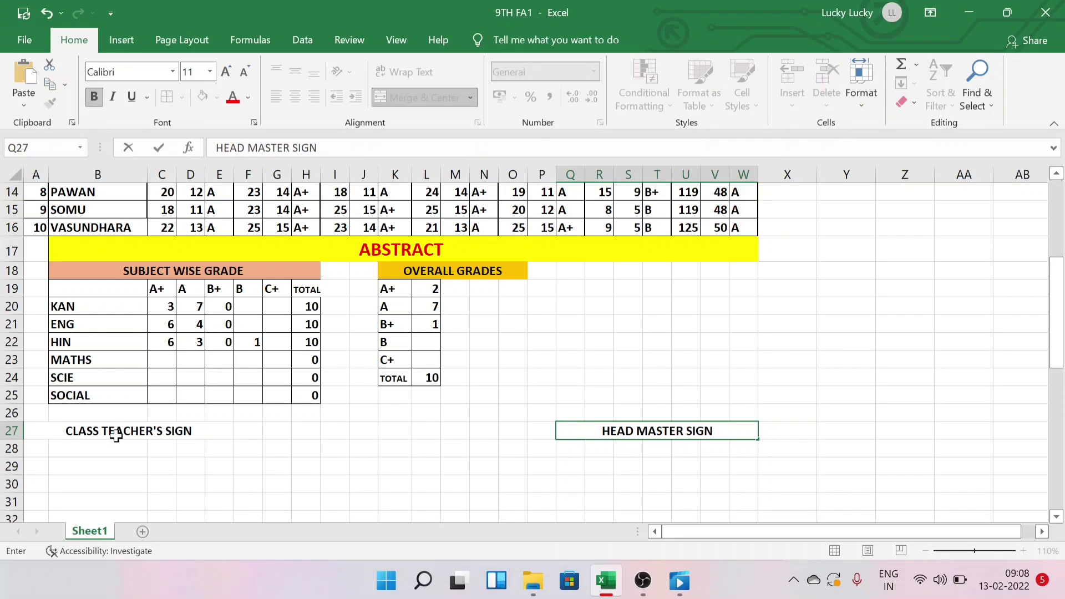
# - Correct the label in Q27 to read HEAD MASTER'S SIGN
pyautogui.click(681, 440)
pyautogui.doubleClick(681, 436)
pyautogui.write("'")
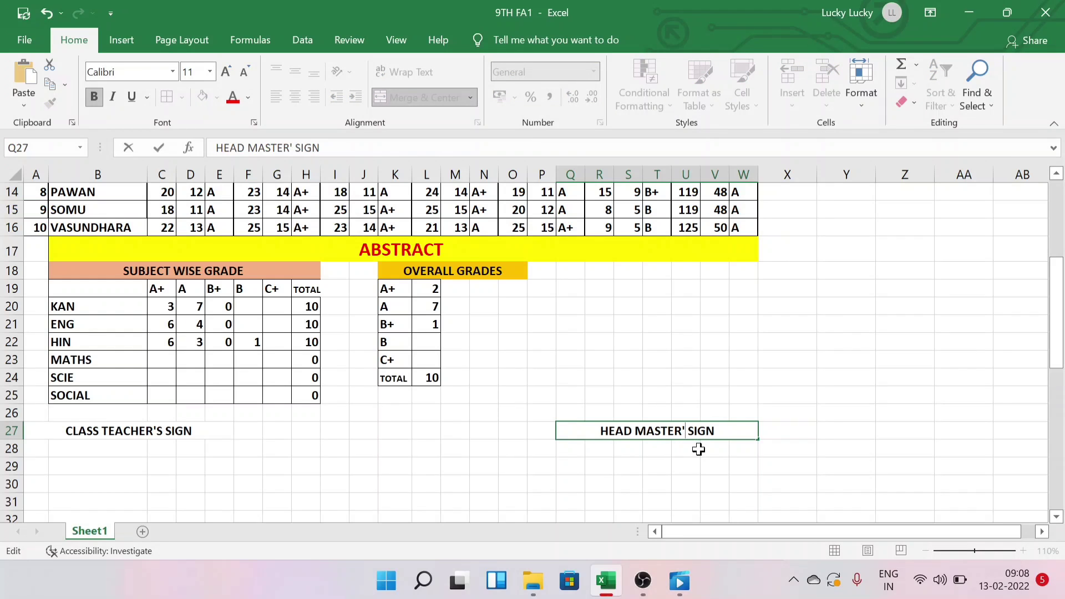
pyautogui.write('S')
pyautogui.click(690, 497)
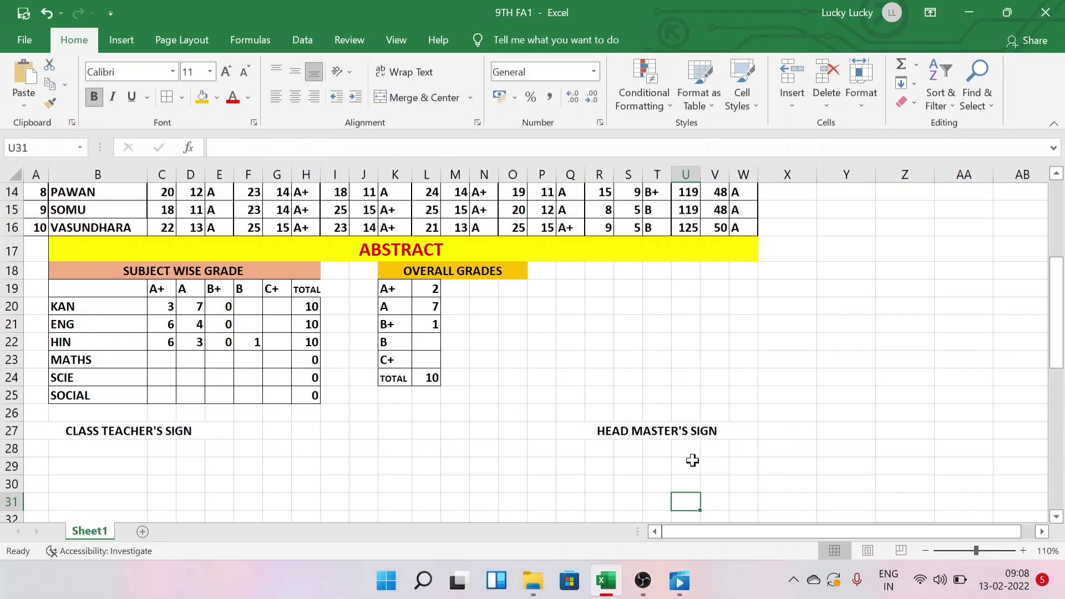
# - Select the whole marks sheet from the school title to the signature row, A1:W27
pyautogui.scroll(5, 496, 432)
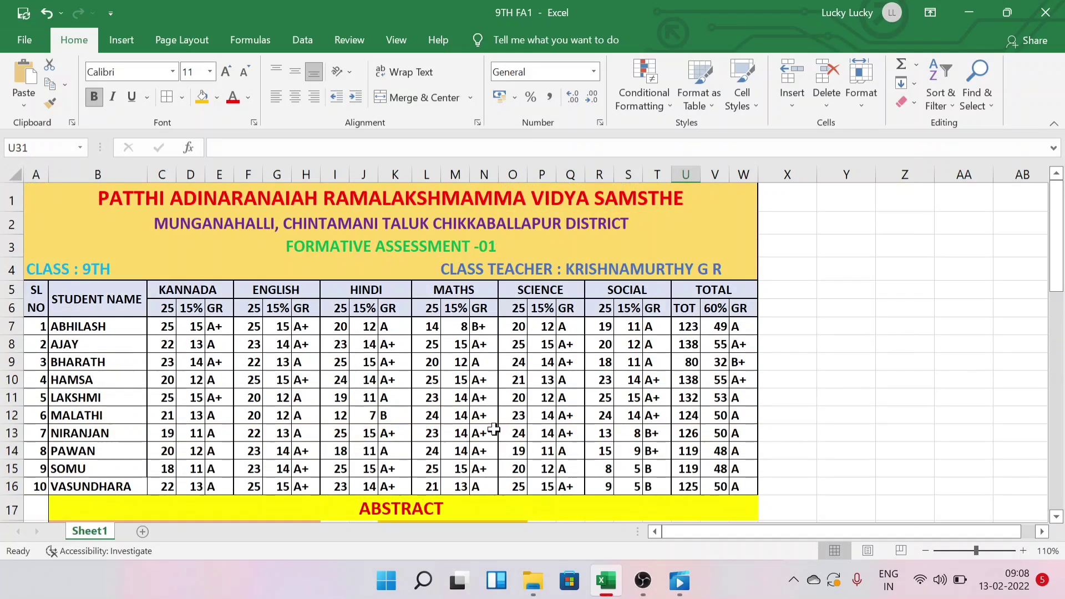
pyautogui.moveTo(102, 206); pyautogui.dragTo(689, 397)
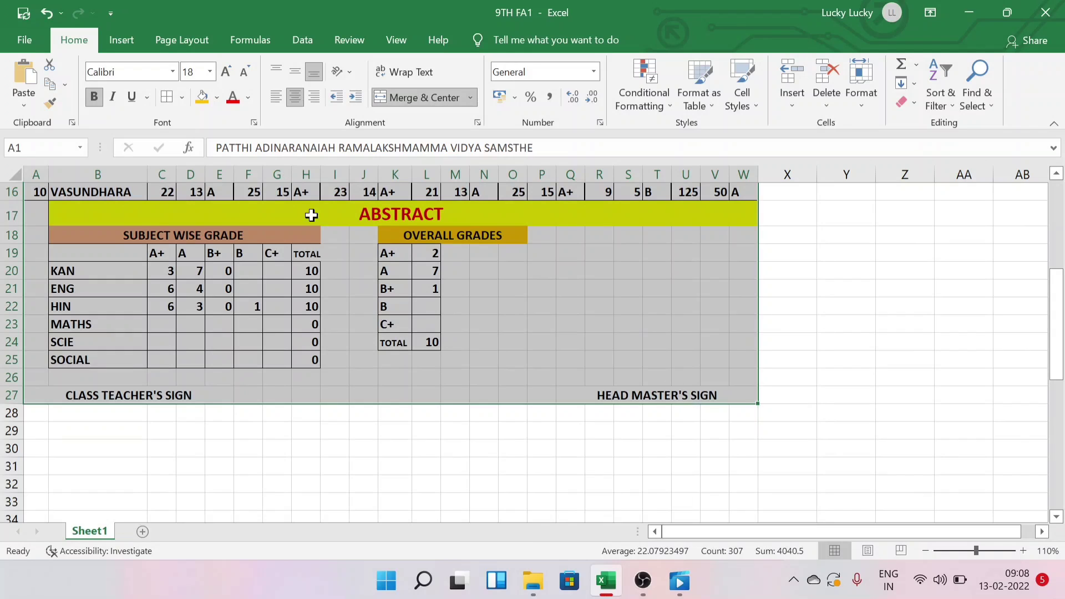
pyautogui.scroll(3, 461, 305)
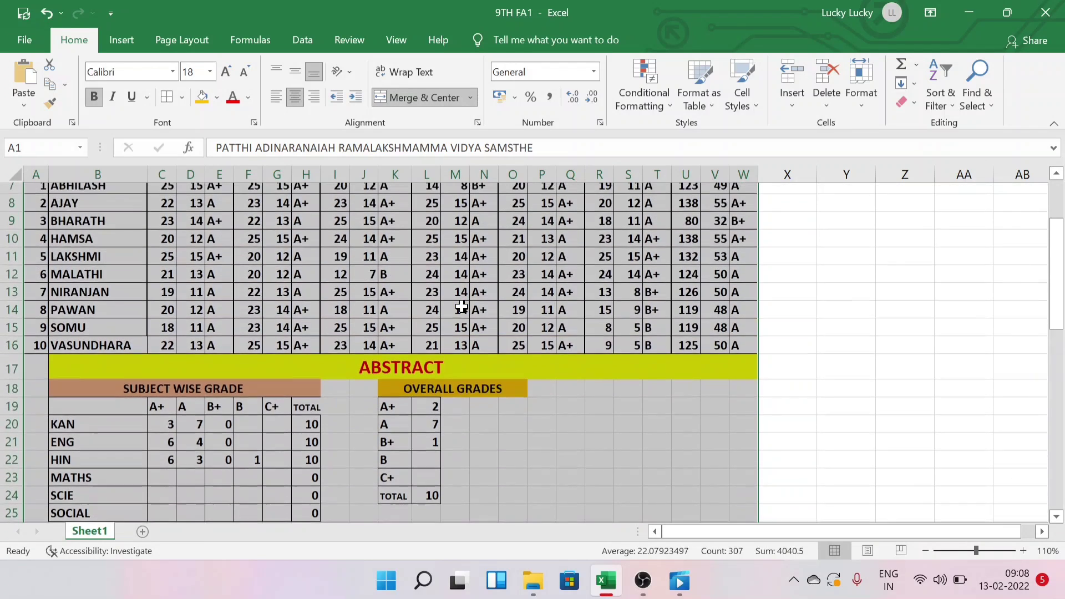
pyautogui.scroll(2, 461, 307)
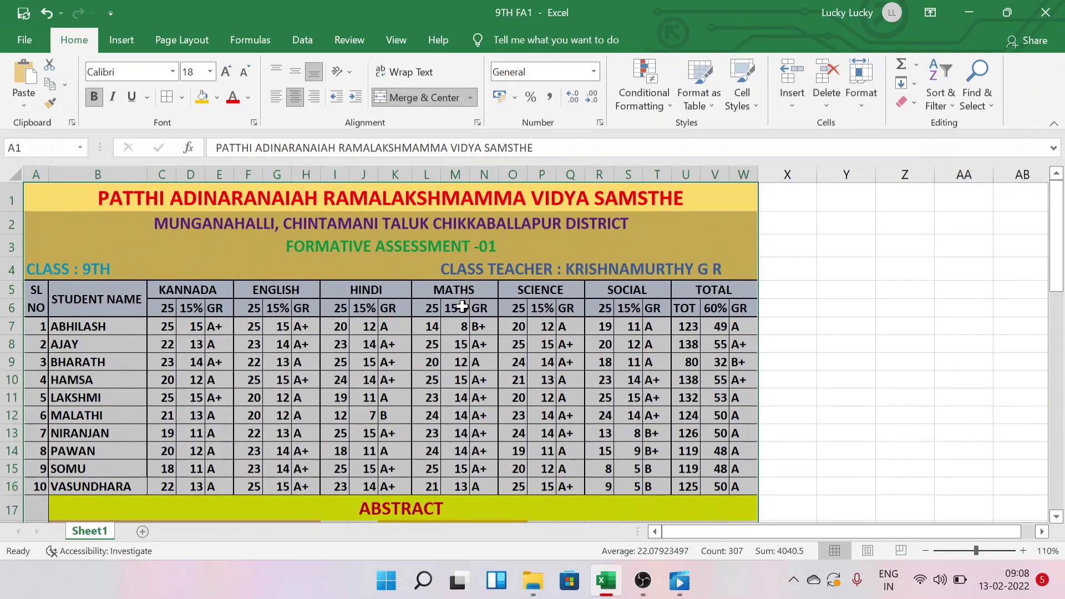